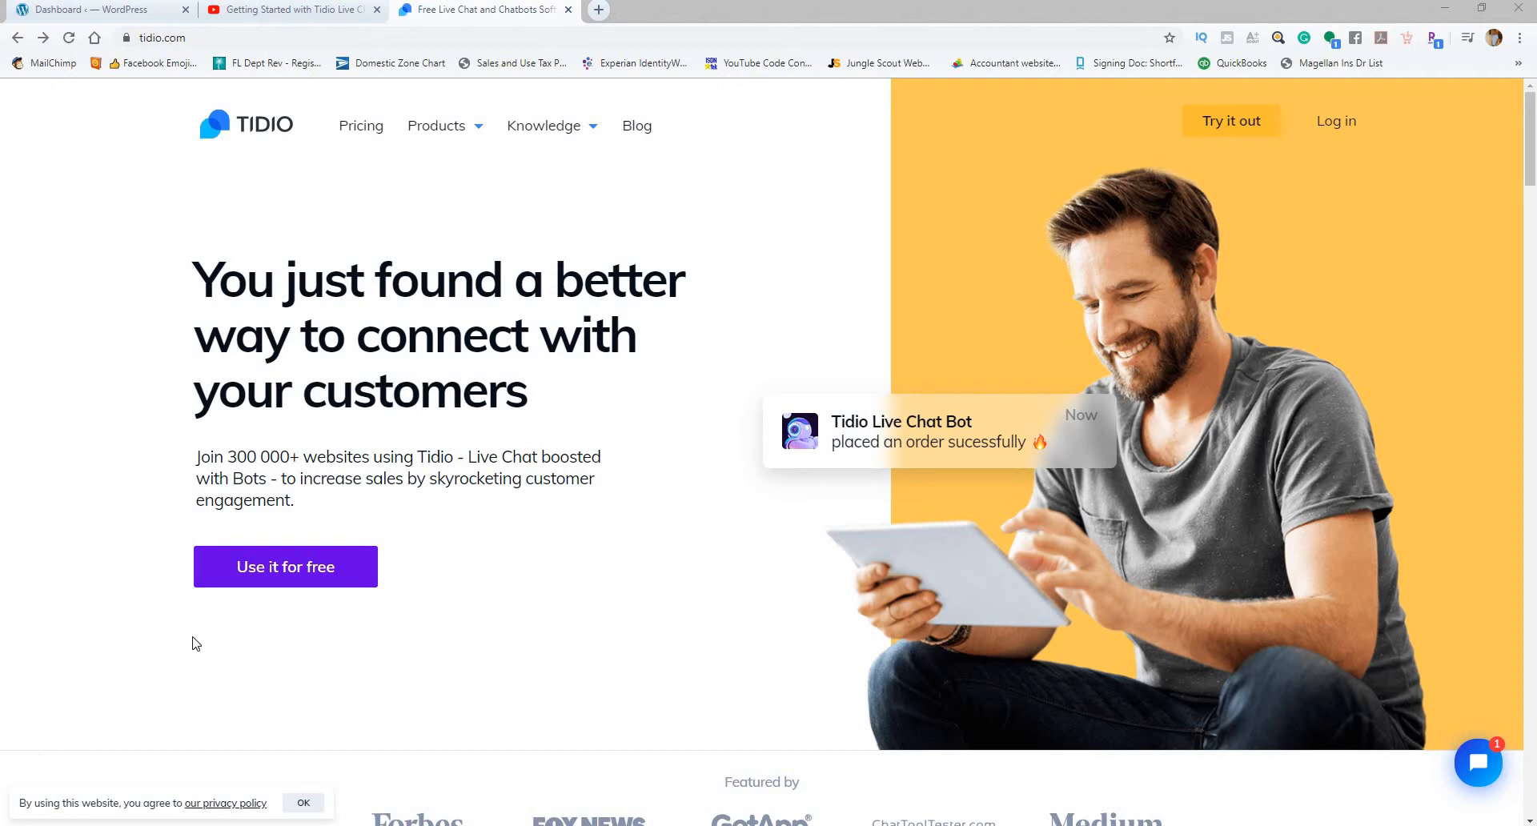
Step: Open the Tidio pricing page and examine the plans, their prices and the features each one includes
click(364, 132)
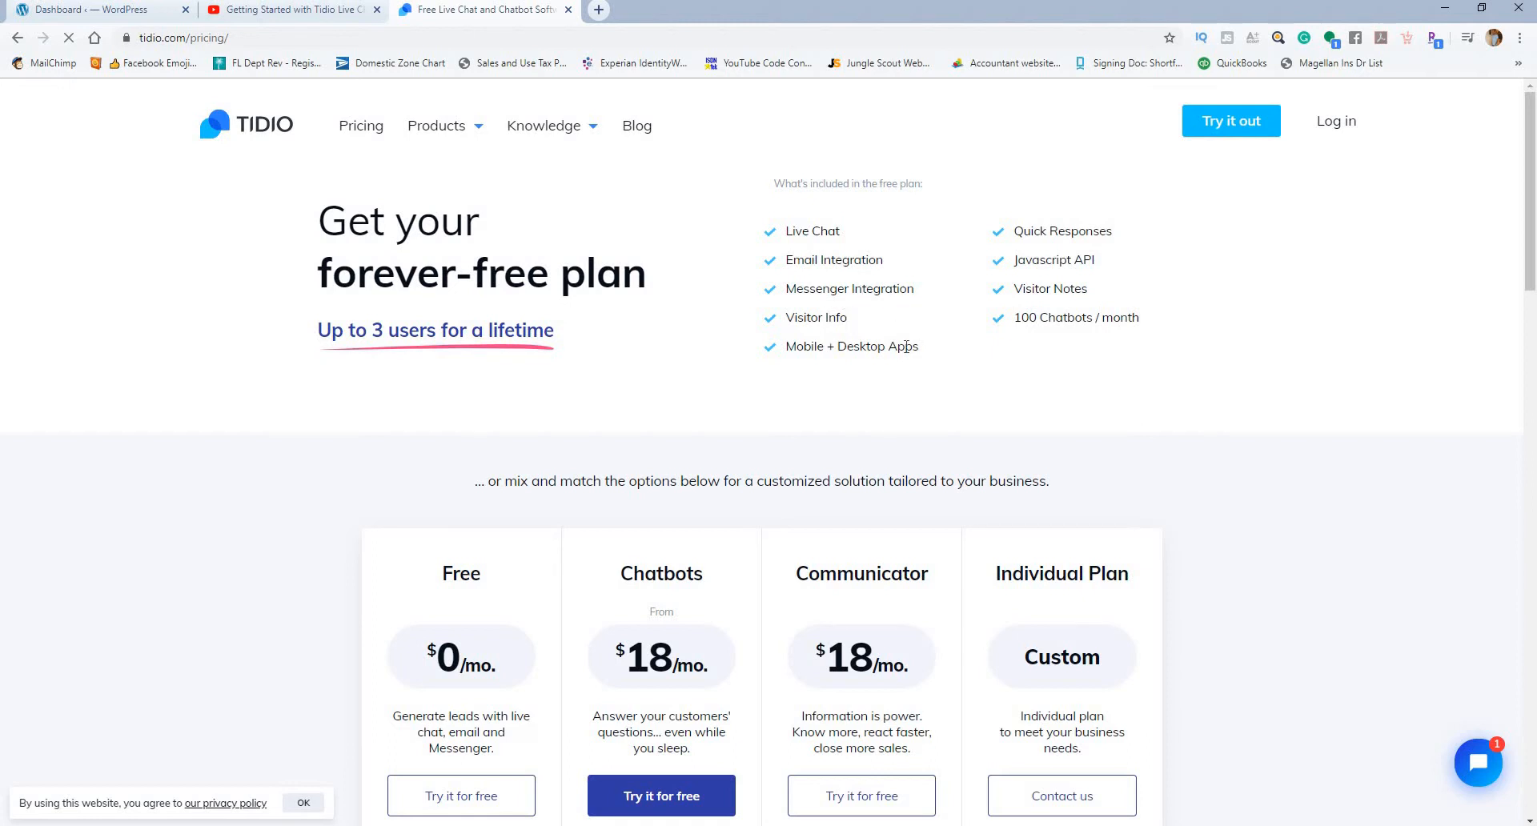
scroll(989, 241, down, 1)
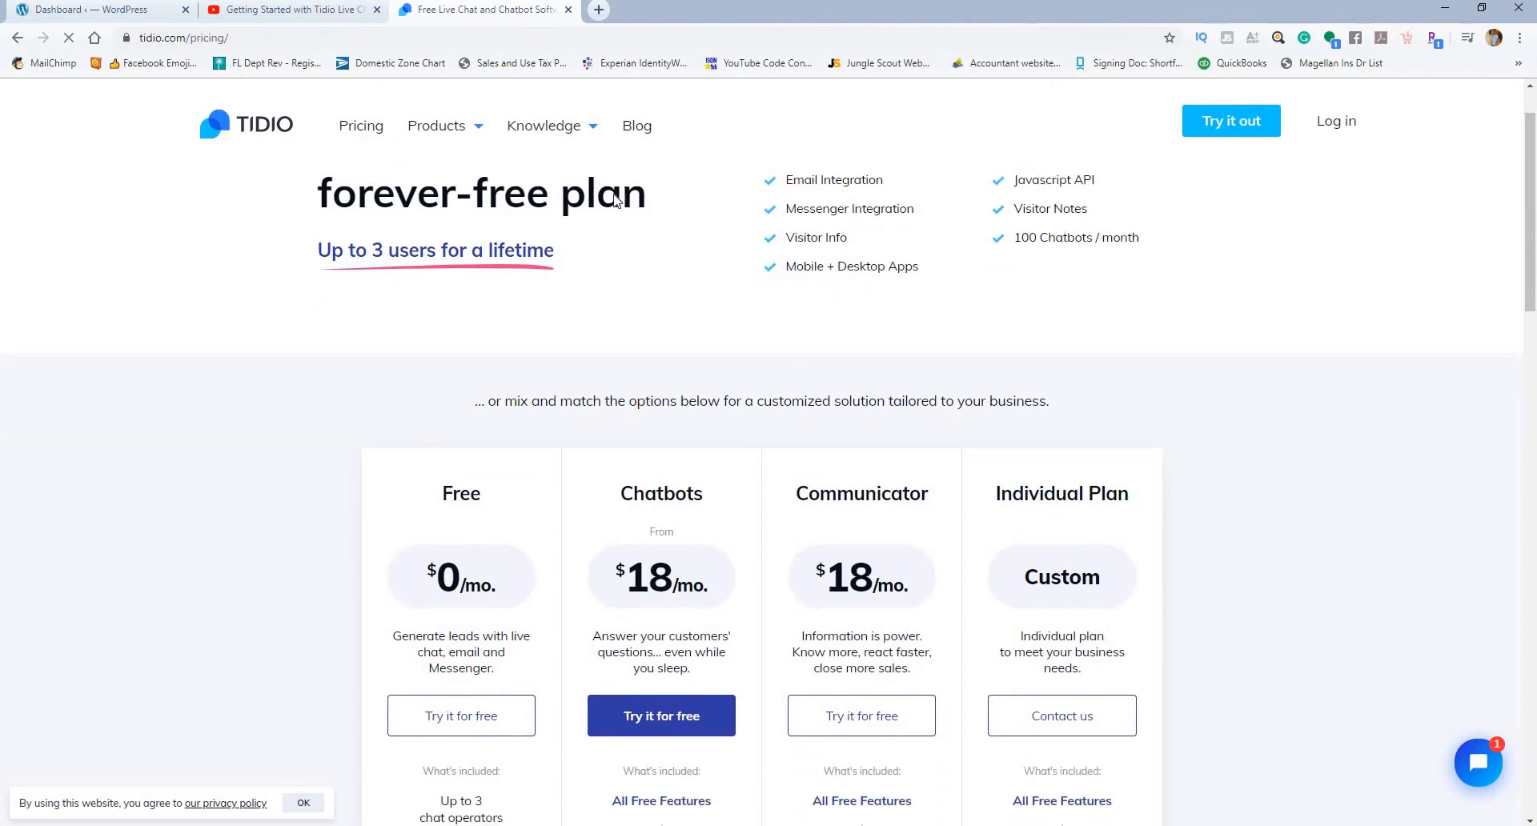
scroll(439, 340, down, 4)
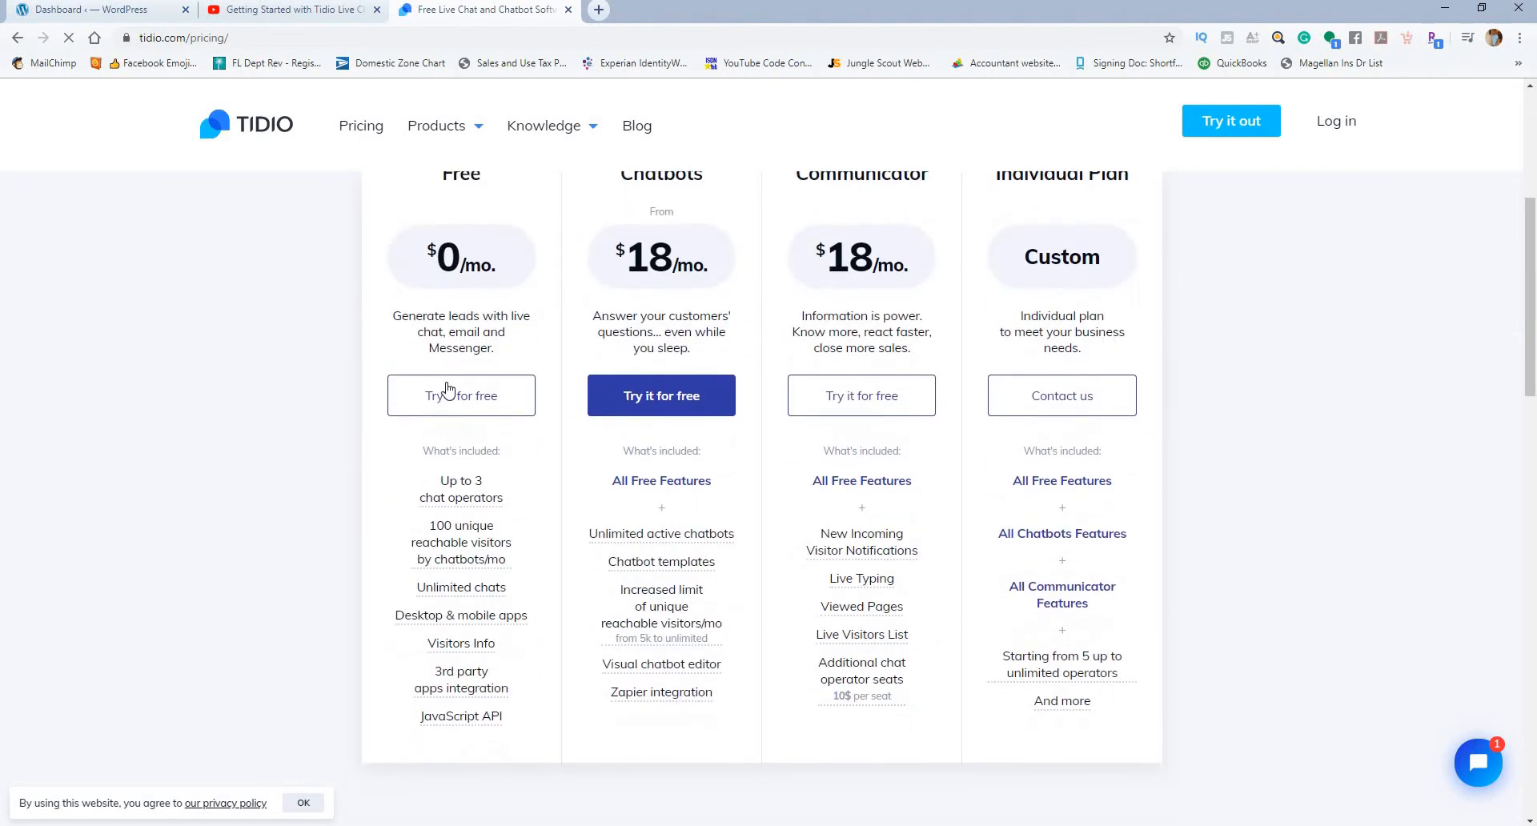
mouse_move(479, 490)
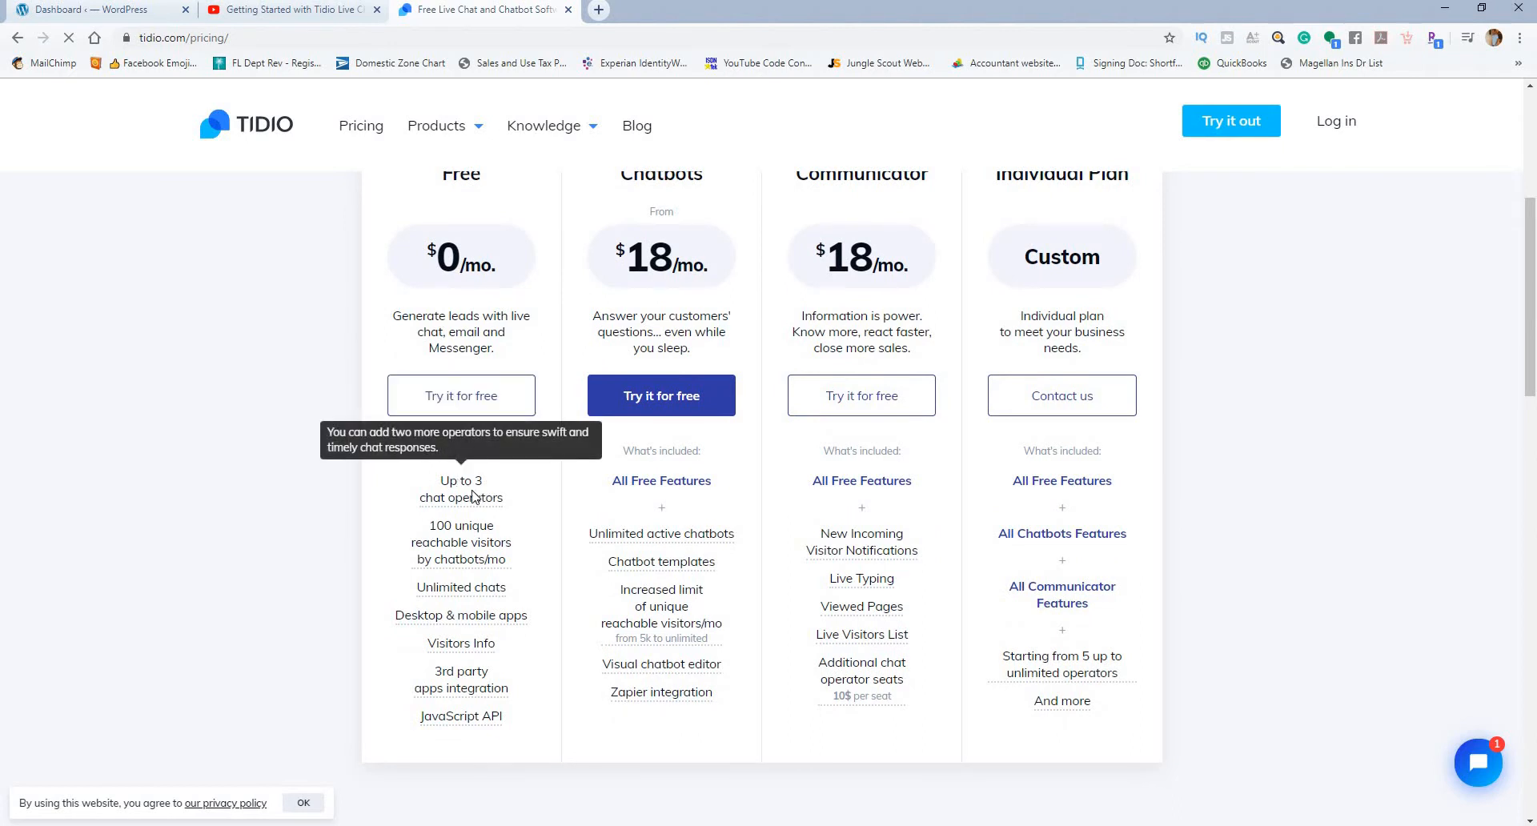
mouse_move(462, 536)
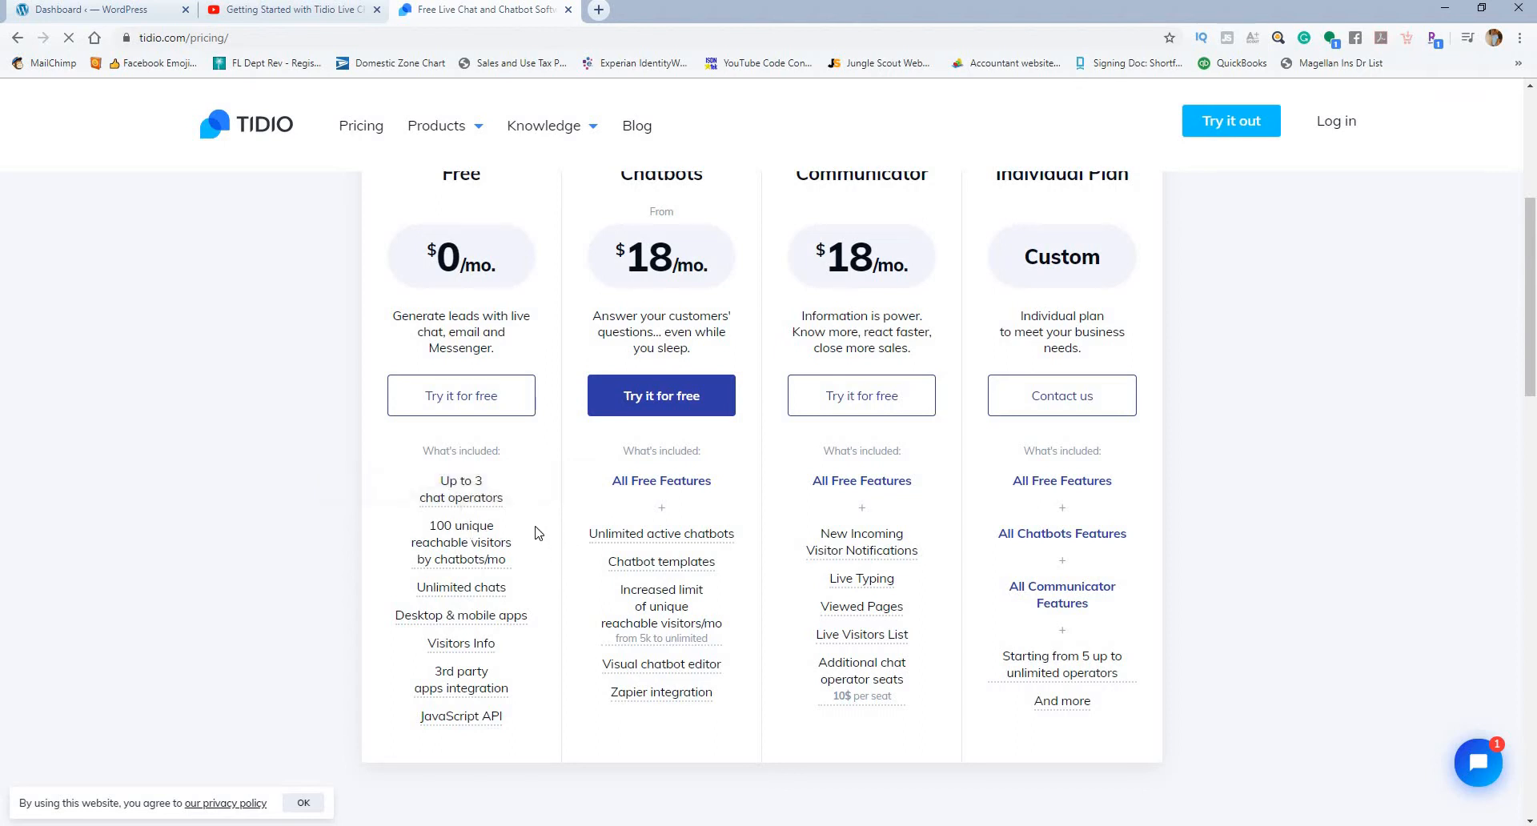
scroll(536, 532, up, 5)
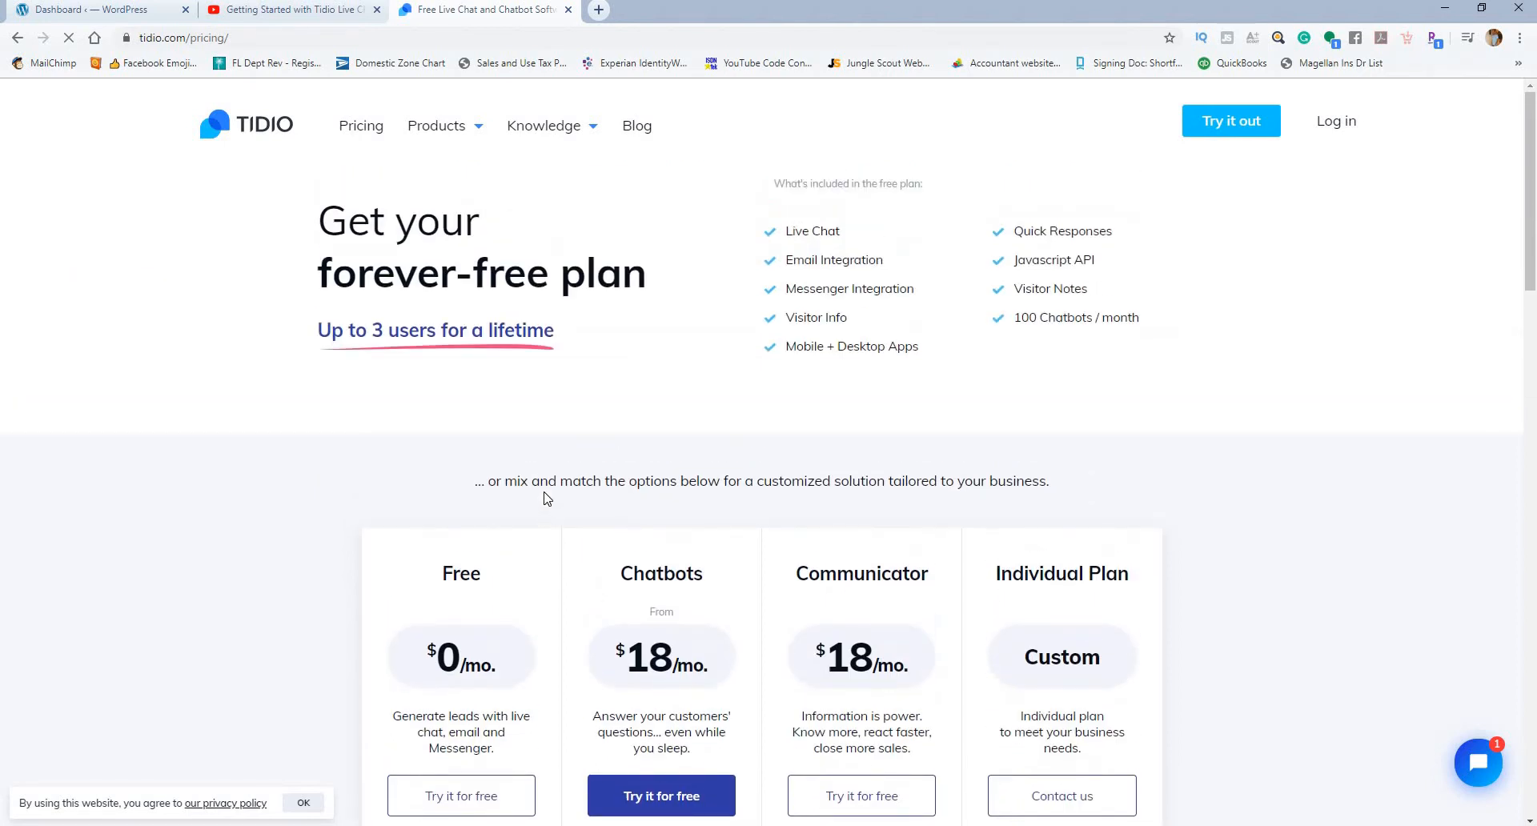
scroll(566, 437, down, 4)
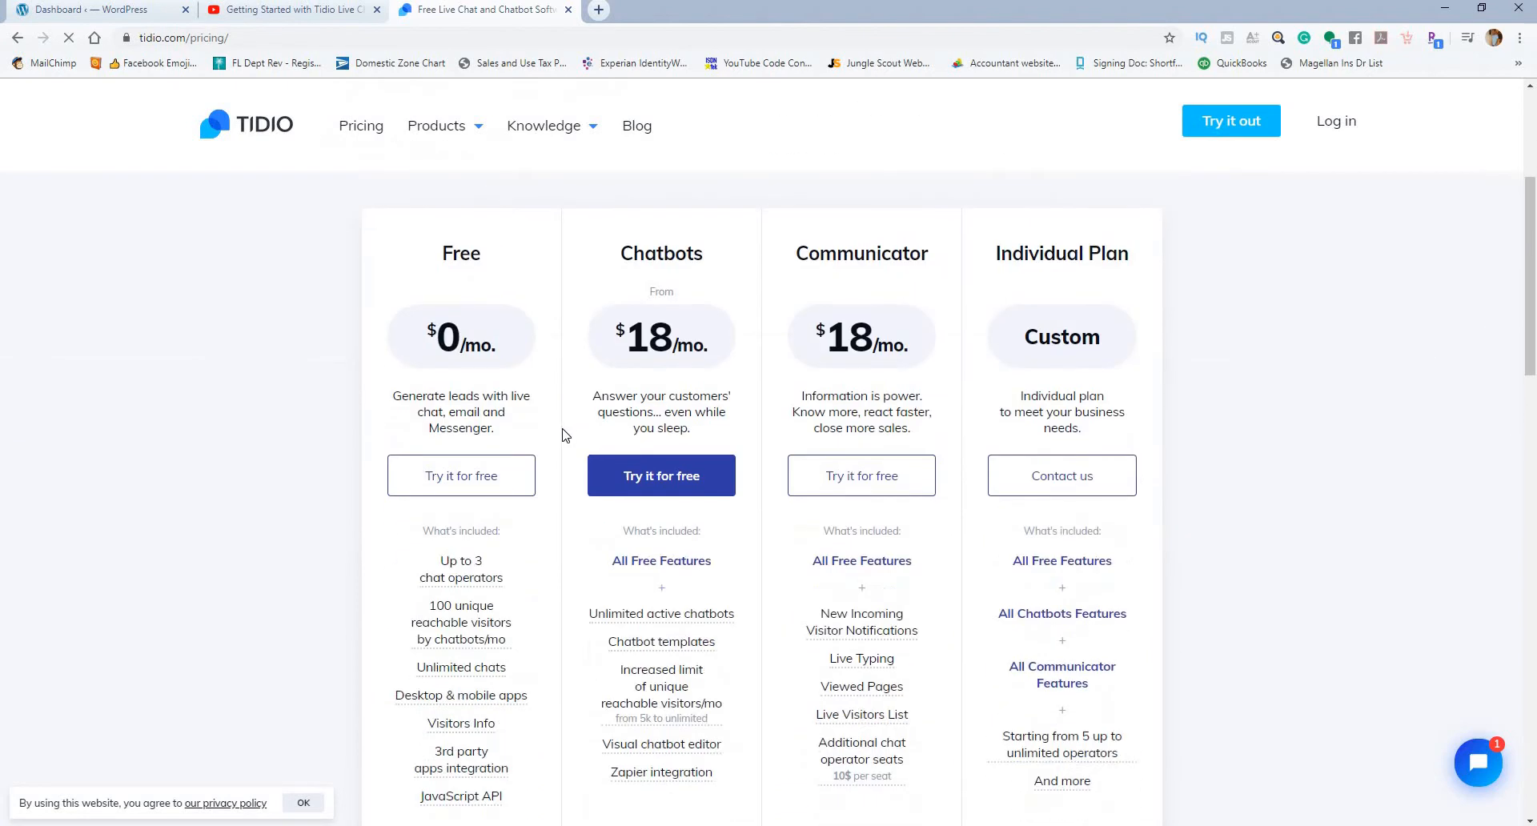
scroll(719, 333, down, 2)
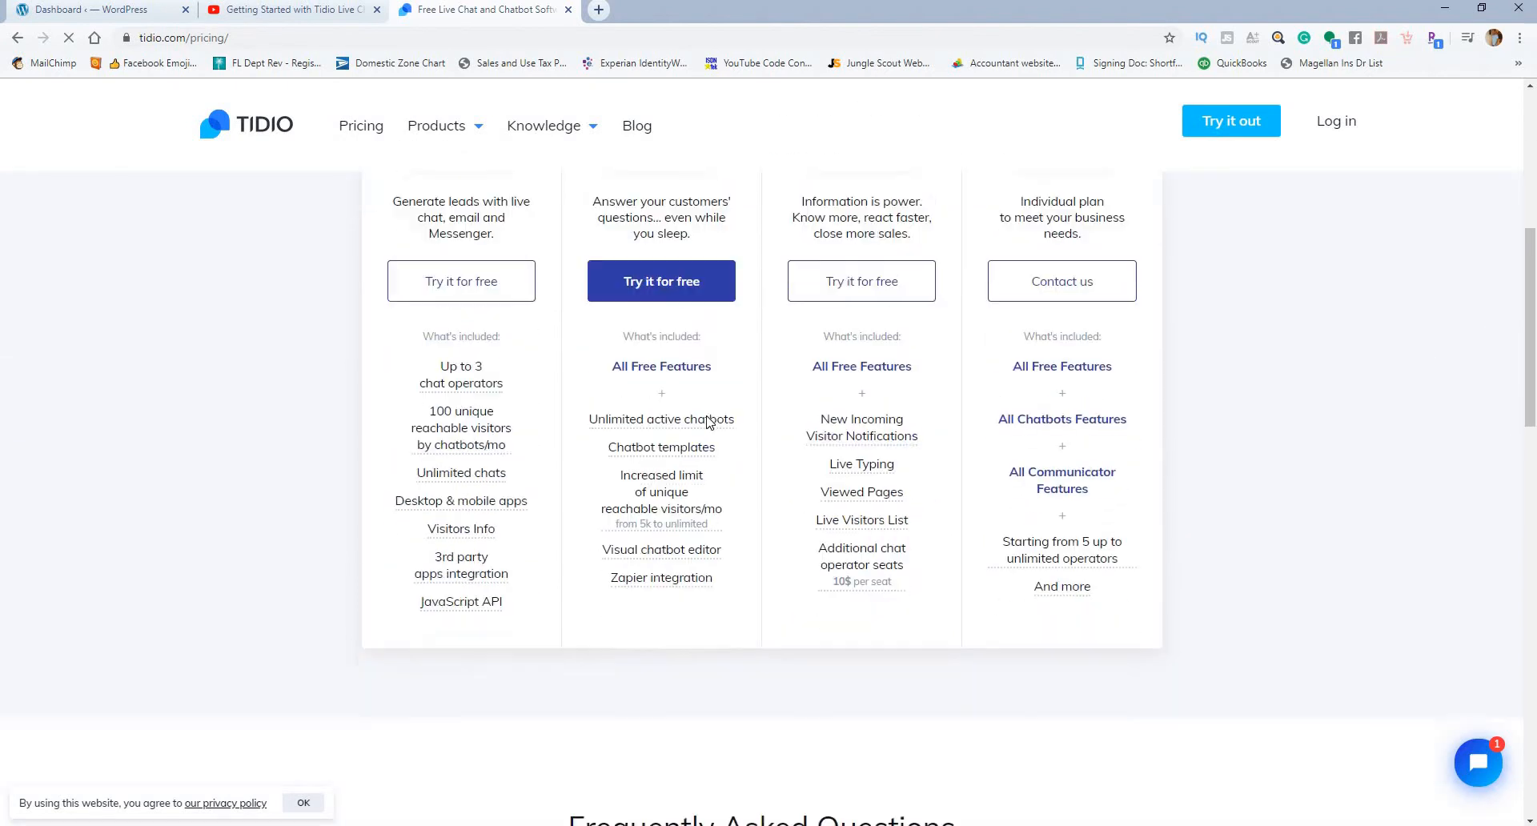
scroll(720, 329, up, 2)
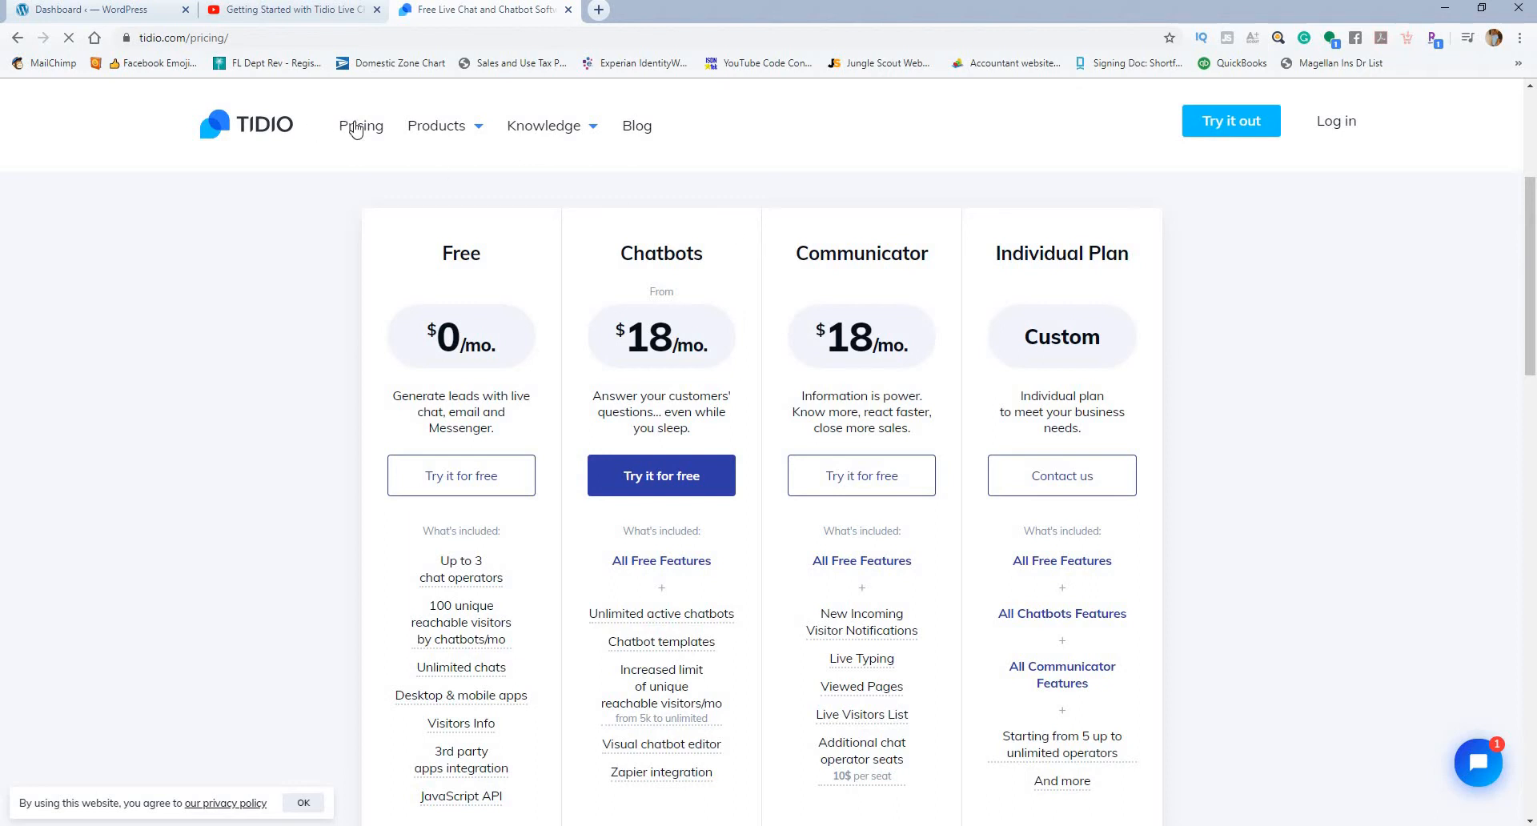
Step: Switch to the WordPress dashboard and search the new plugins for "tidio"
click(136, 13)
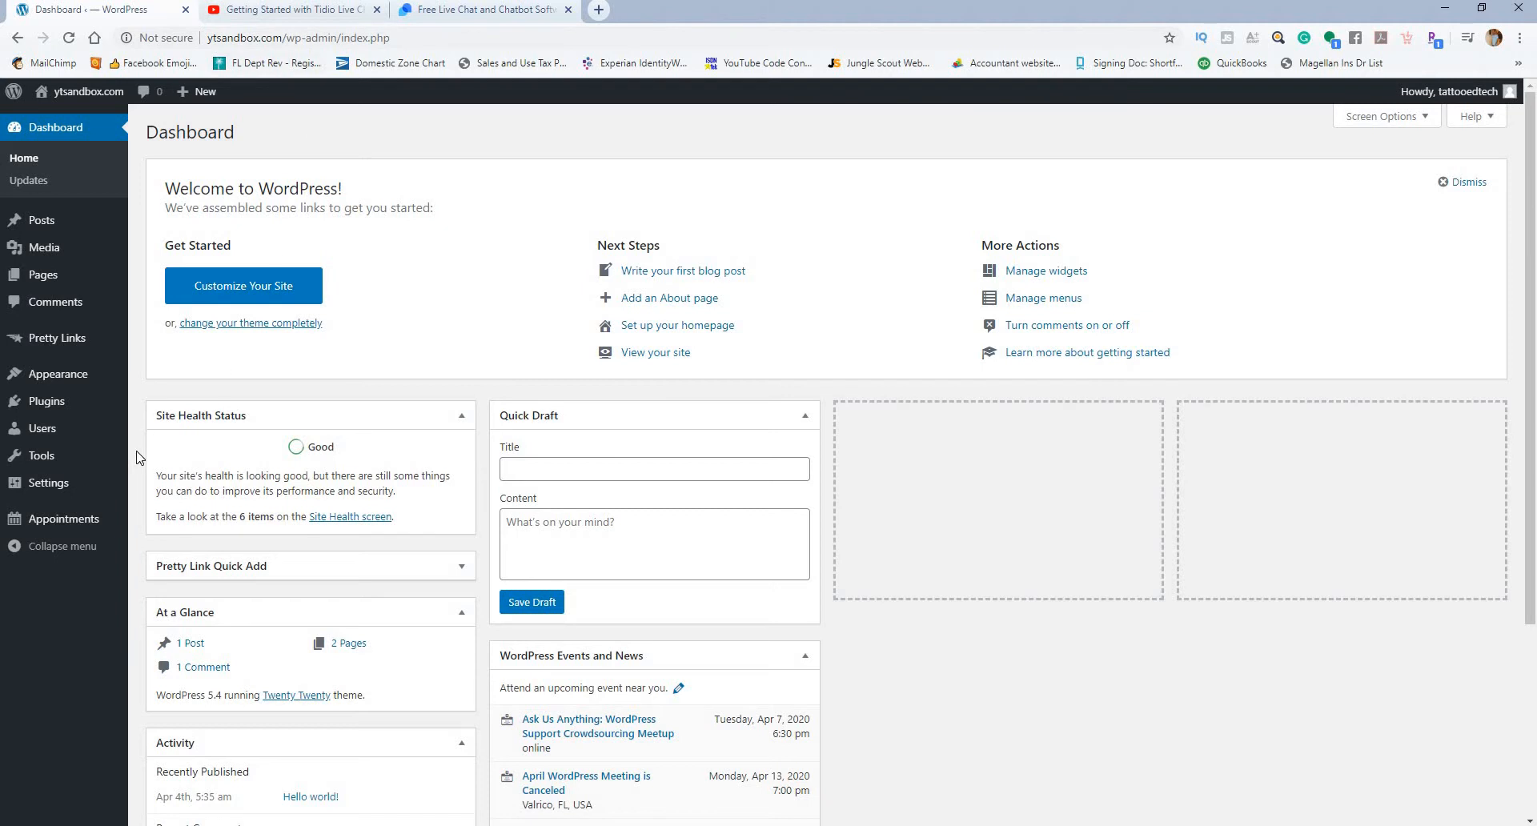
mouse_move(71, 404)
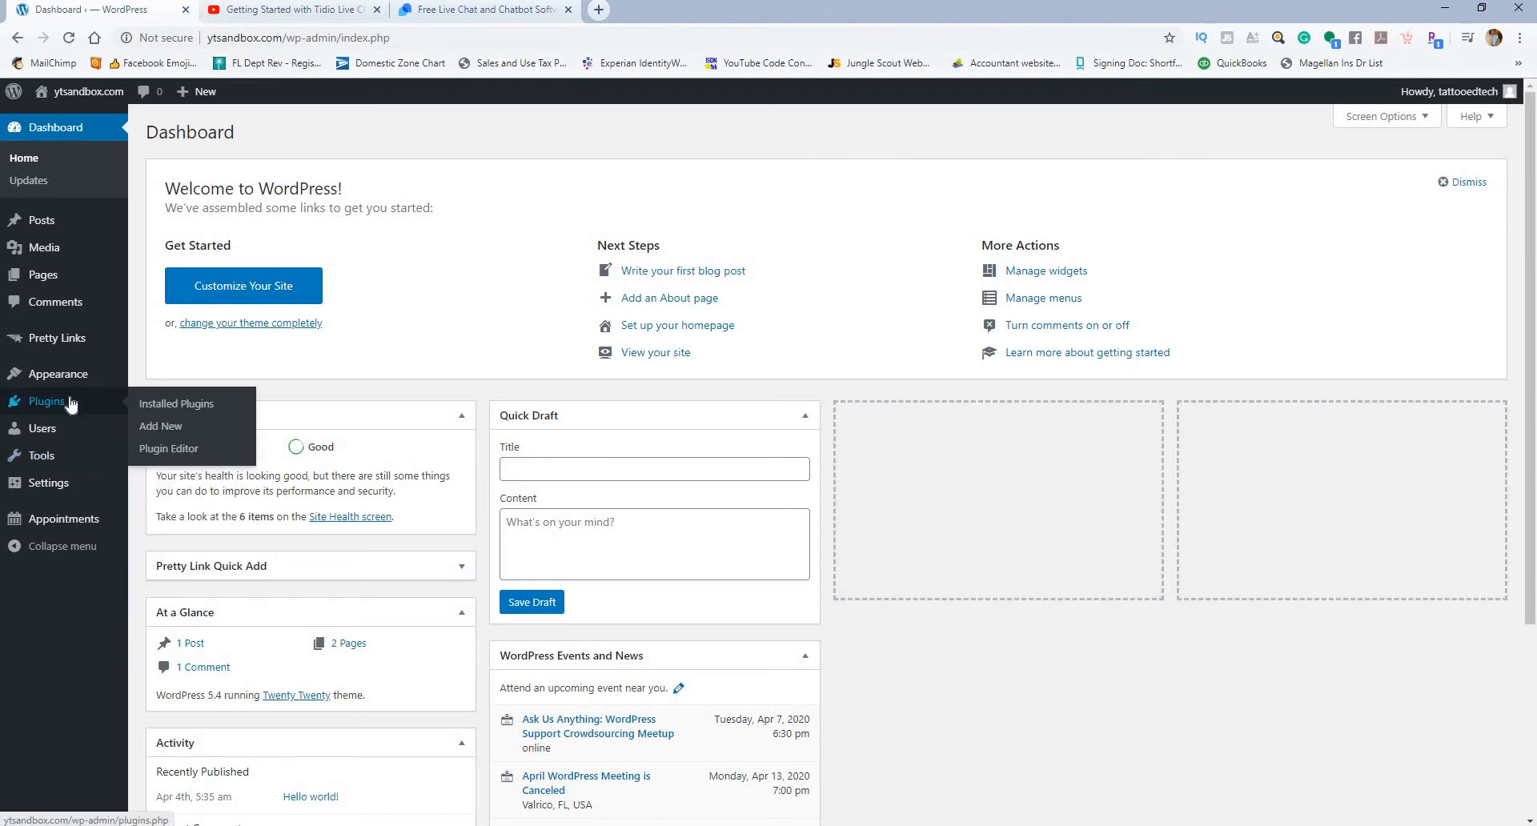
click(160, 426)
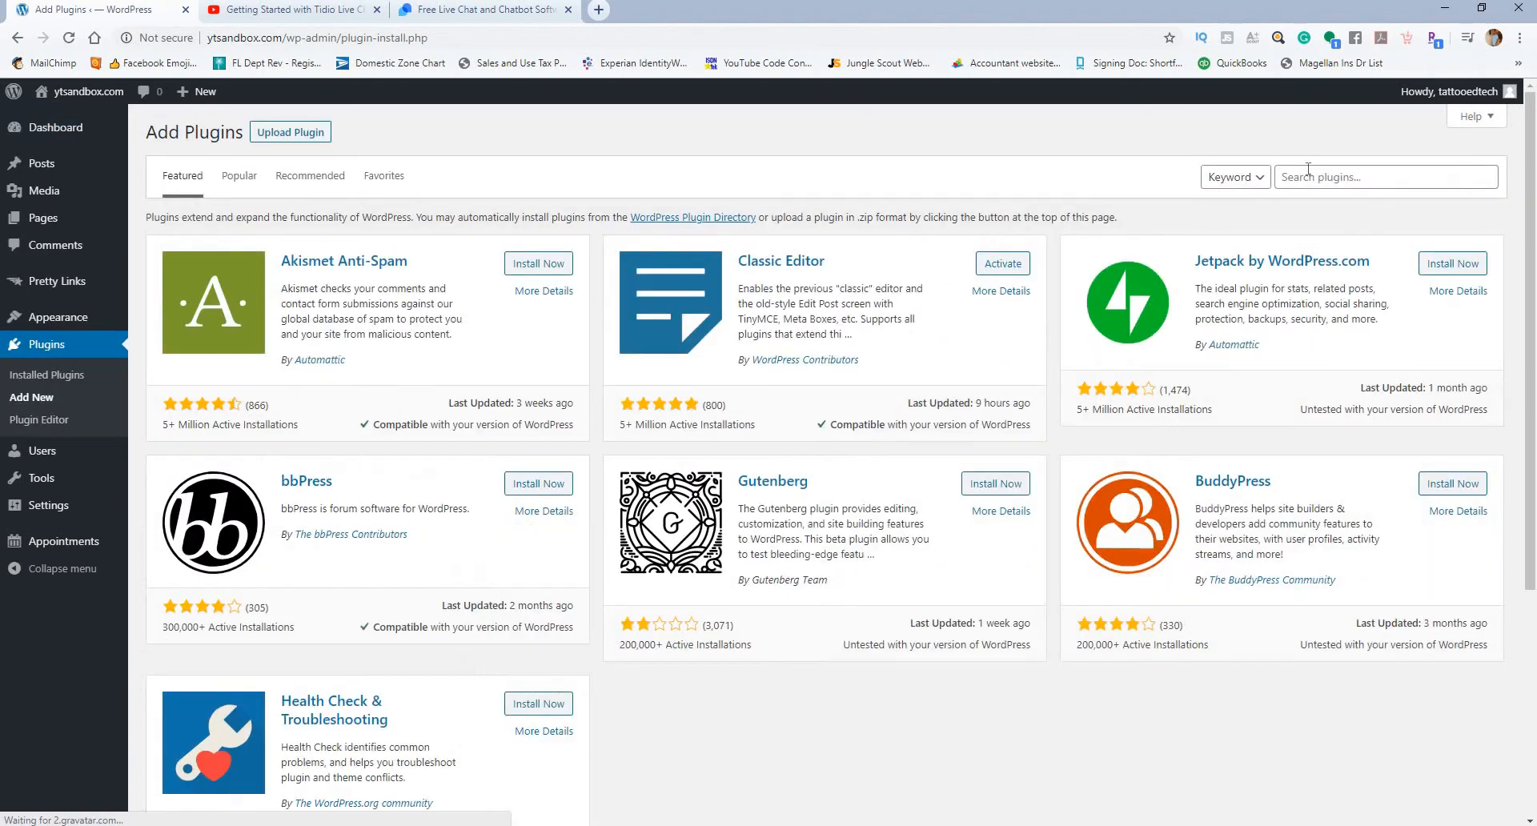
click(1311, 176)
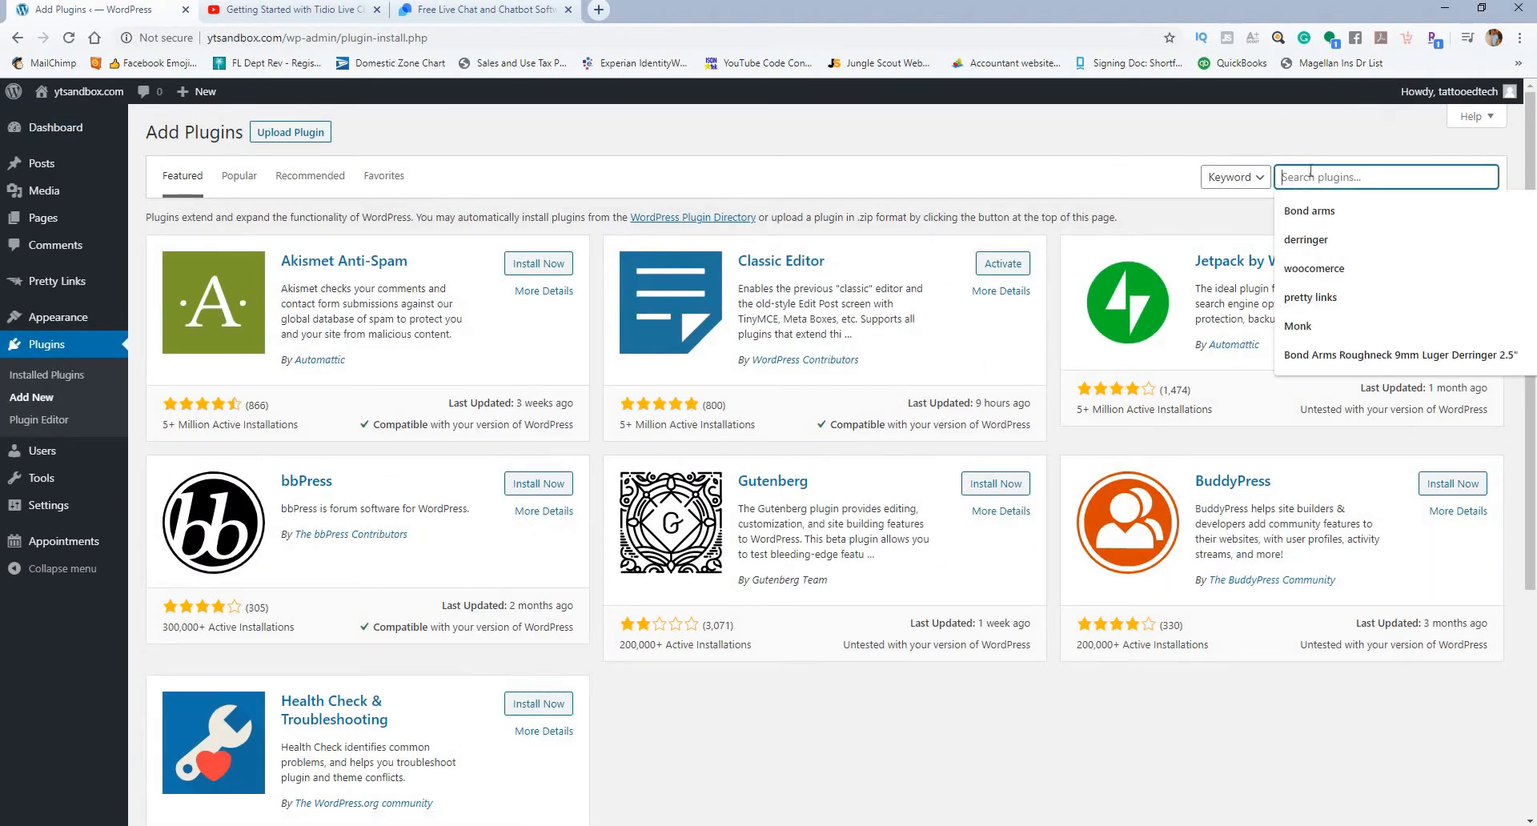
text(ti)
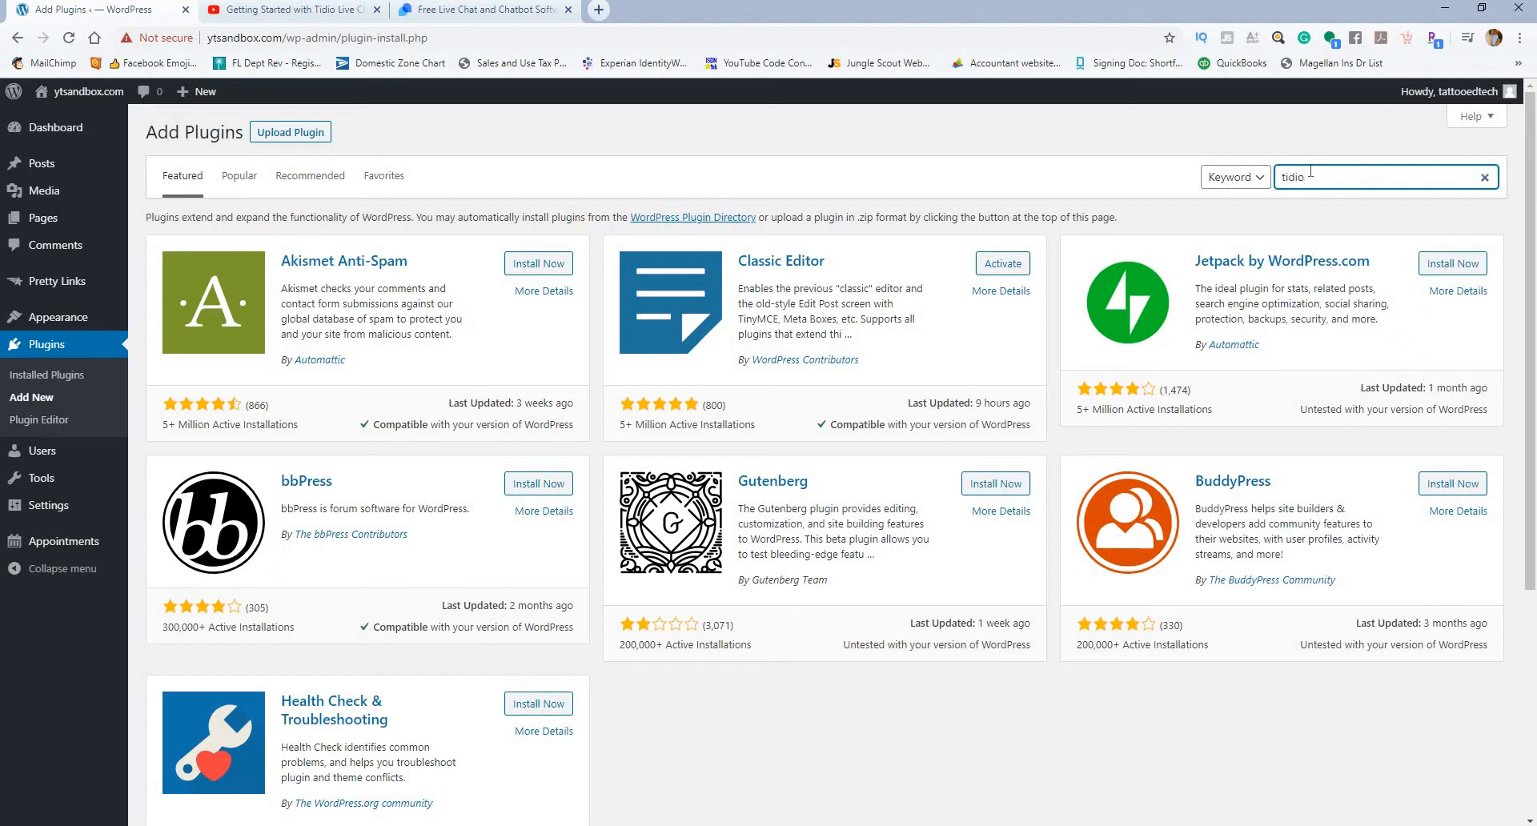
text(dio)
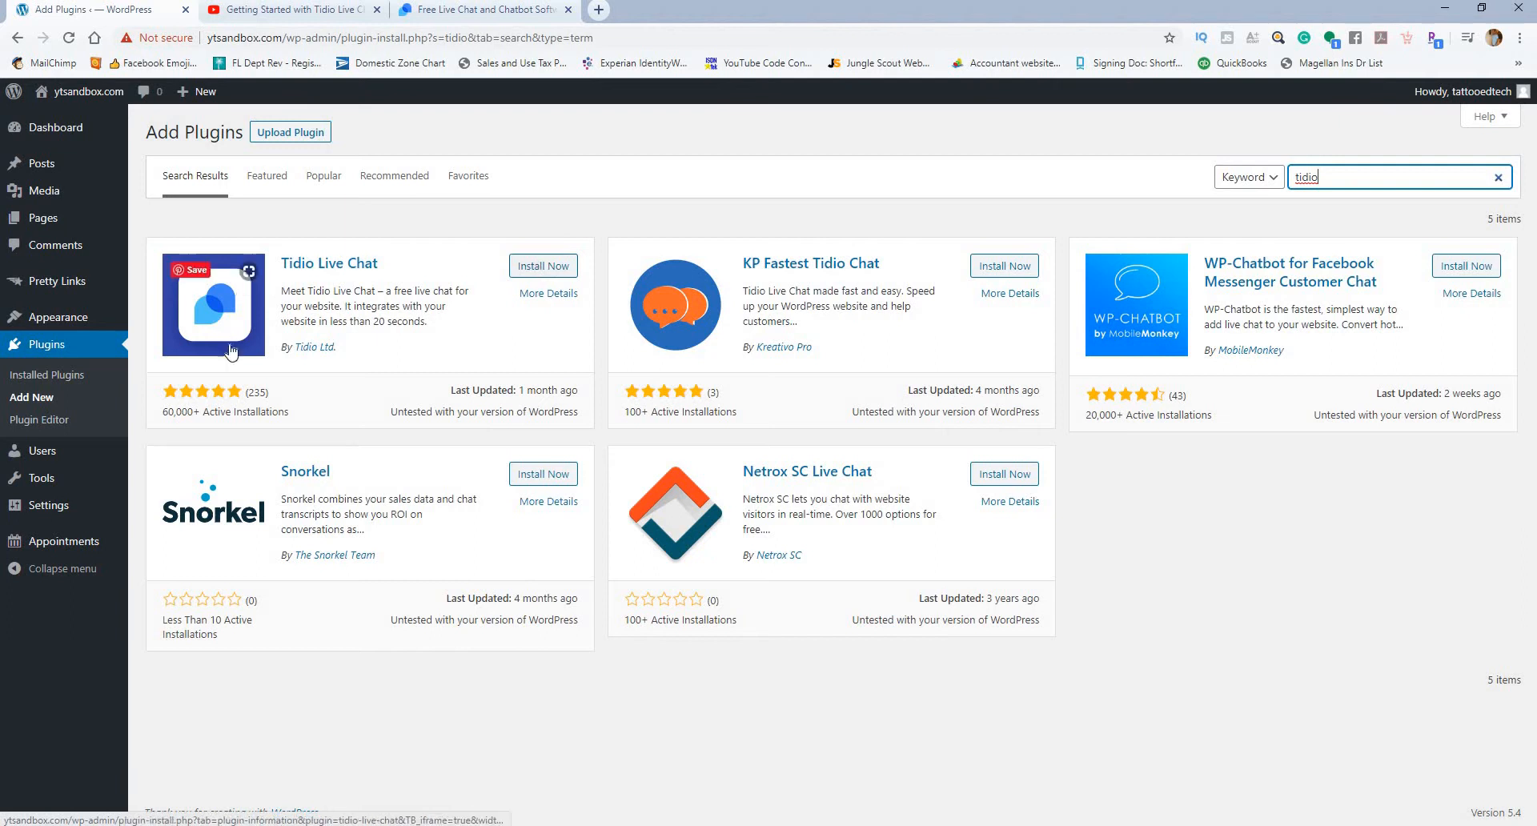
Step: Install and activate the Tidio Live Chat plugin, and open its Tidio Chat panel past the login notice
click(558, 268)
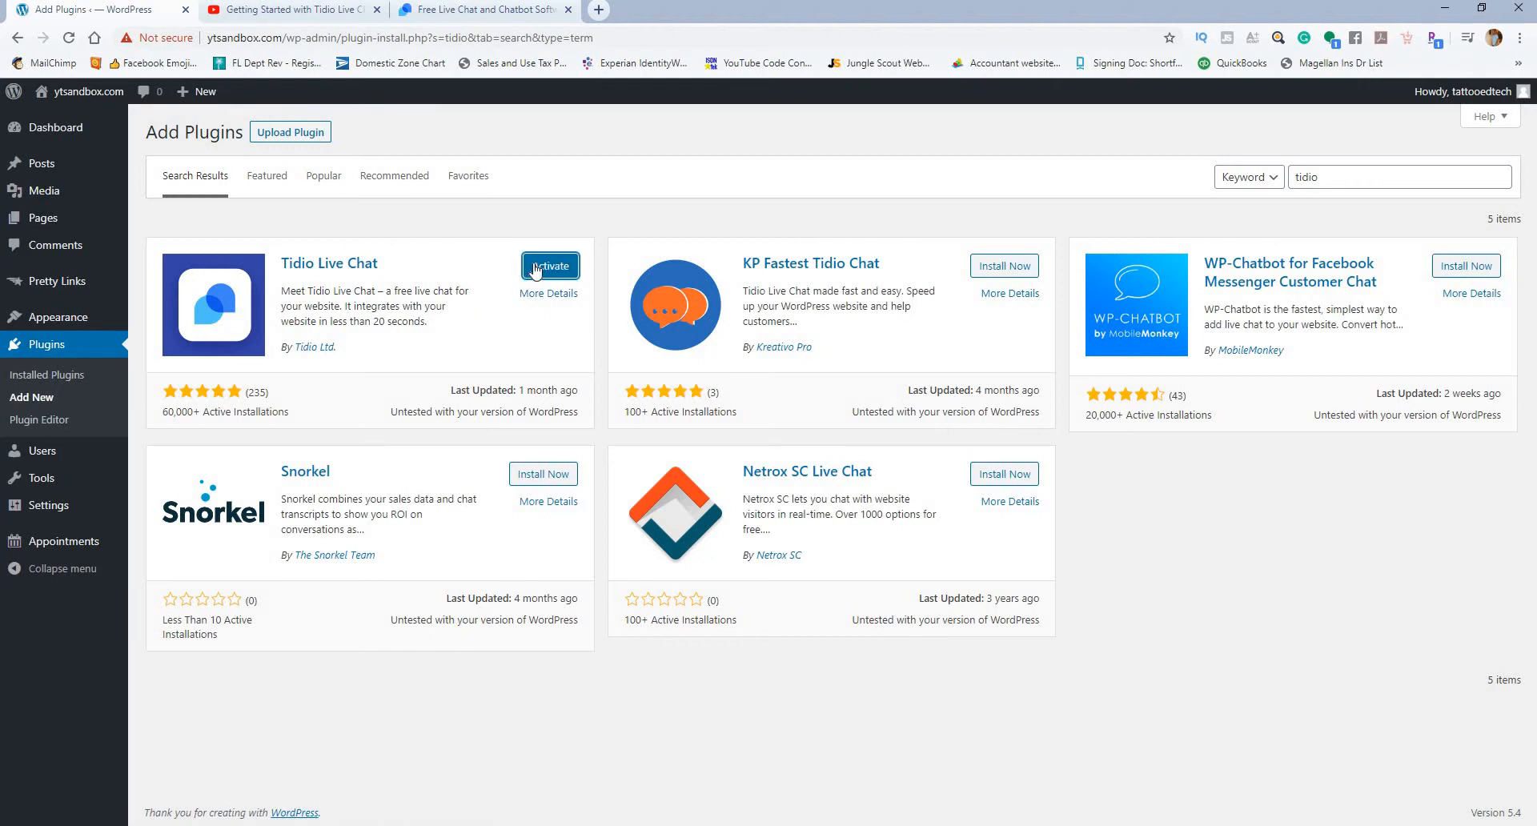
click(535, 267)
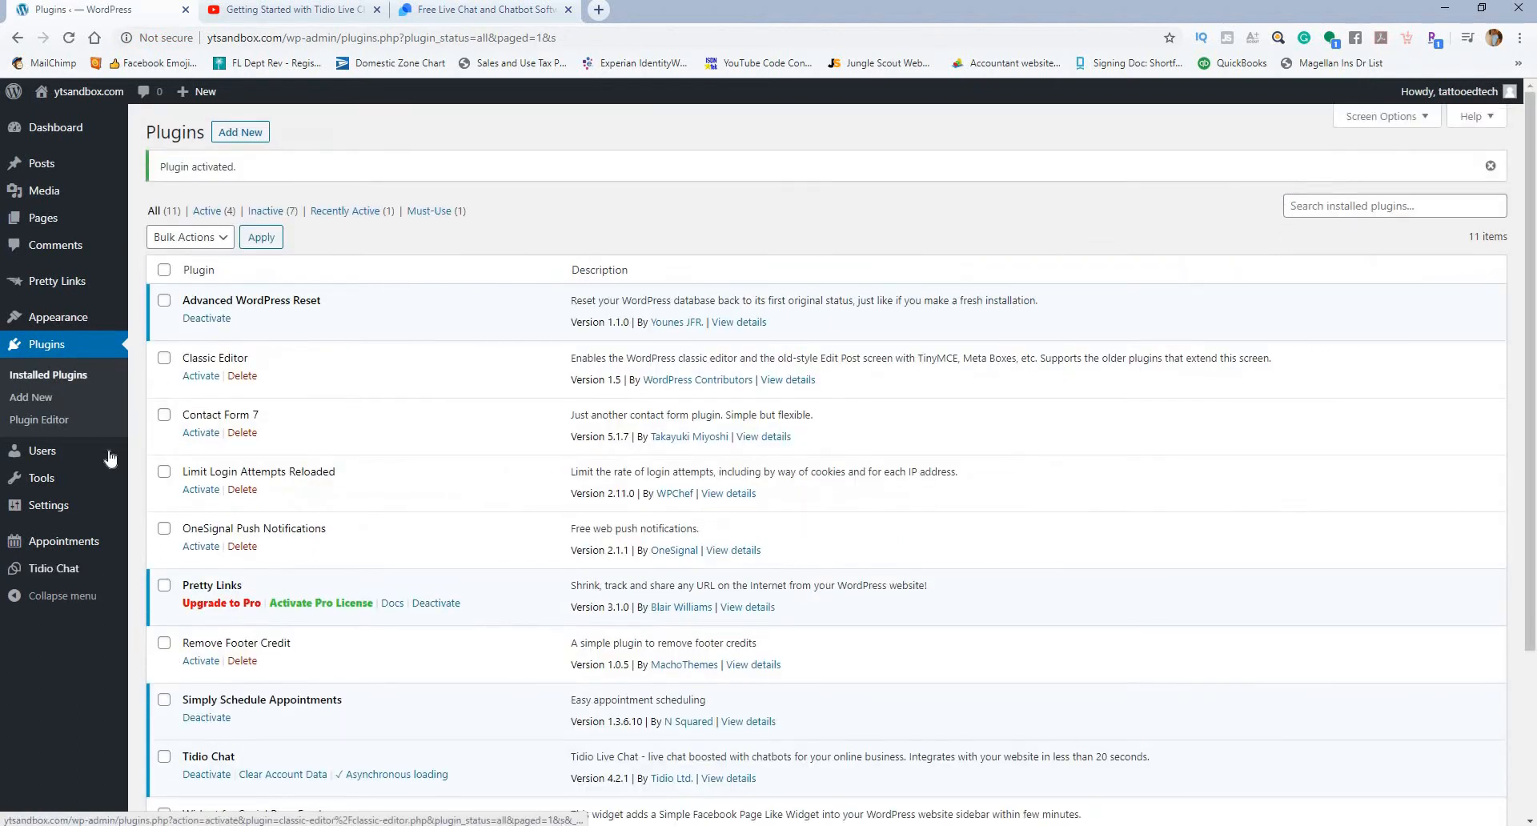
click(72, 570)
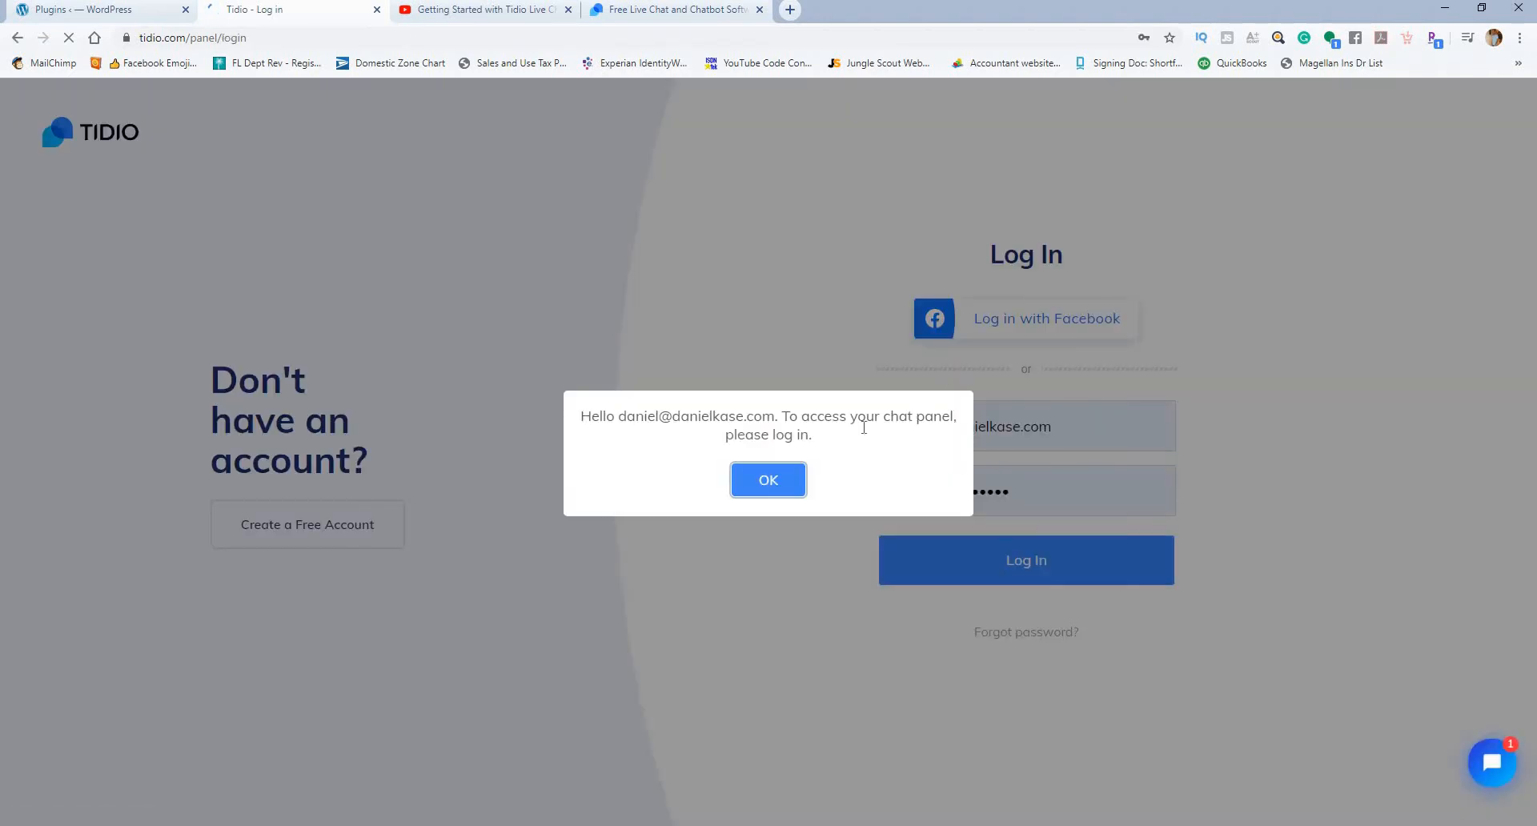
click(761, 490)
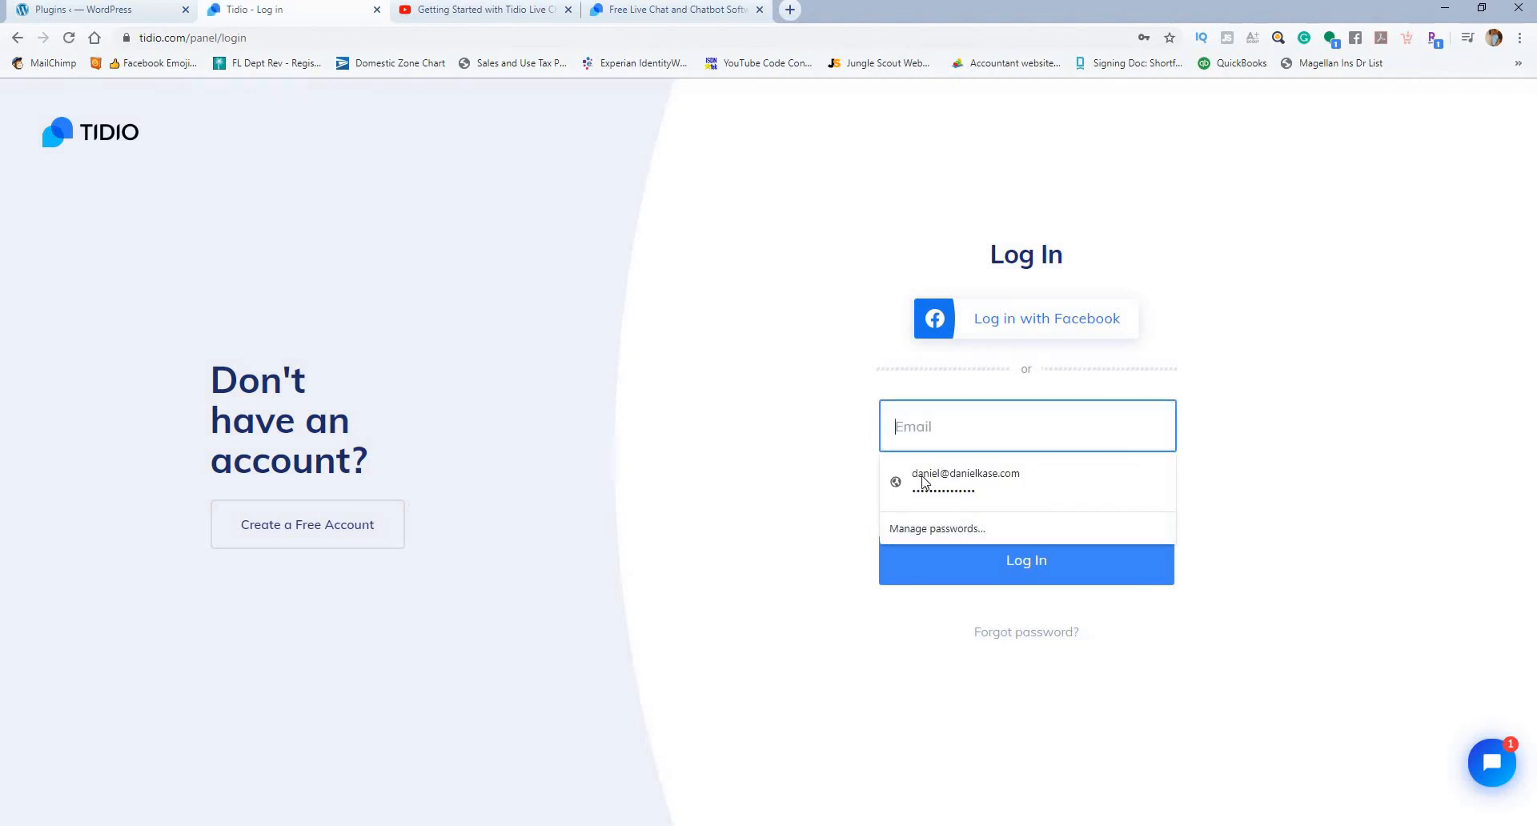
click(1088, 556)
drag(1078, 491, 751, 515)
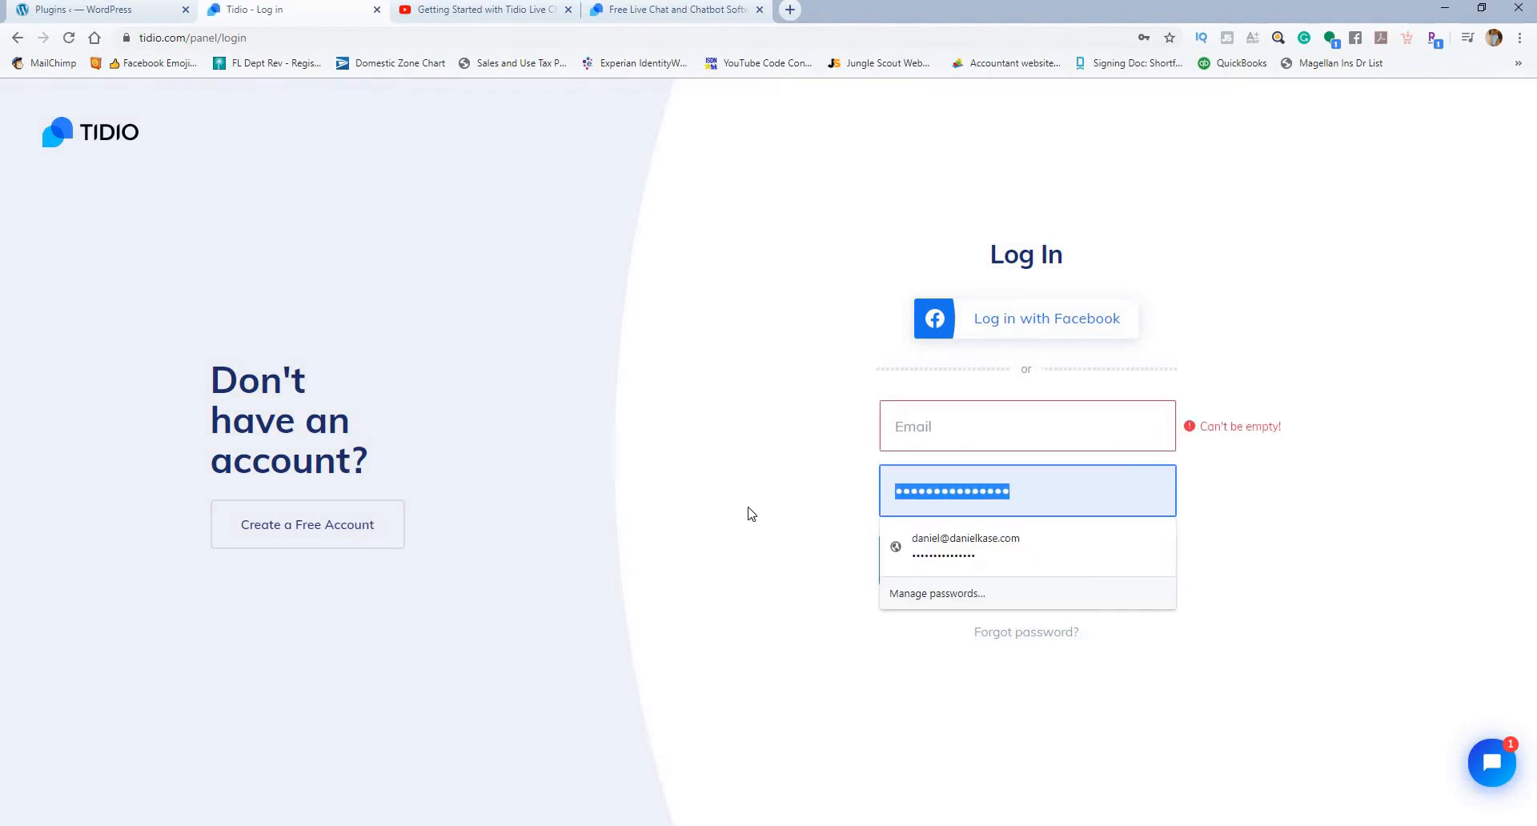
key(BackSpace)
Step: Start creating a free Tidio account by email and replace the prefilled address with the new account's email address
click(355, 532)
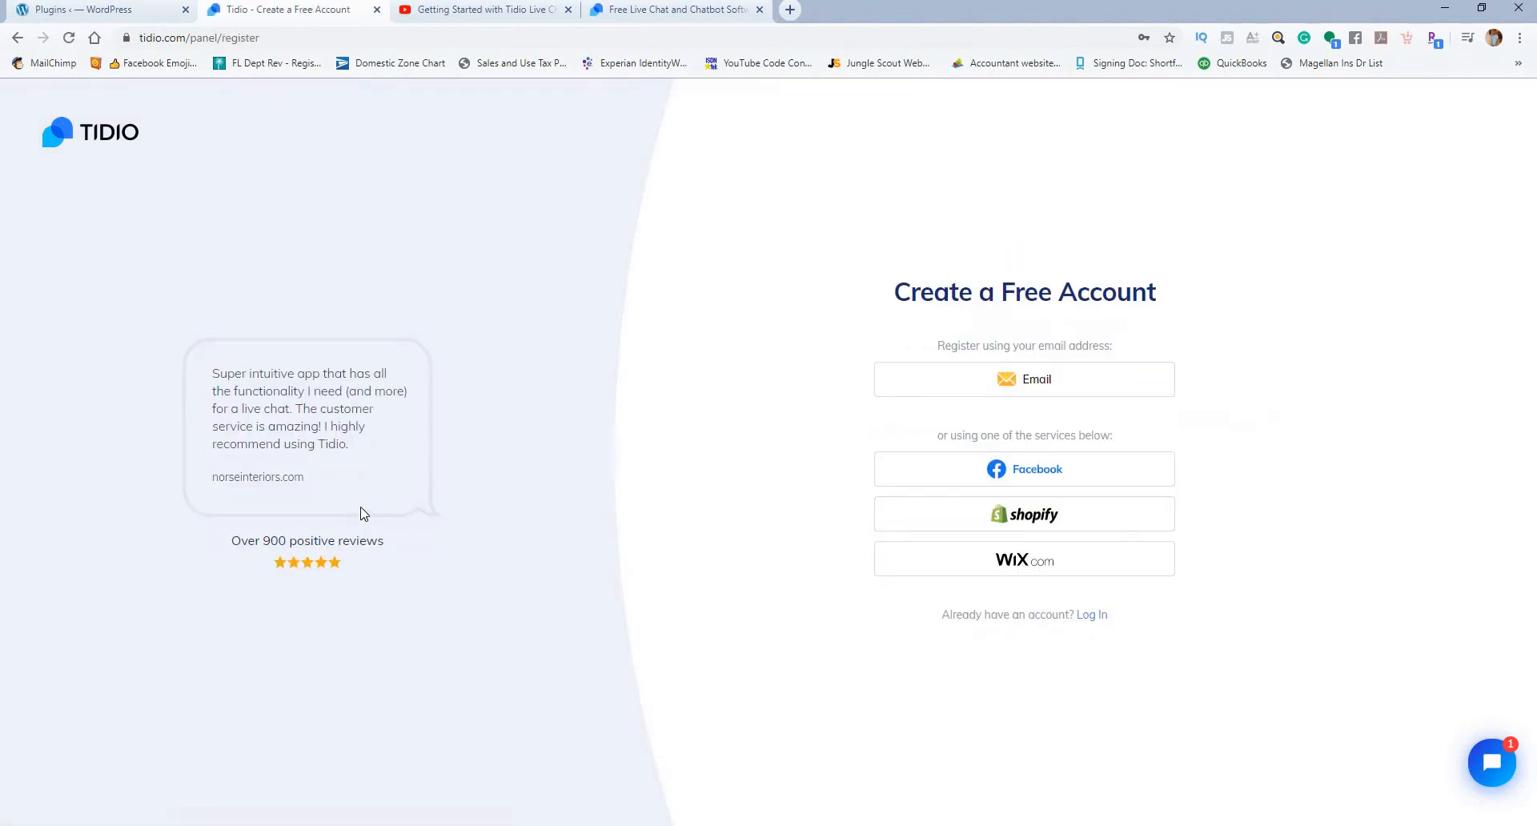
click(1033, 383)
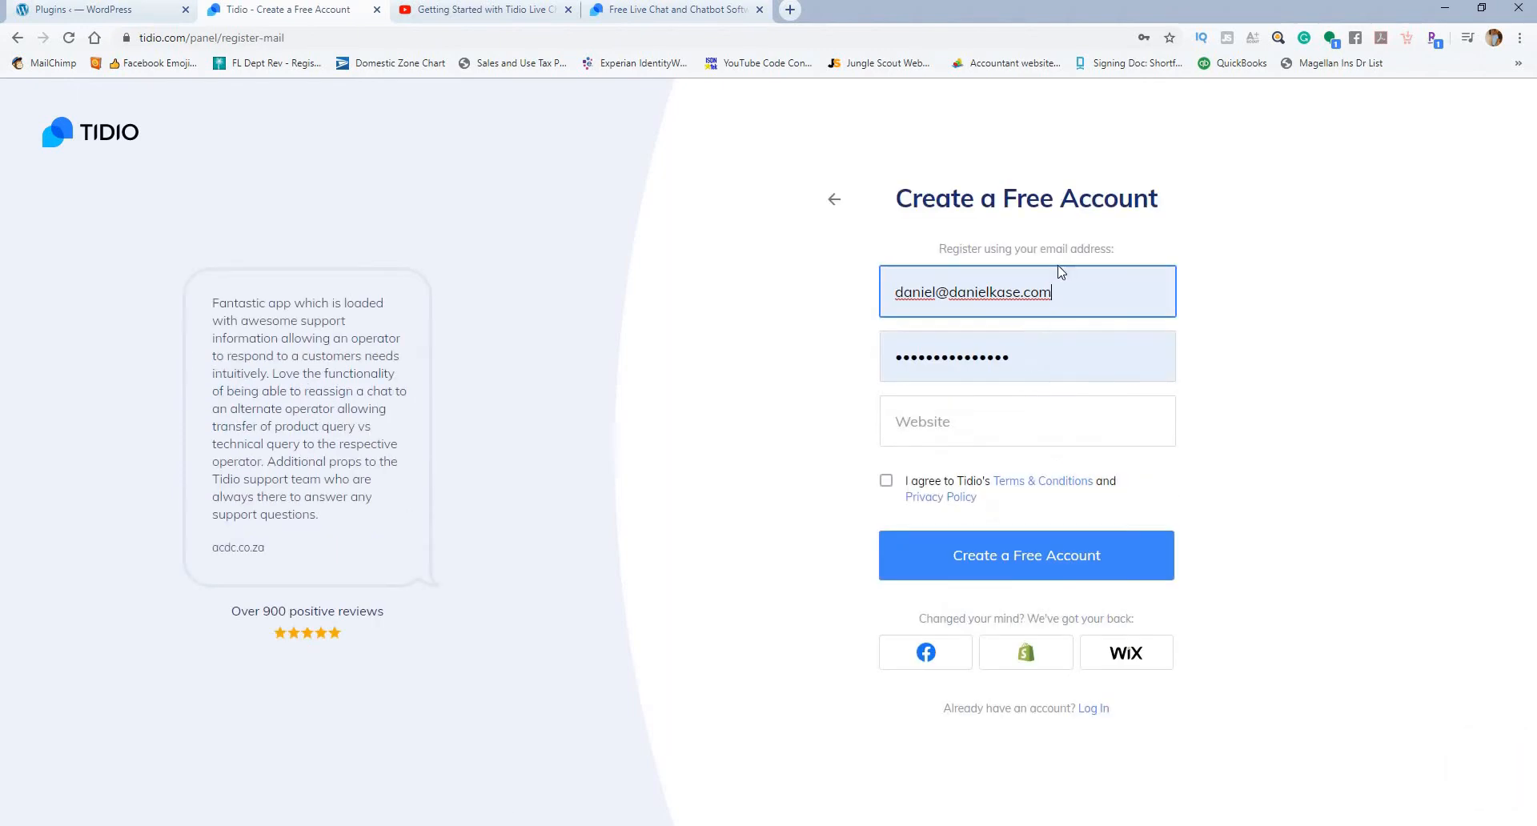
drag(1072, 293, 721, 301)
key(BackSpace)
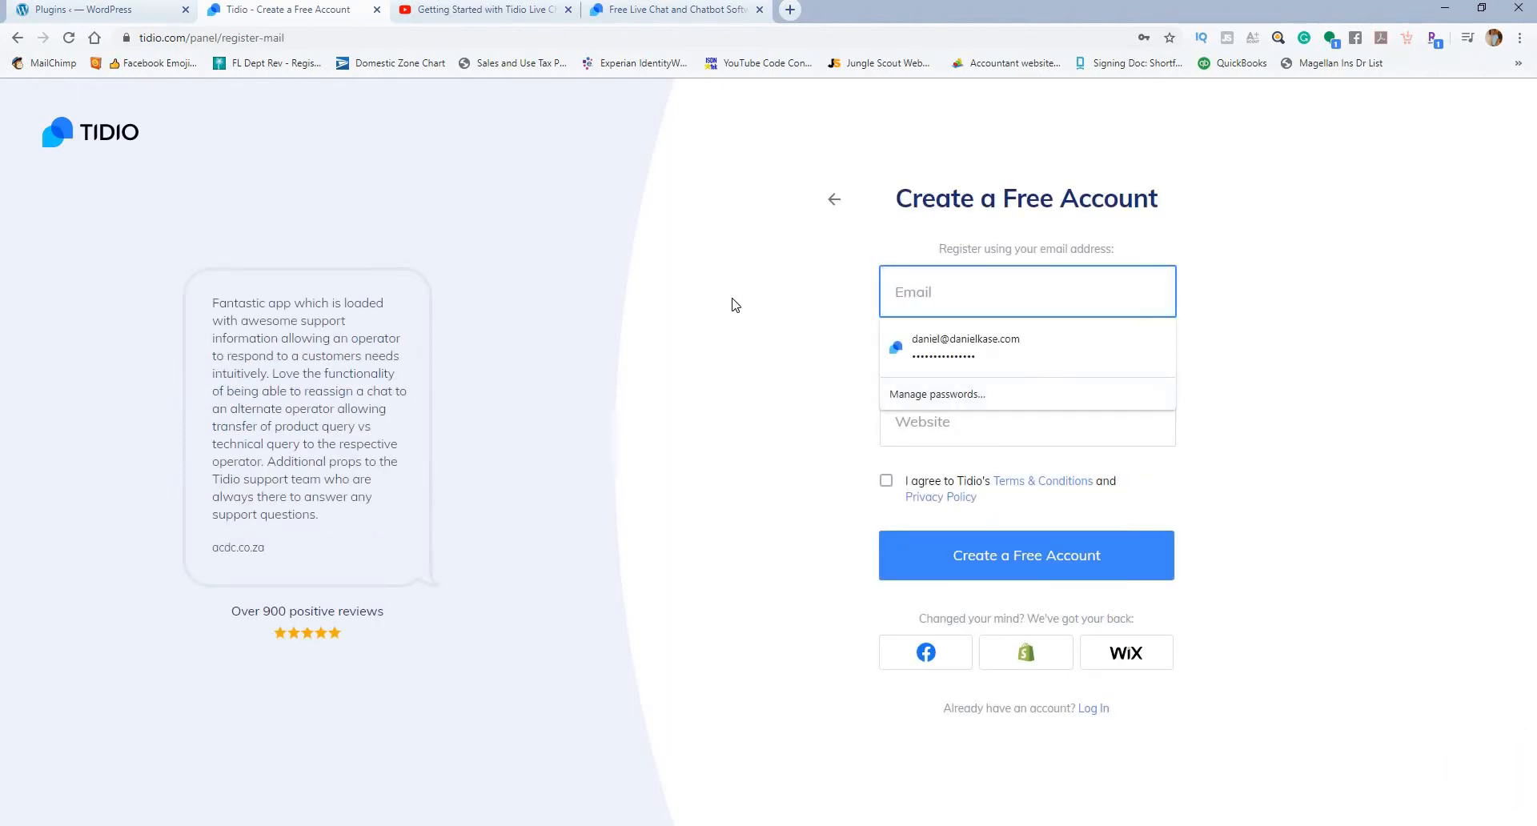
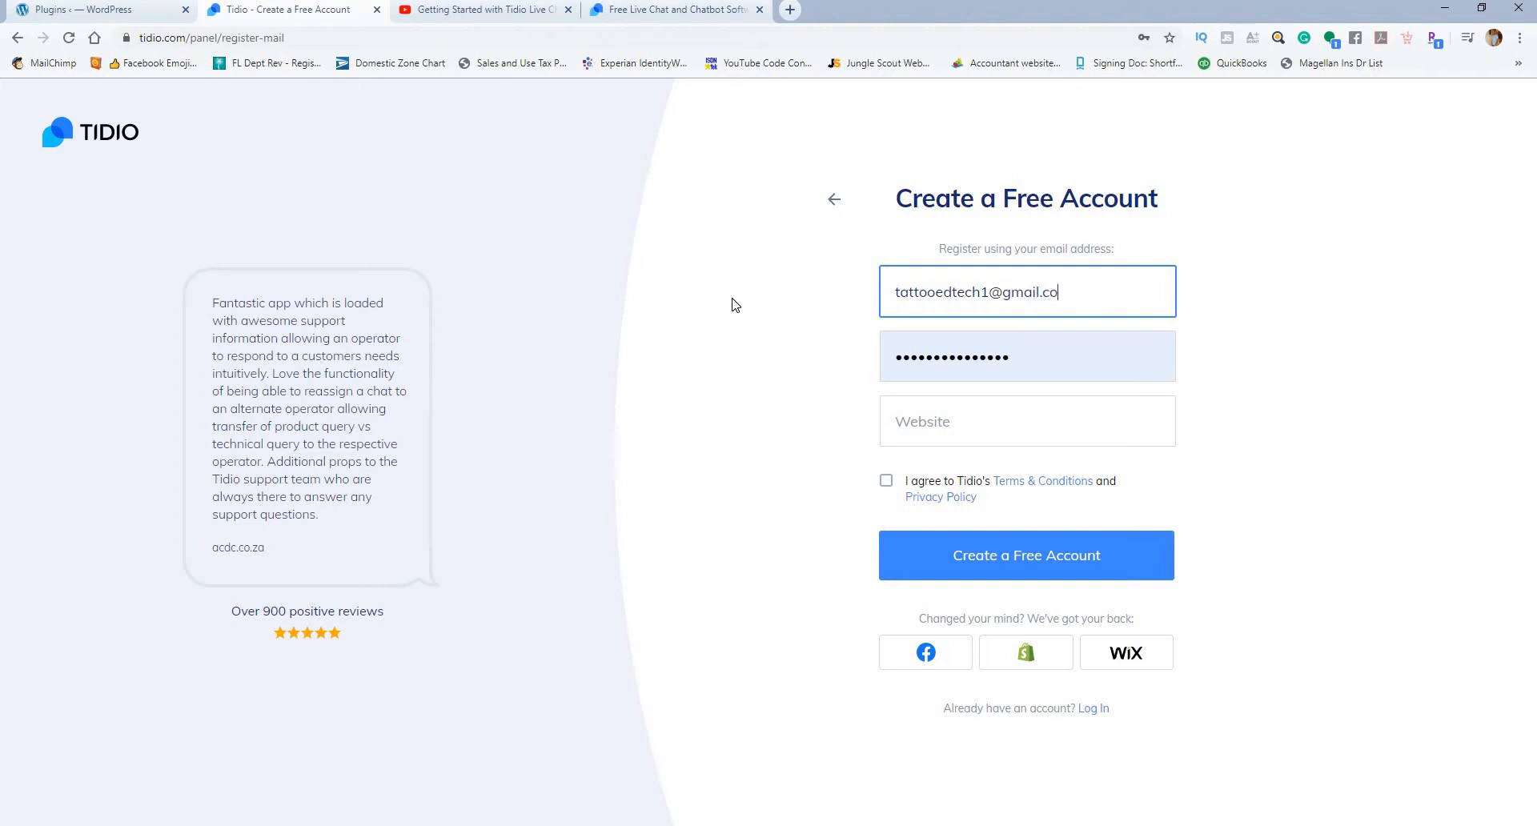
Step: Enter ytsandbox.com as the website, agree to the Terms & Conditions and Privacy Policy, and create the free account
click(903, 414)
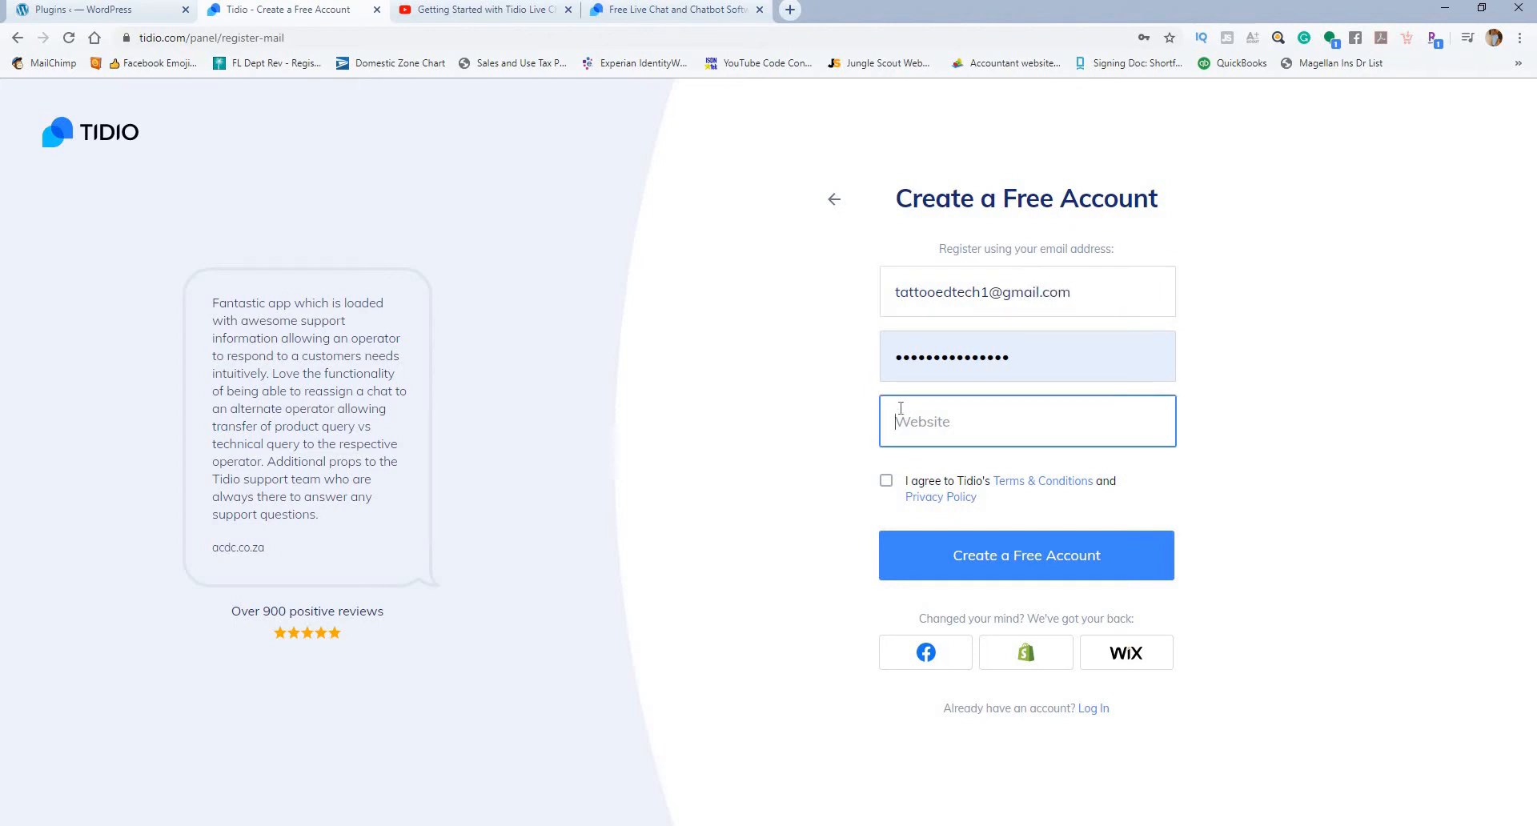
text(ytsandbox.com)
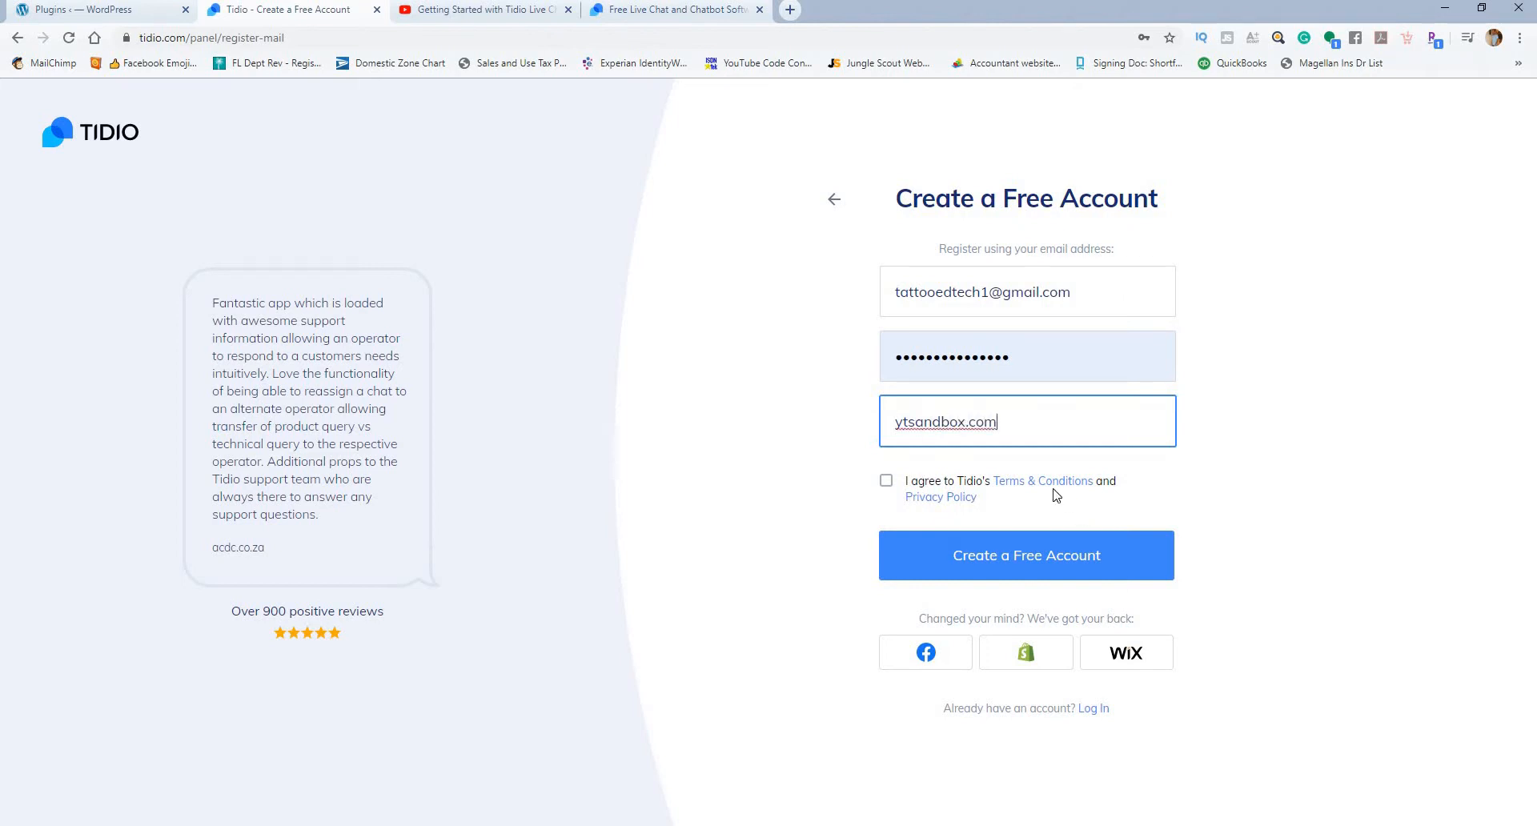
click(1212, 442)
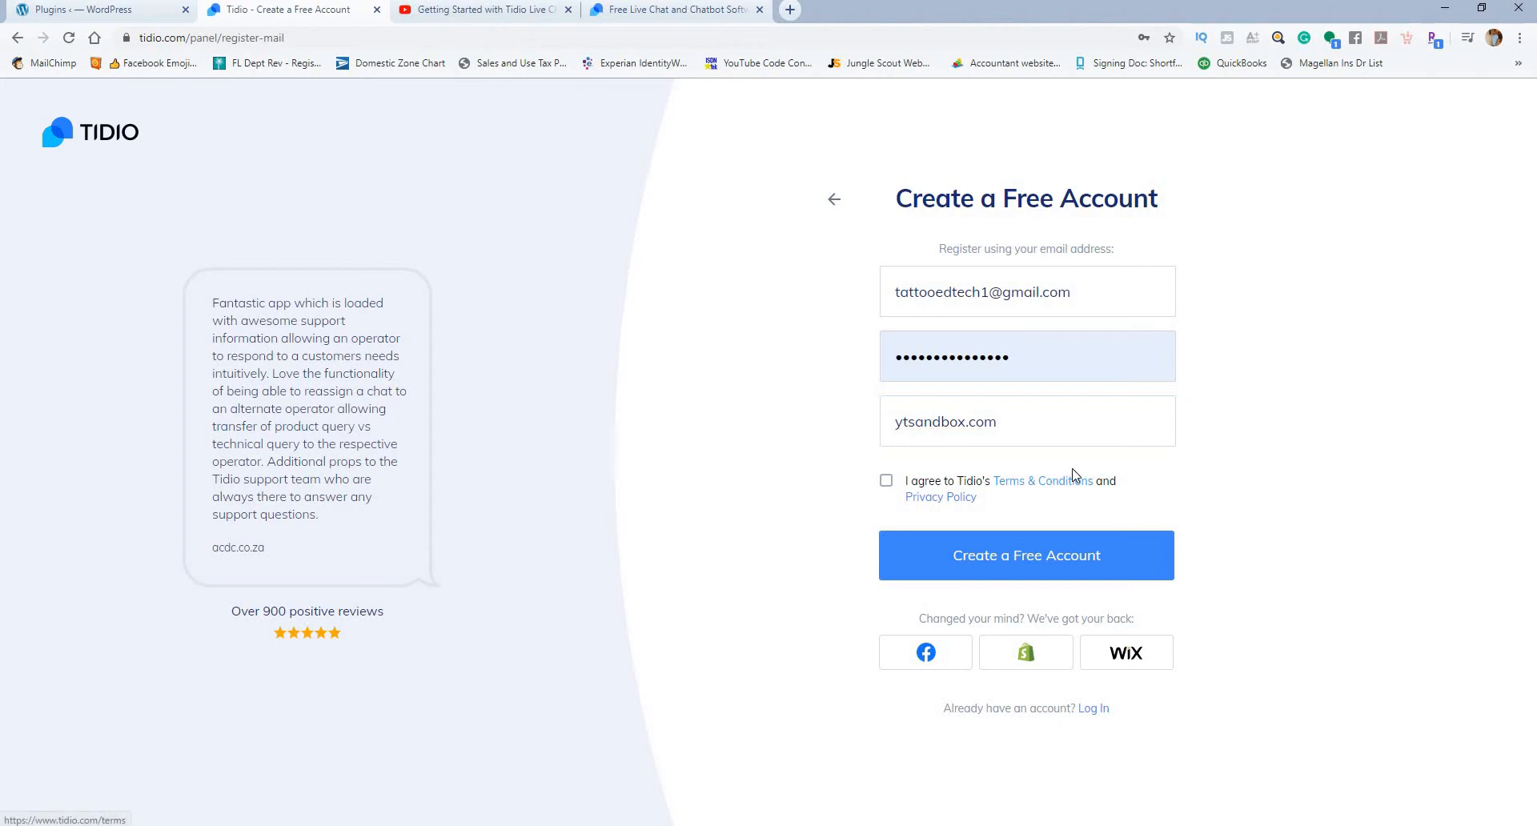
click(886, 482)
click(1012, 559)
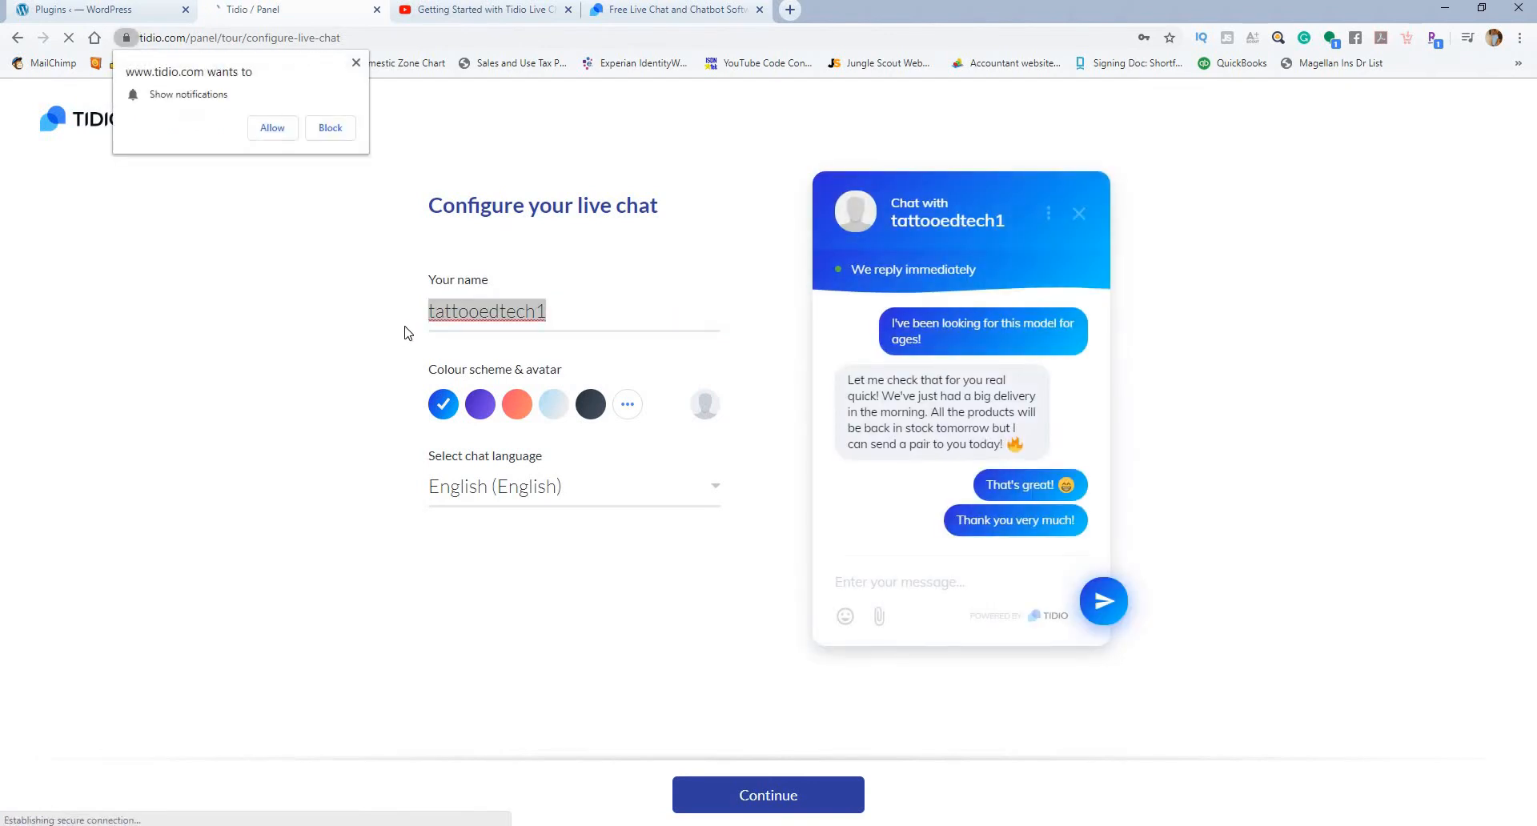
Step: Block the site's notifications and replace the default name in the live chat configuration with the operator's full name
click(1147, 294)
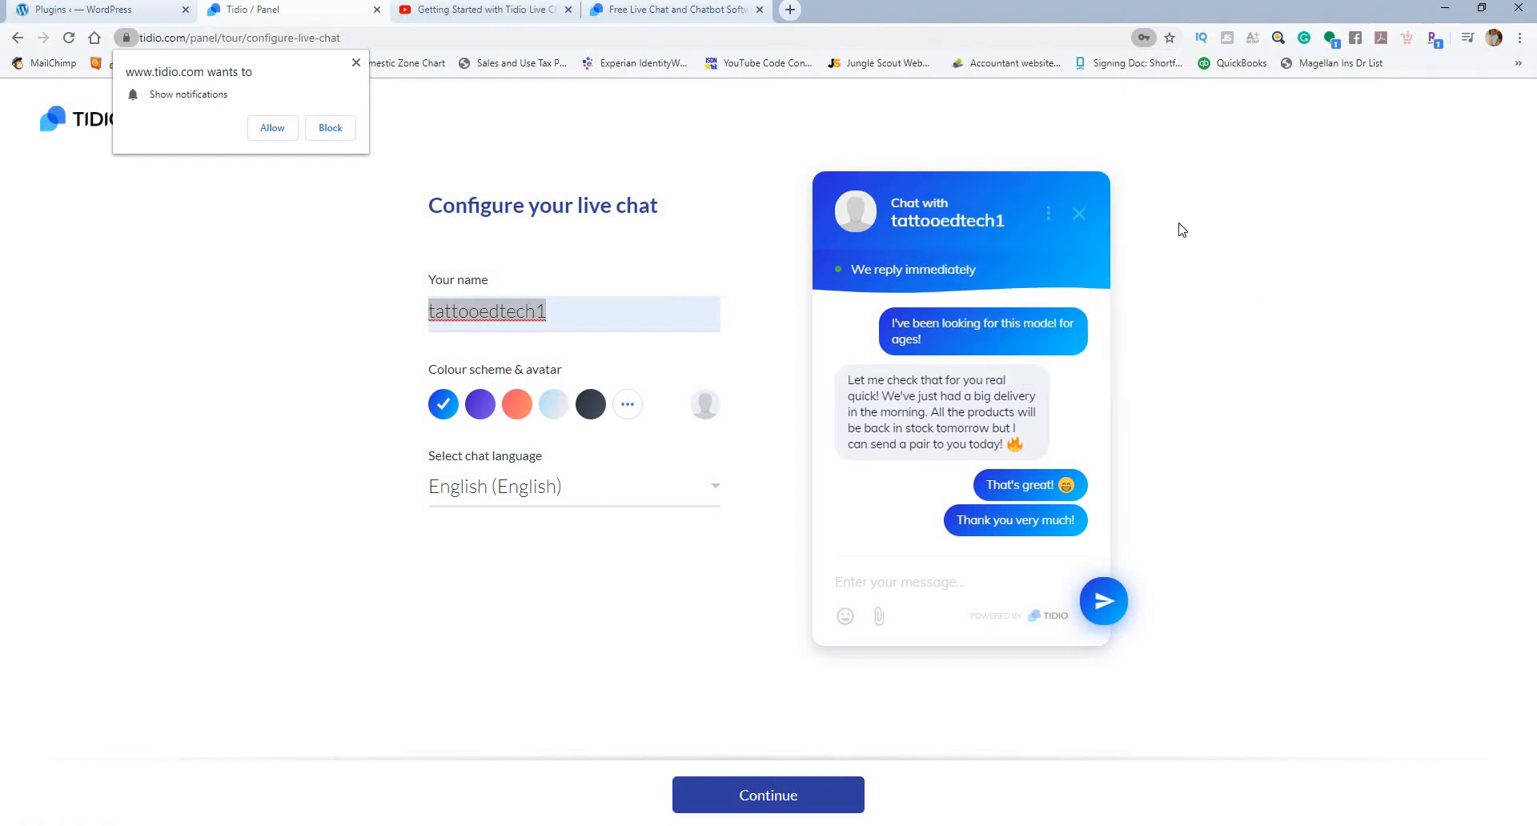
click(332, 128)
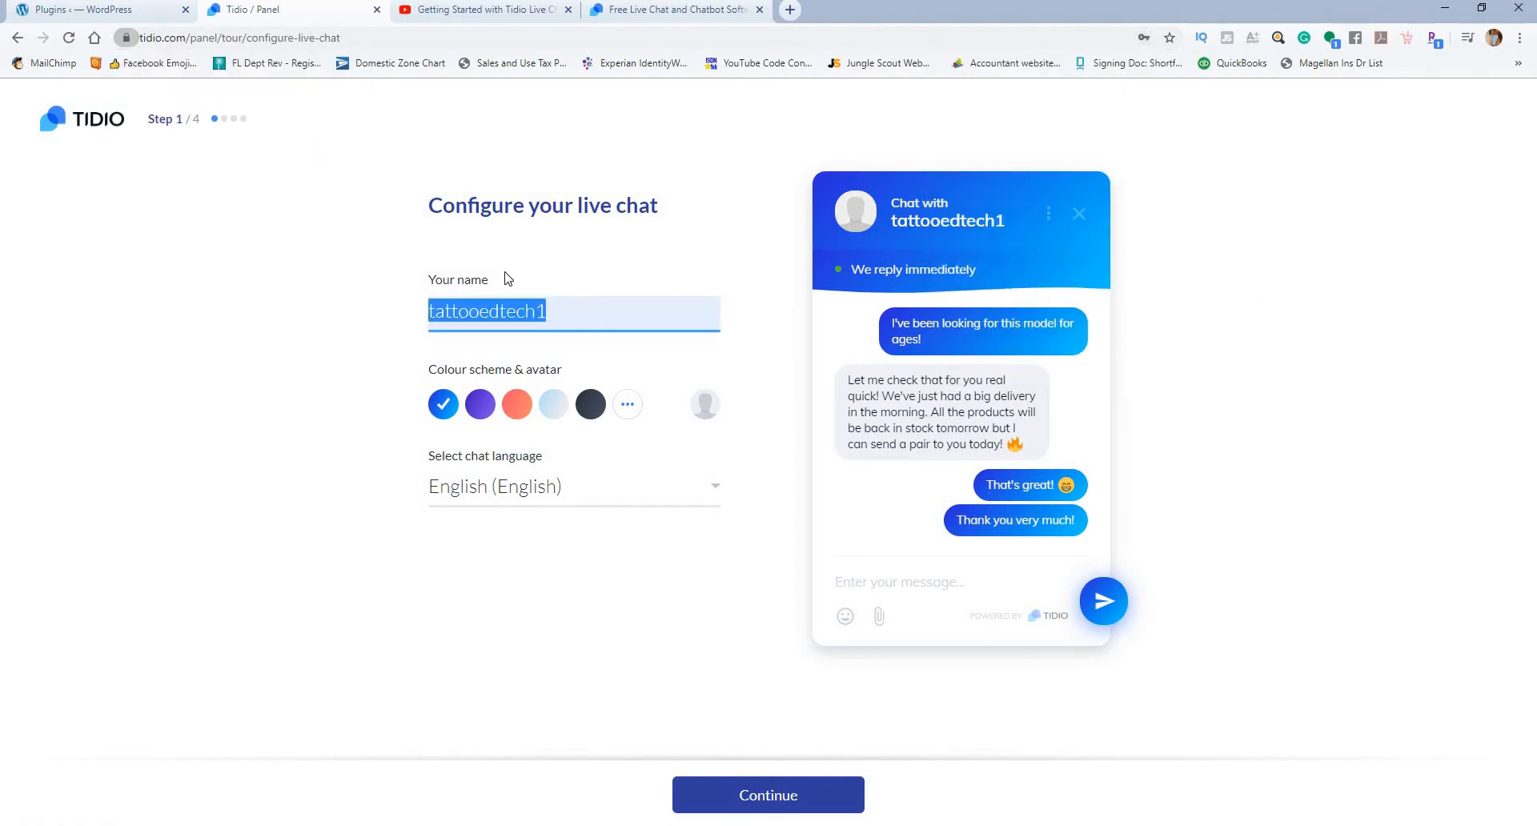
click(569, 311)
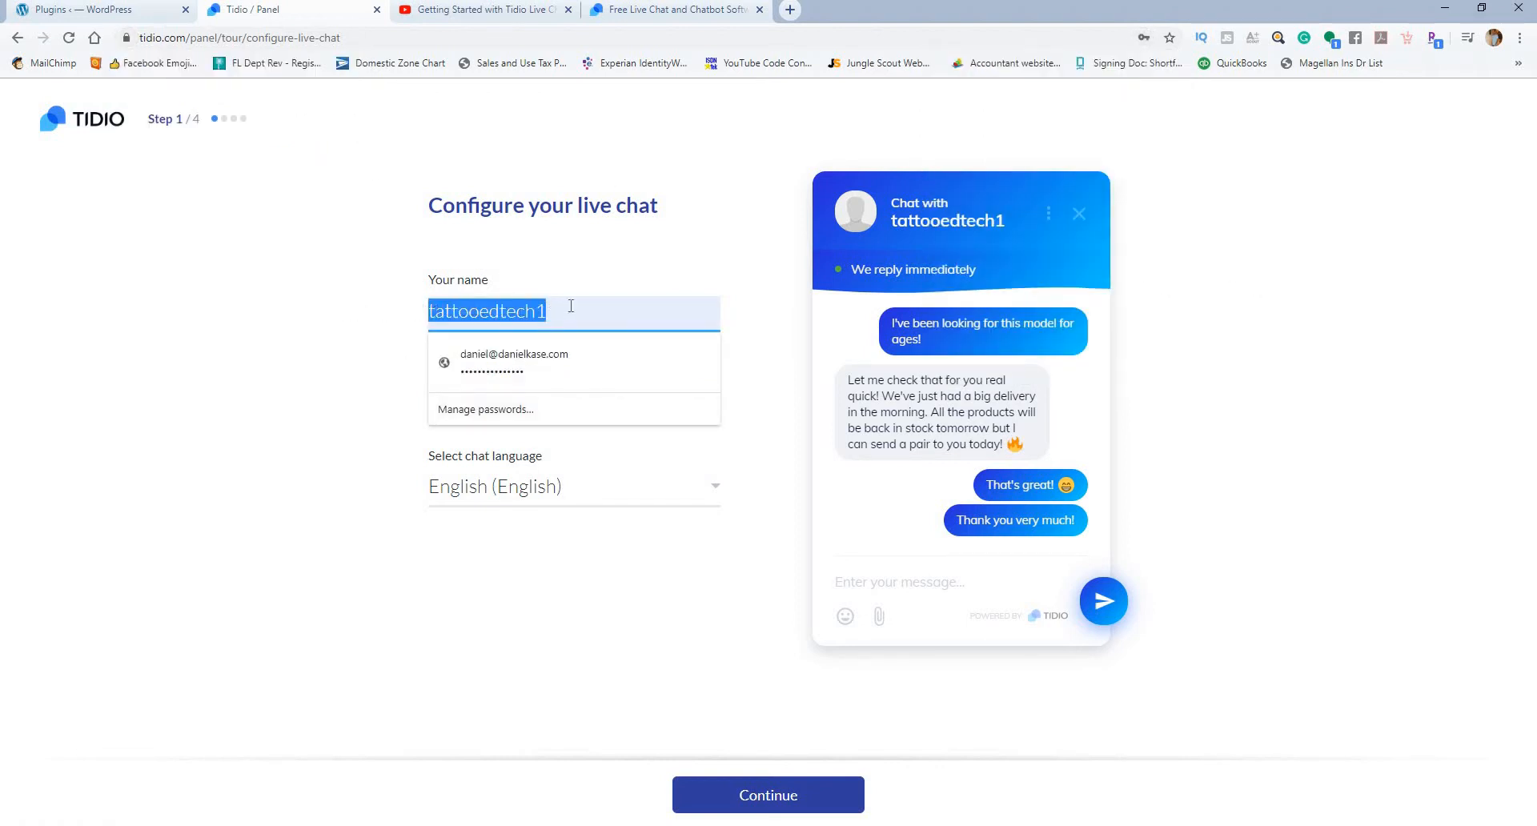
click(573, 309)
key(BackSpace)
key(BackSpace)
key(BackSpace)
key(BackSpace)
key(BackSpace)
key(BackSpace)
key(BackSpace)
key(BackSpace)
key(BackSpace)
key(BackSpace)
key(BackSpace)
key(BackSpace)
key(BackSpace)
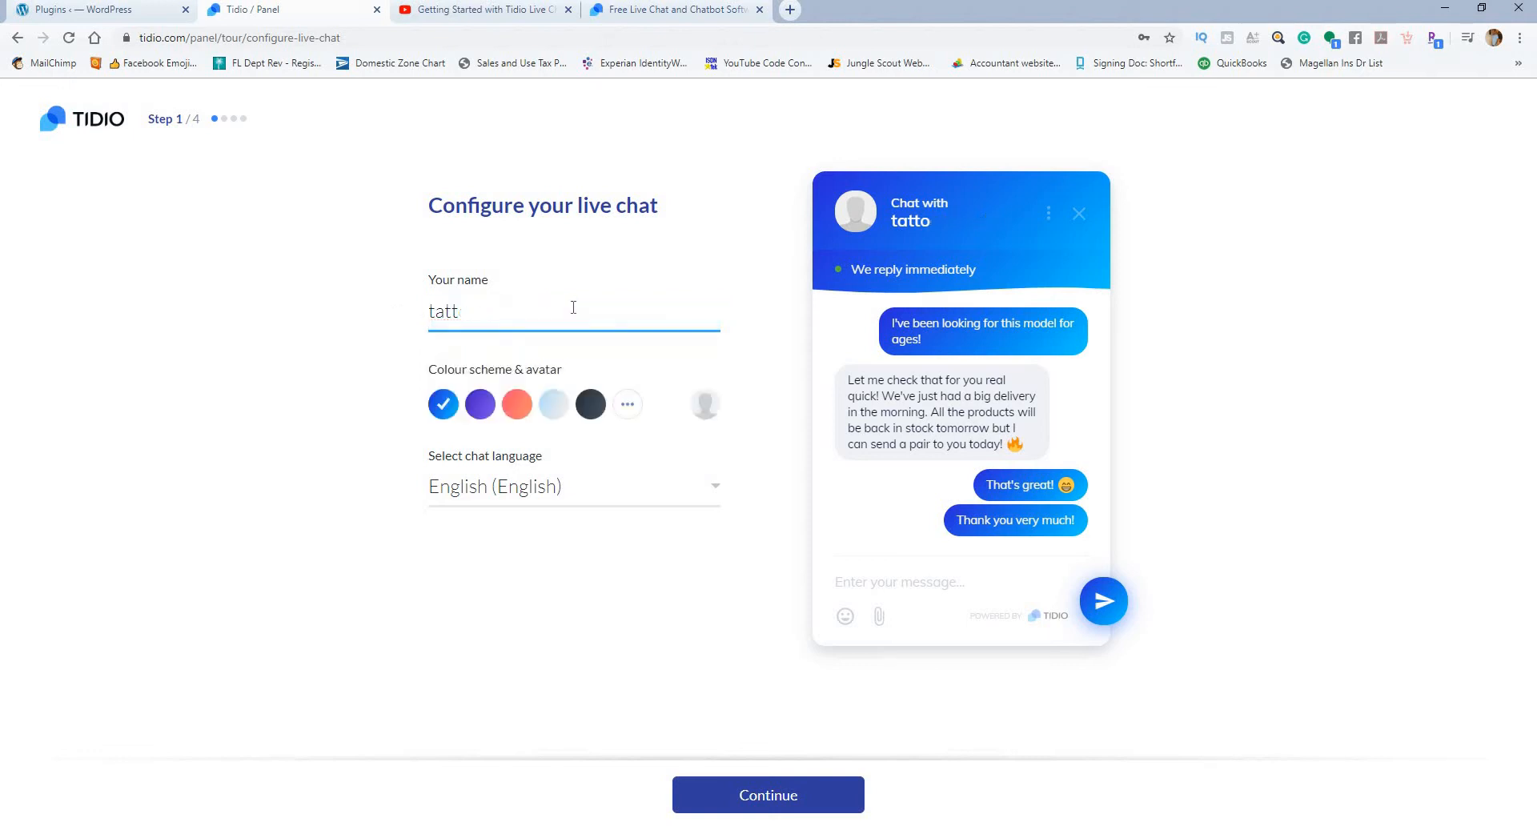
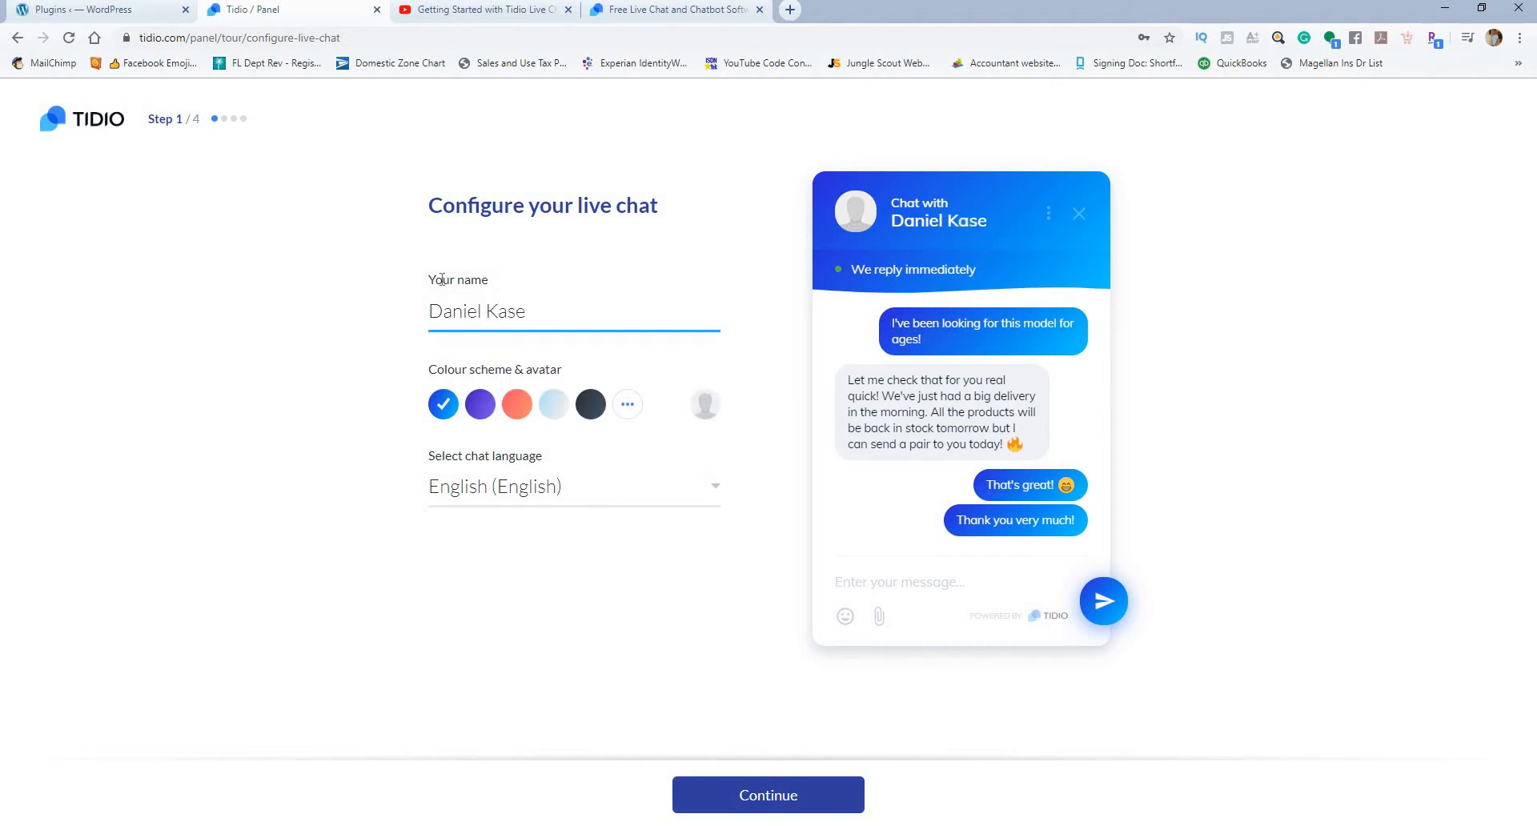
Step: Try the purple, coral, light blue and dark colour schemes for the live chat widget
click(360, 270)
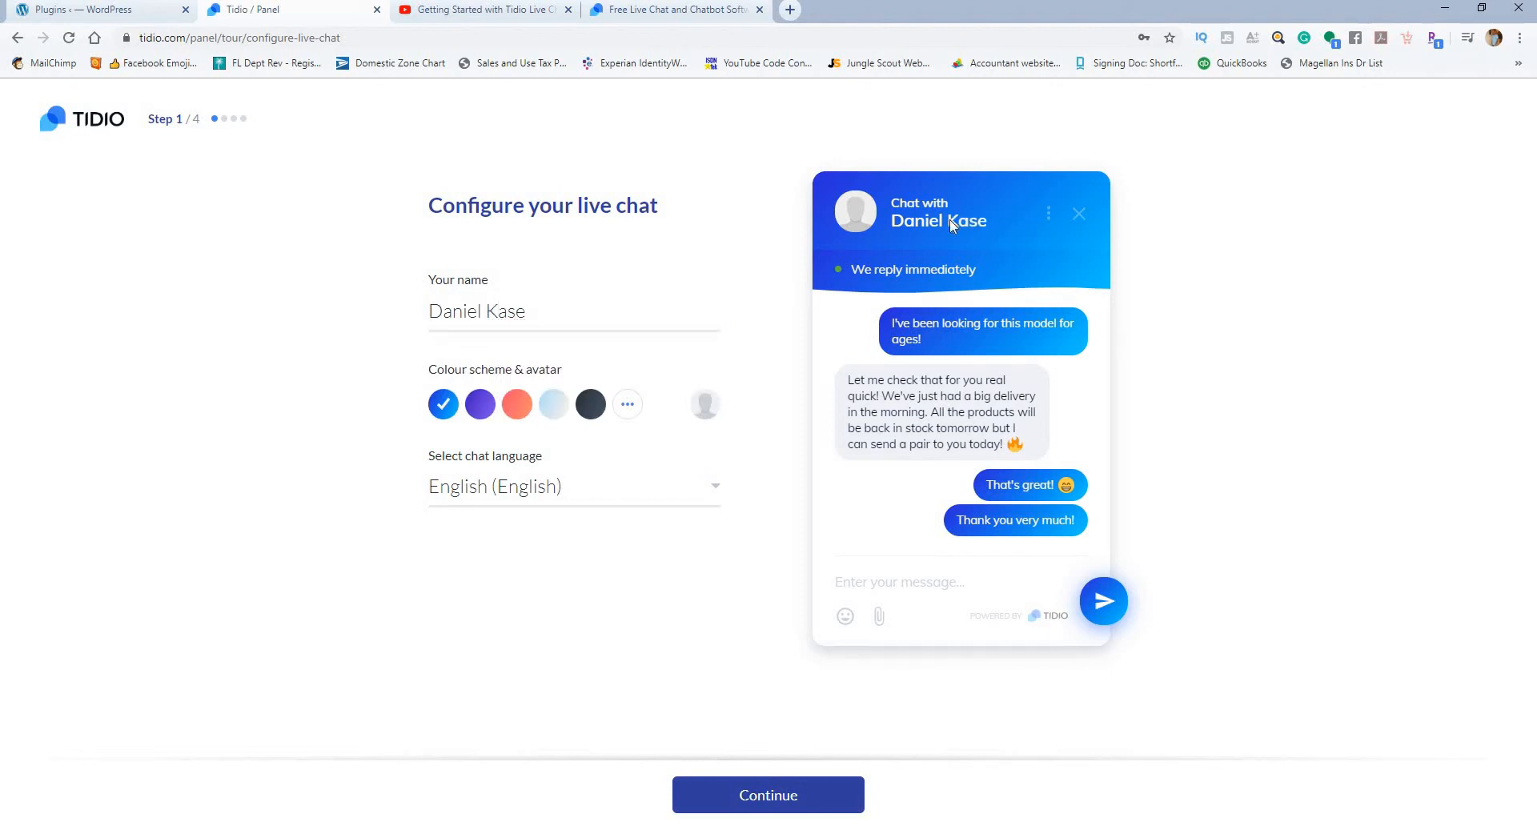
click(487, 406)
click(516, 404)
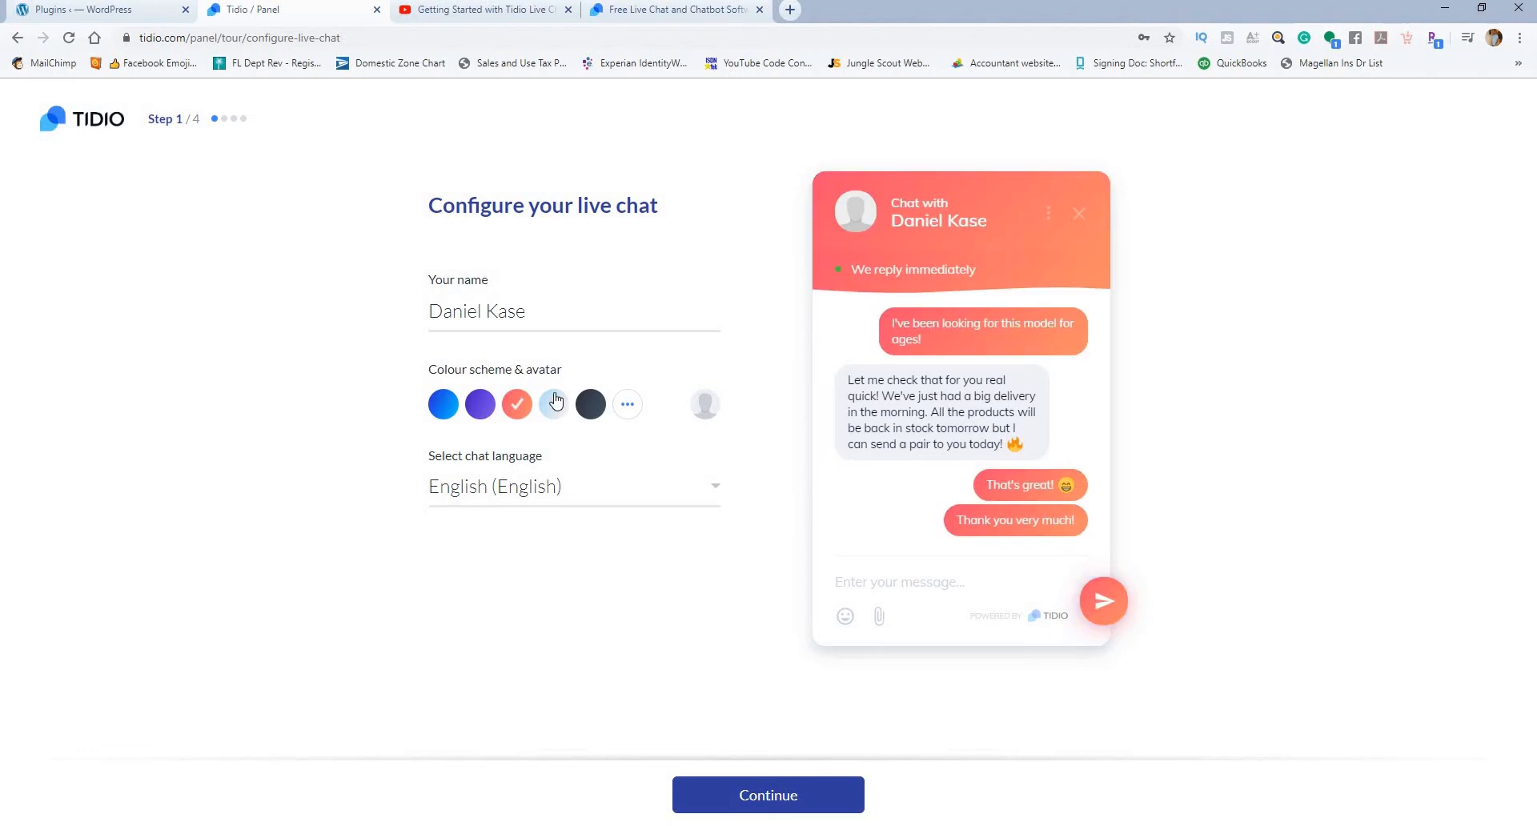
click(553, 404)
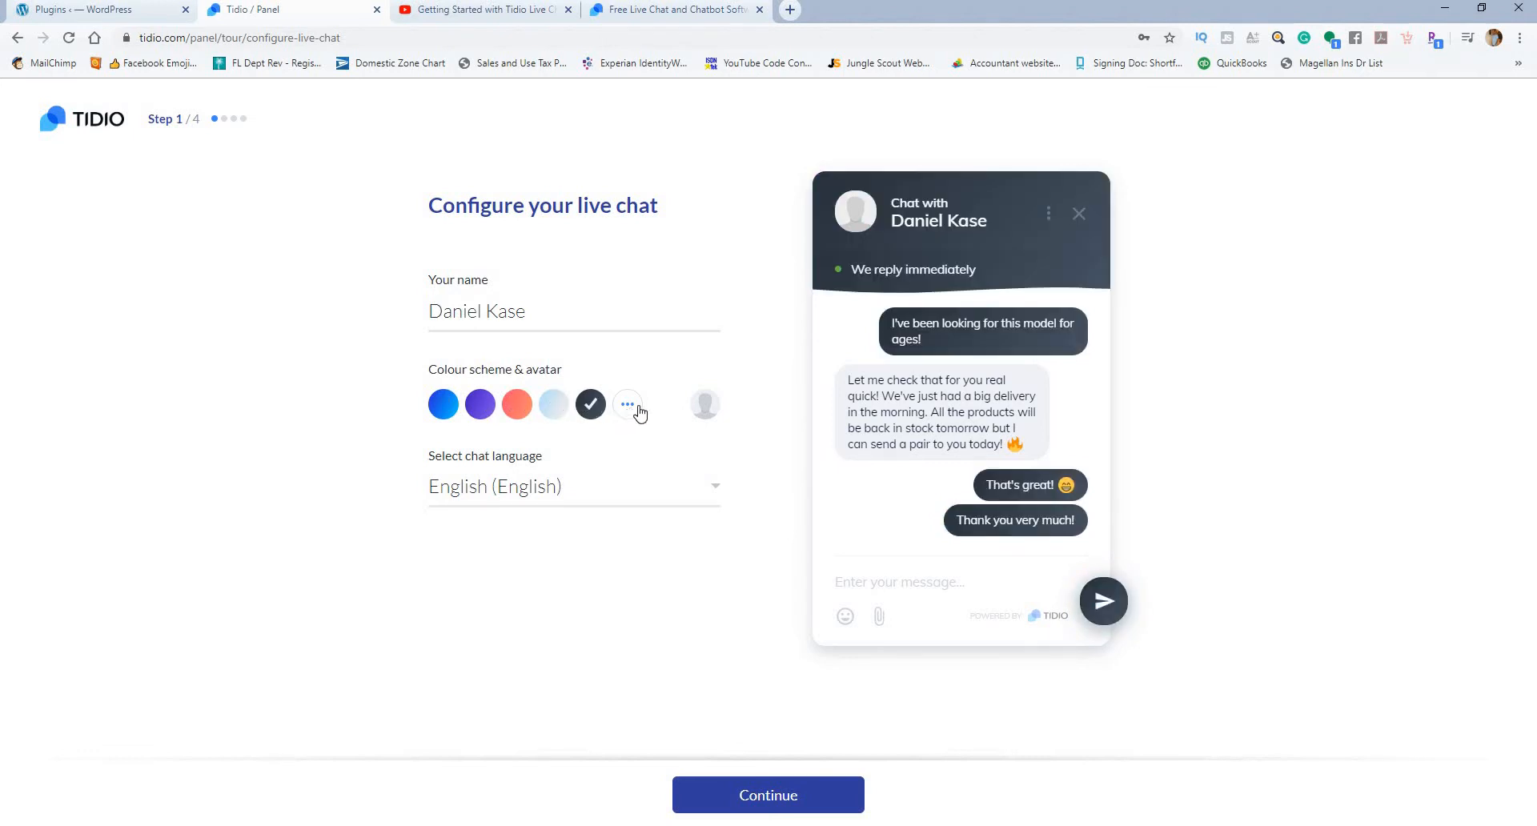
click(707, 404)
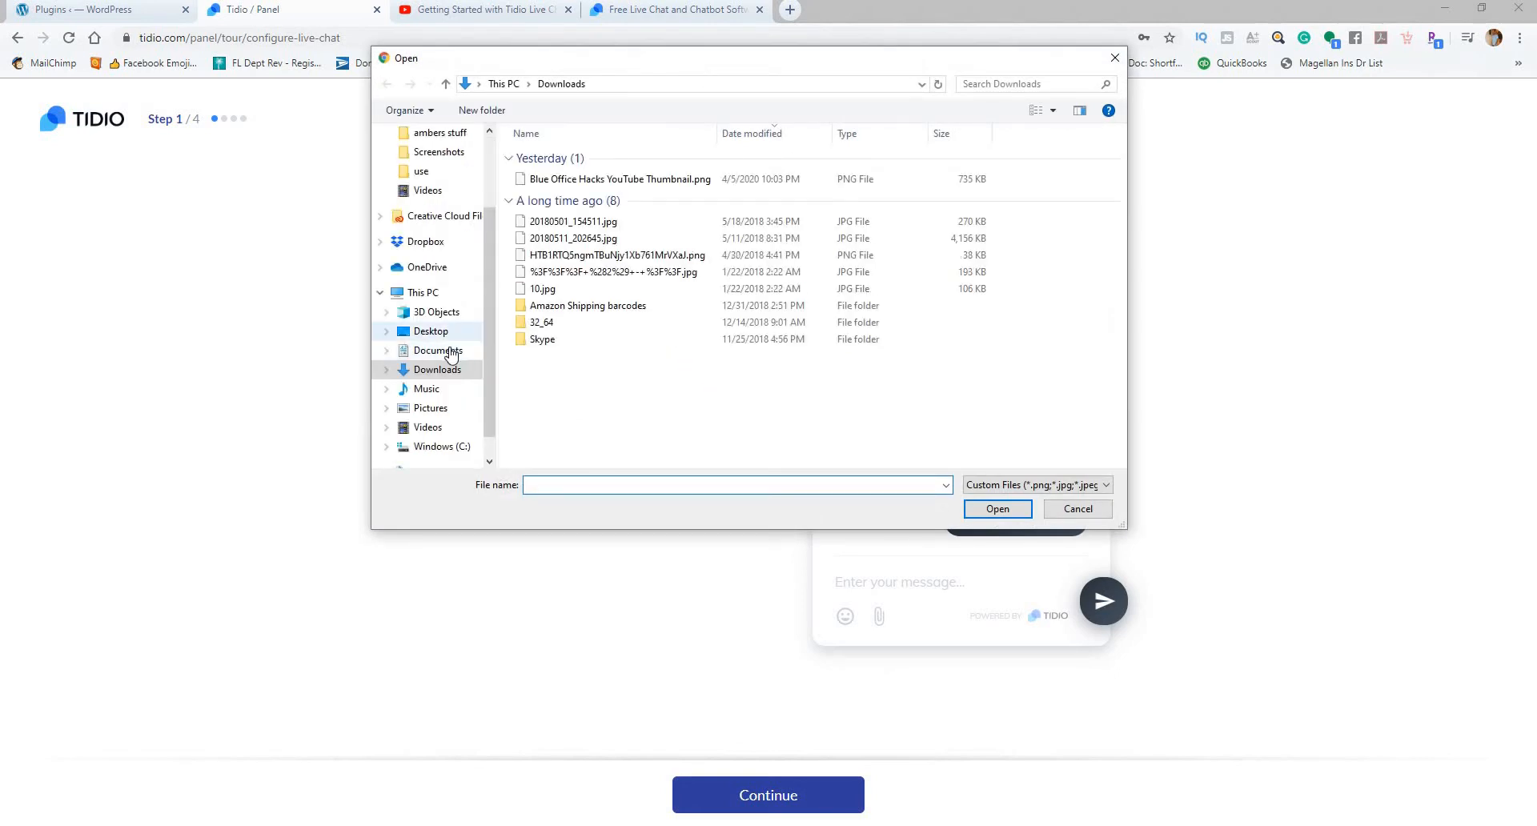
click(444, 409)
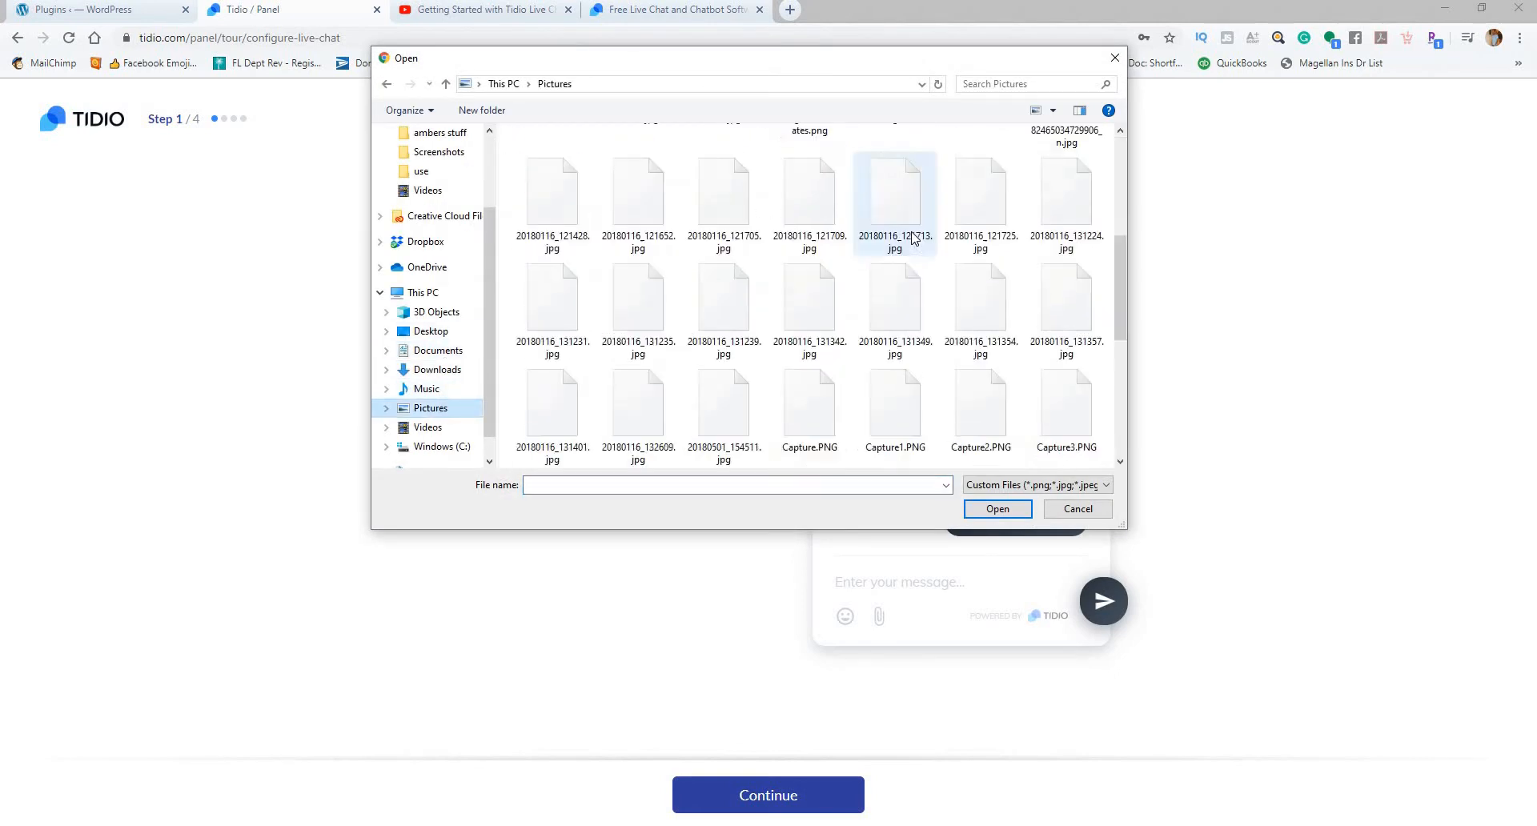
scroll(912, 238, down, 3)
scroll(960, 249, up, 5)
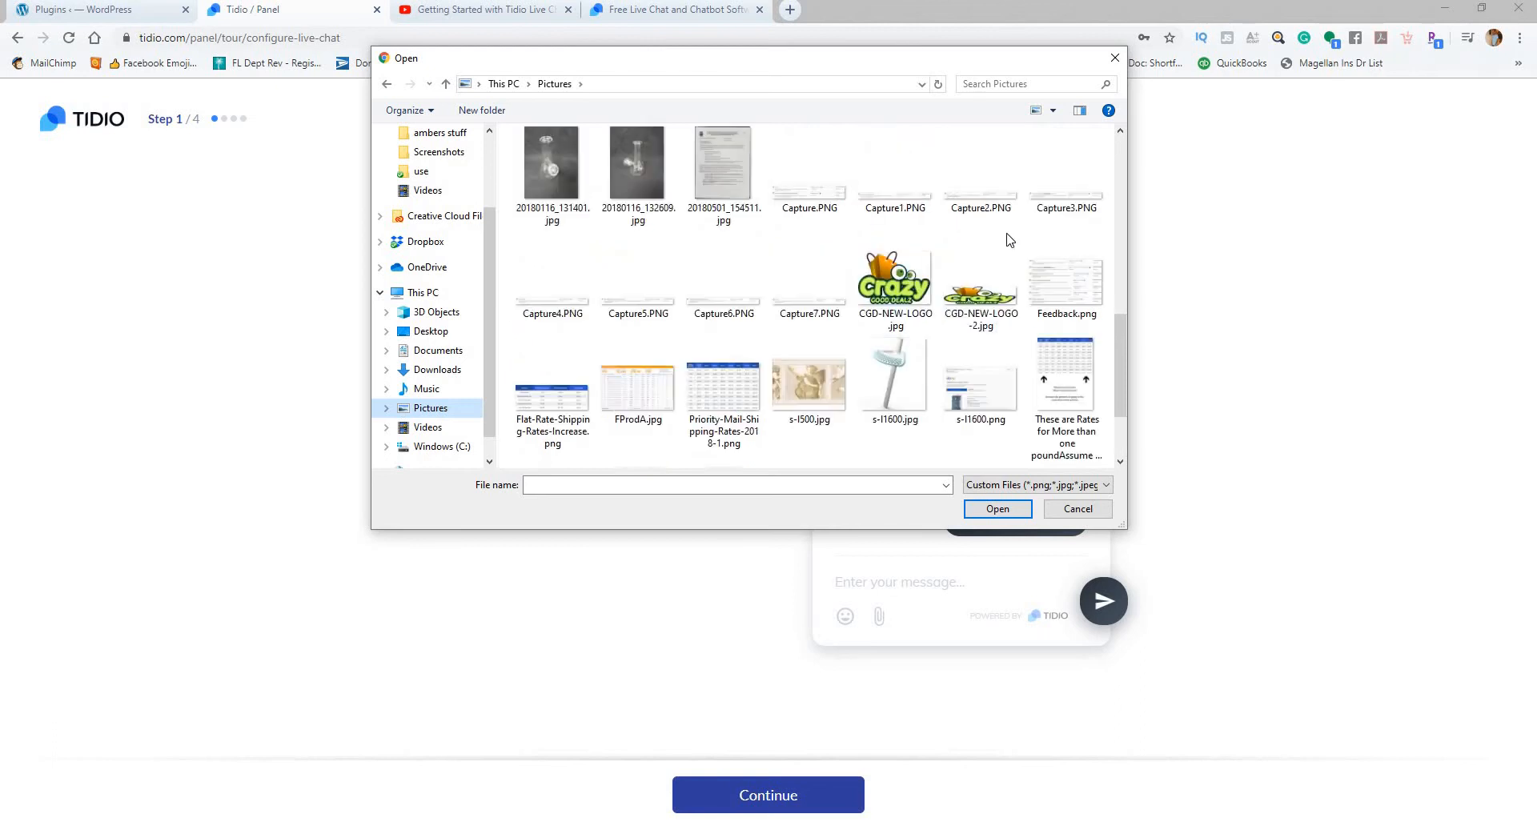
scroll(961, 270, down, 8)
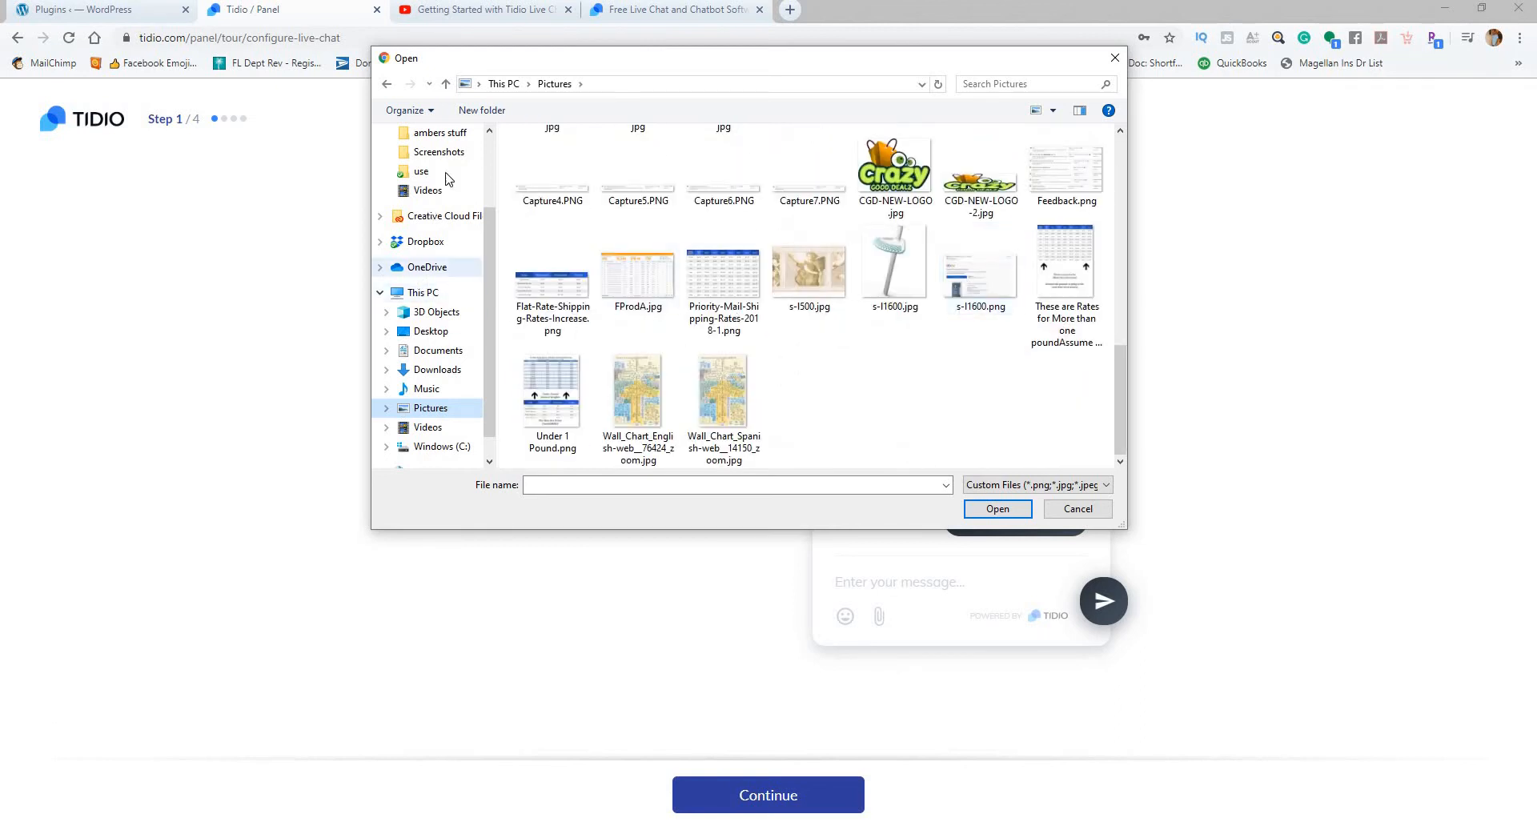
click(1115, 58)
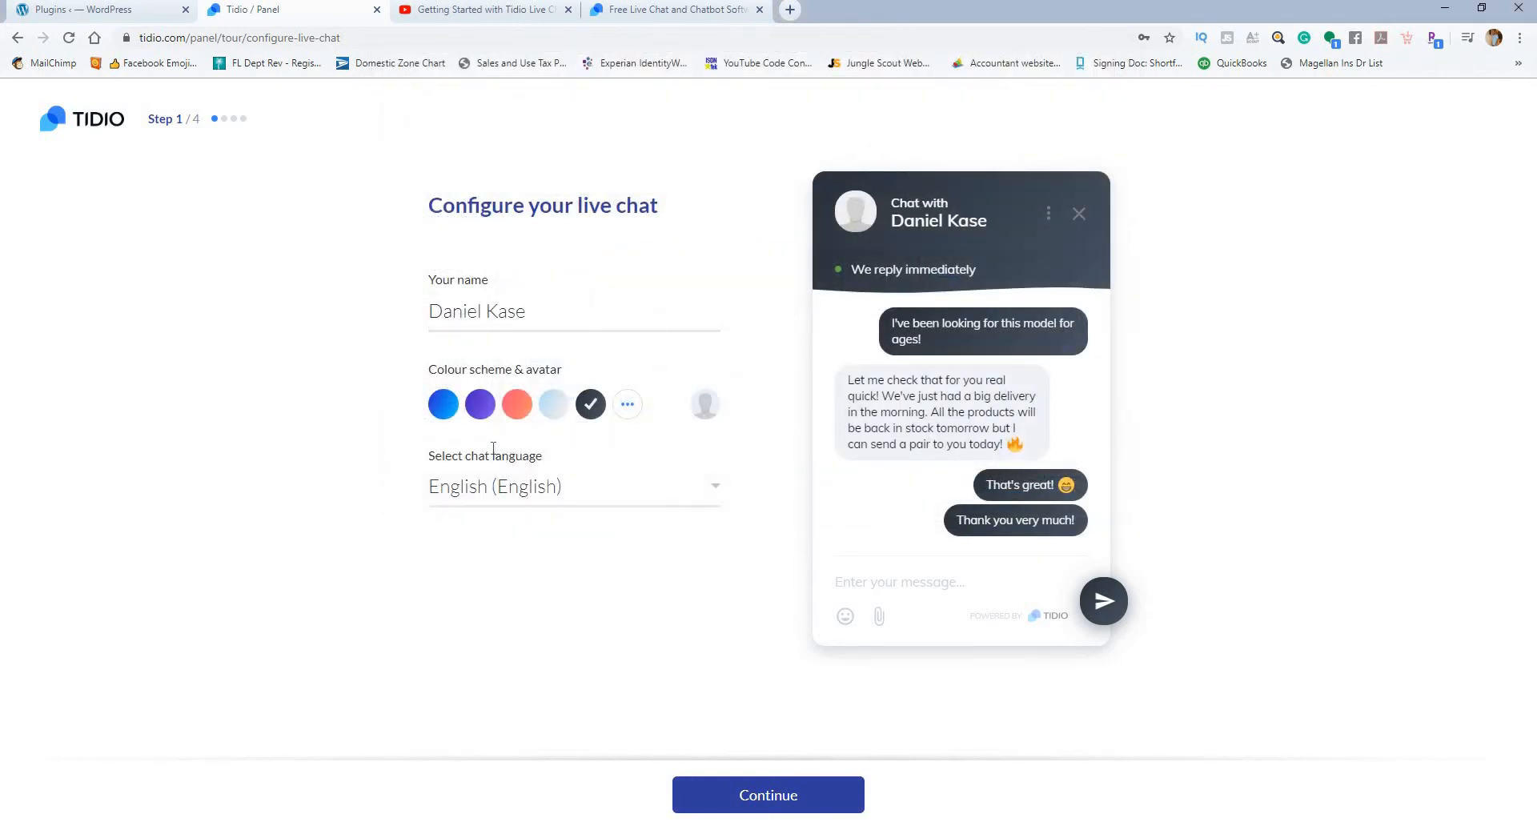
Step: Set the live chat colour scheme to blue and continue to the account information
click(457, 406)
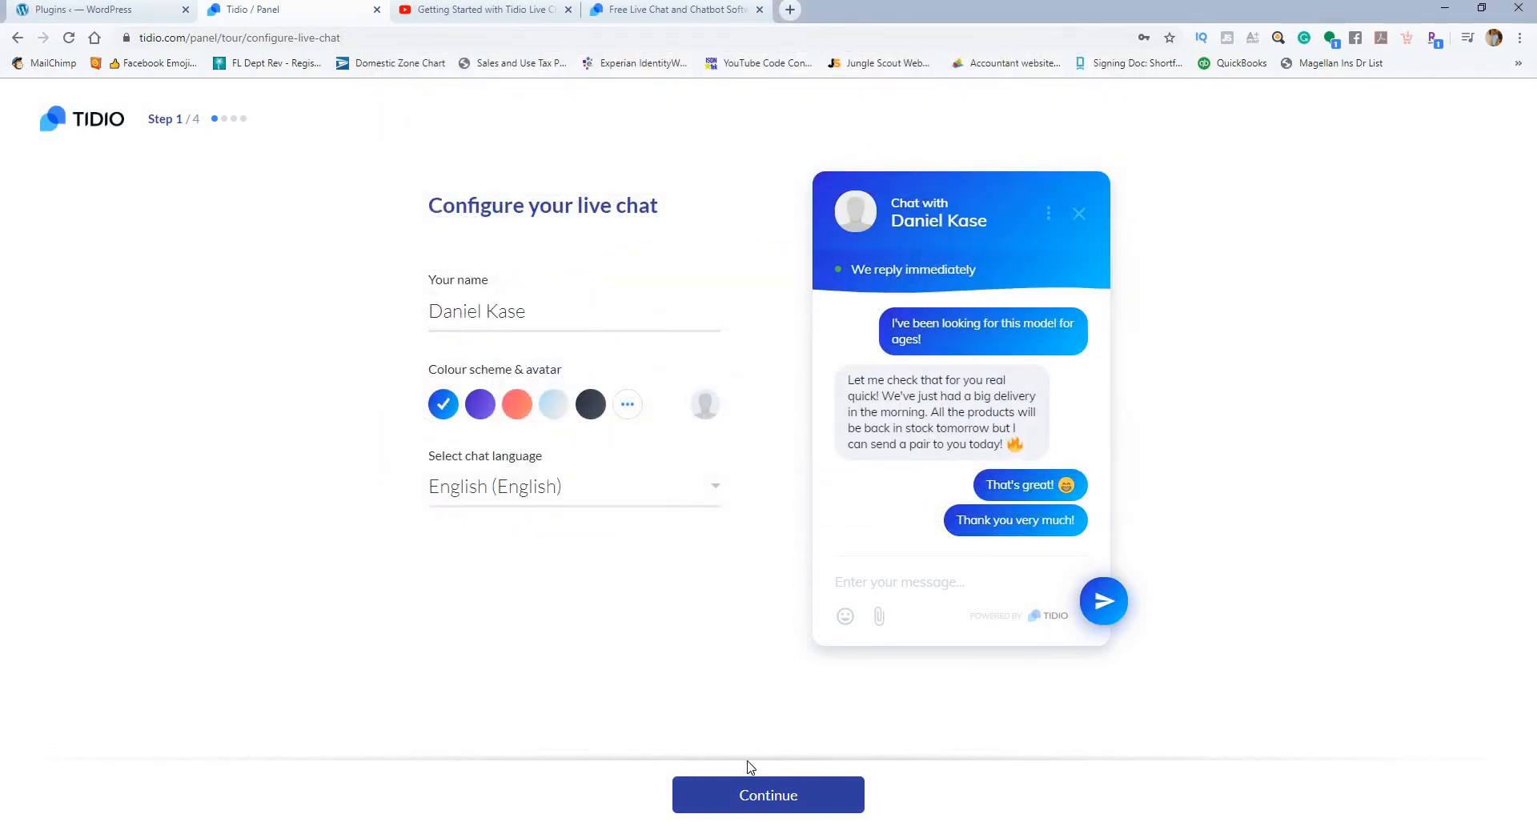
click(753, 794)
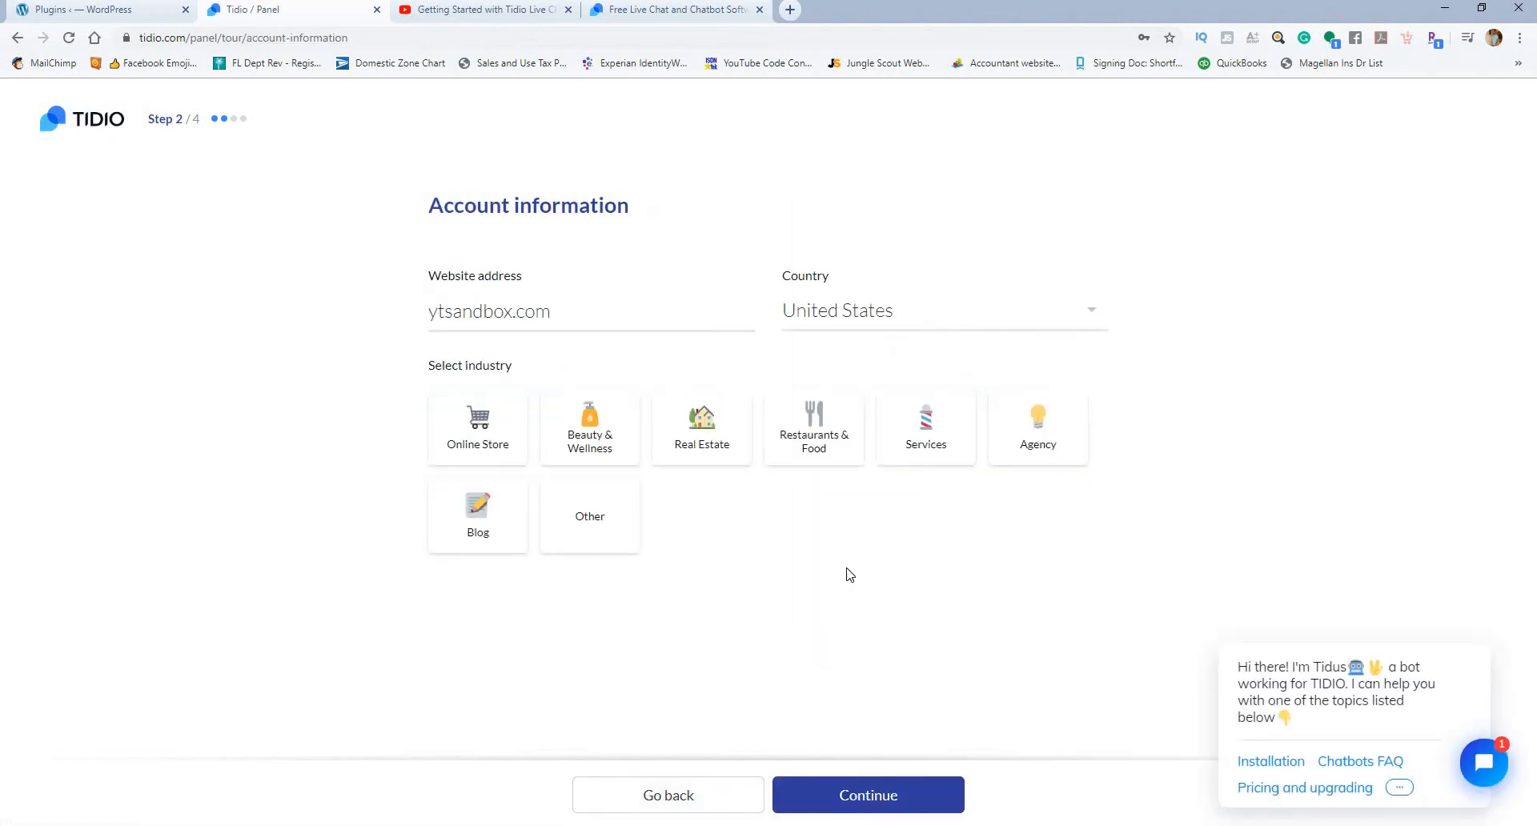
click(889, 314)
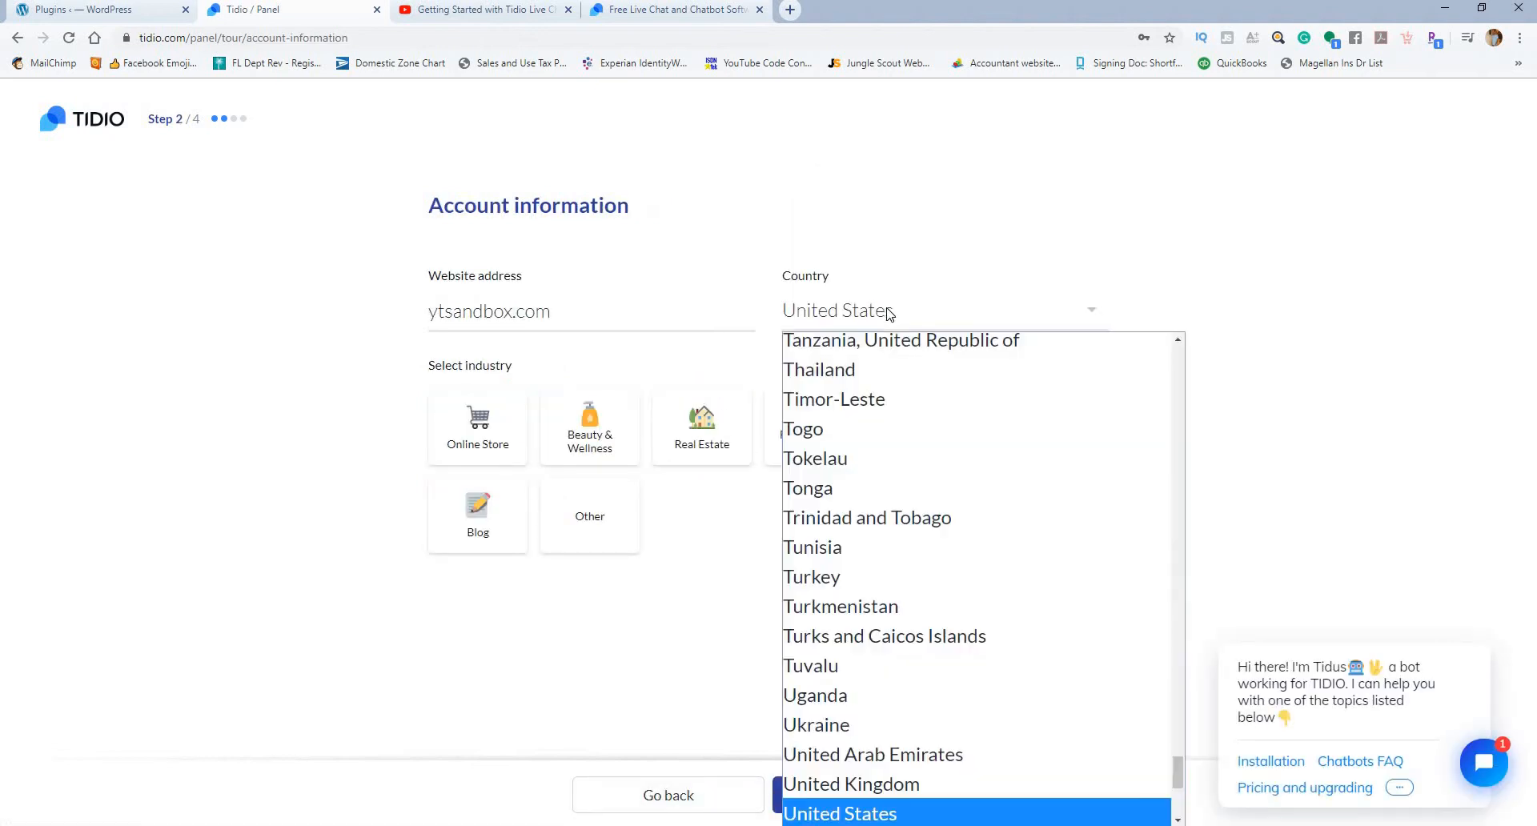
scroll(857, 606, down, 5)
scroll(881, 680, up, 20)
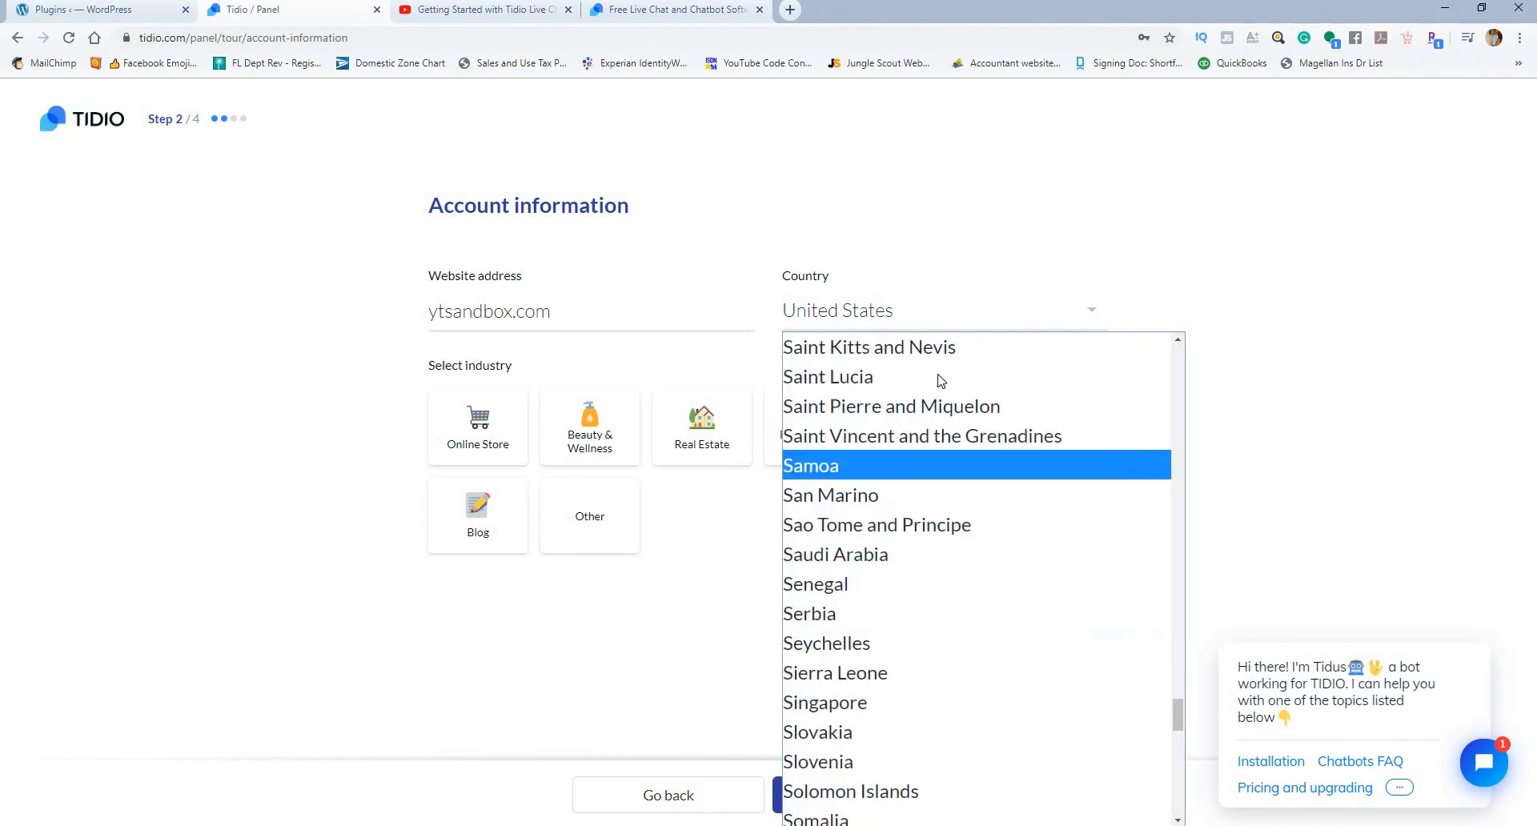
scroll(938, 378, up, 7)
click(1174, 264)
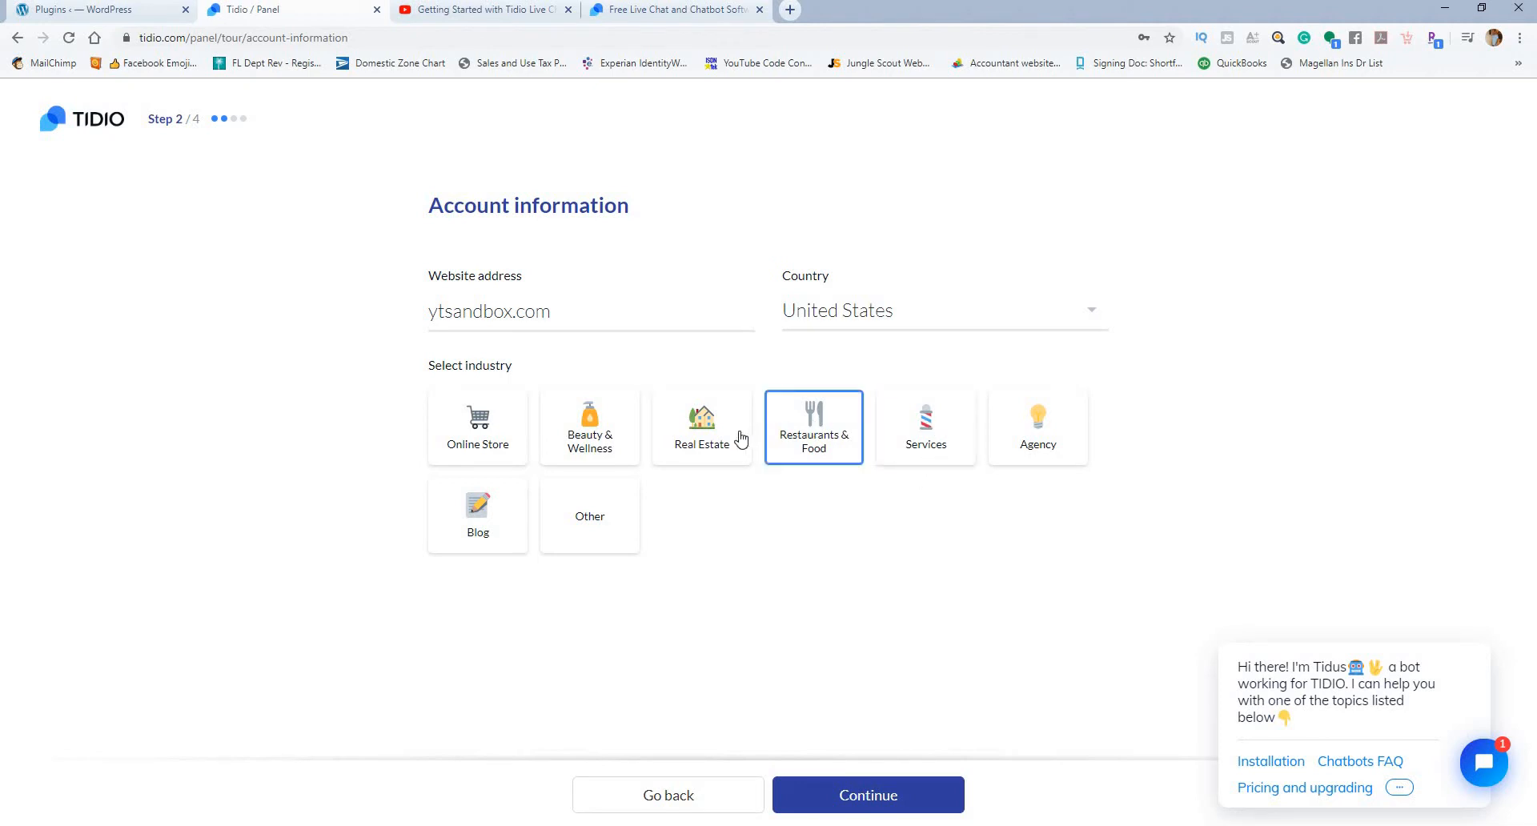
Step: Choose Online Store as the industry, and set the first chatbot to just greet visitors warmly, continuing to the code installation
click(526, 436)
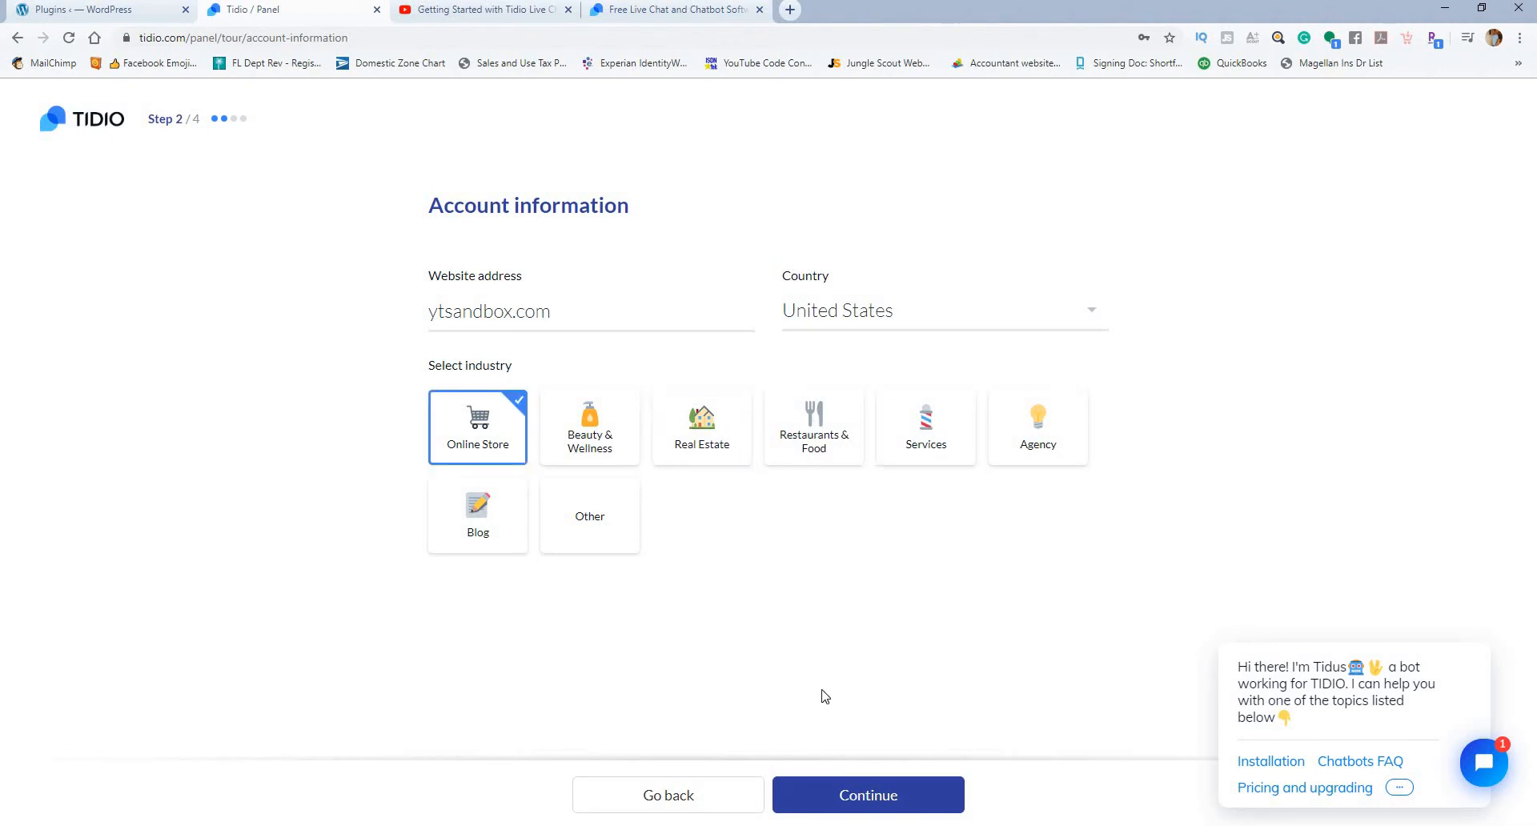
click(831, 796)
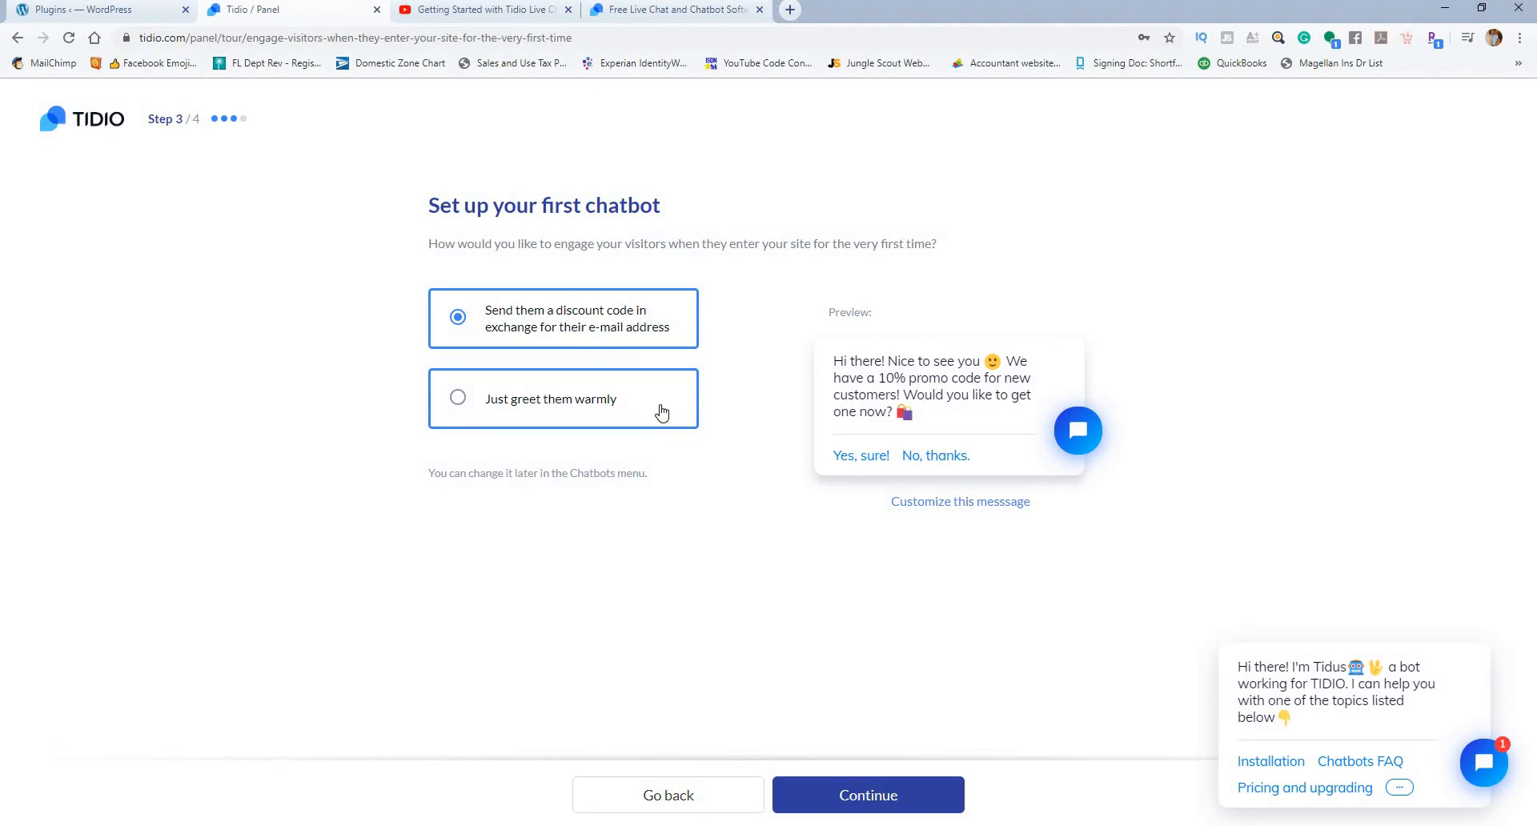
click(602, 399)
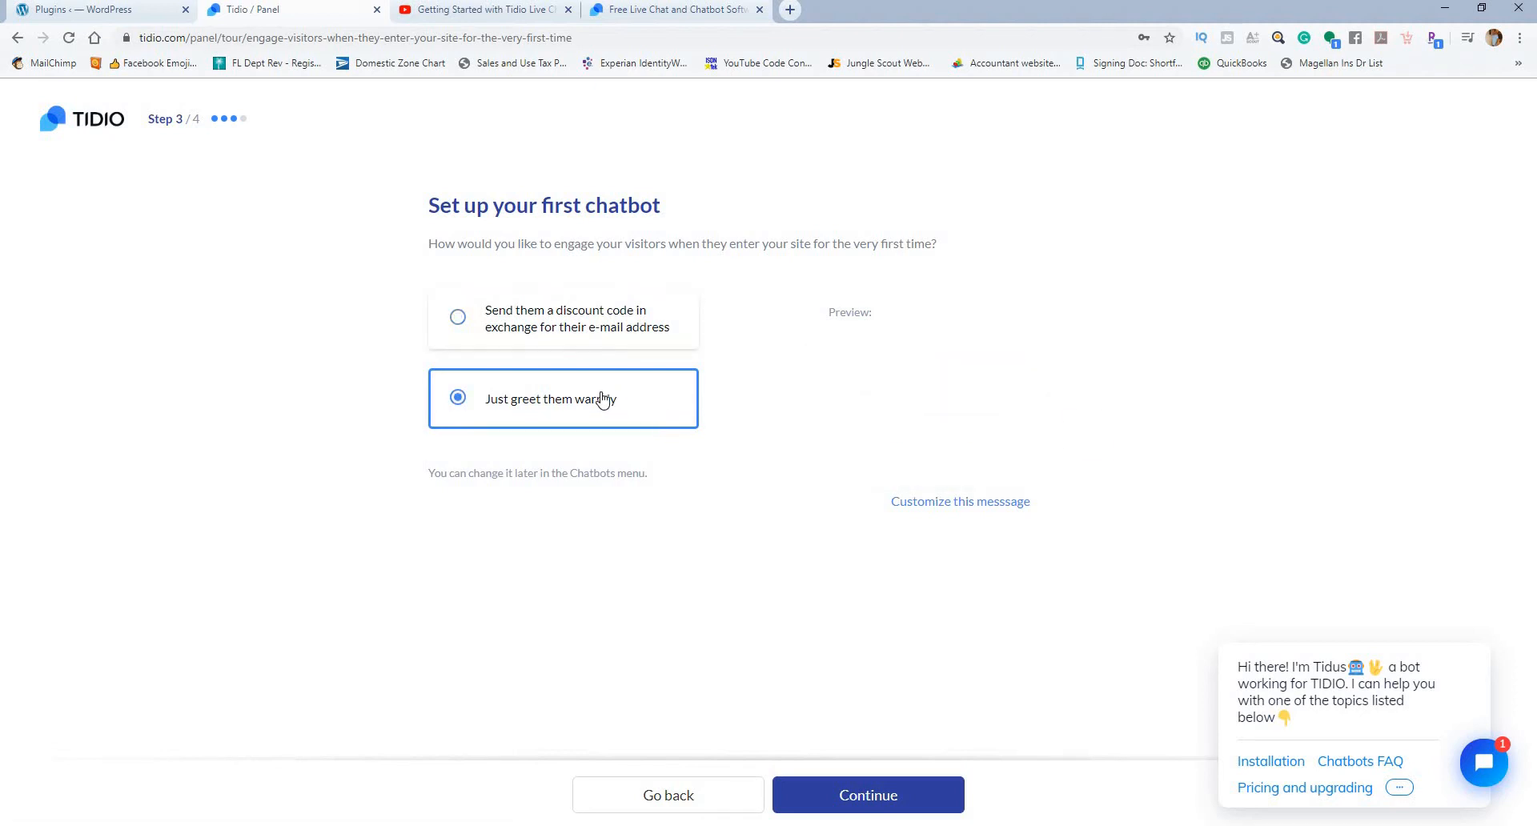
click(862, 797)
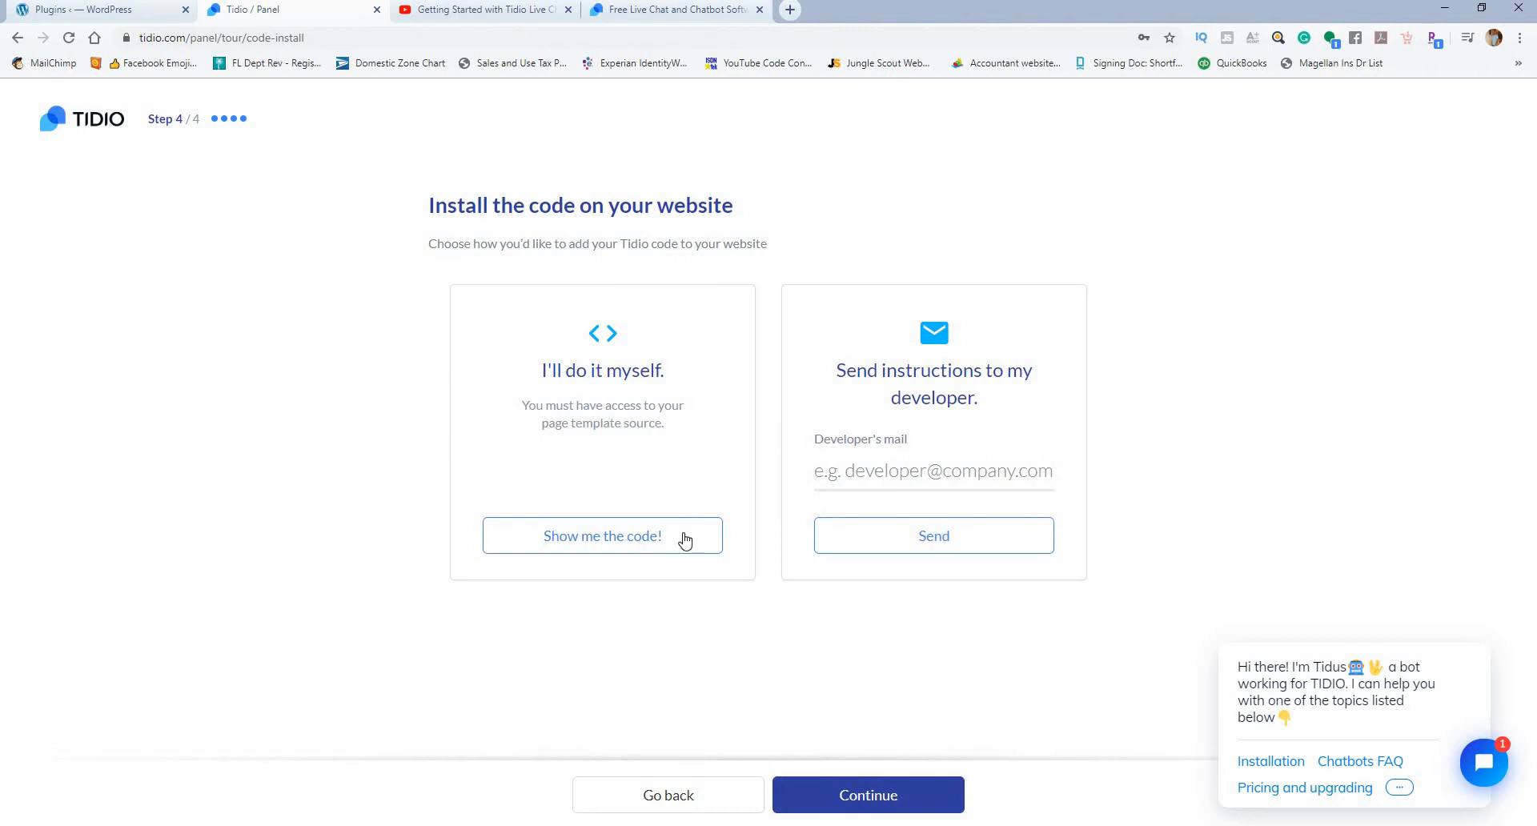
Step: Choose to install the Tidio code yourself, review the WordPress instructions, and copy the JavaScript script snippet
click(620, 537)
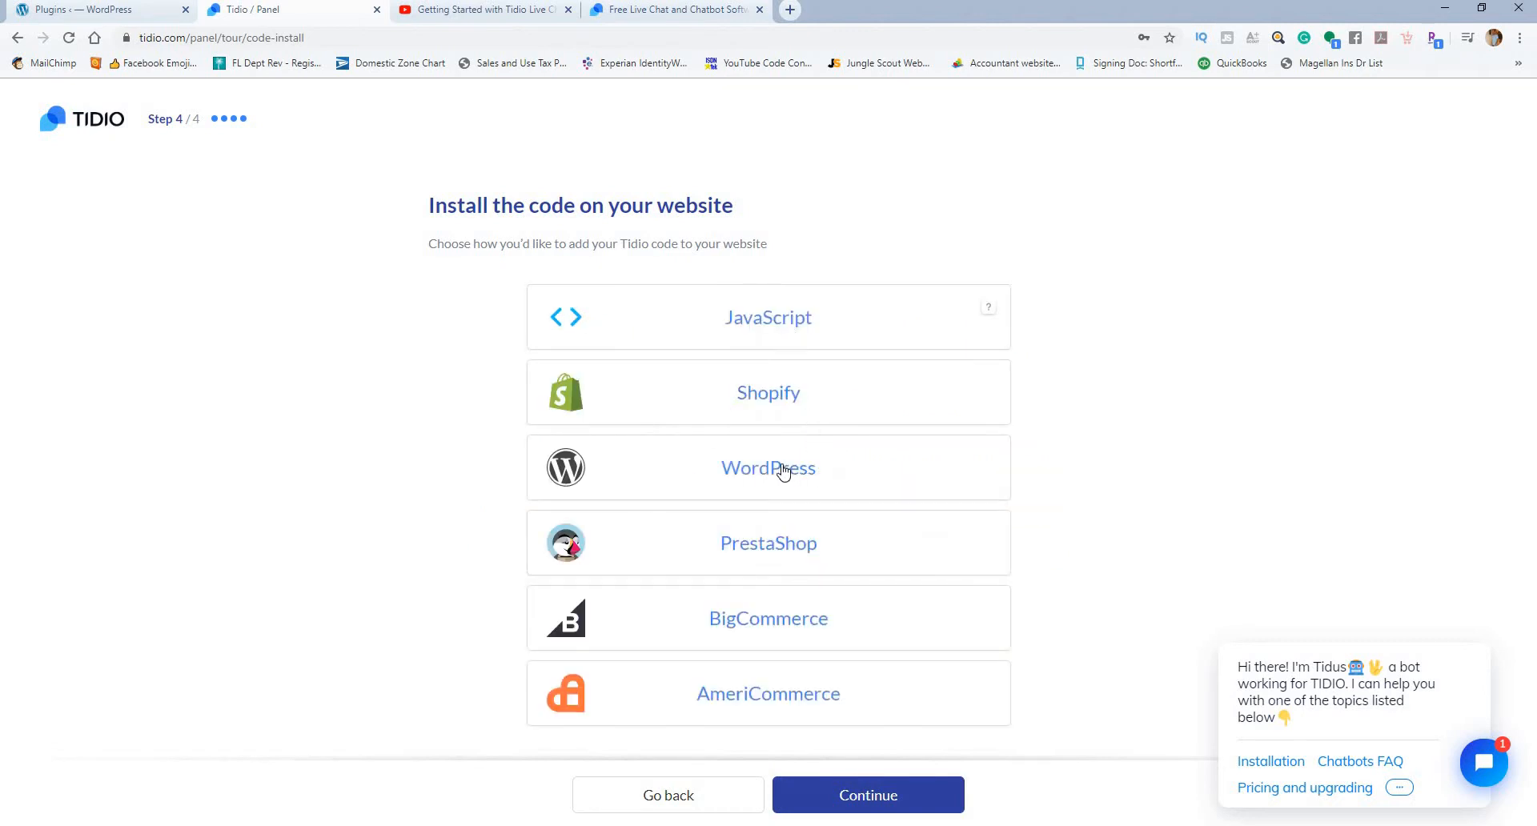
click(760, 329)
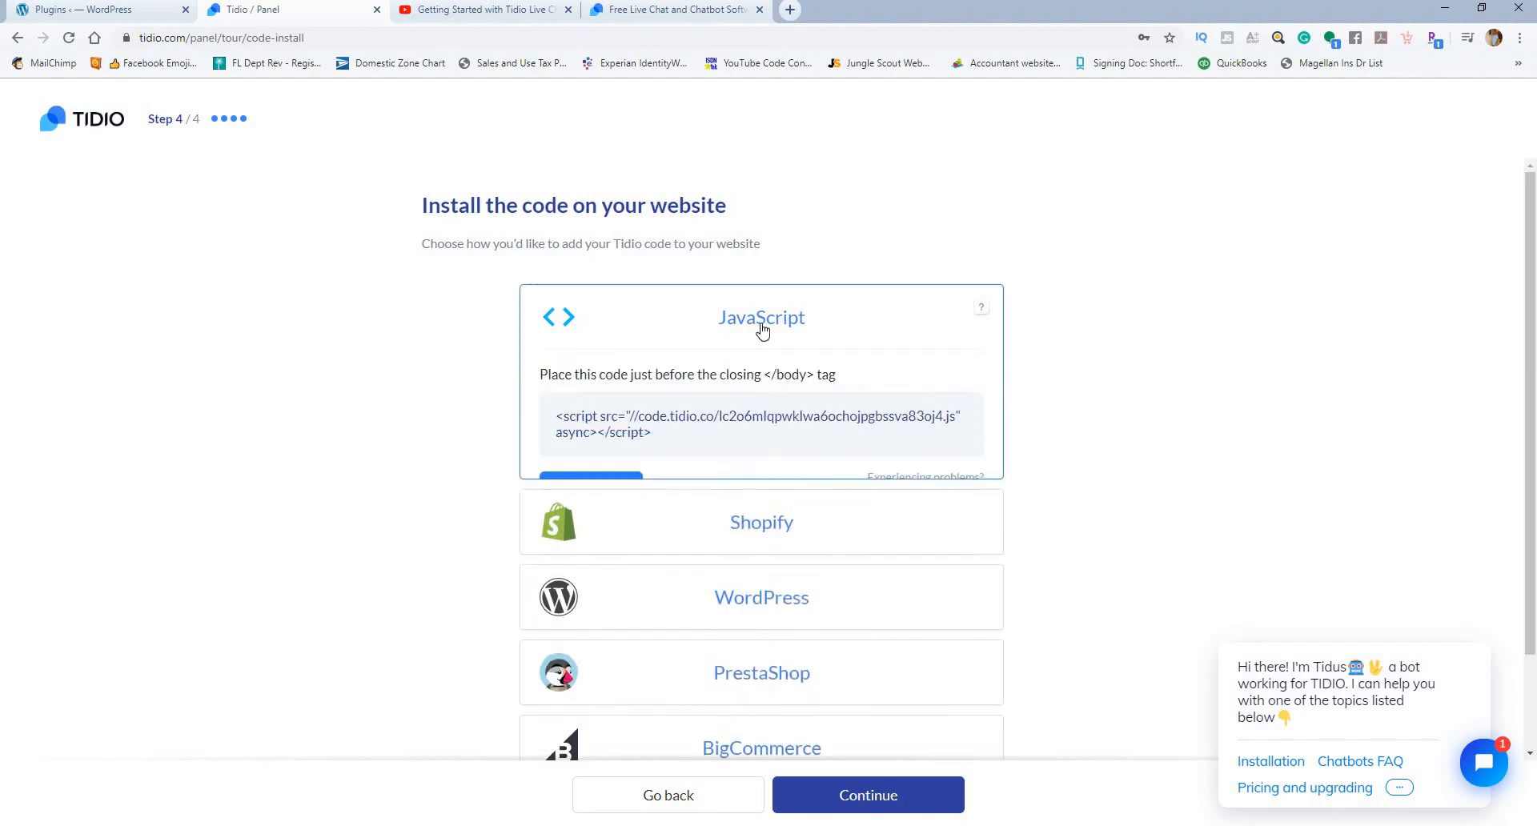
drag(676, 448, 553, 425)
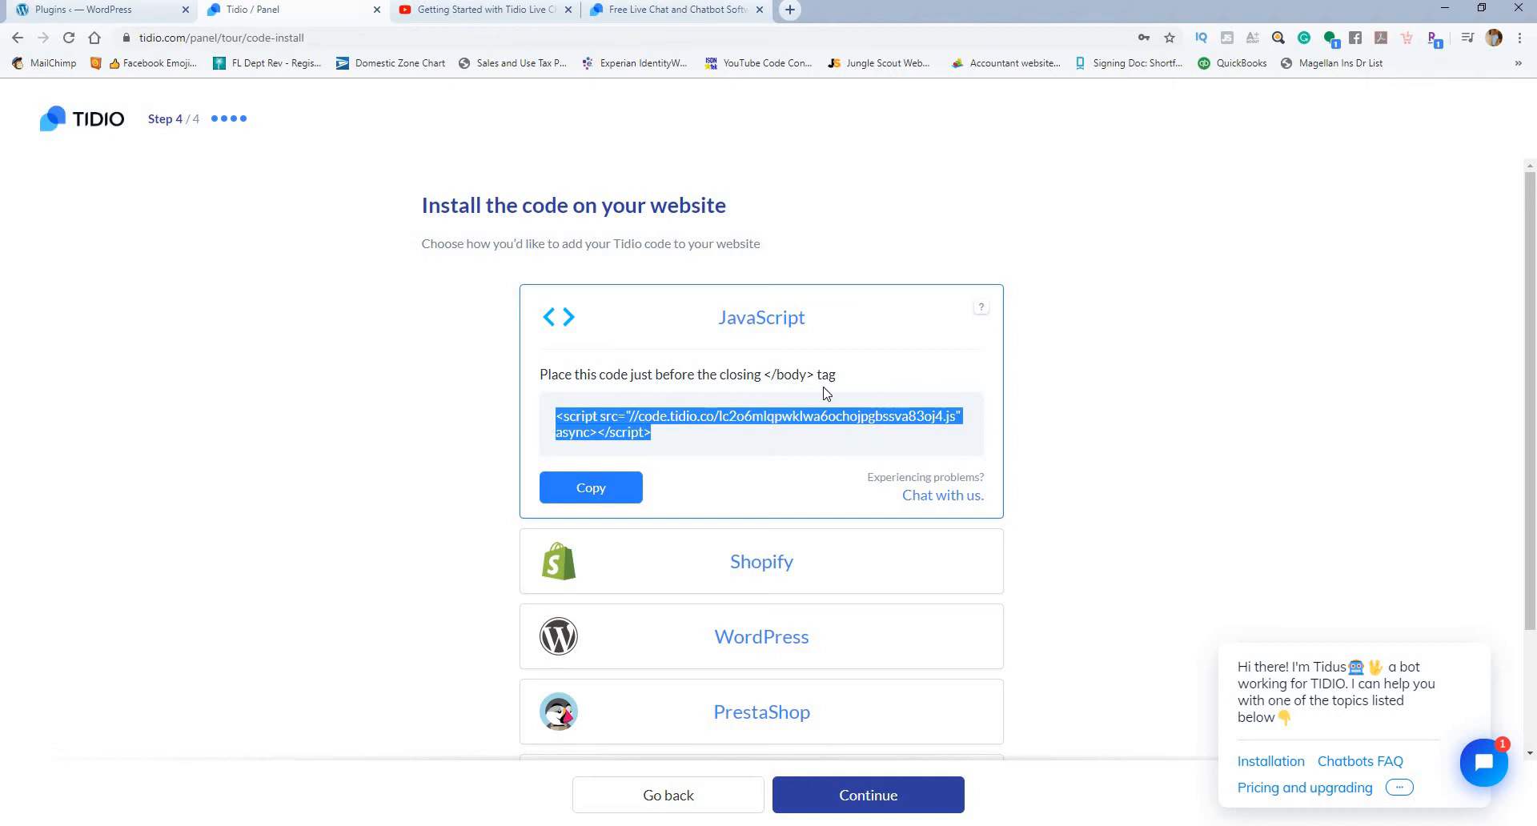
scroll(803, 392, down, 2)
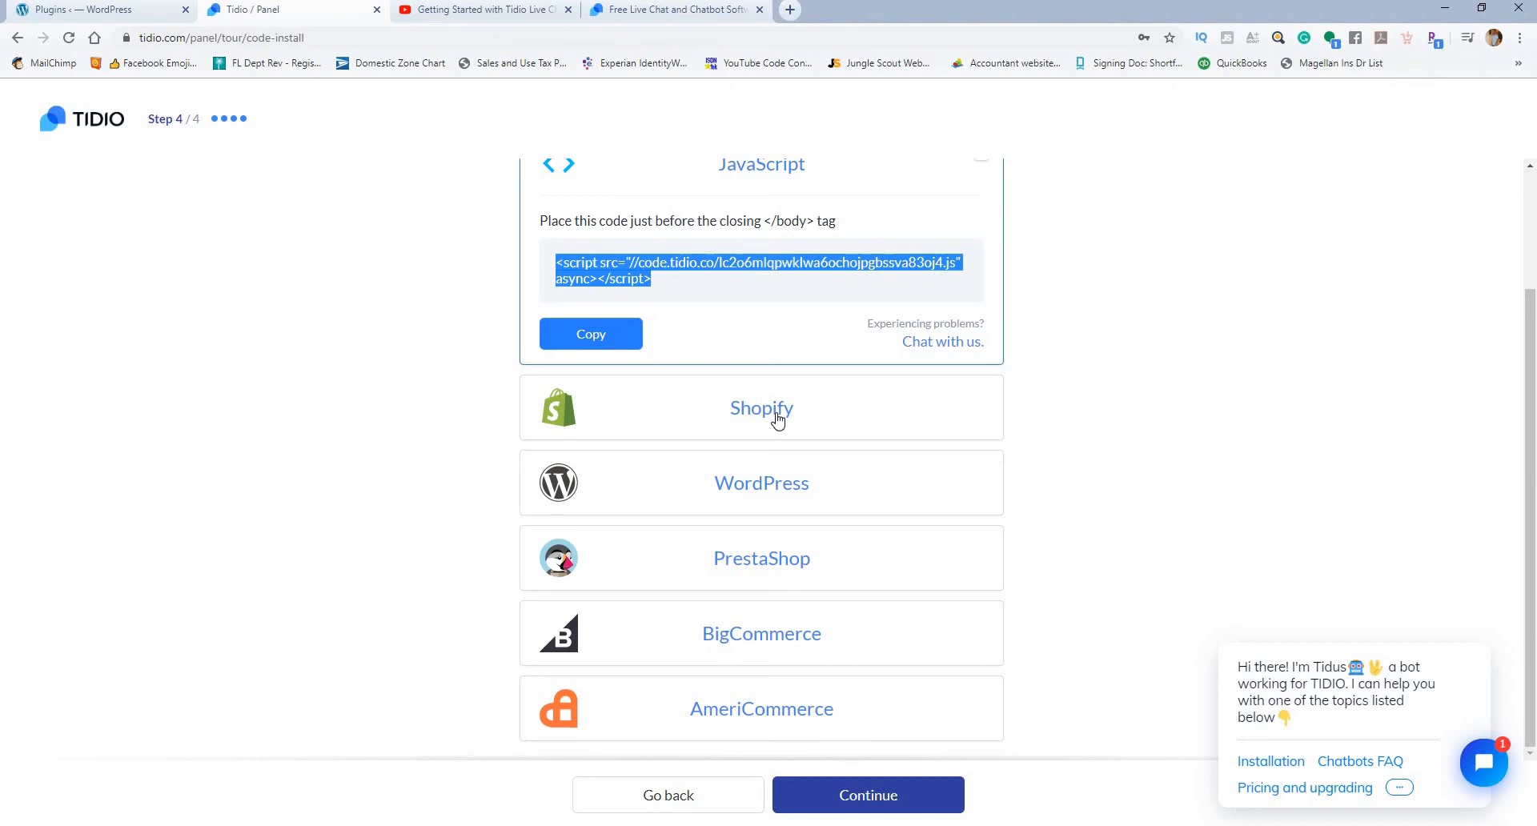
click(773, 486)
scroll(801, 506, down, 2)
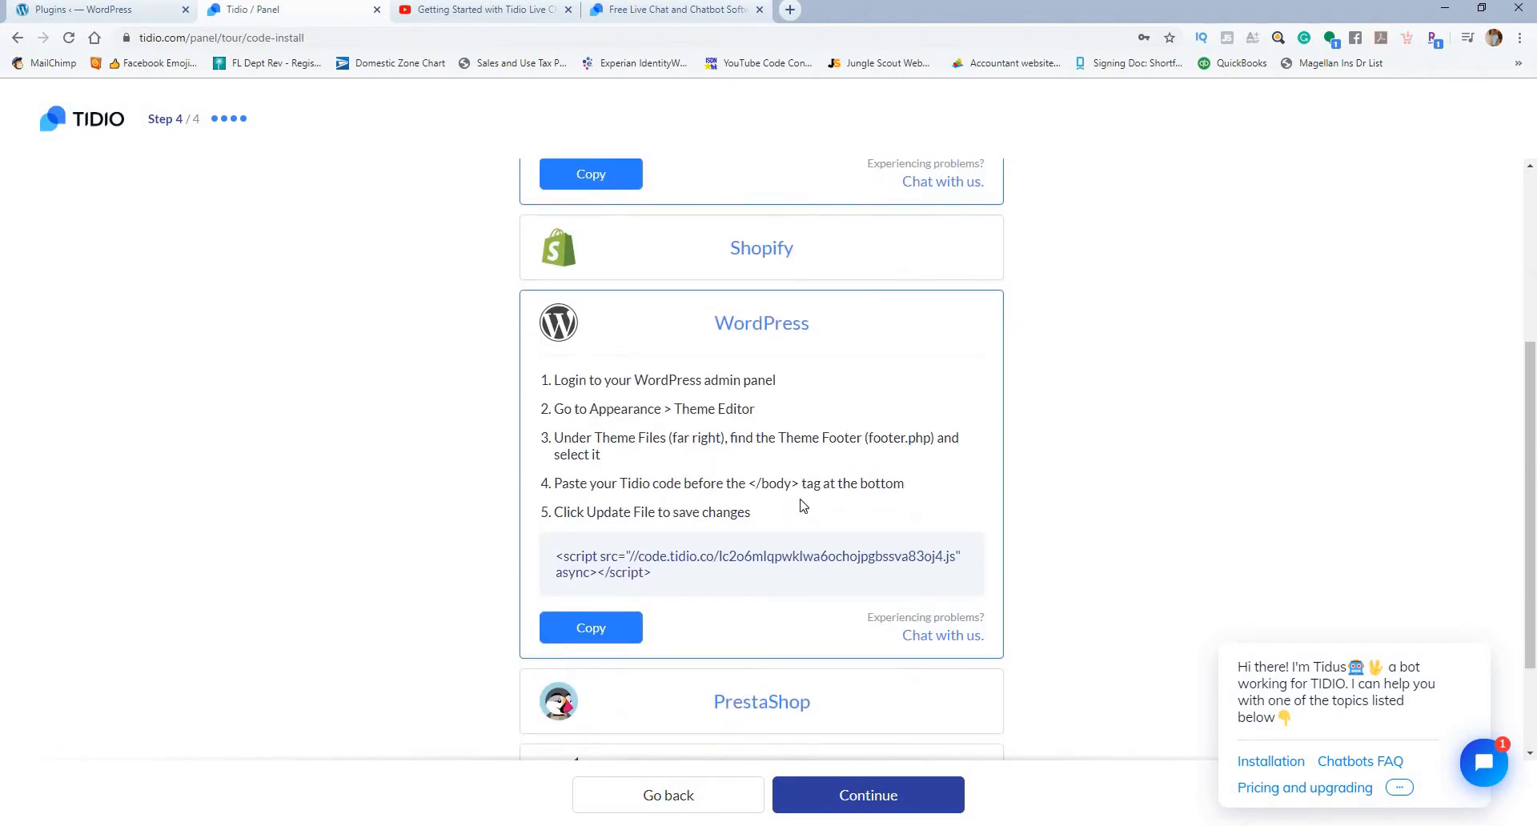
scroll(804, 506, up, 4)
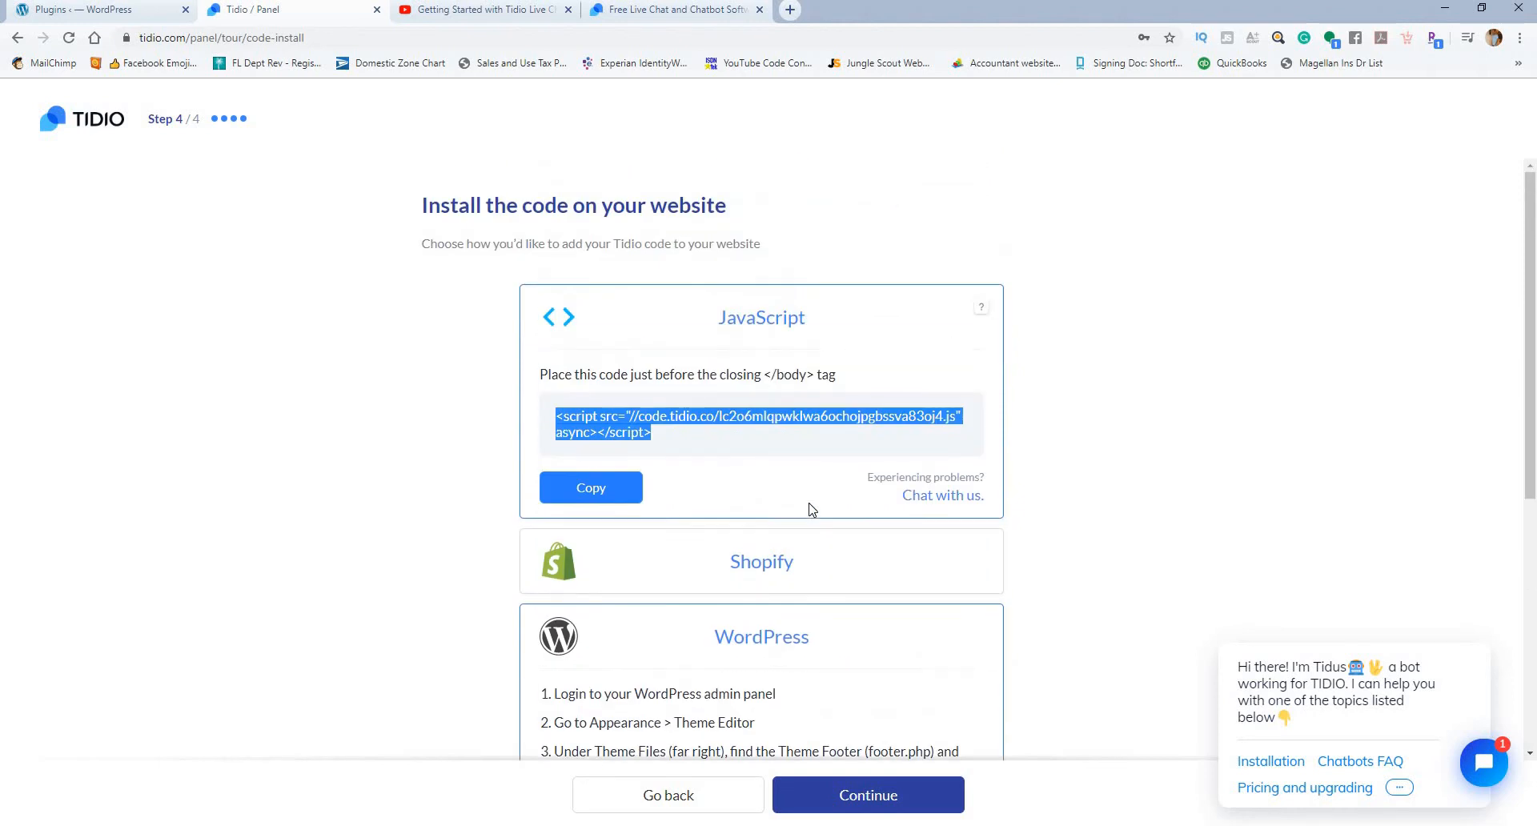
right_click(637, 405)
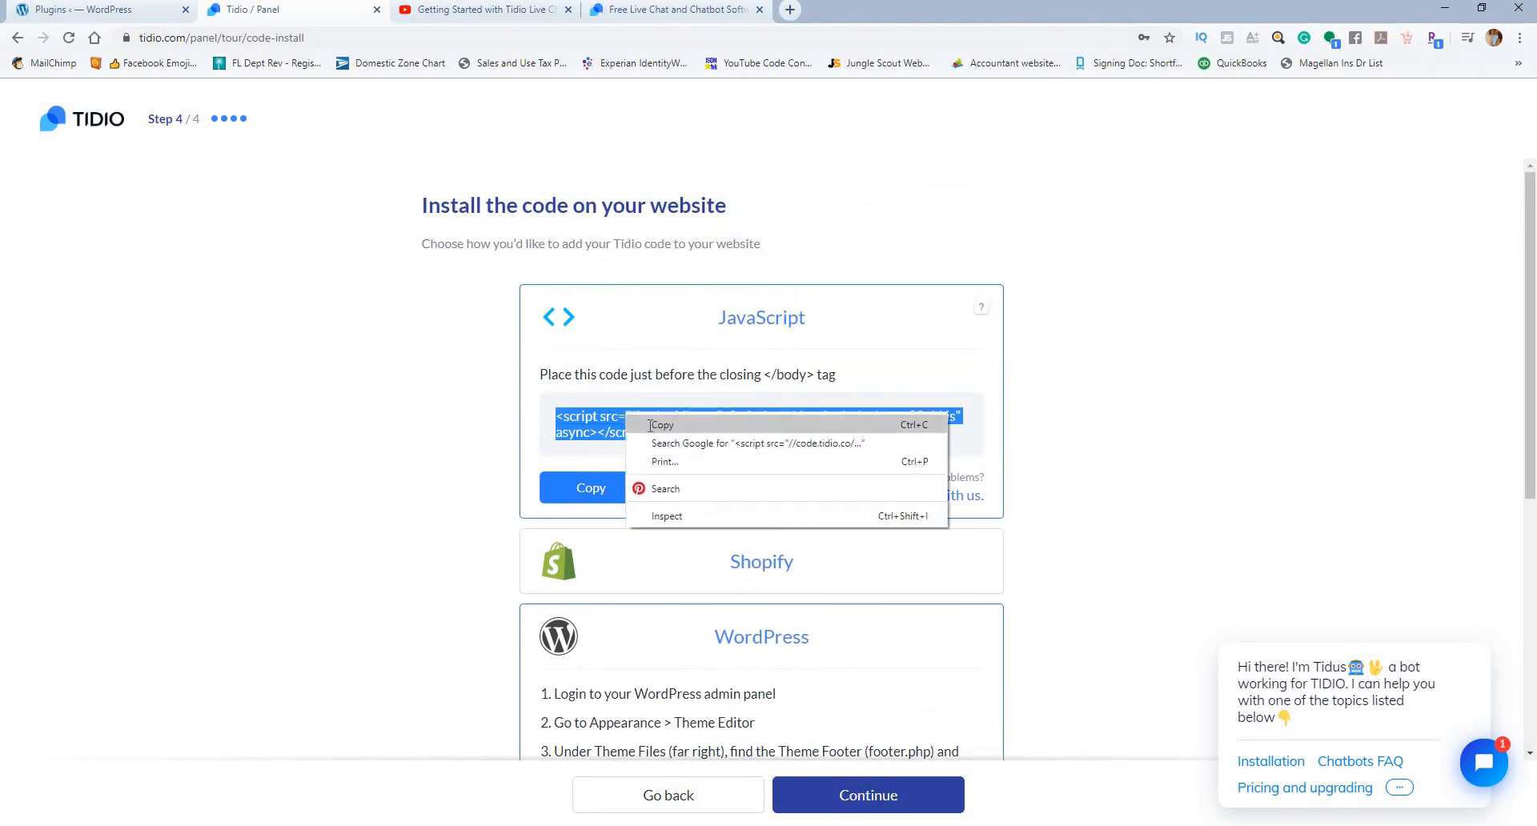
click(665, 422)
Step: Return to the WordPress admin and search the new plugins for "insert headers and footers"
click(134, 10)
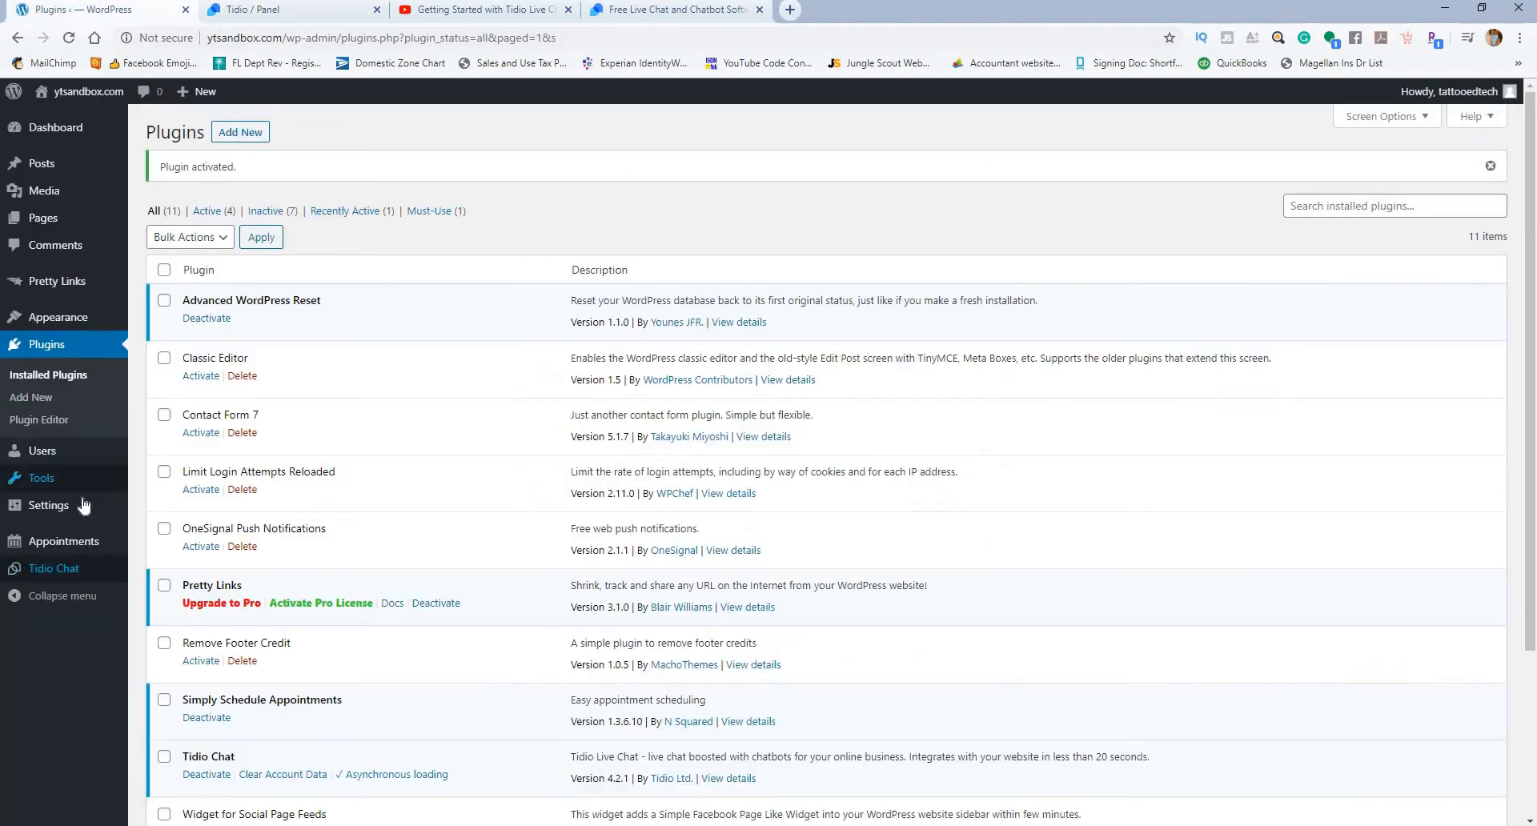
mouse_move(70, 487)
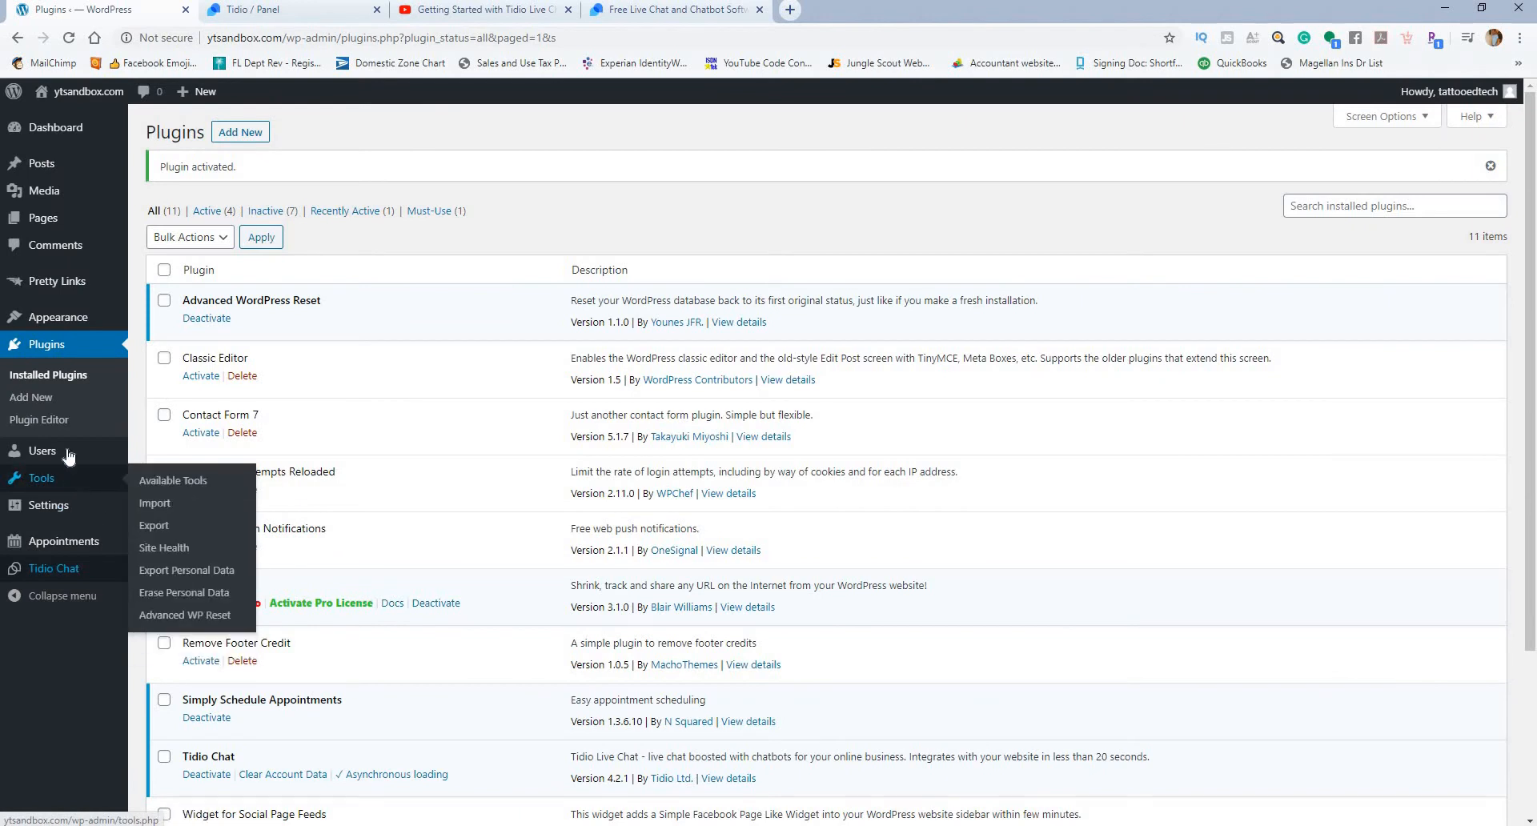
click(48, 398)
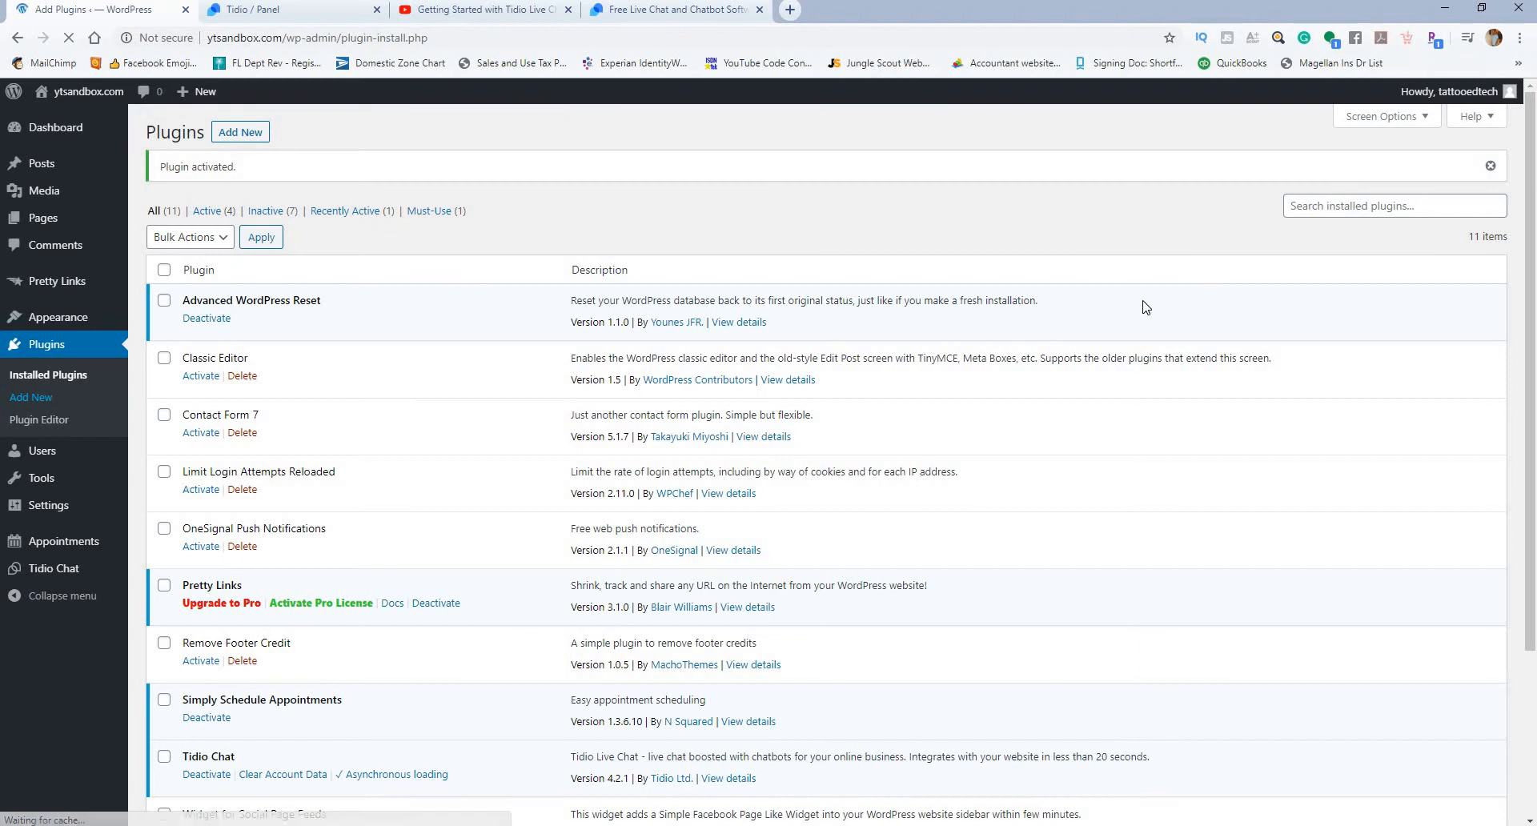
click(1323, 176)
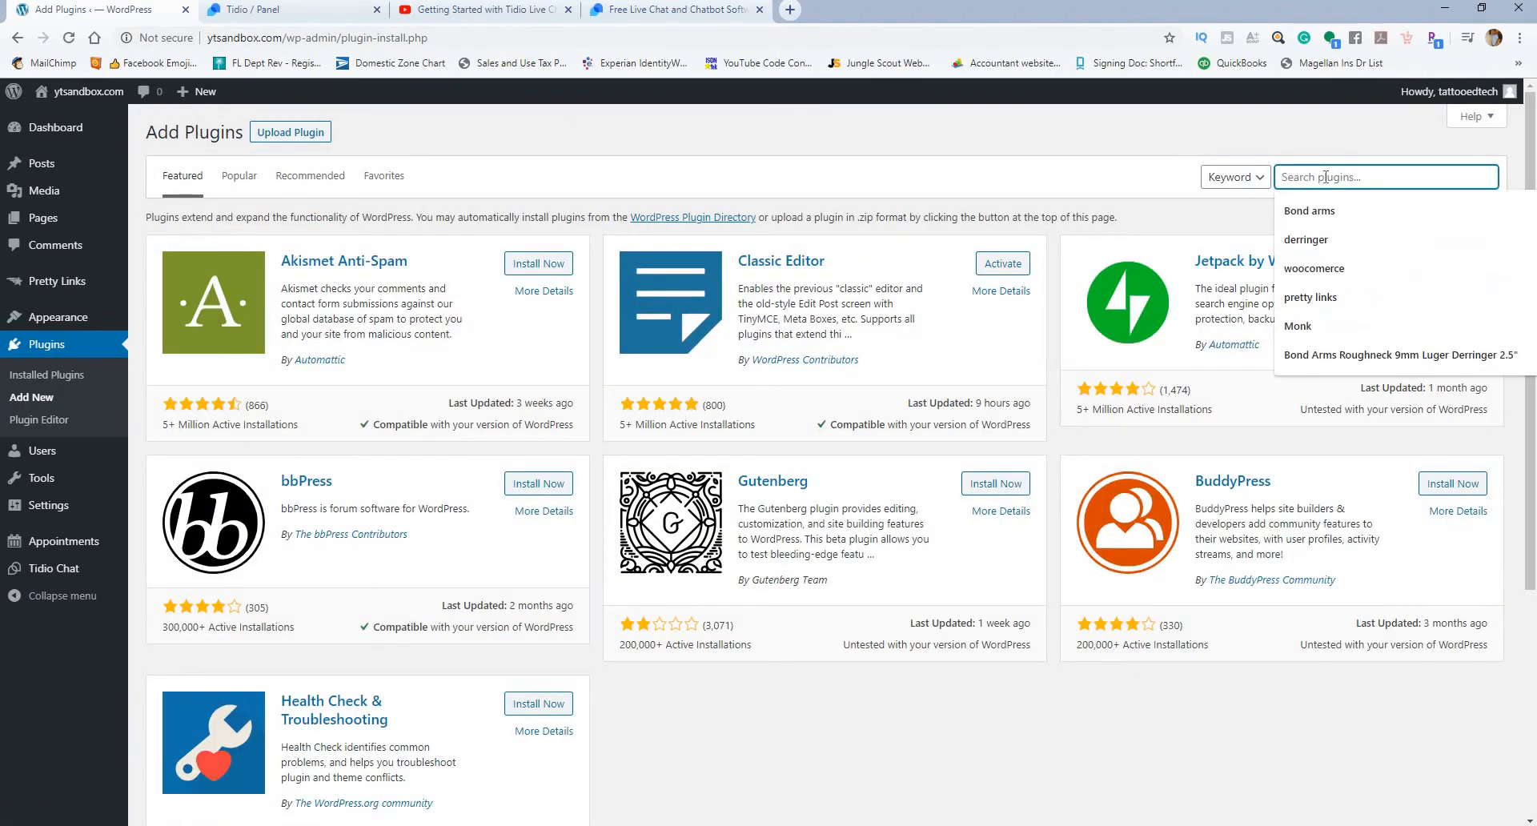
text(hea)
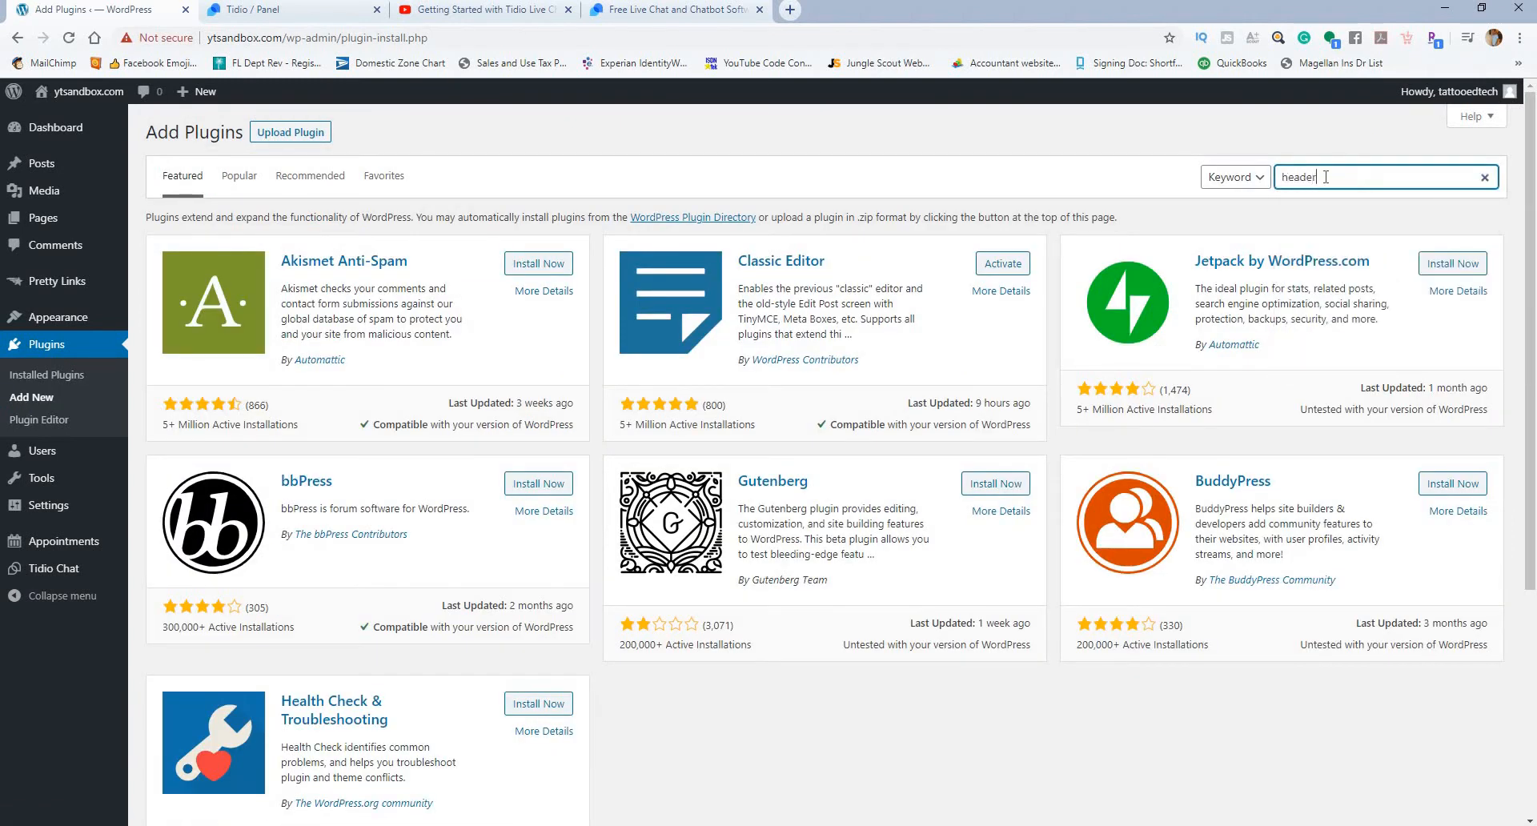
text(ders a)
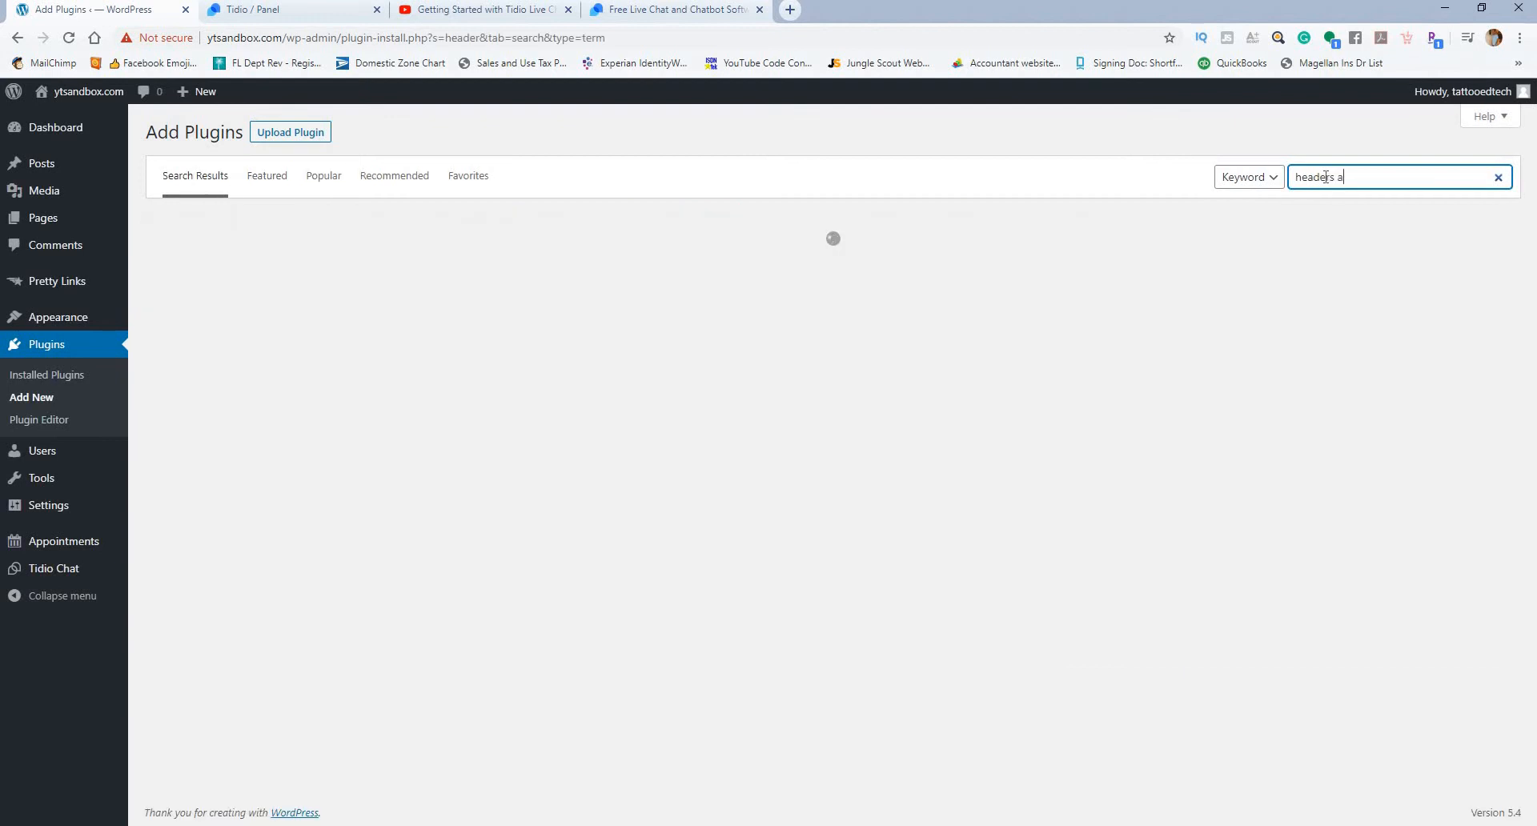
text(nd footers)
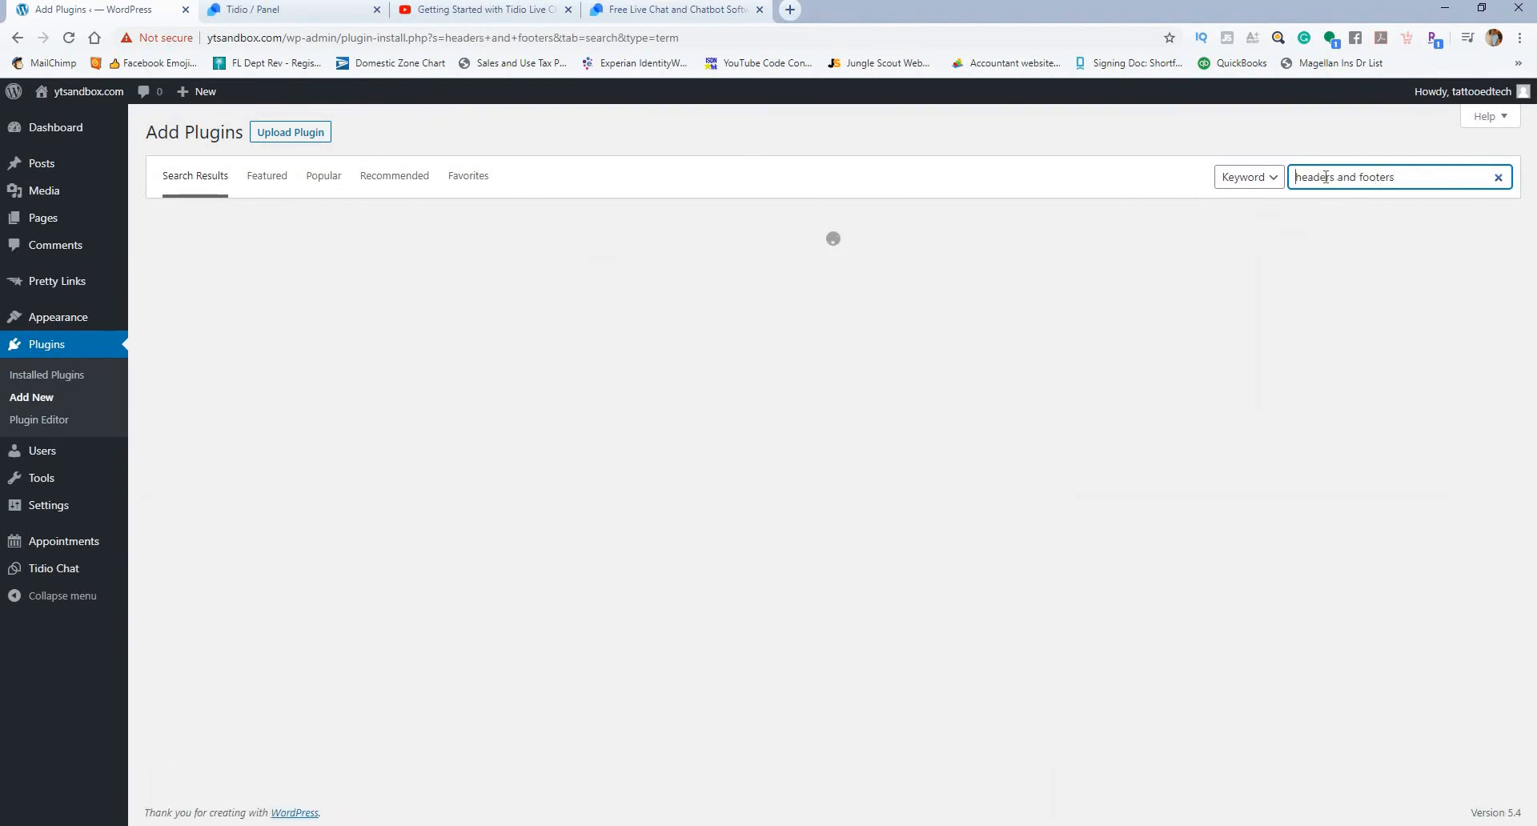
key(Home)
text(insert)
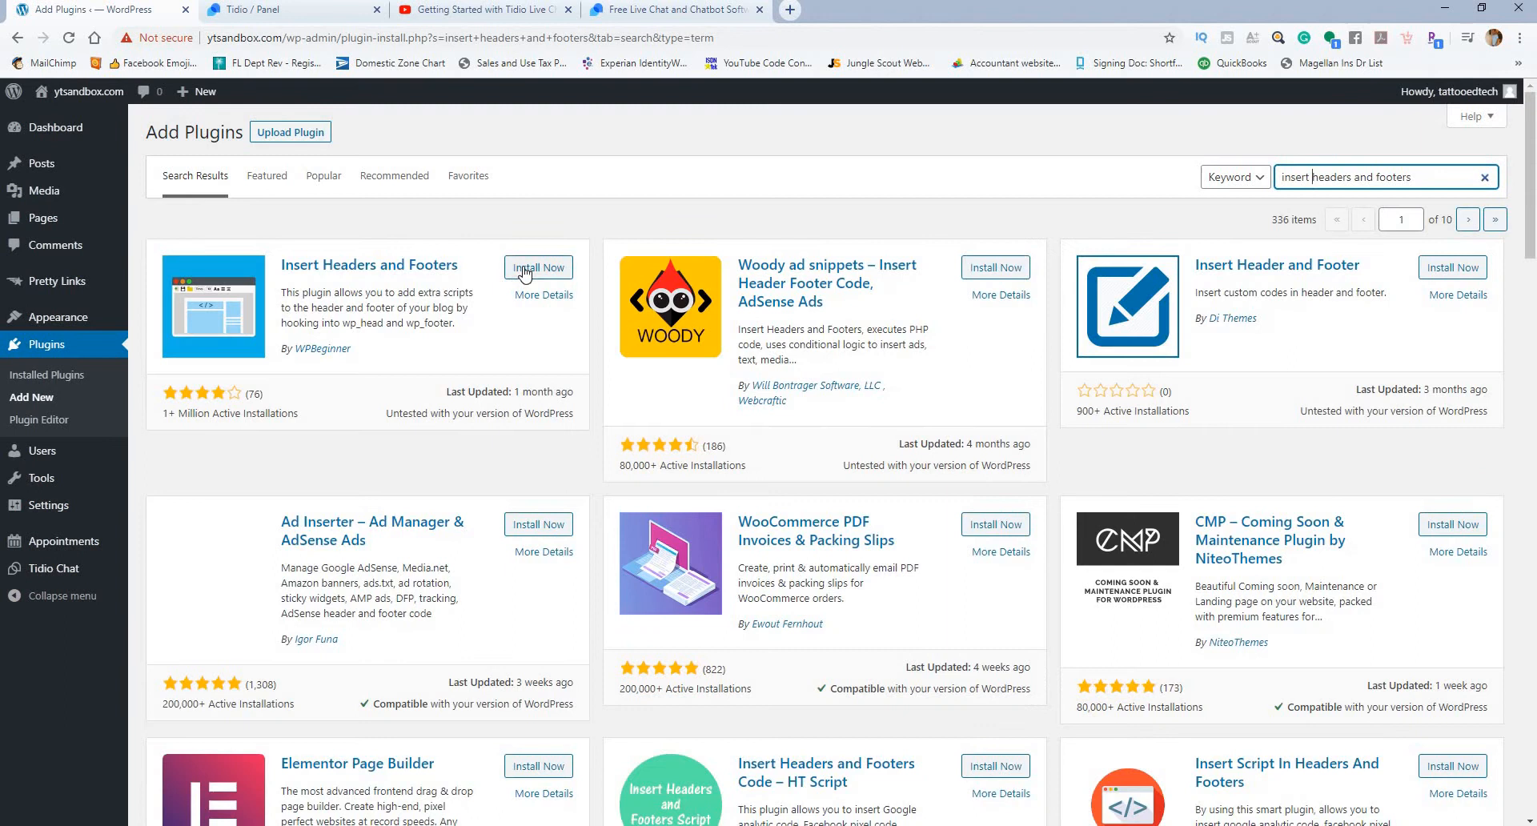
Step: Install and activate the Insert Headers and Footers plugin by WPBeginner
click(525, 273)
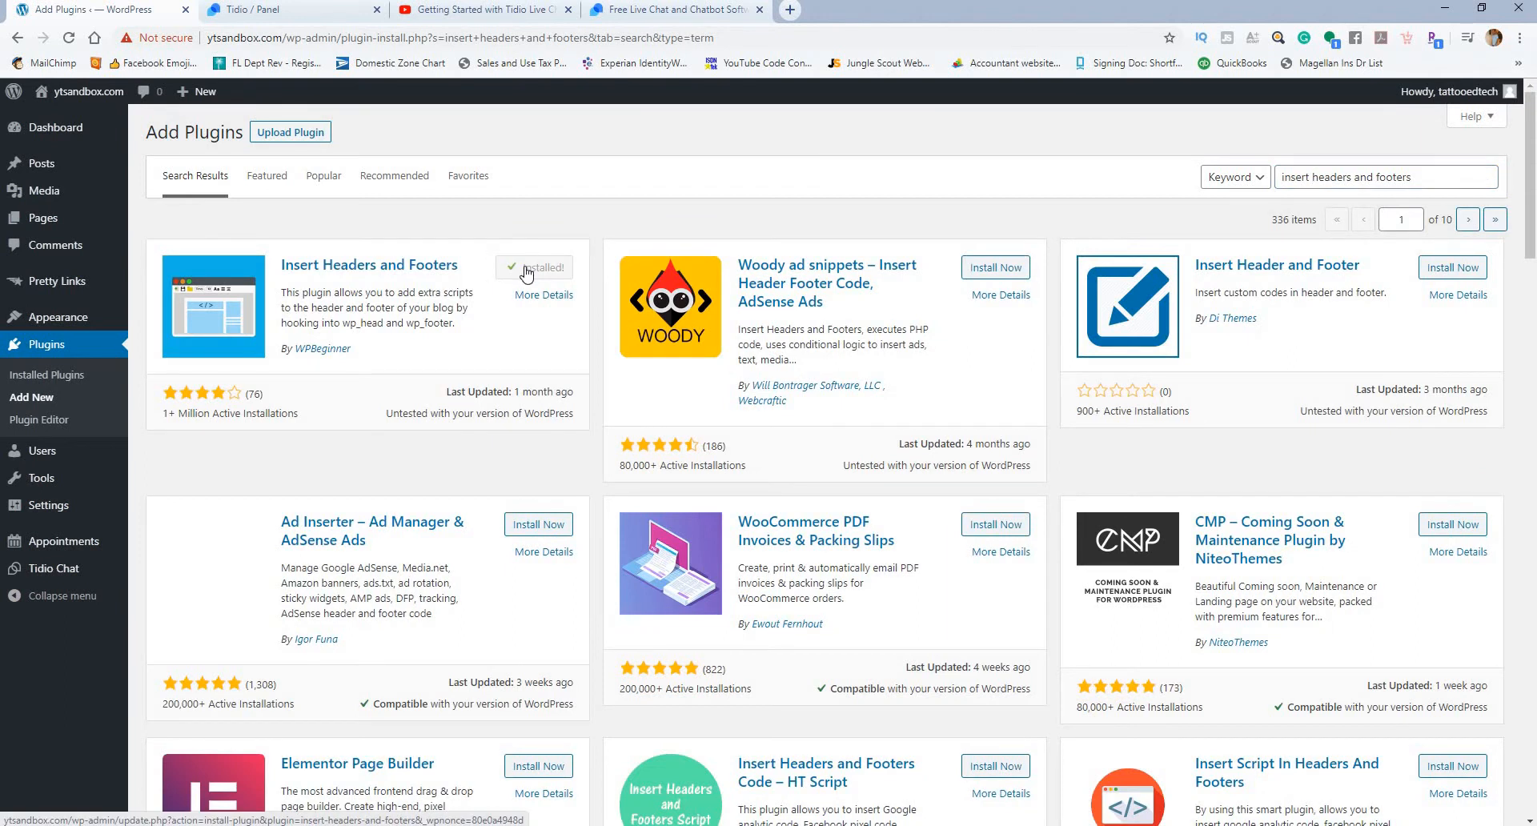
click(531, 277)
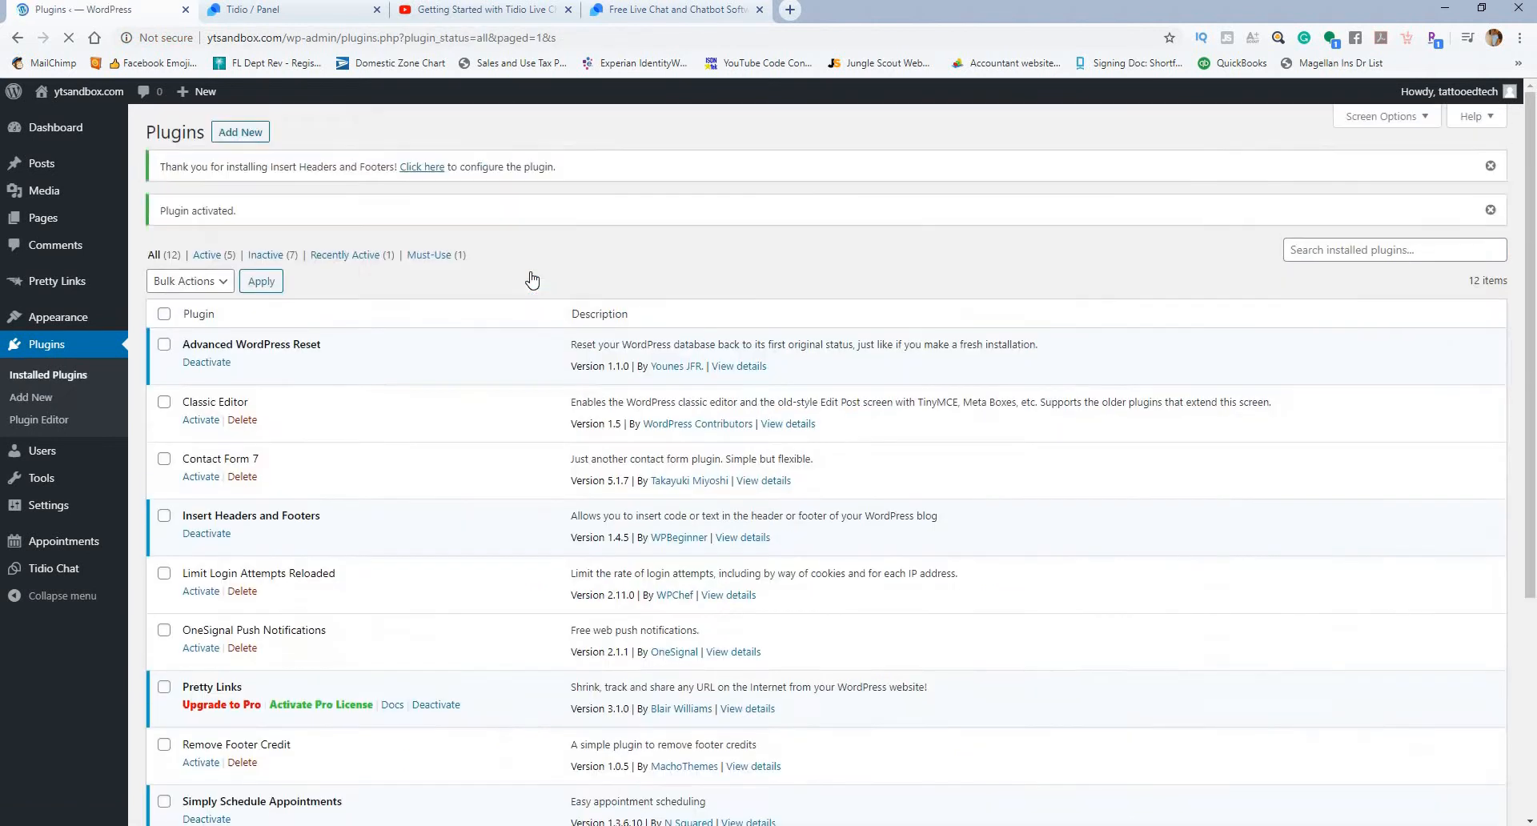
mouse_move(41, 478)
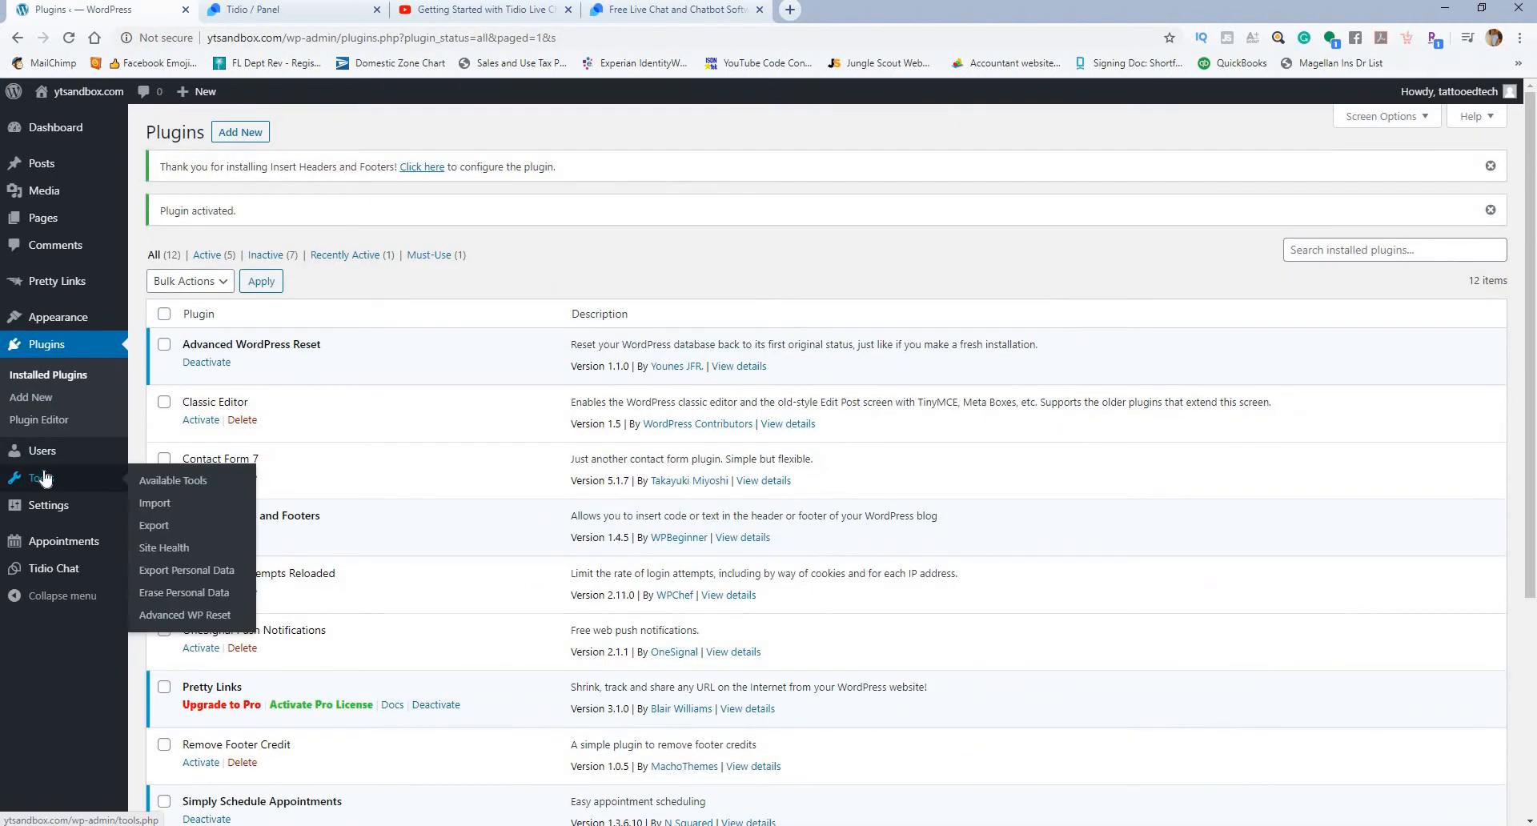
Step: Paste the Tidio script into the footer scripts of the Insert Headers and Footers settings and save
mouse_move(53, 508)
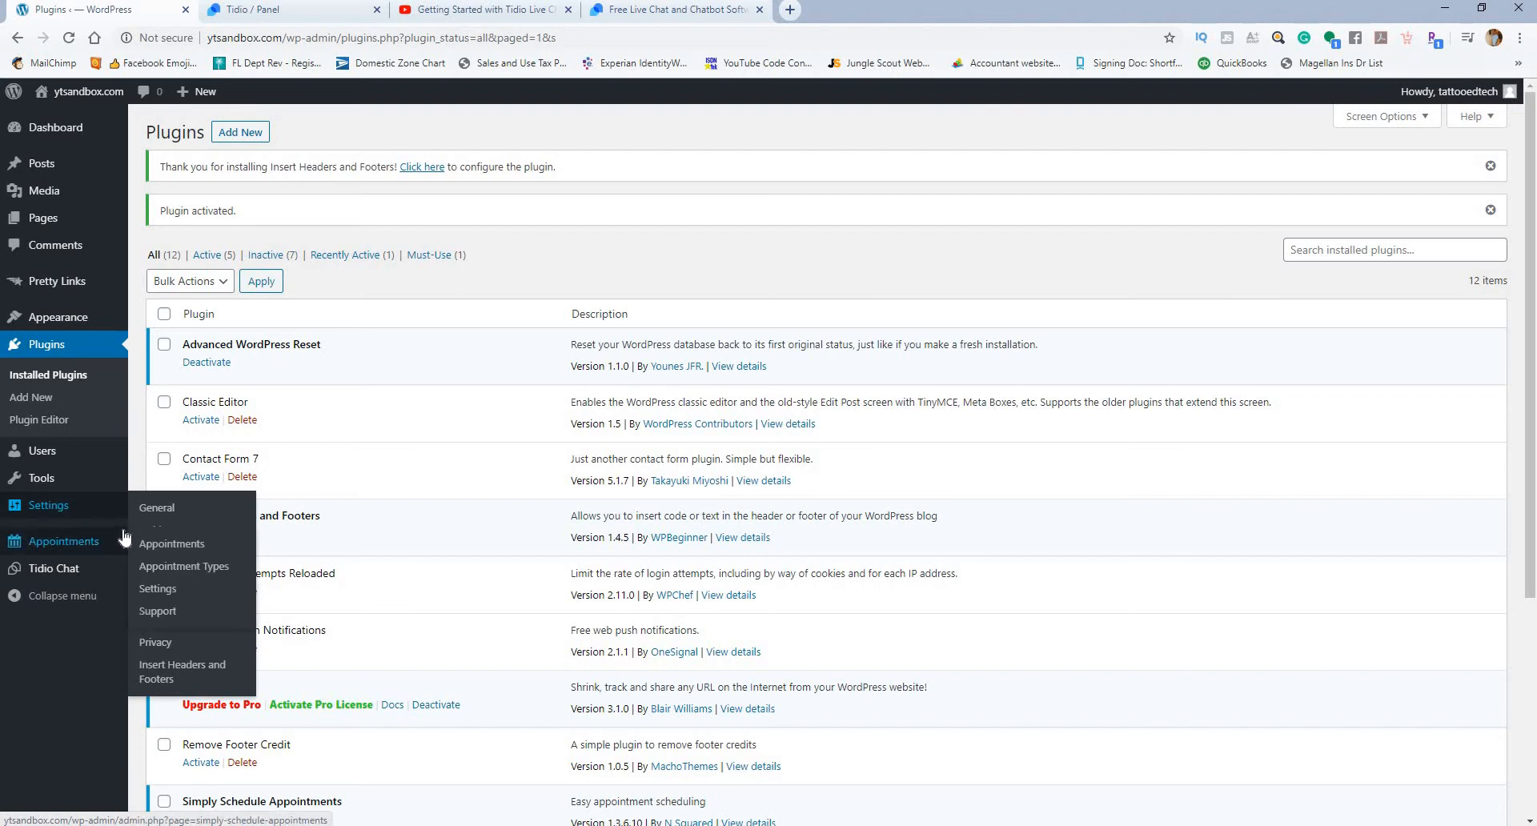
click(165, 667)
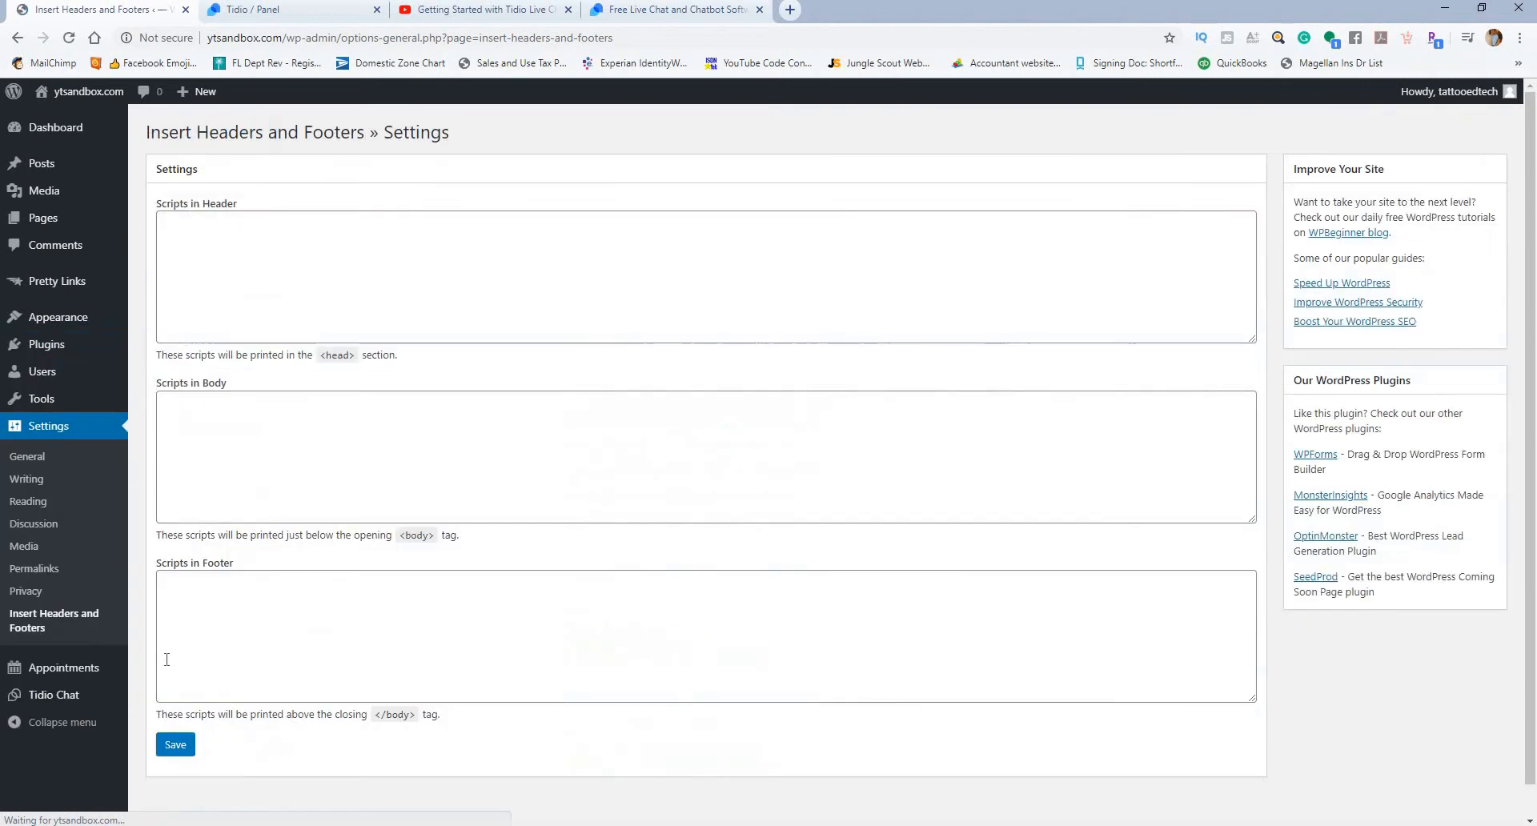
click(235, 589)
text(<script src="//code.tidio.co/lc2o6mlqpwklwa6ochojpgbssva83oj4.js" async></script>)
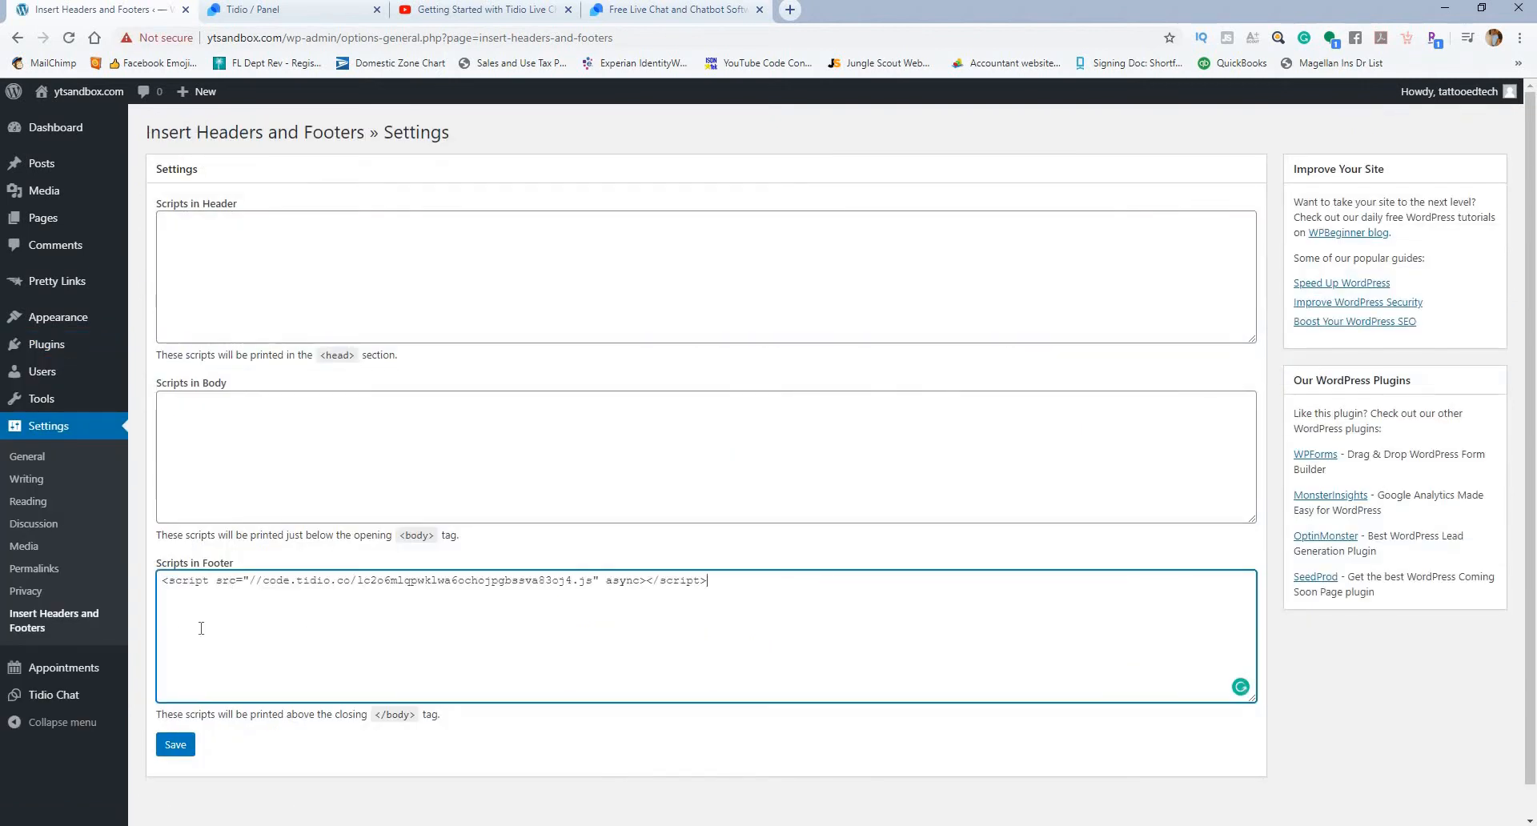
click(175, 746)
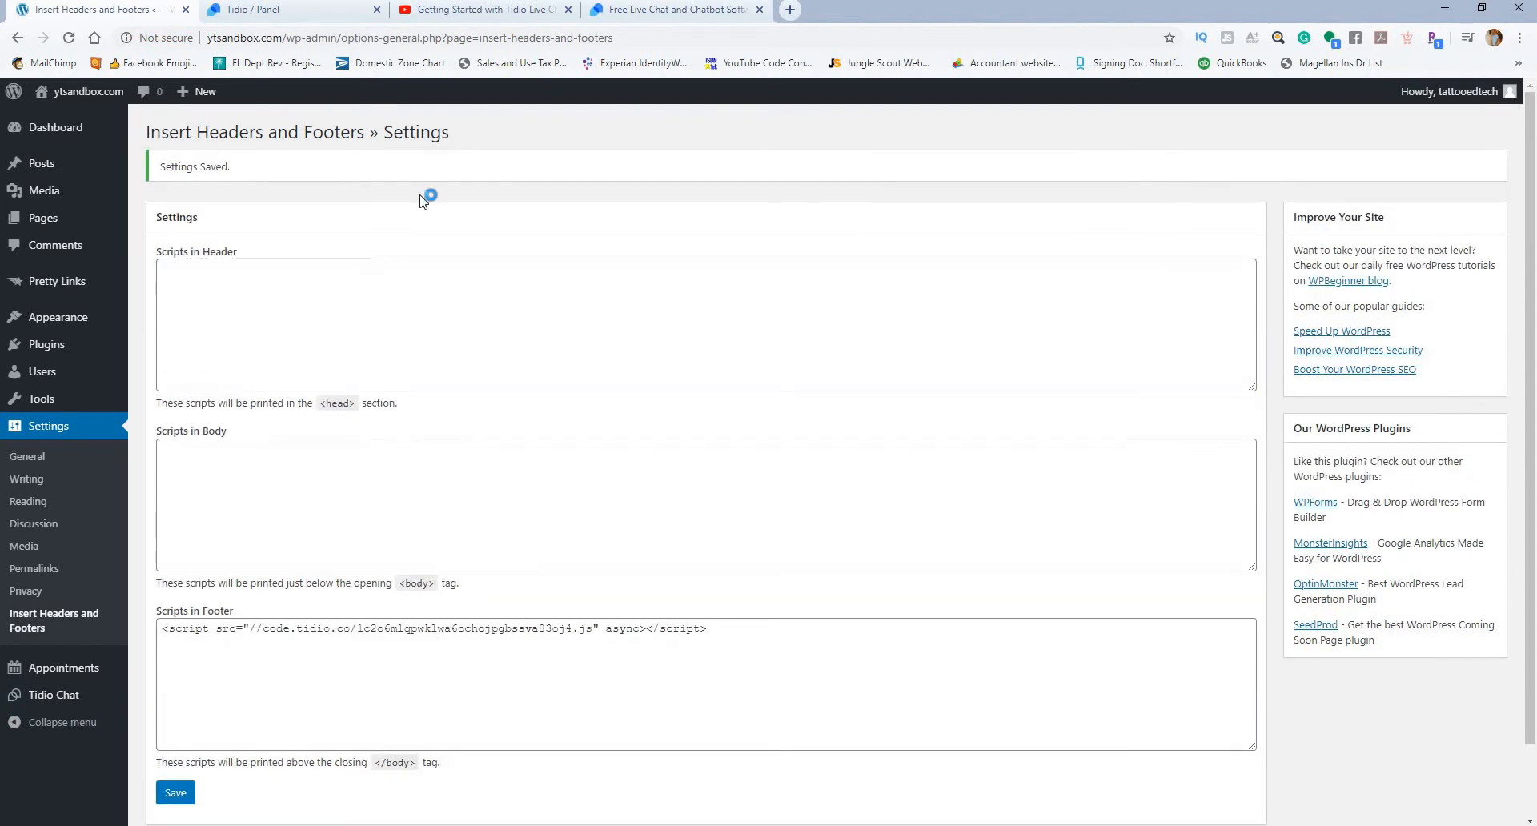
Step: Open the live site in a new tab and look over the home page for the chat widget
right_click(72, 116)
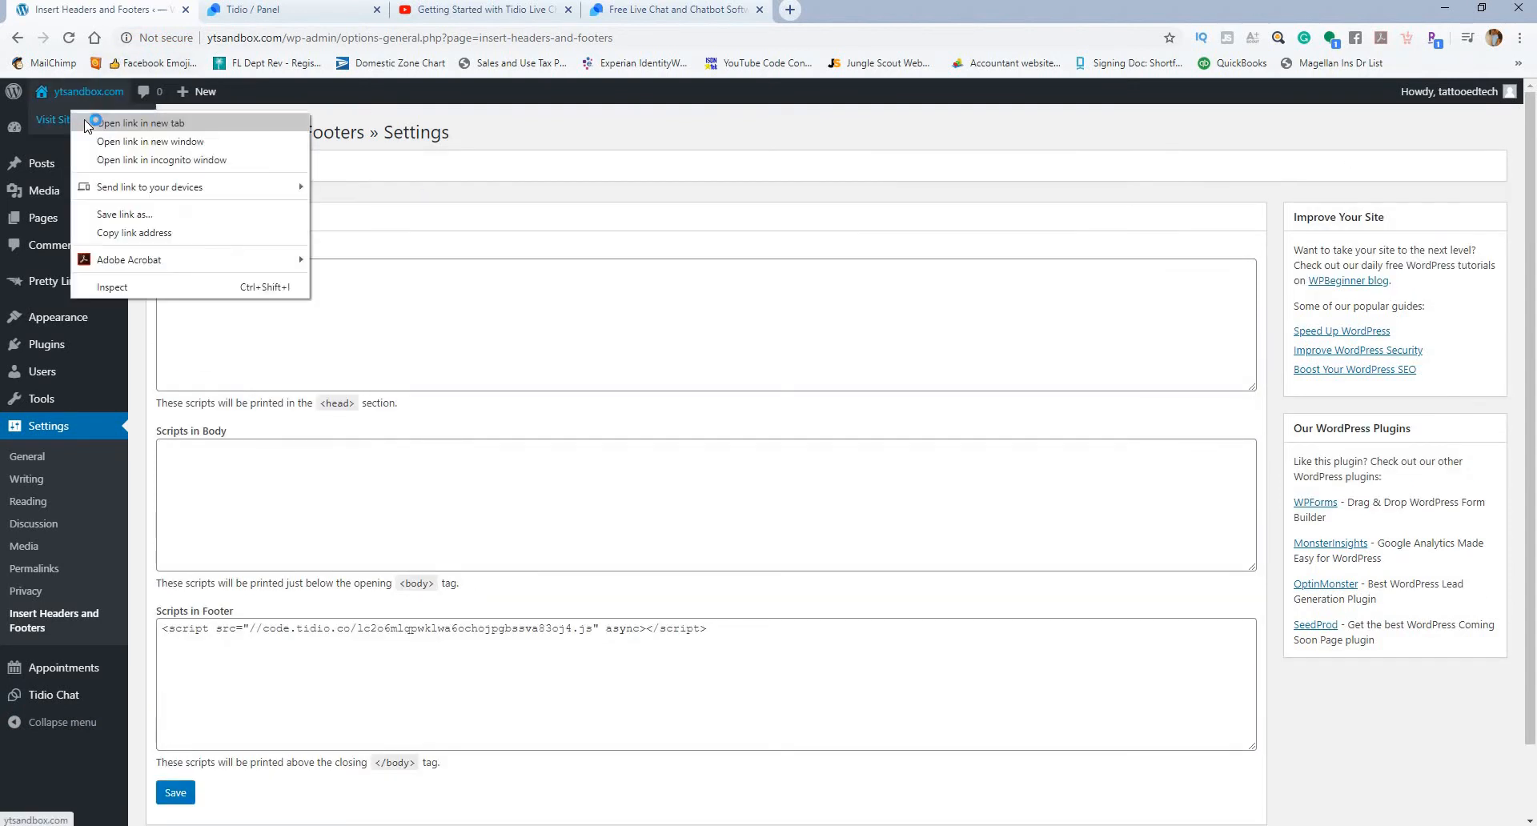
click(94, 126)
click(476, 11)
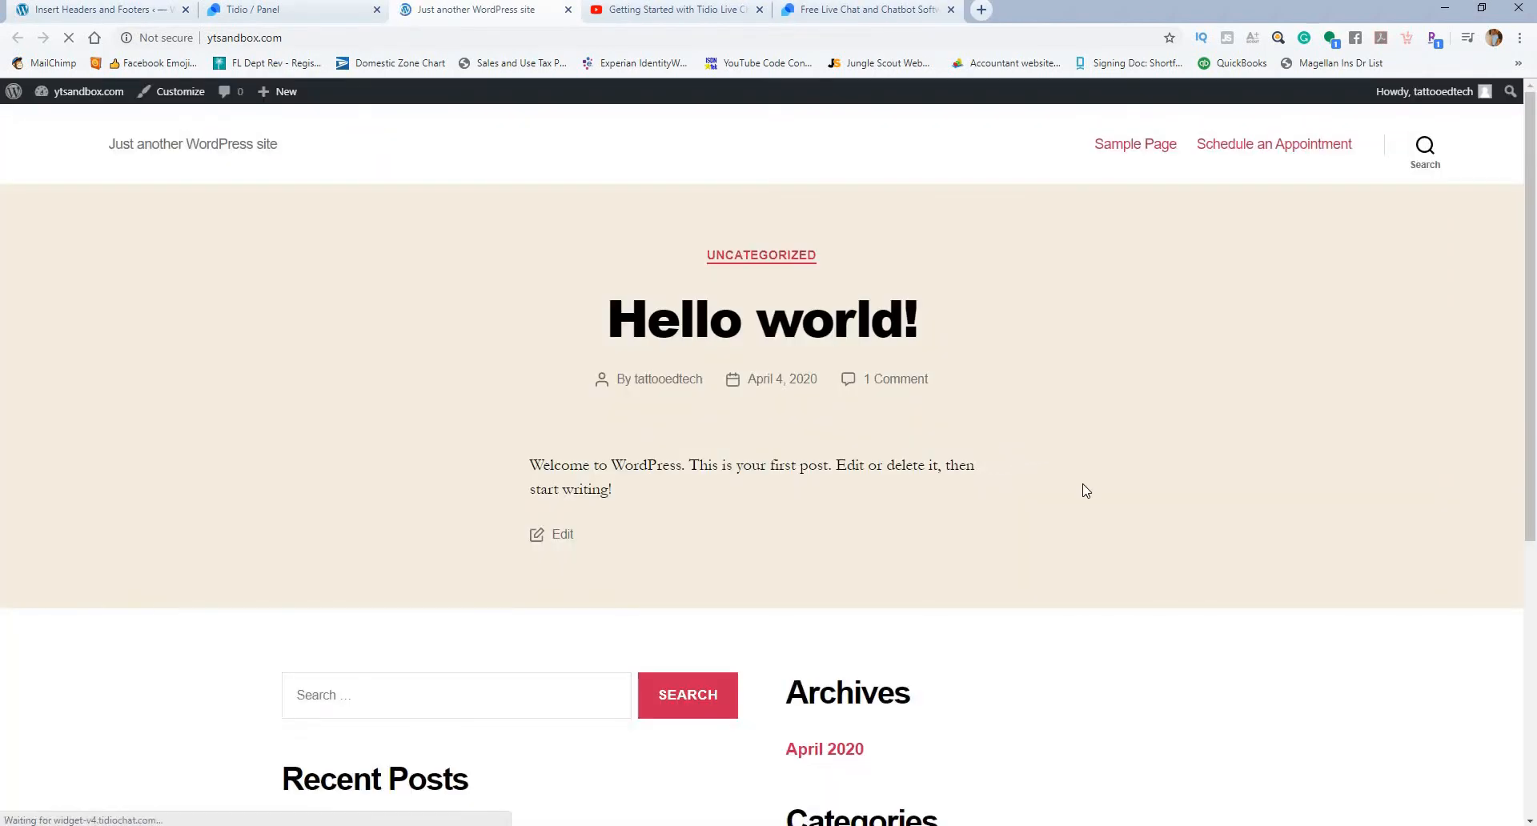
scroll(1089, 496, down, 5)
scroll(1100, 506, up, 4)
scroll(1073, 425, down, 4)
scroll(1060, 385, up, 4)
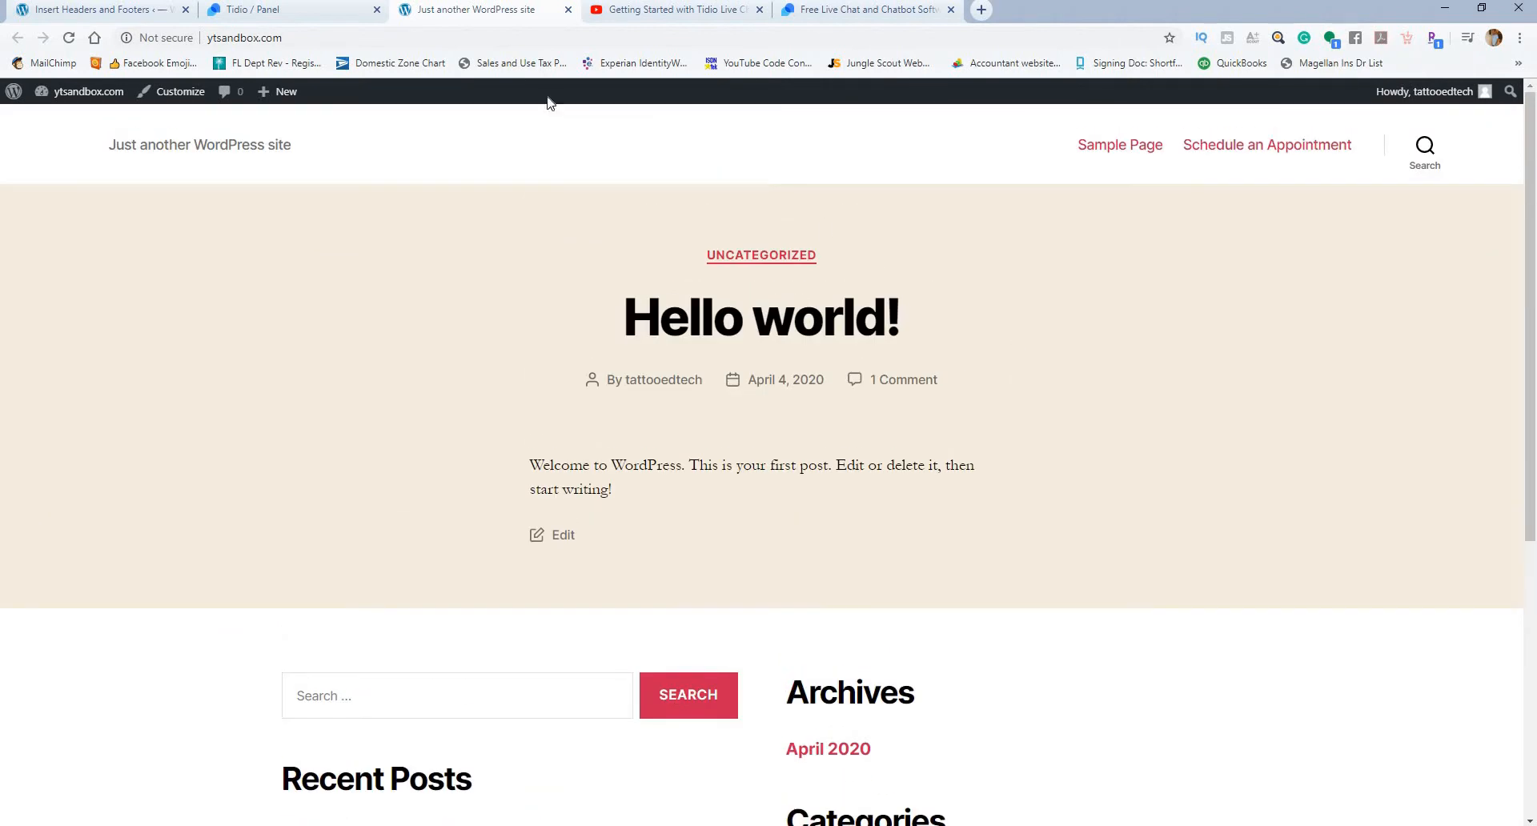
Step: Close the site preview, complete Tidio's code installation step, and open the Offline Hours (DND mode) settings
click(284, 11)
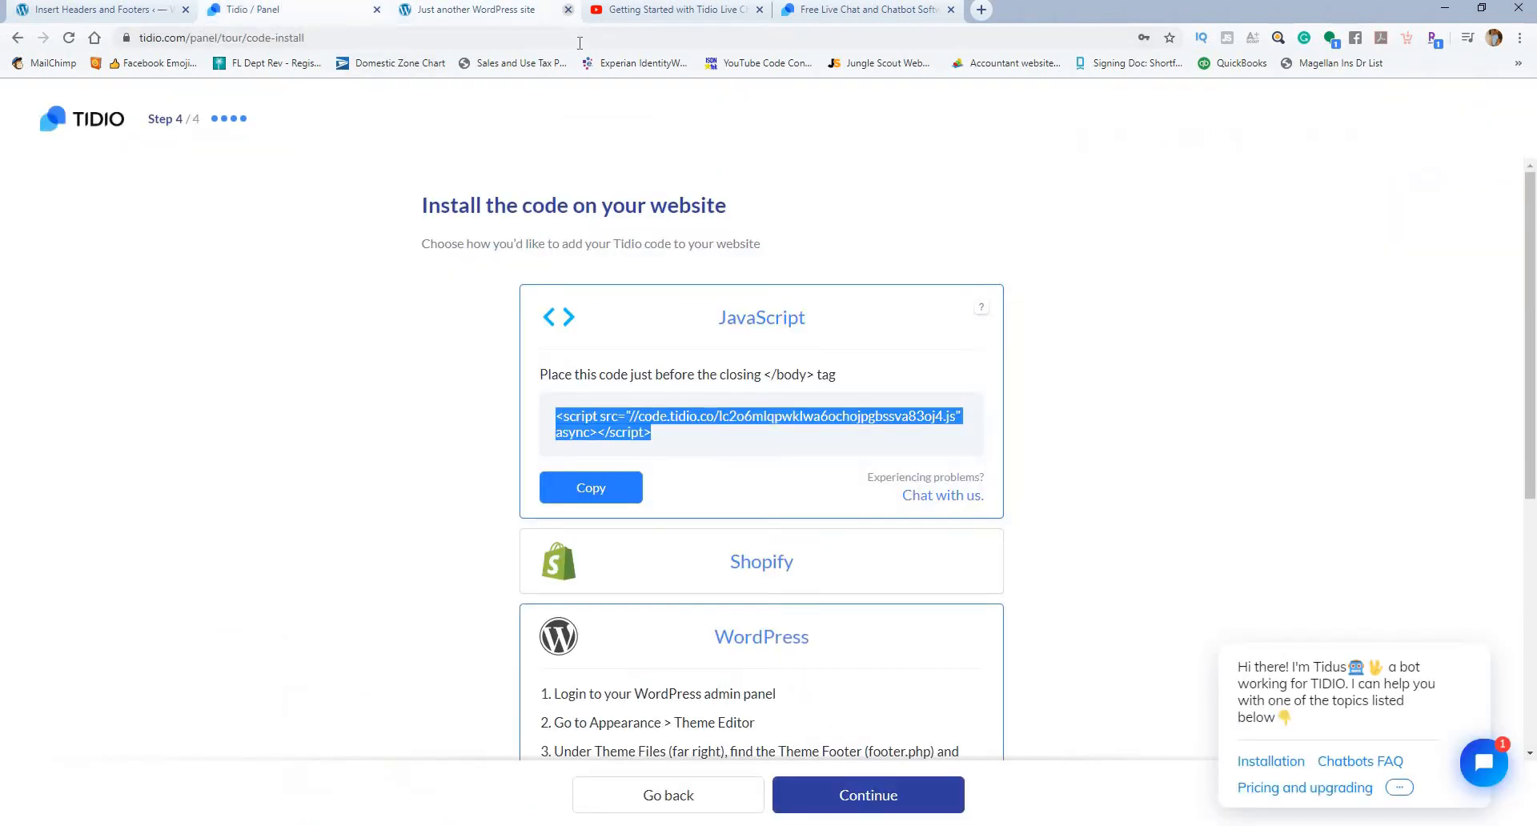
click(568, 9)
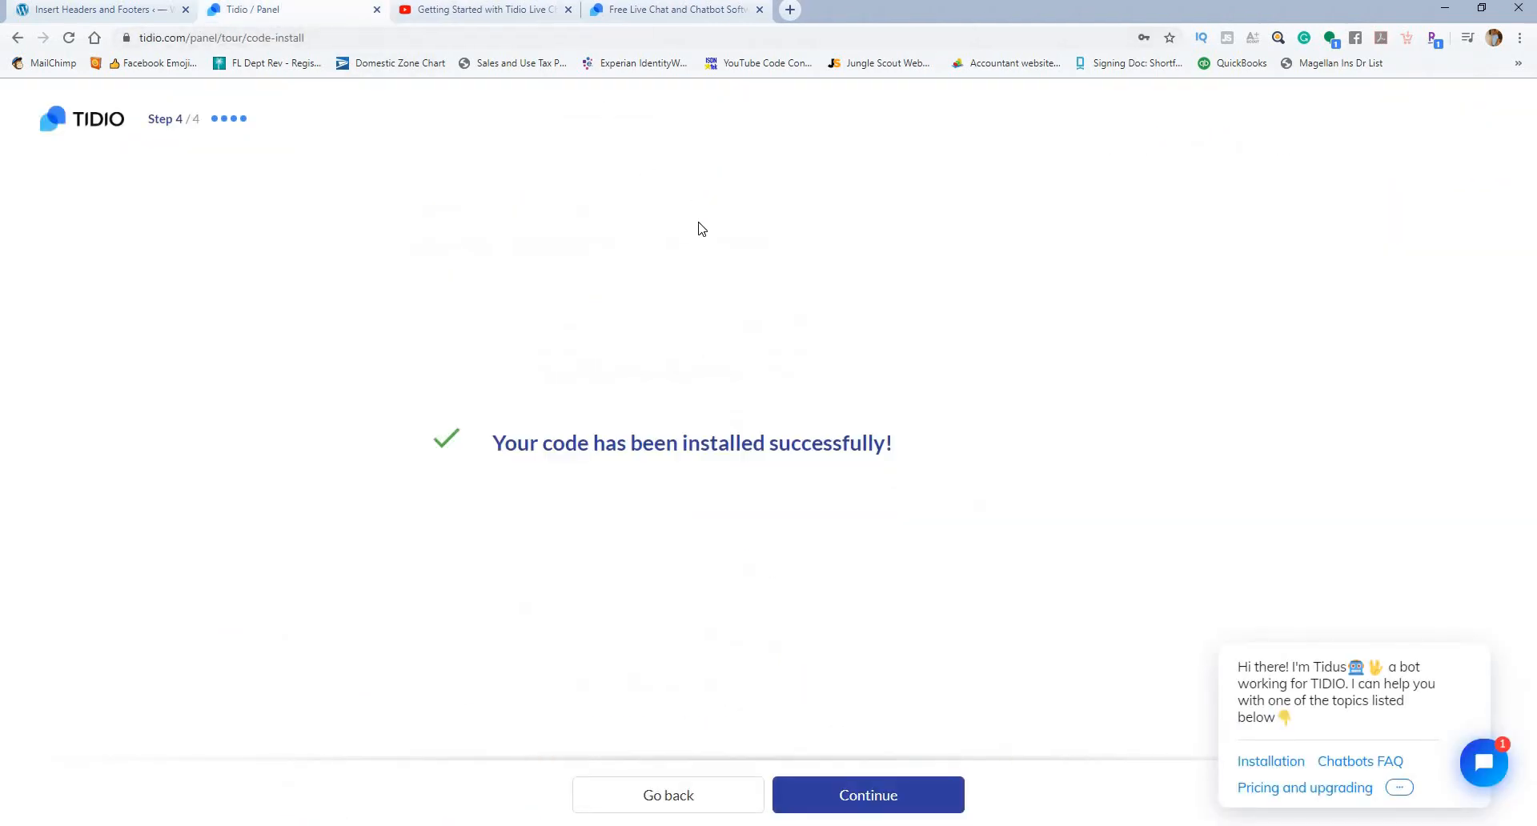
click(858, 793)
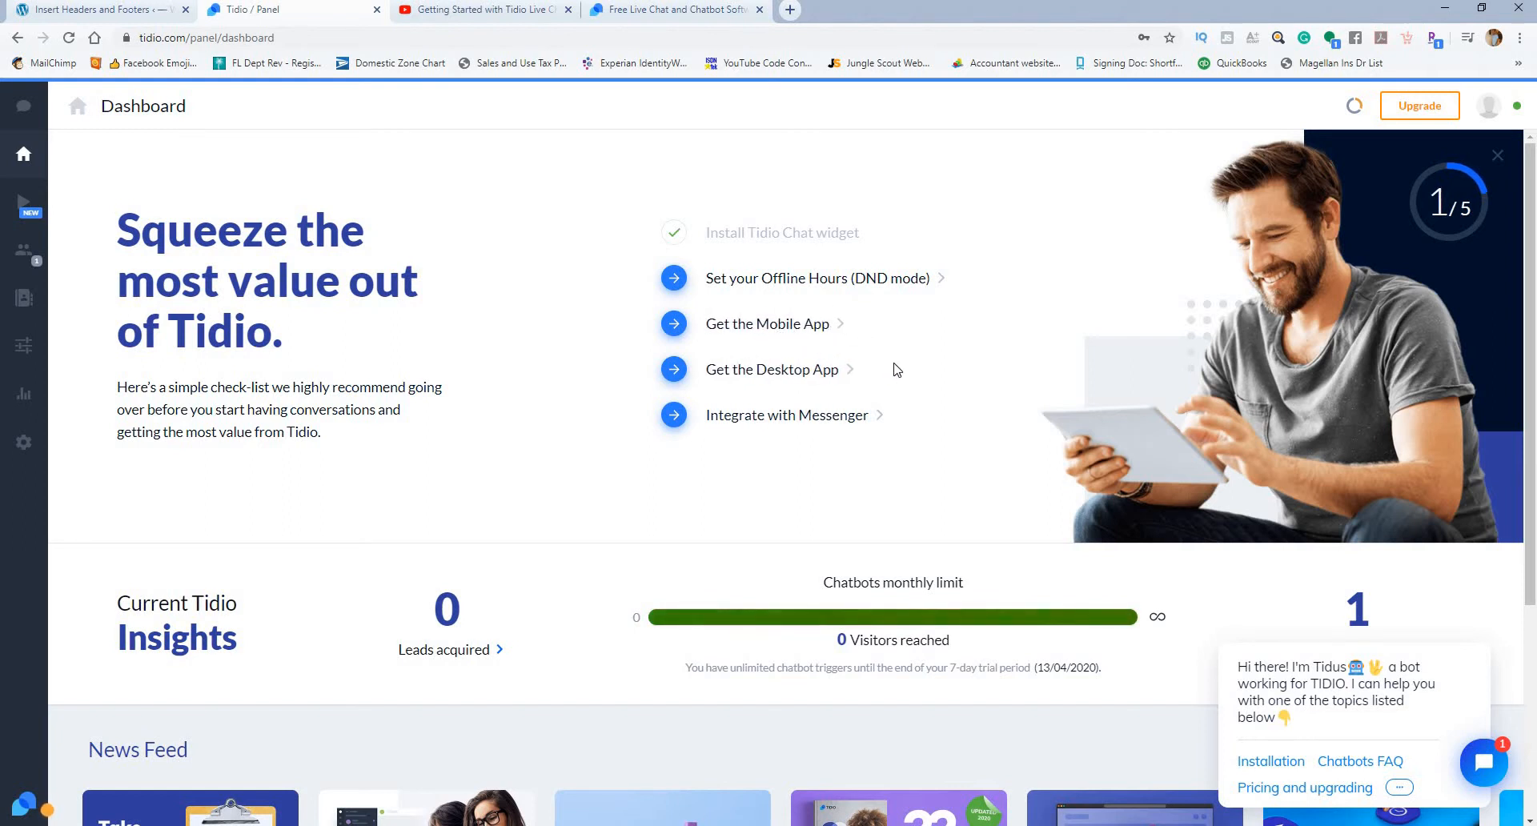
click(887, 281)
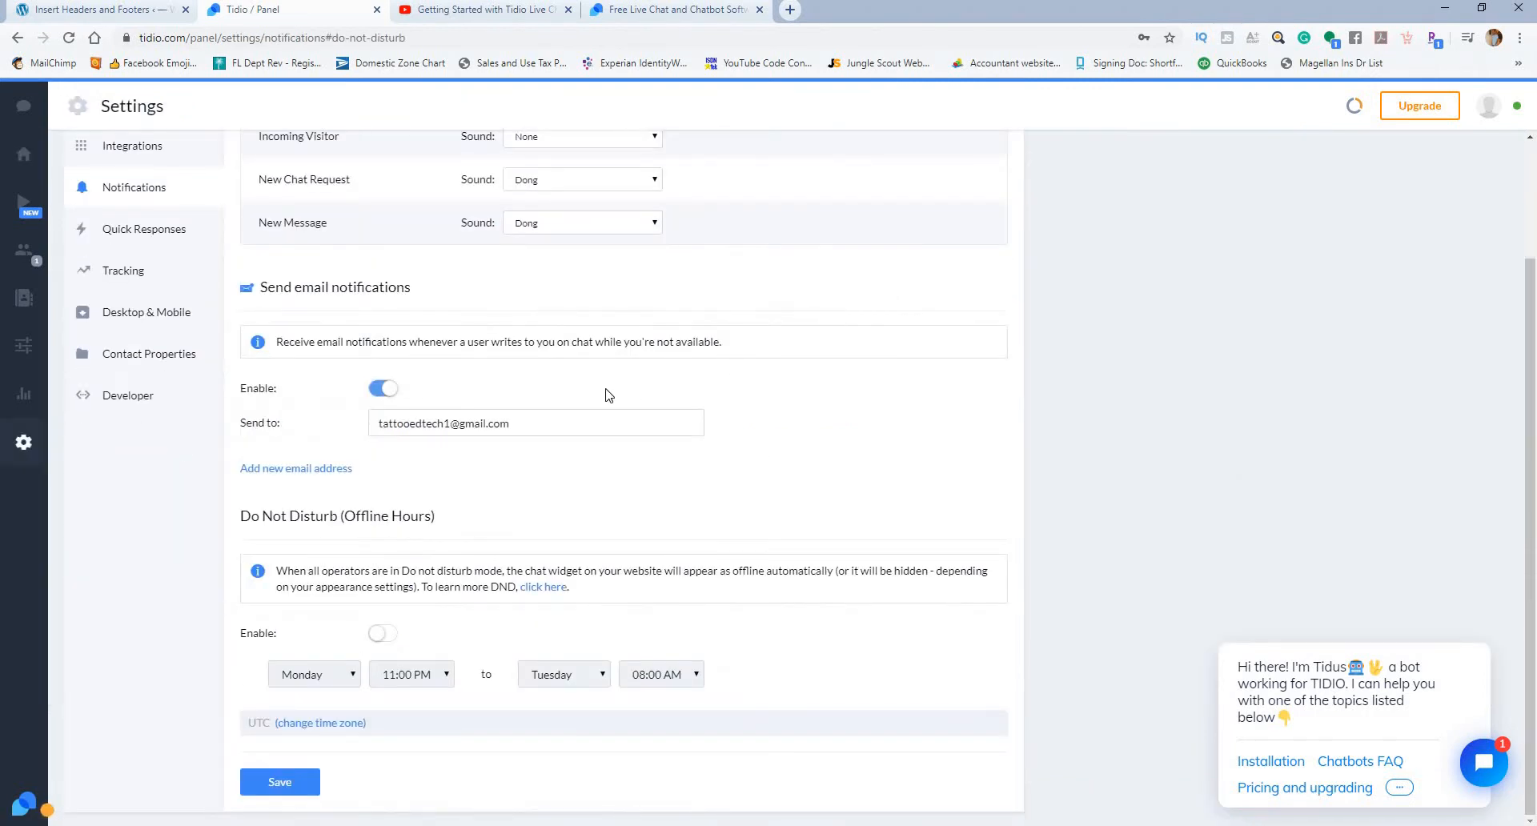
scroll(600, 320, up, 2)
Step: Try the Dong sound for incoming visitors and set it back to None
click(638, 288)
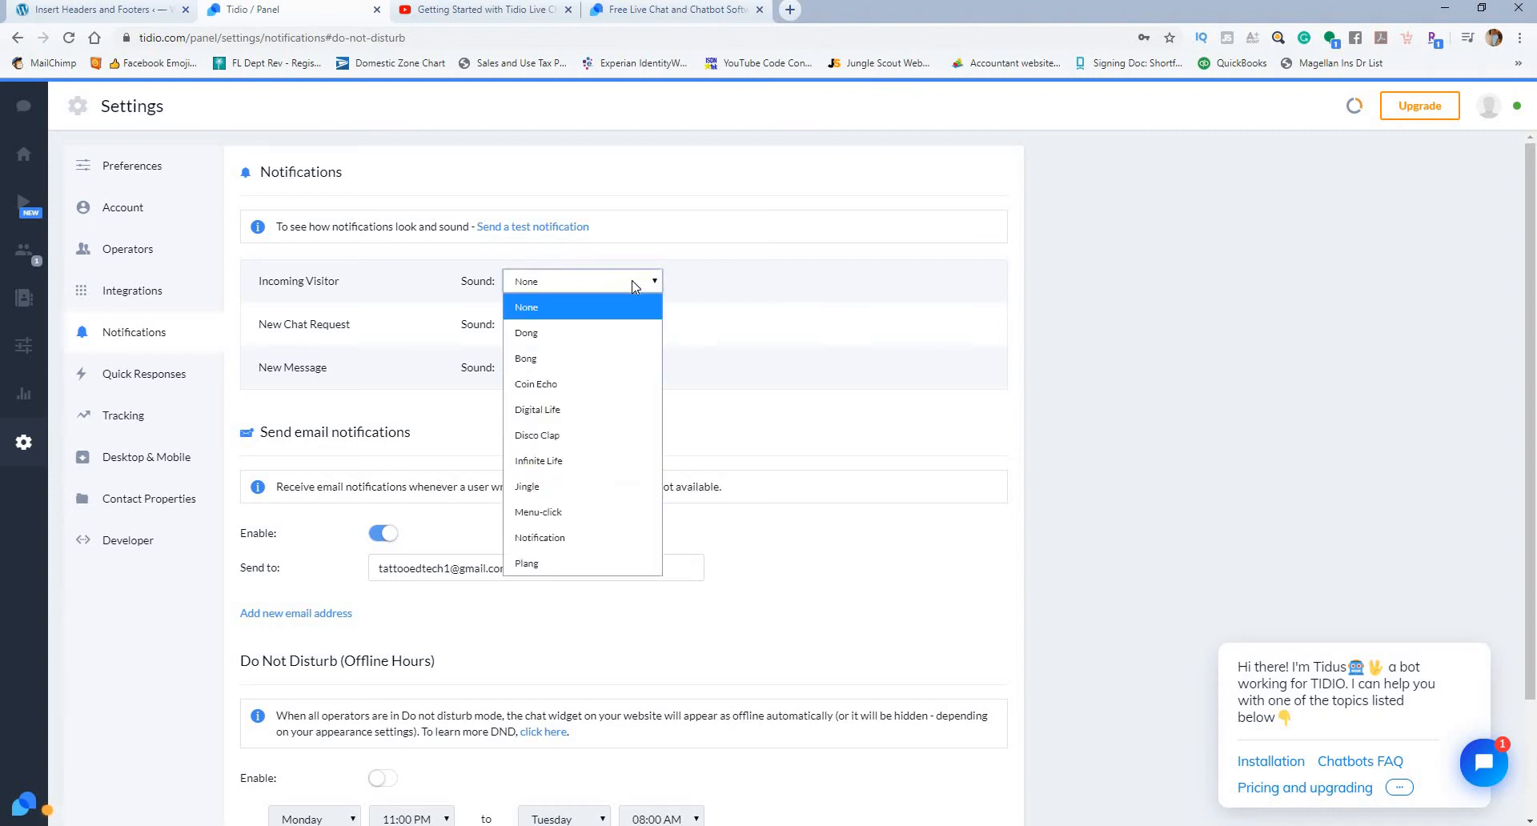
click(638, 336)
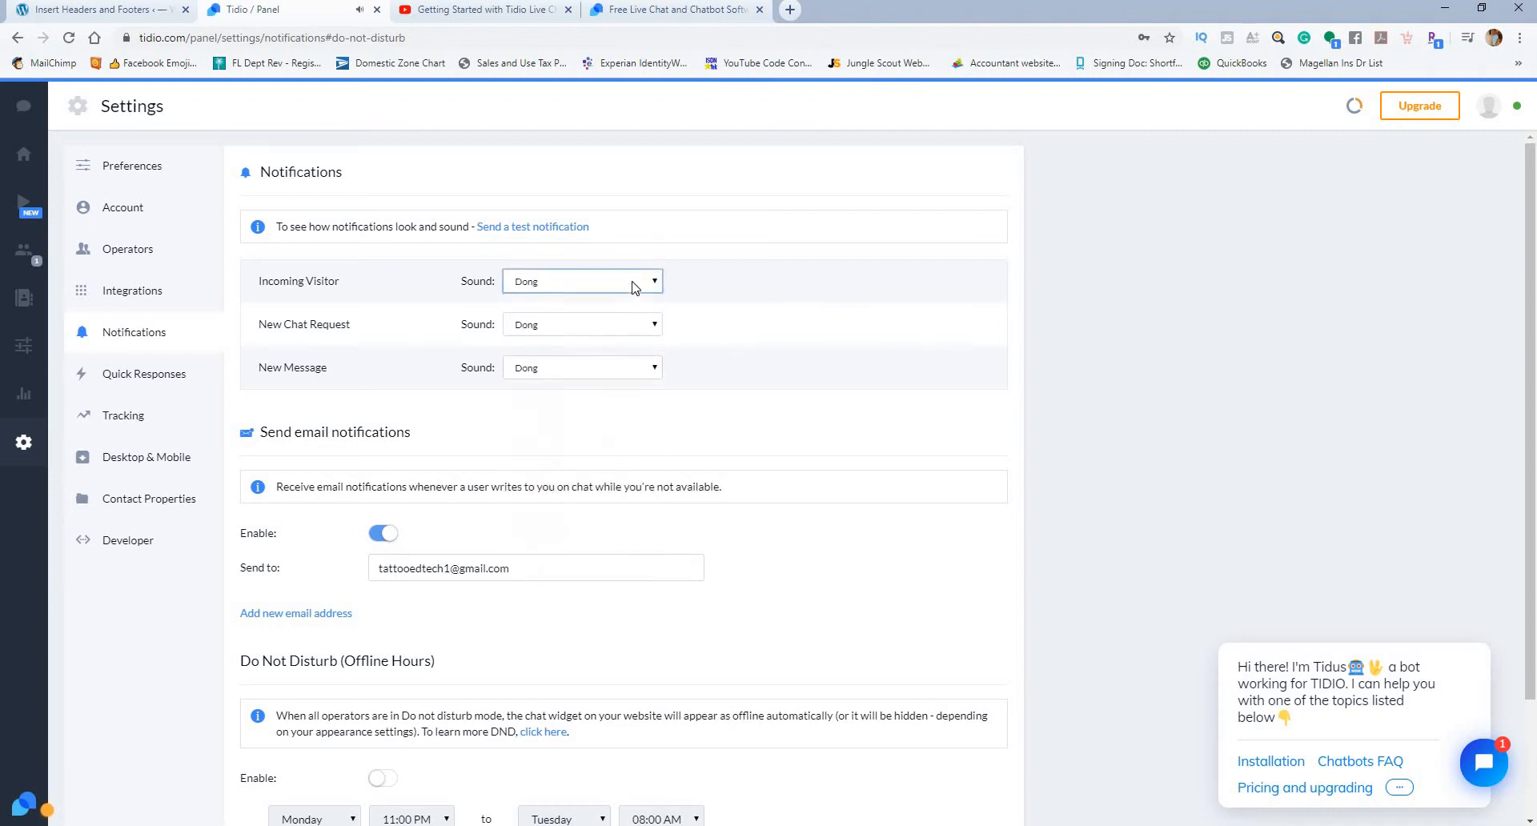
click(634, 287)
click(630, 306)
Step: Try the Disco Clap and Menu-click sounds for new chat requests, and settle on Bong
click(574, 329)
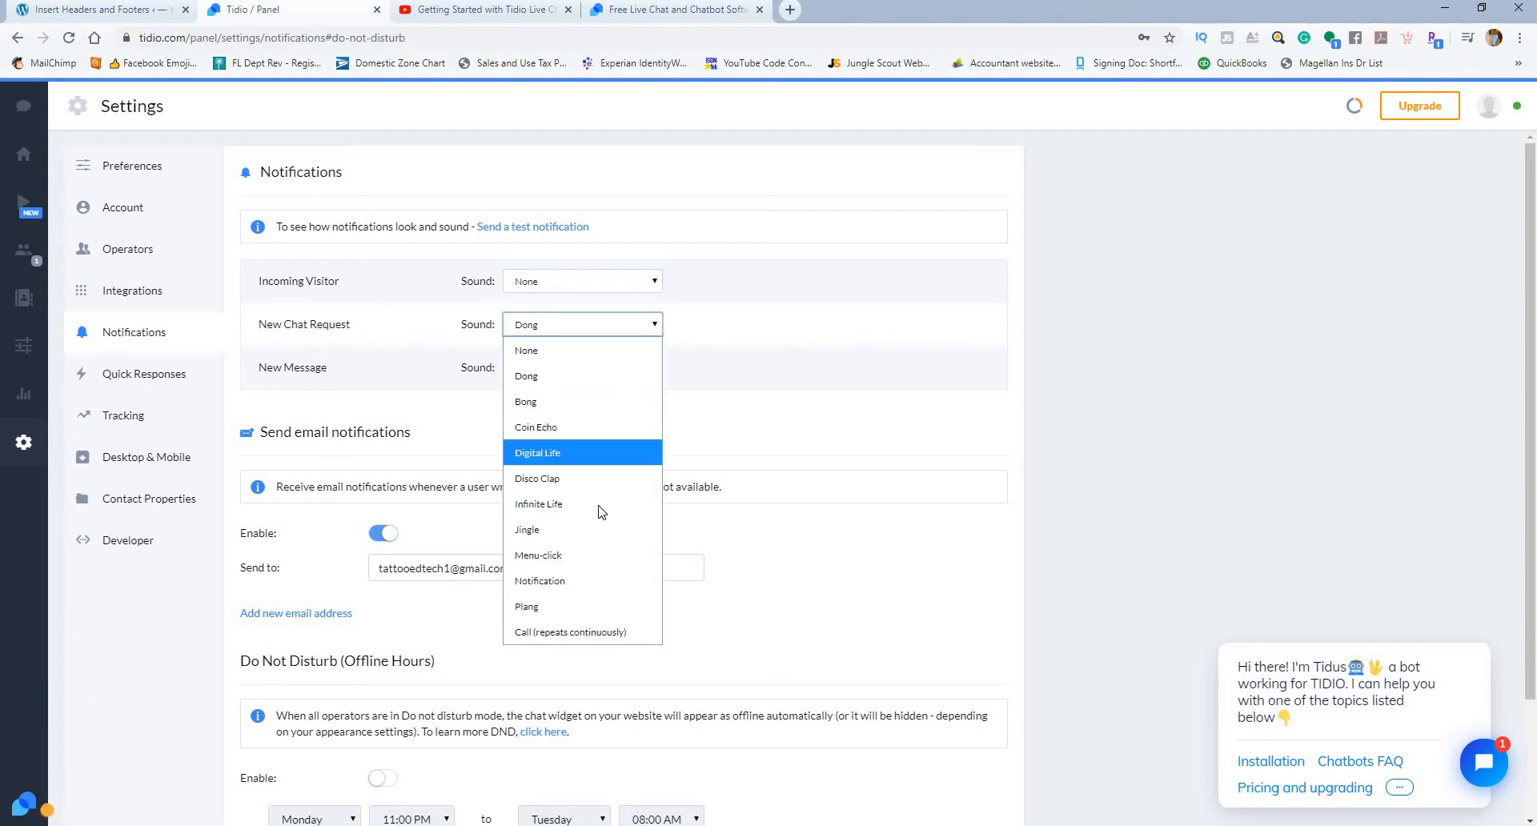
click(767, 299)
click(595, 334)
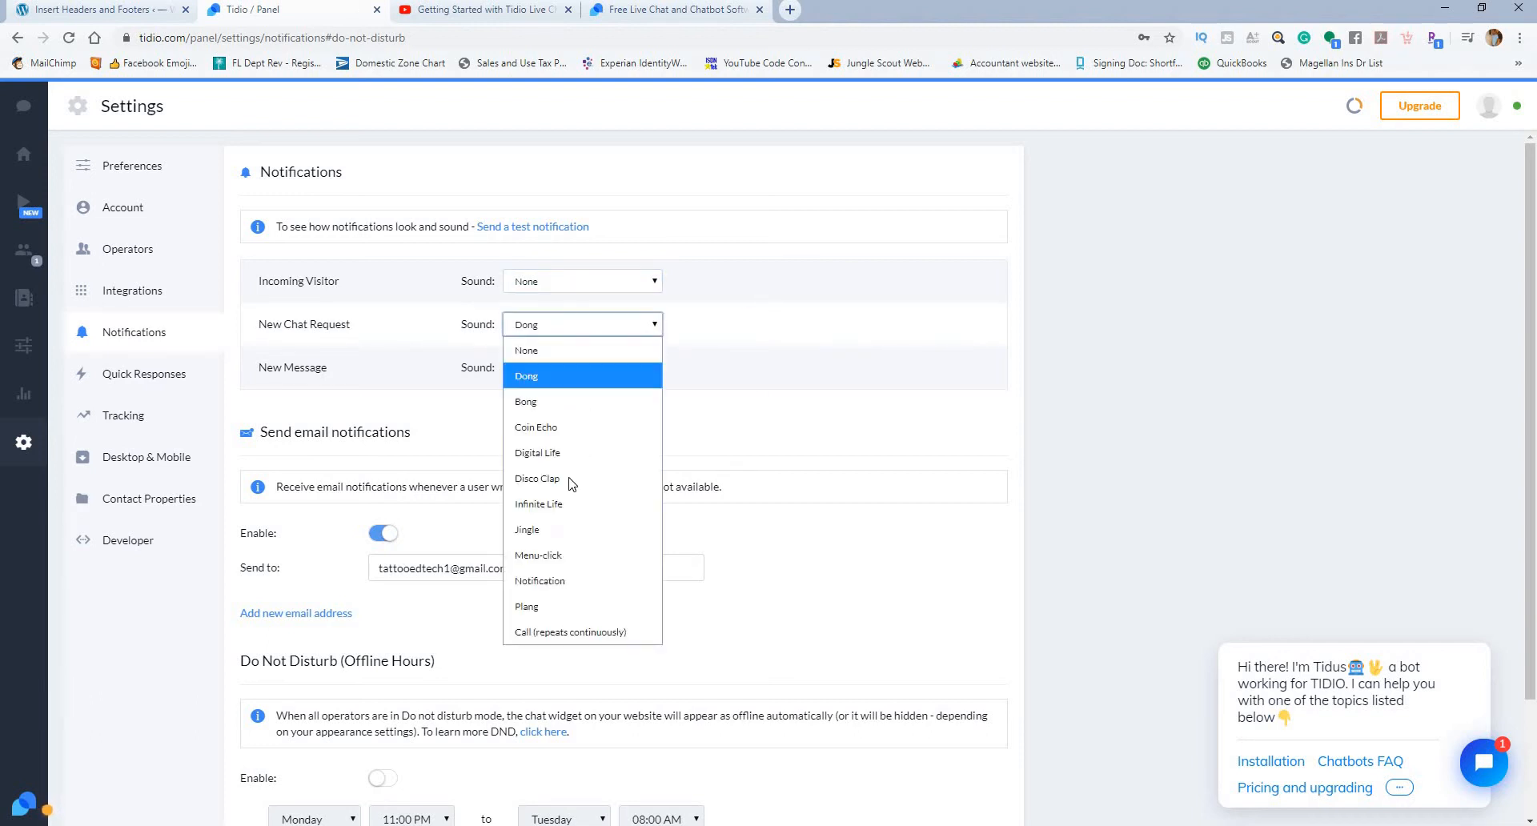
click(566, 480)
click(583, 325)
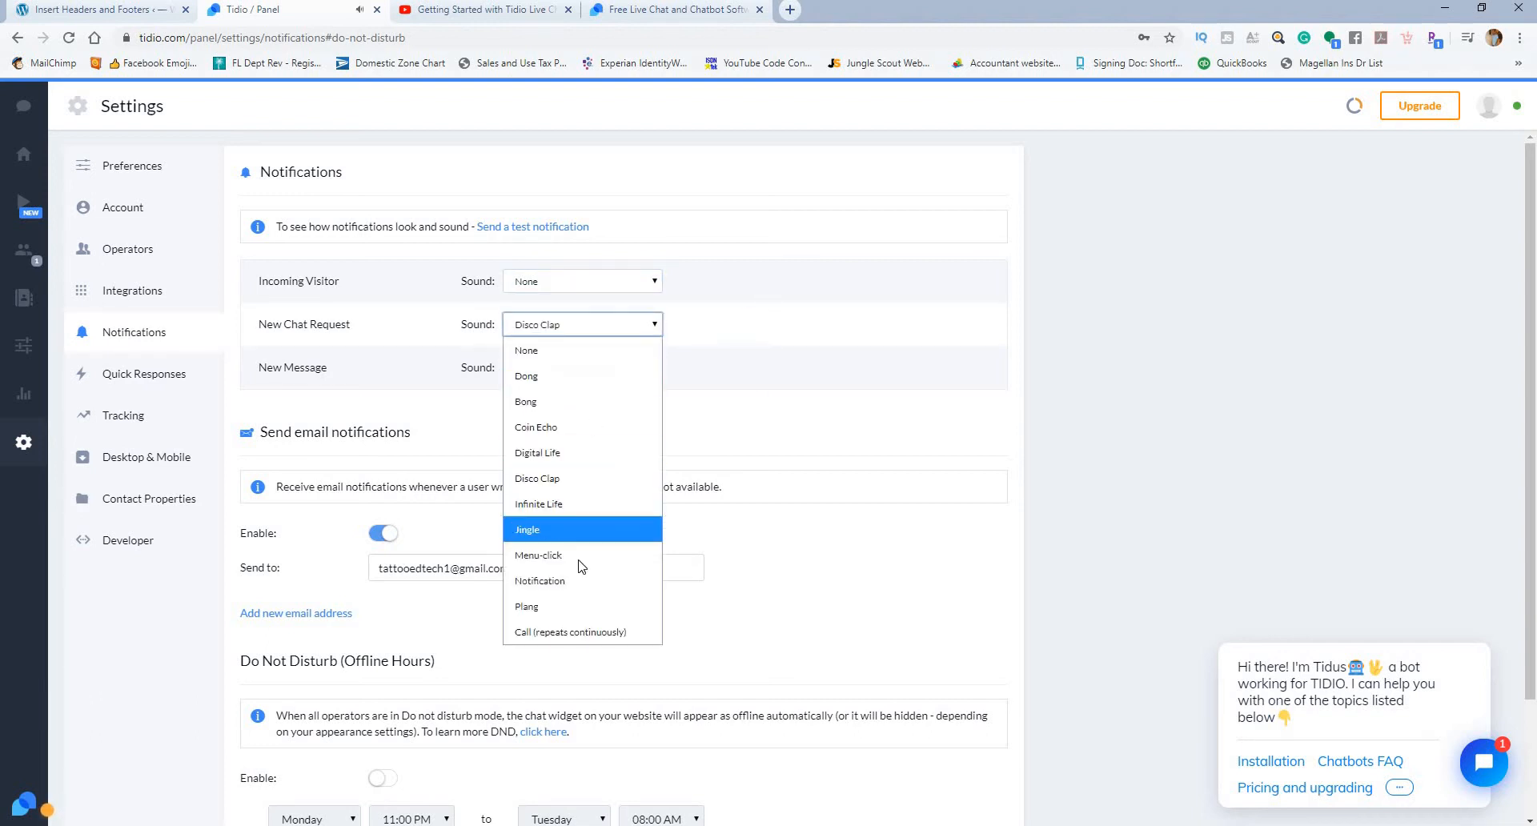
click(591, 551)
click(615, 334)
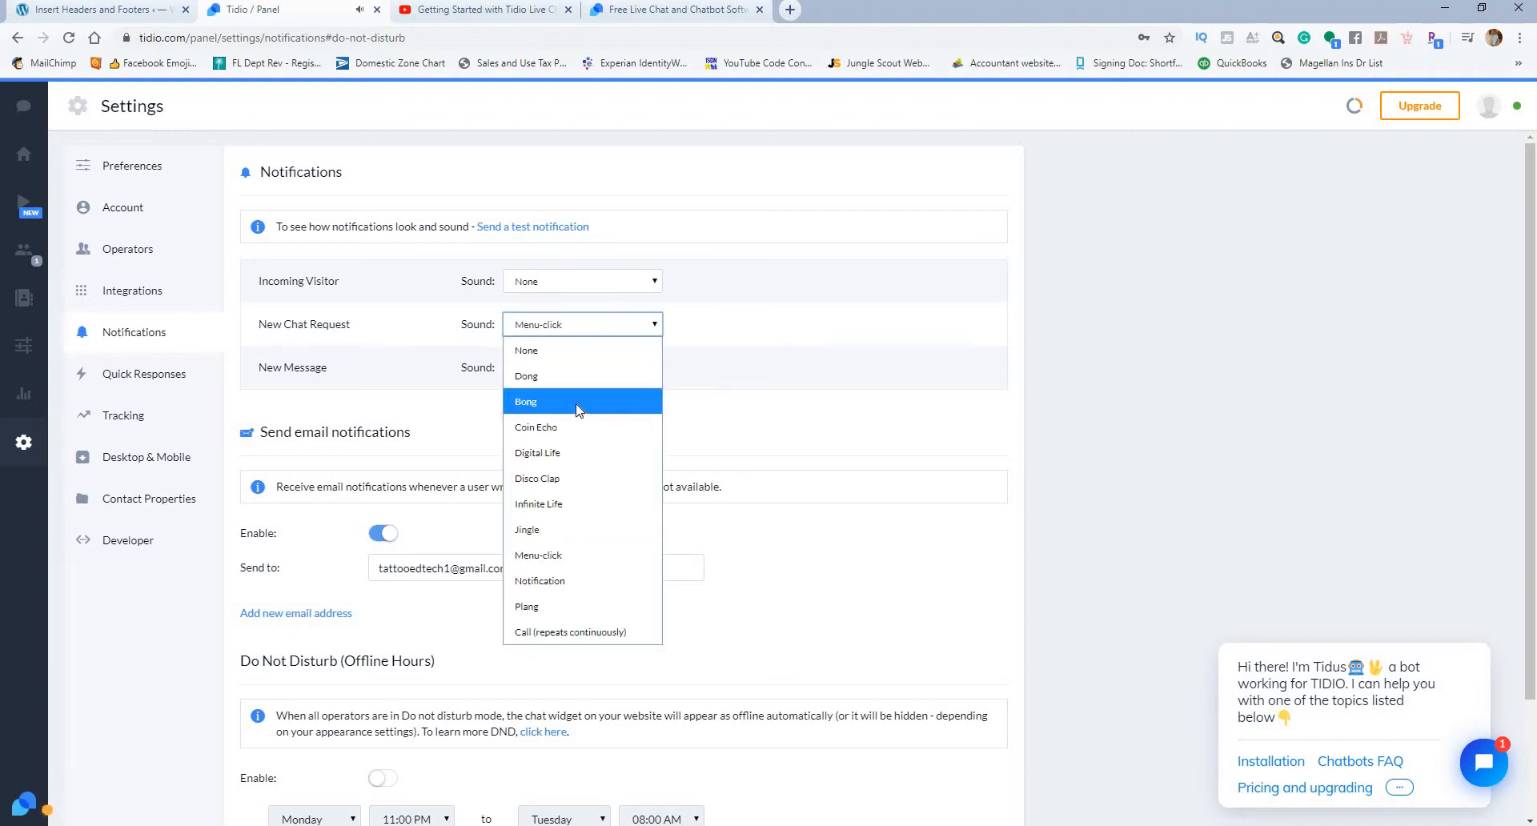
click(578, 408)
Step: Turn email notifications off and on again, and enable the Do Not Disturb offline hours
scroll(737, 356, down, 2)
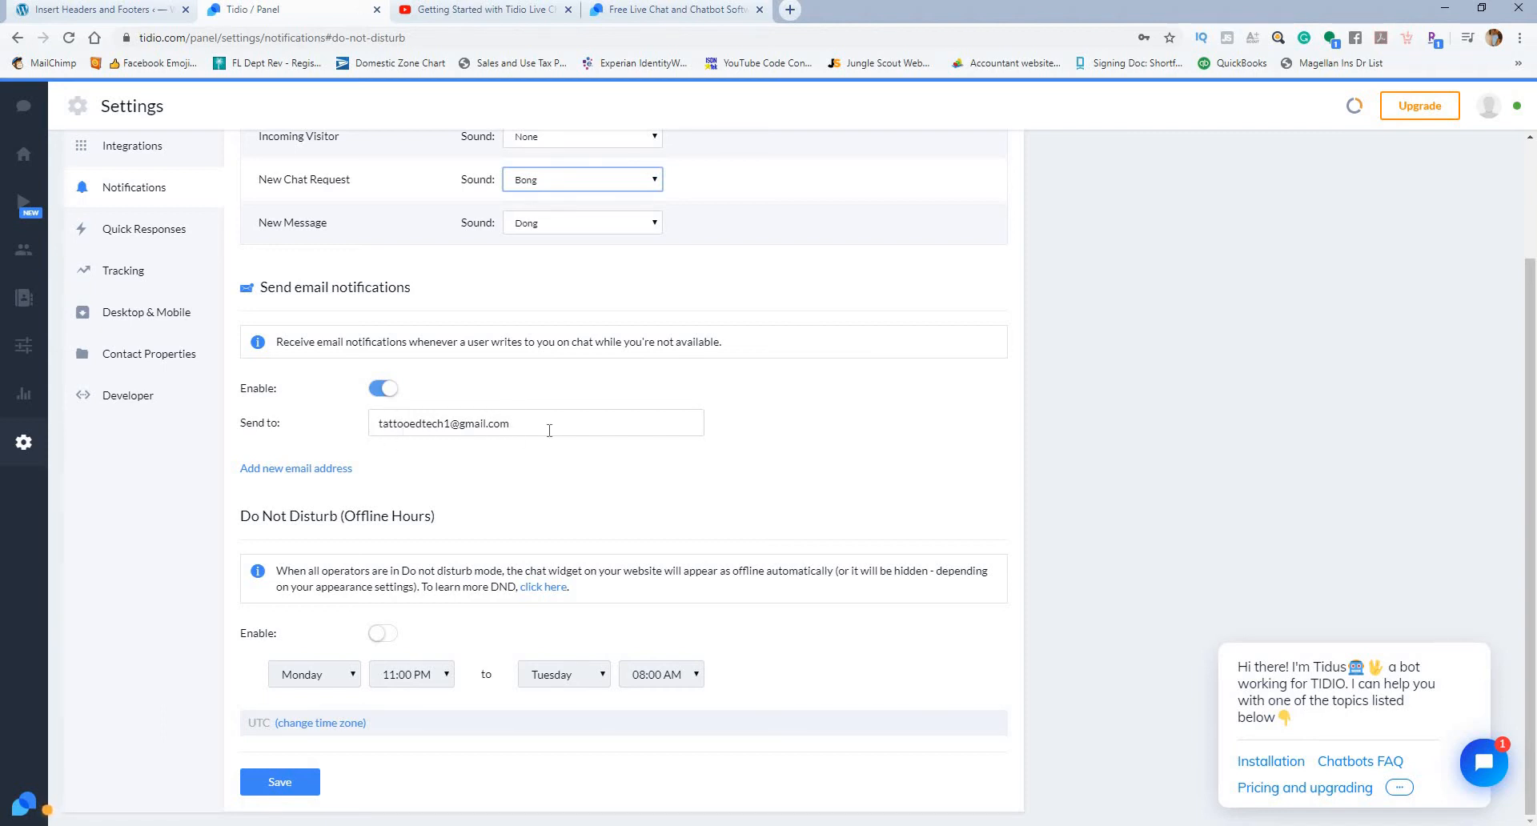
click(377, 397)
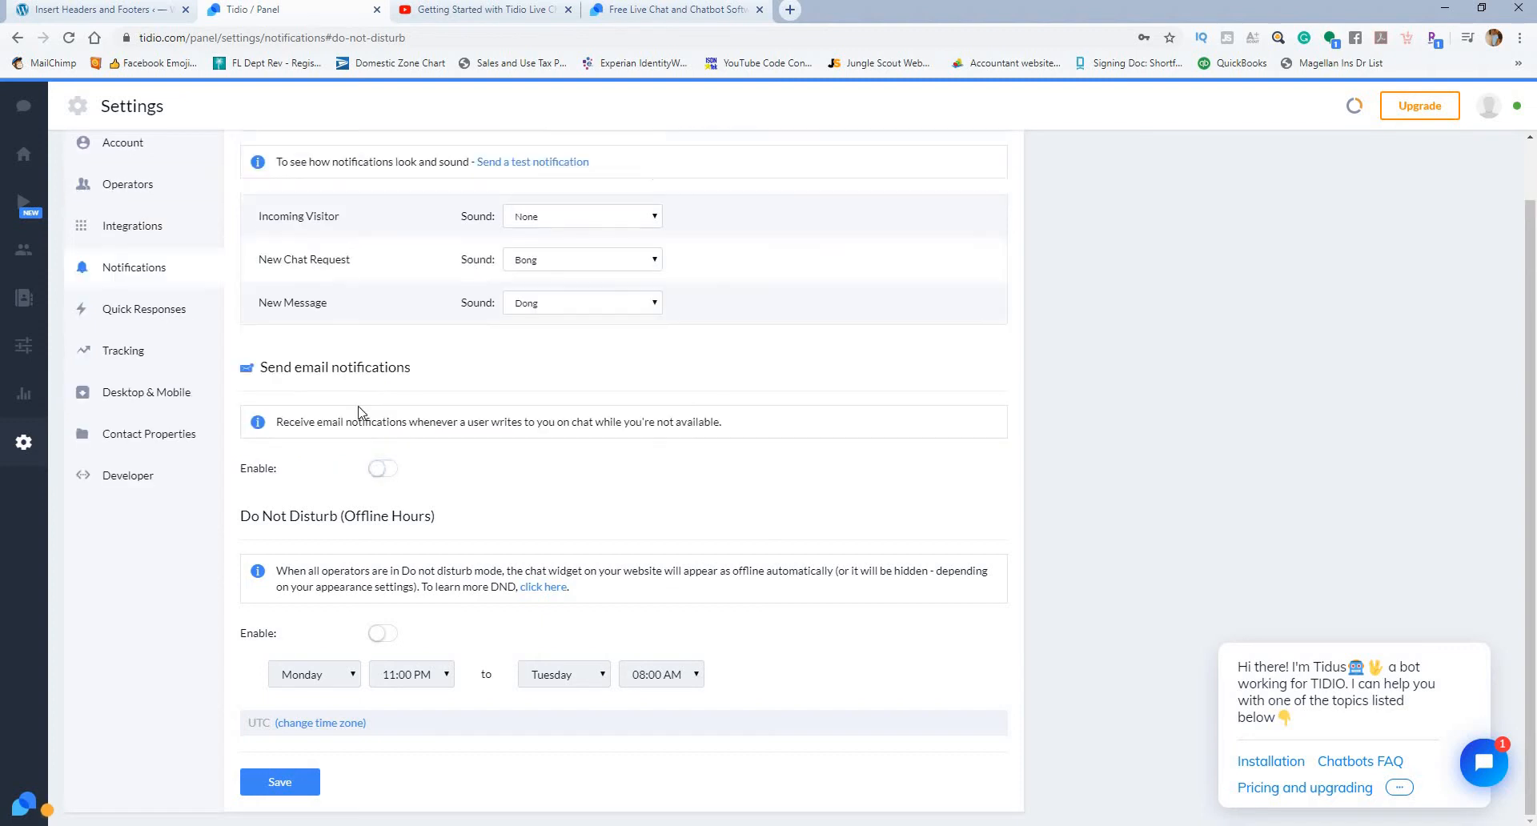
click(383, 470)
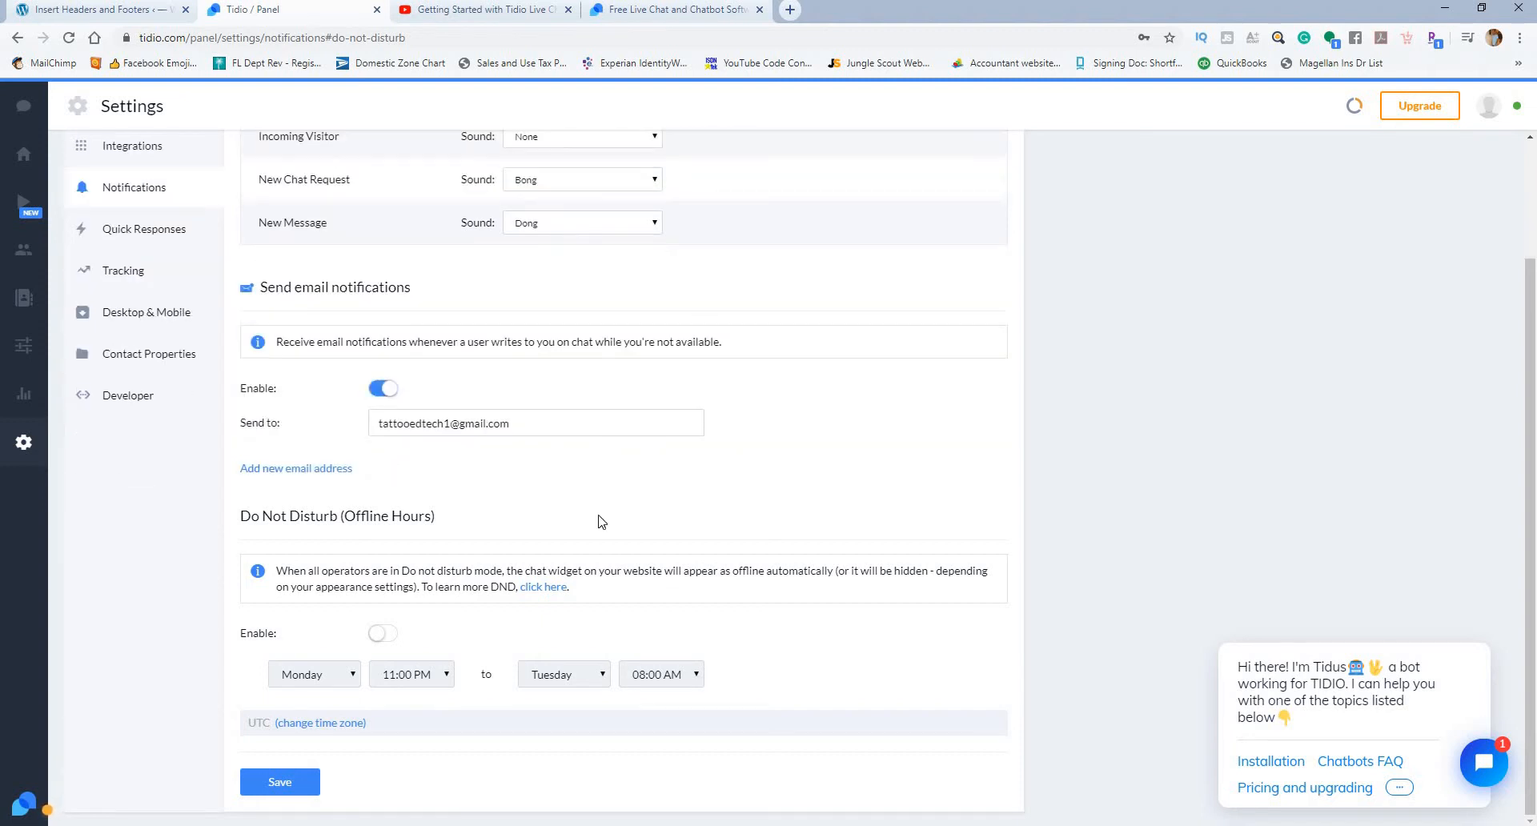
click(385, 635)
scroll(563, 544, down, 1)
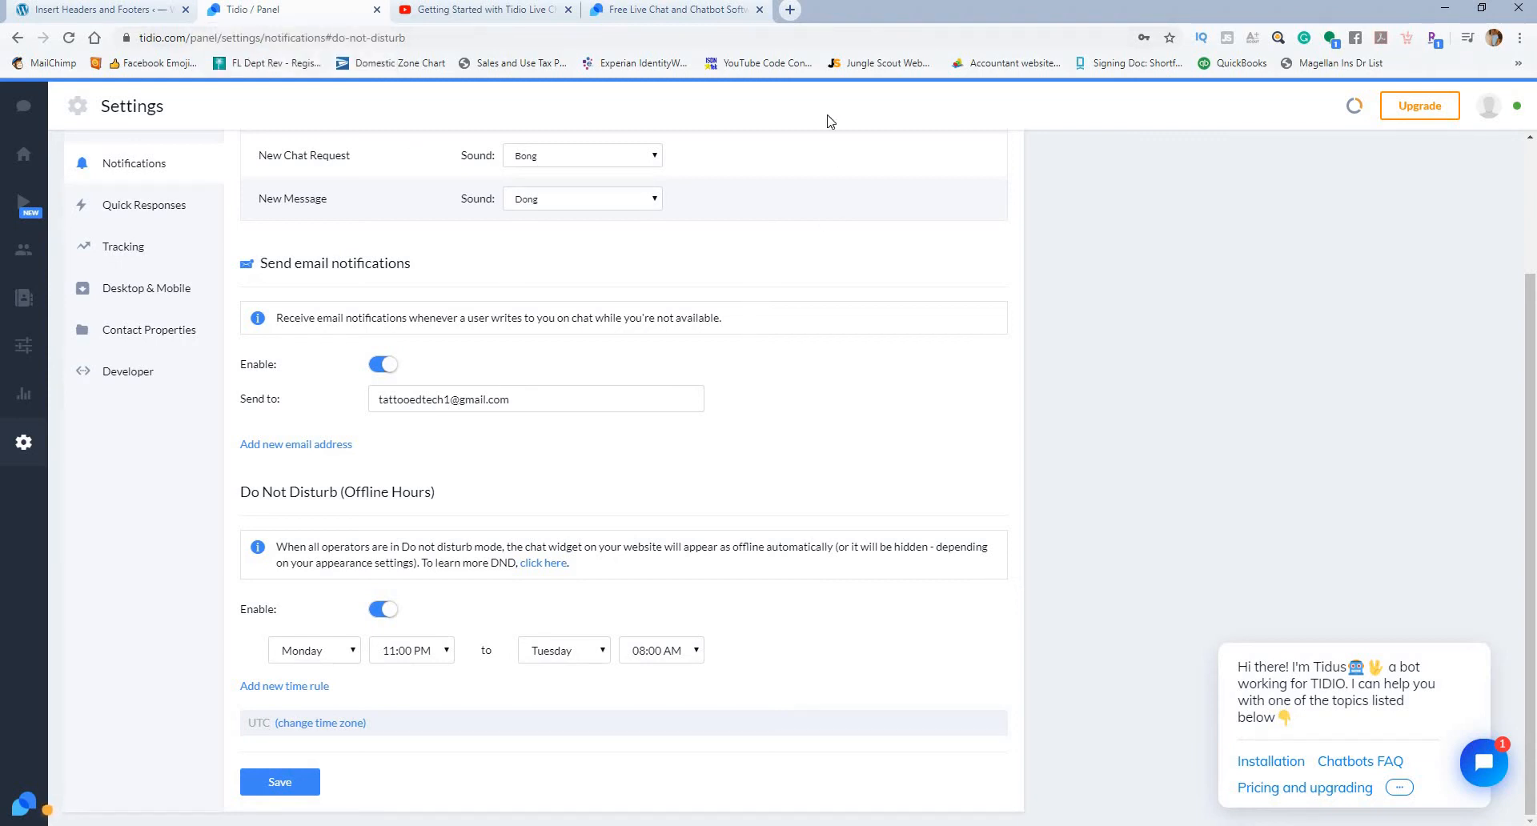
Step: Open tidio.com in a new tab, review the pricing plans, and close the tab
key(ctrl+t)
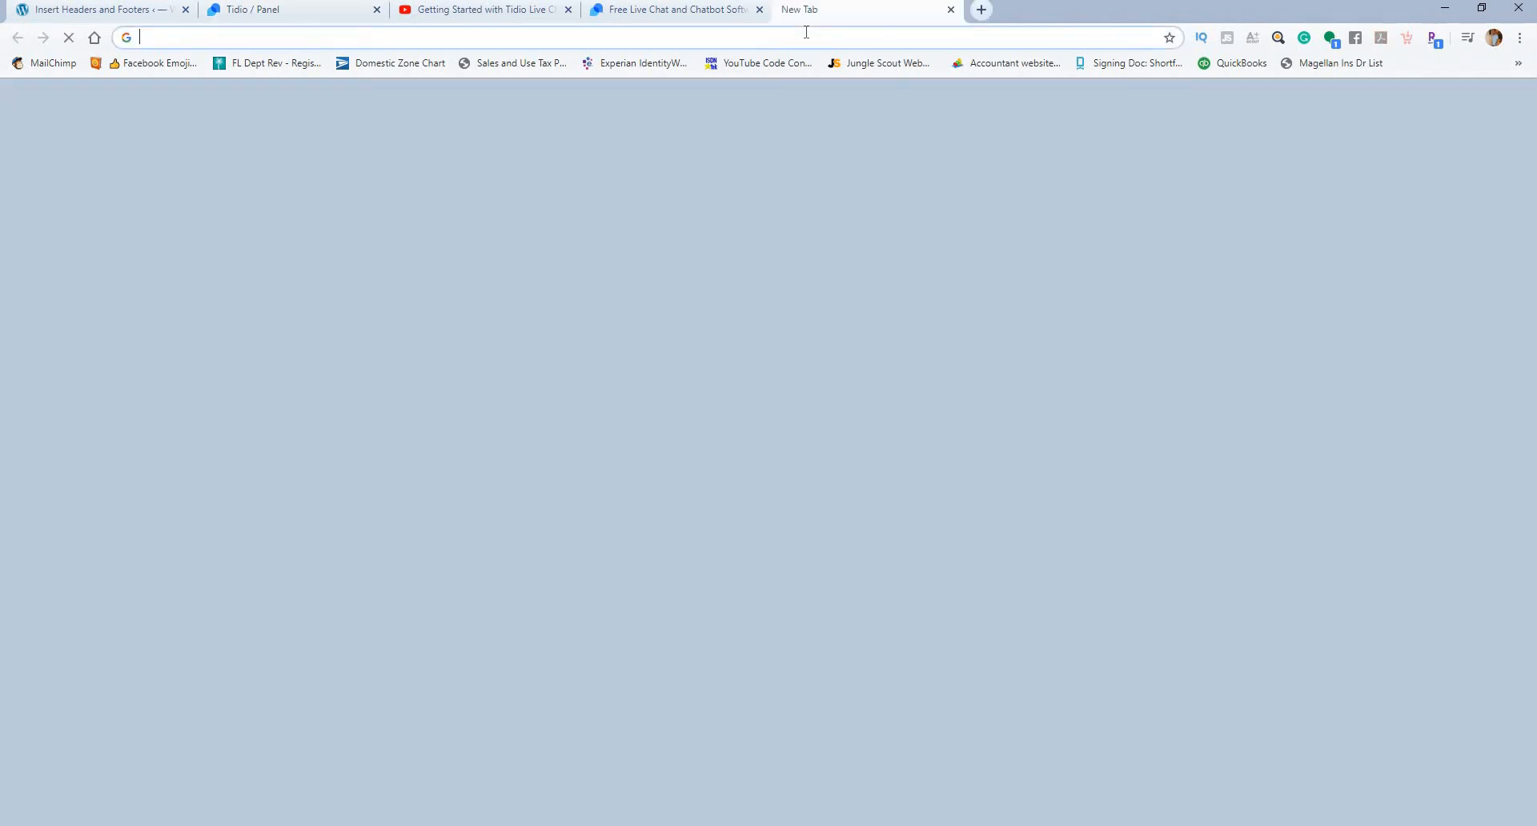
text(tidio)
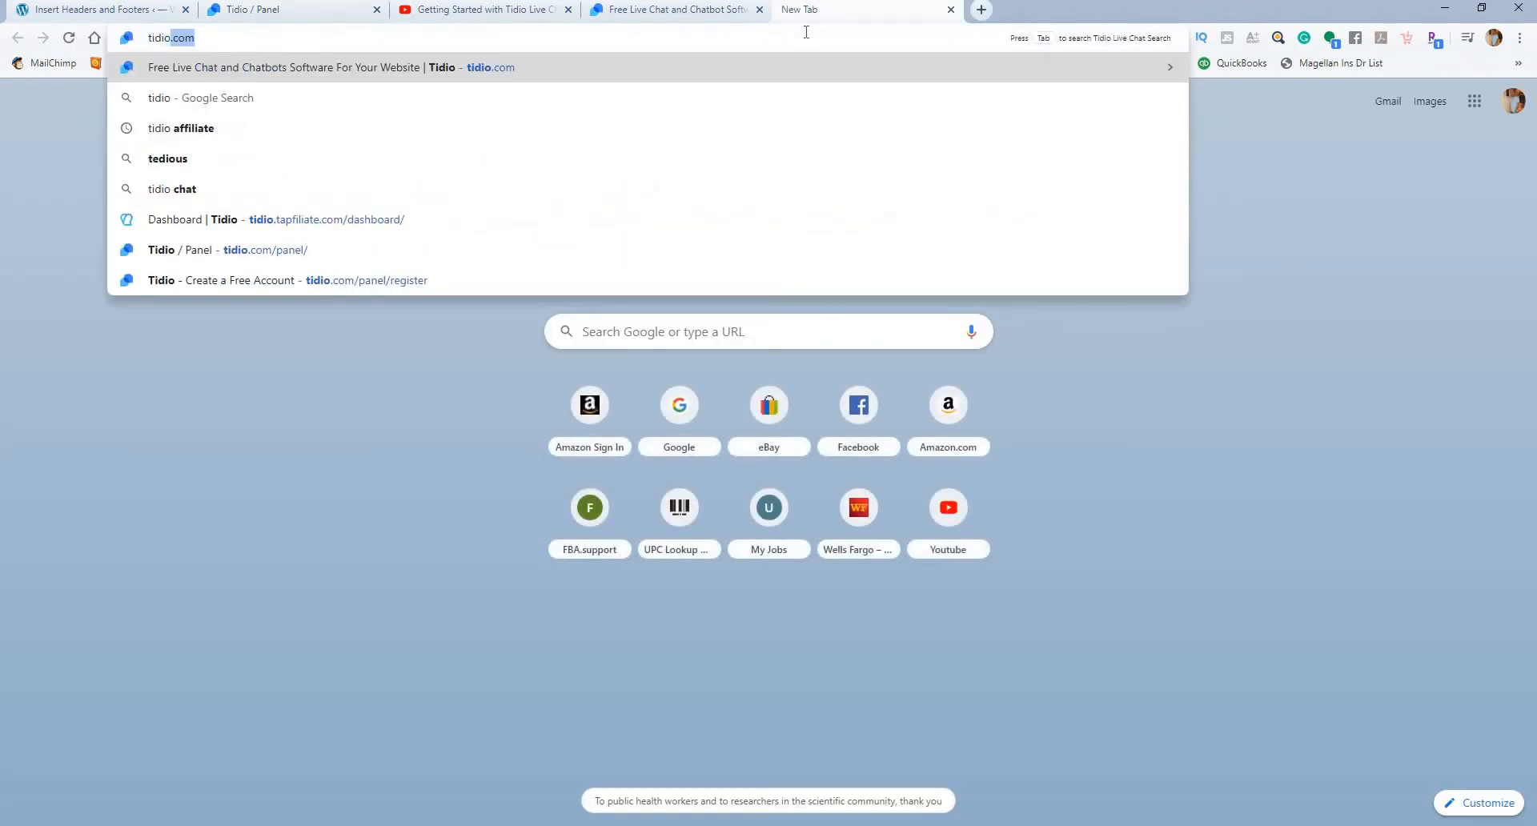
key(Return)
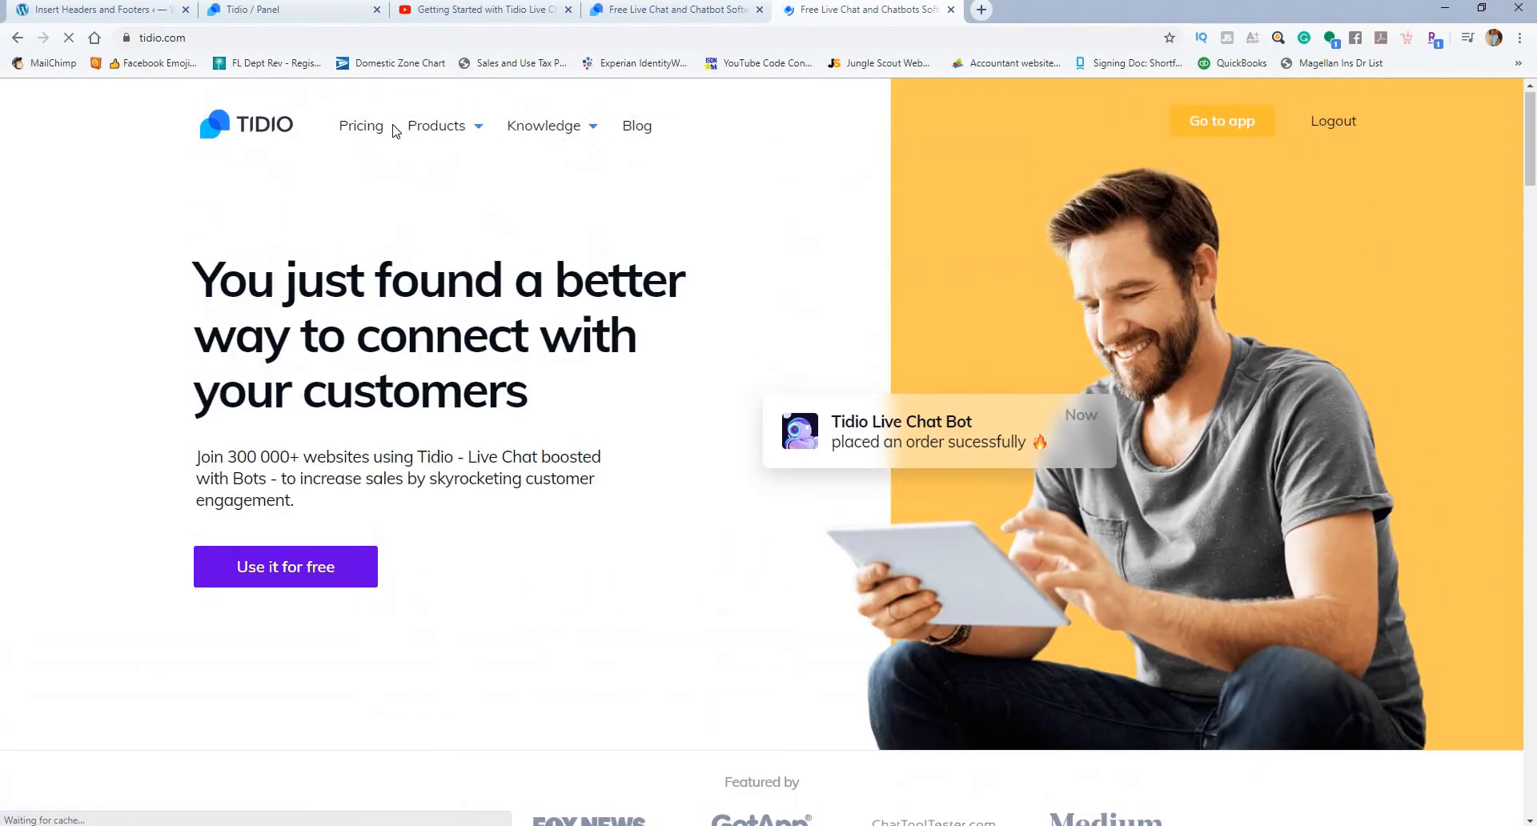
click(370, 127)
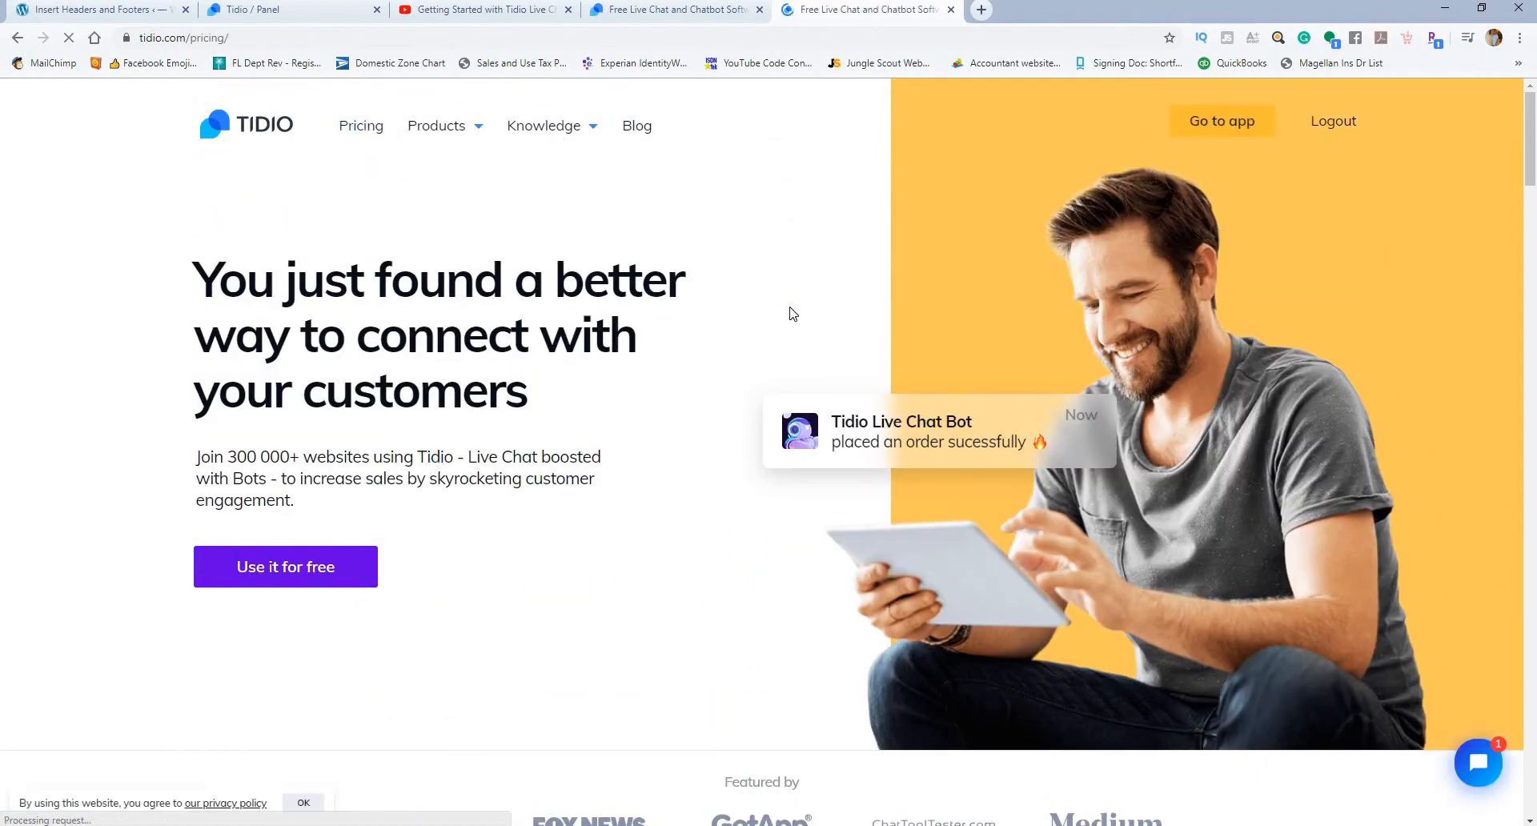
scroll(738, 302, down, 3)
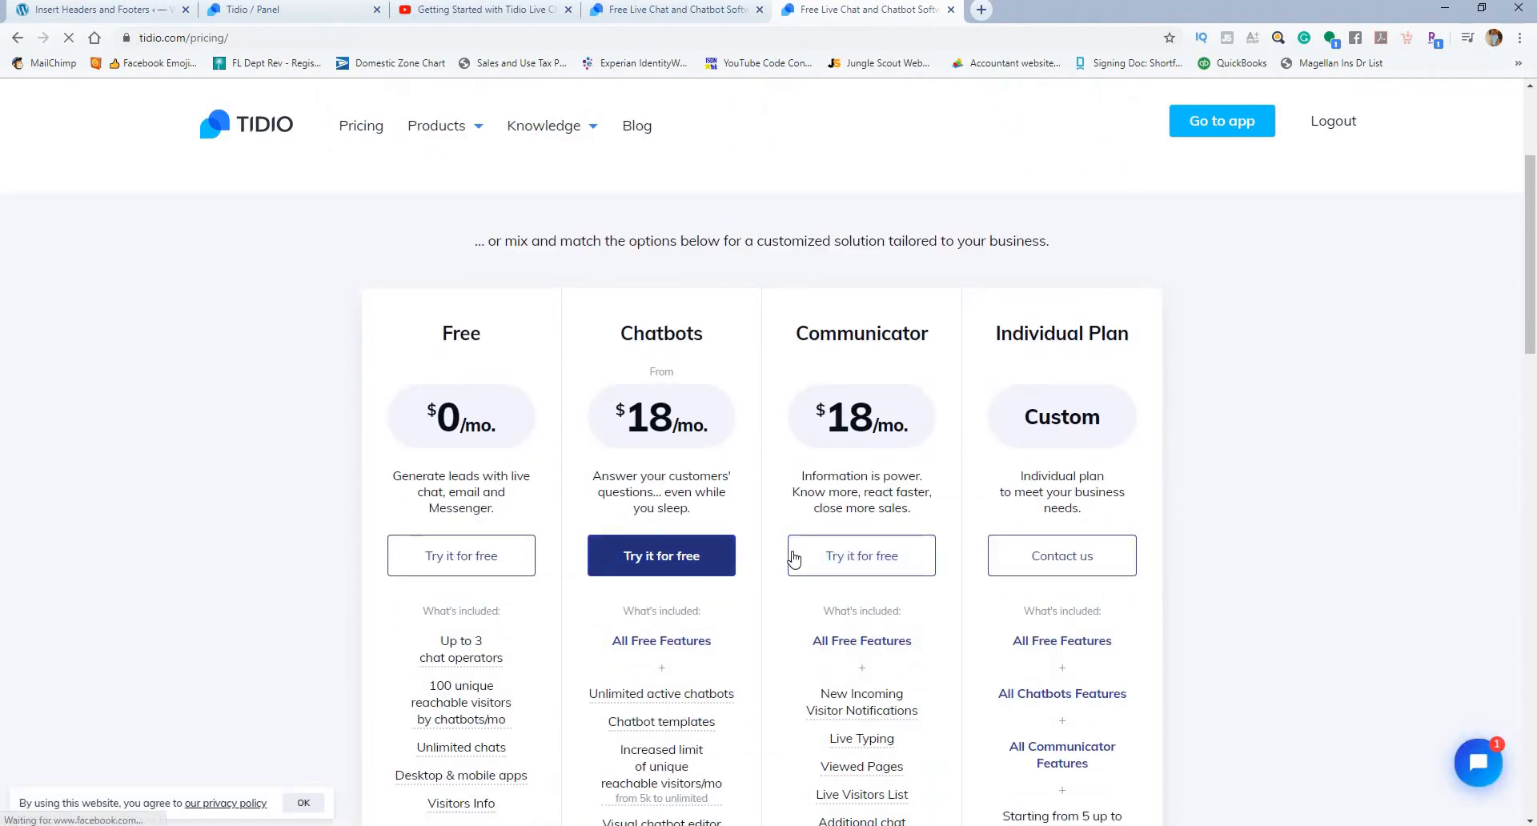
click(950, 11)
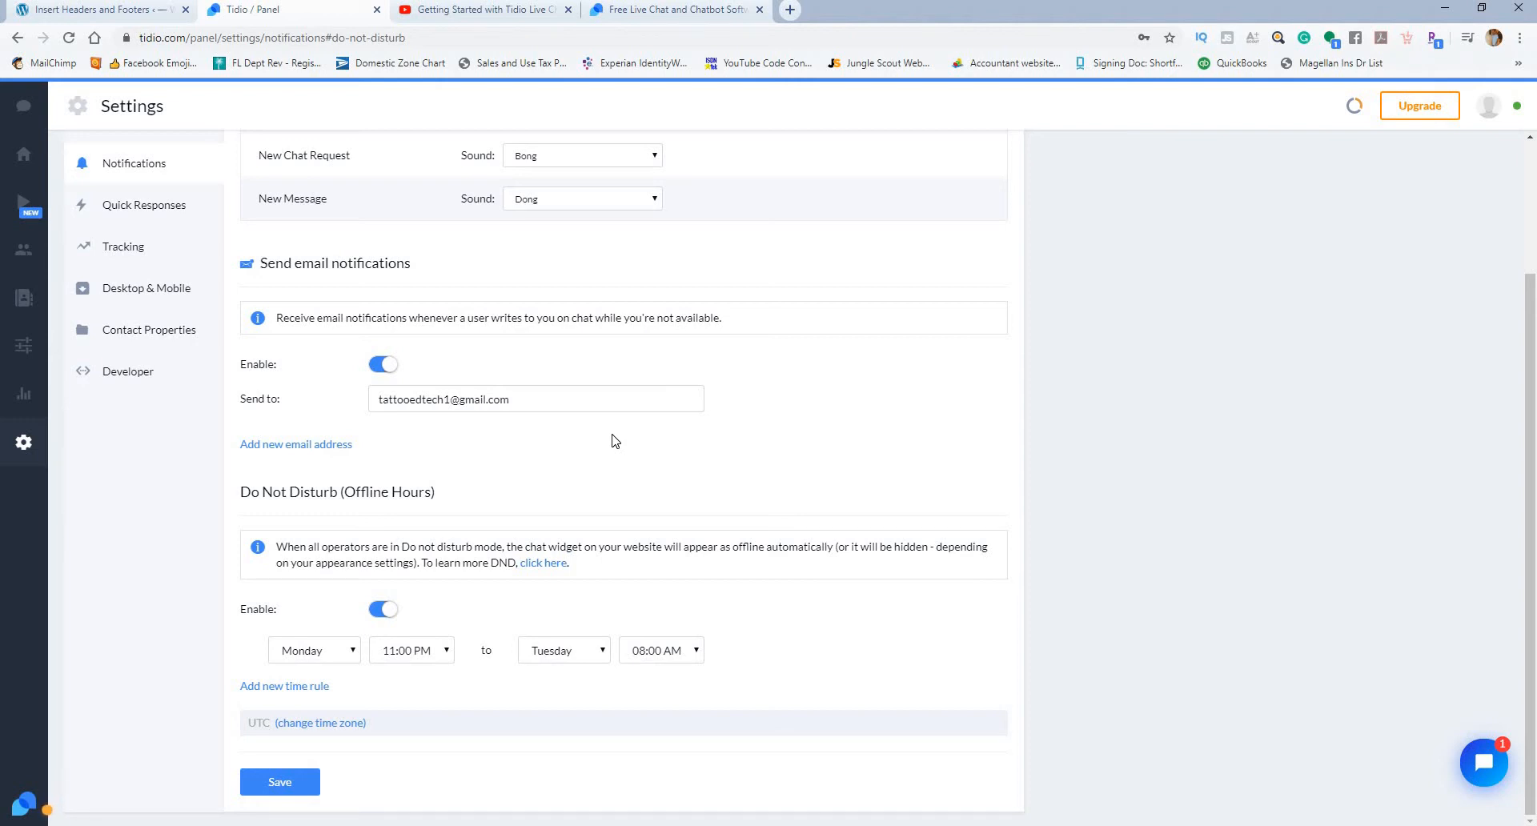
Step: Set the Do Not Disturb rule to start on Monday at 10:00 PM, keeping Tuesday as the end day
click(417, 658)
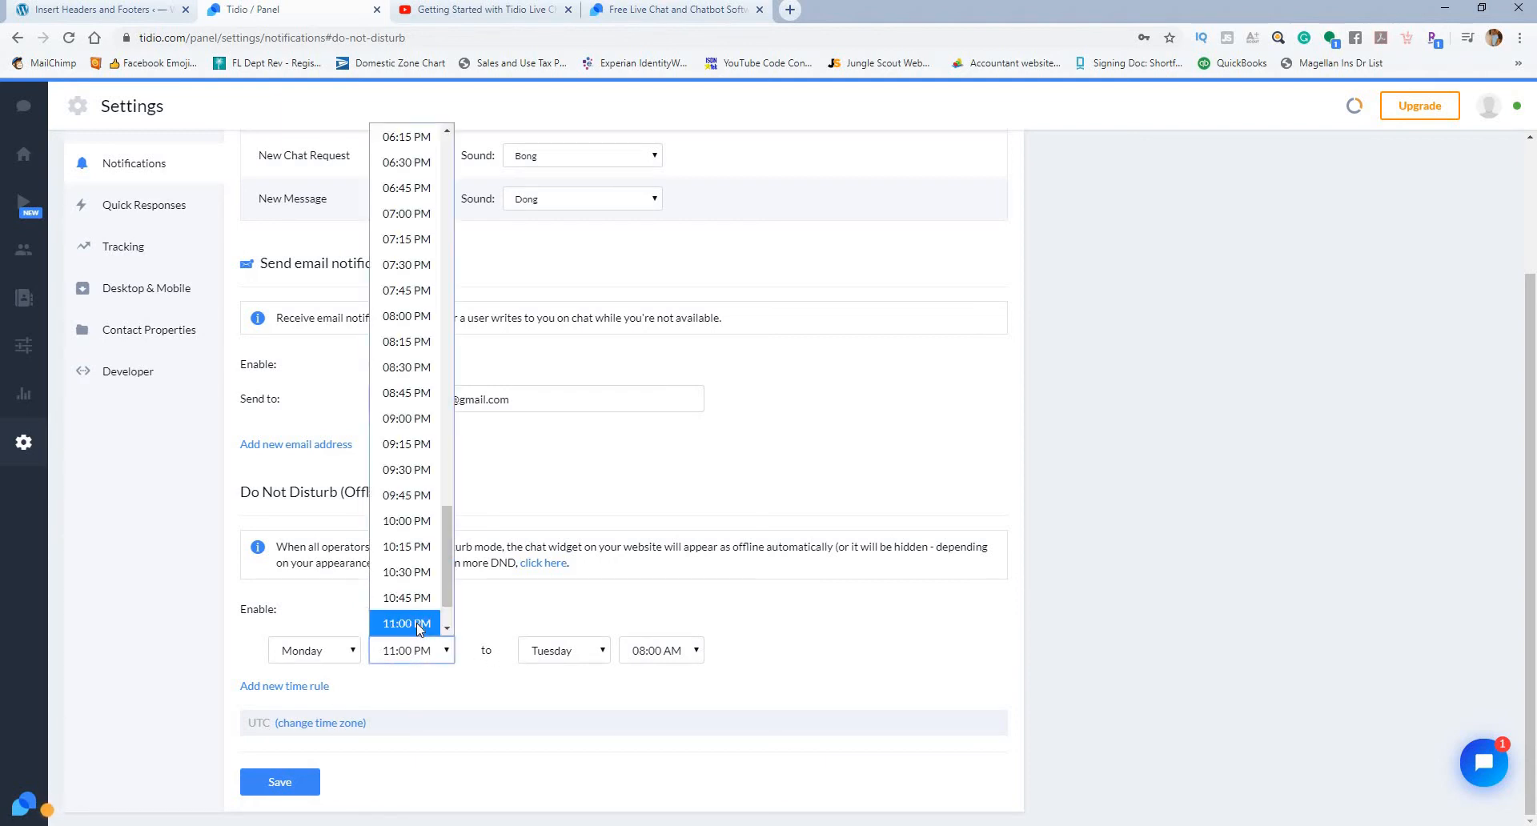
click(408, 521)
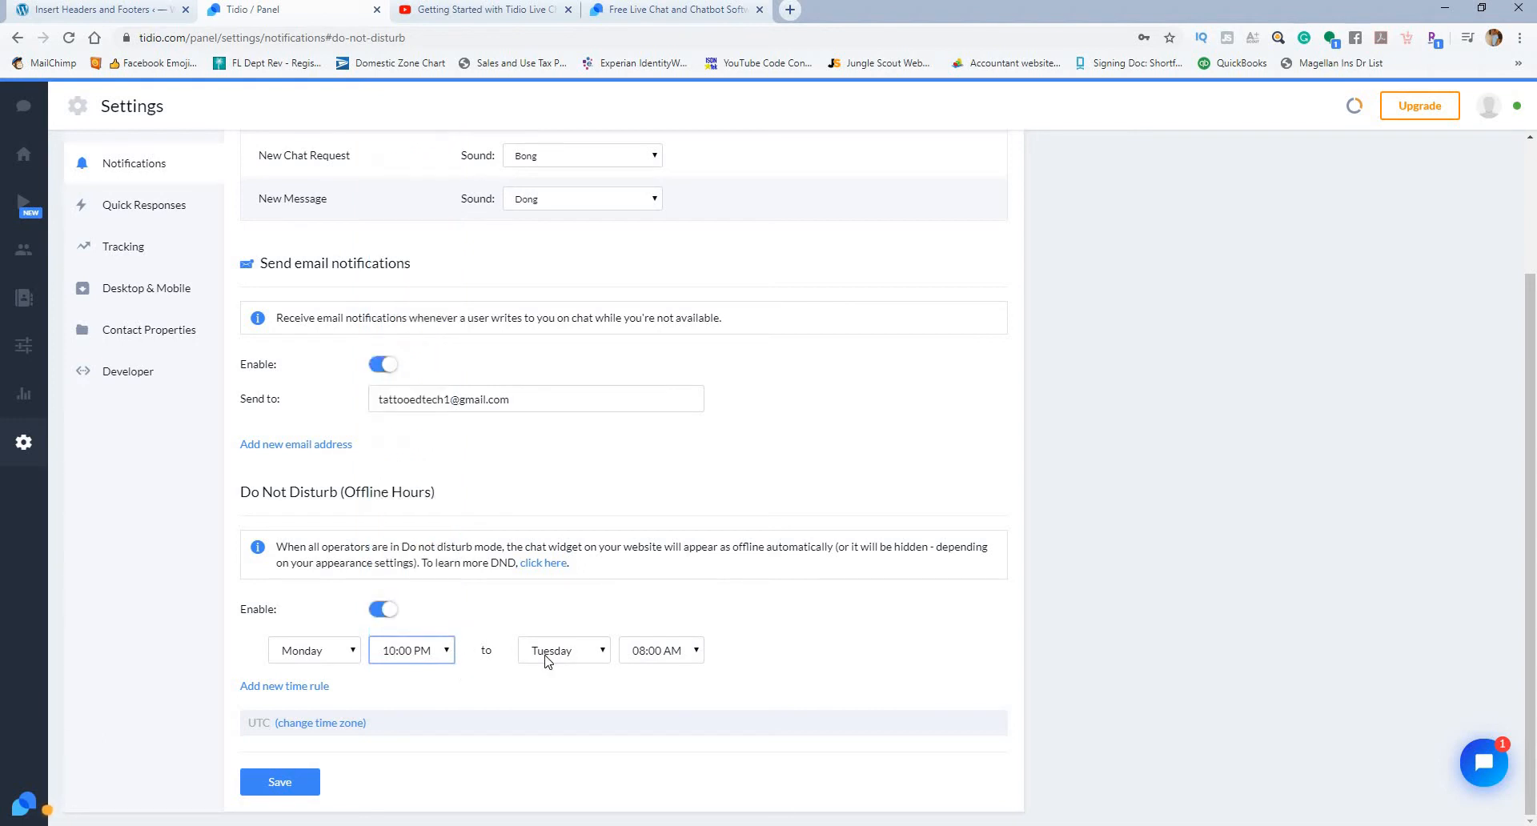
click(575, 653)
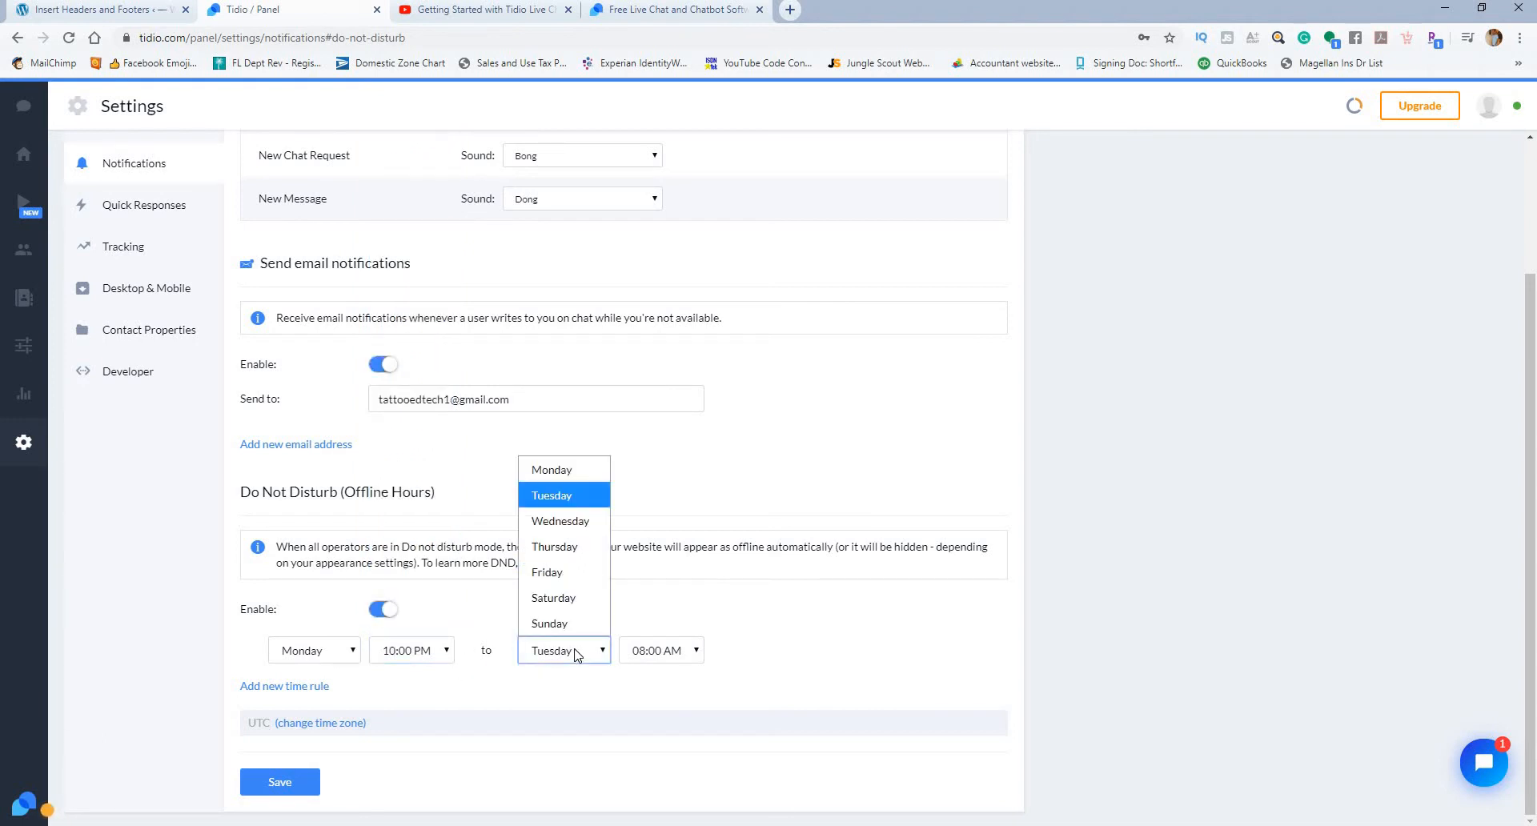
click(559, 682)
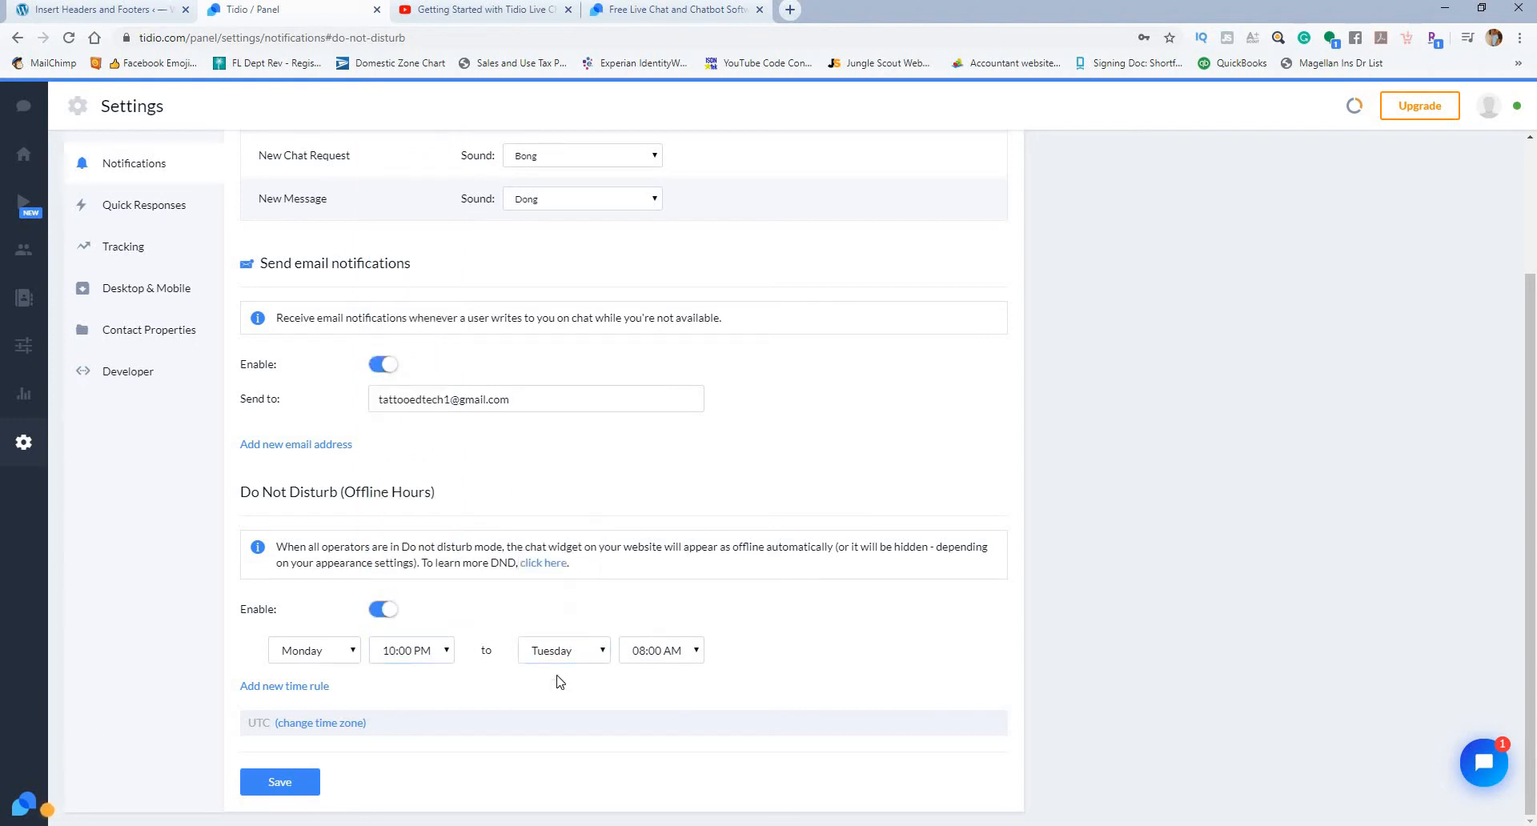
click(294, 780)
Step: Add two more Do Not Disturb time rules and save the notification settings
click(307, 686)
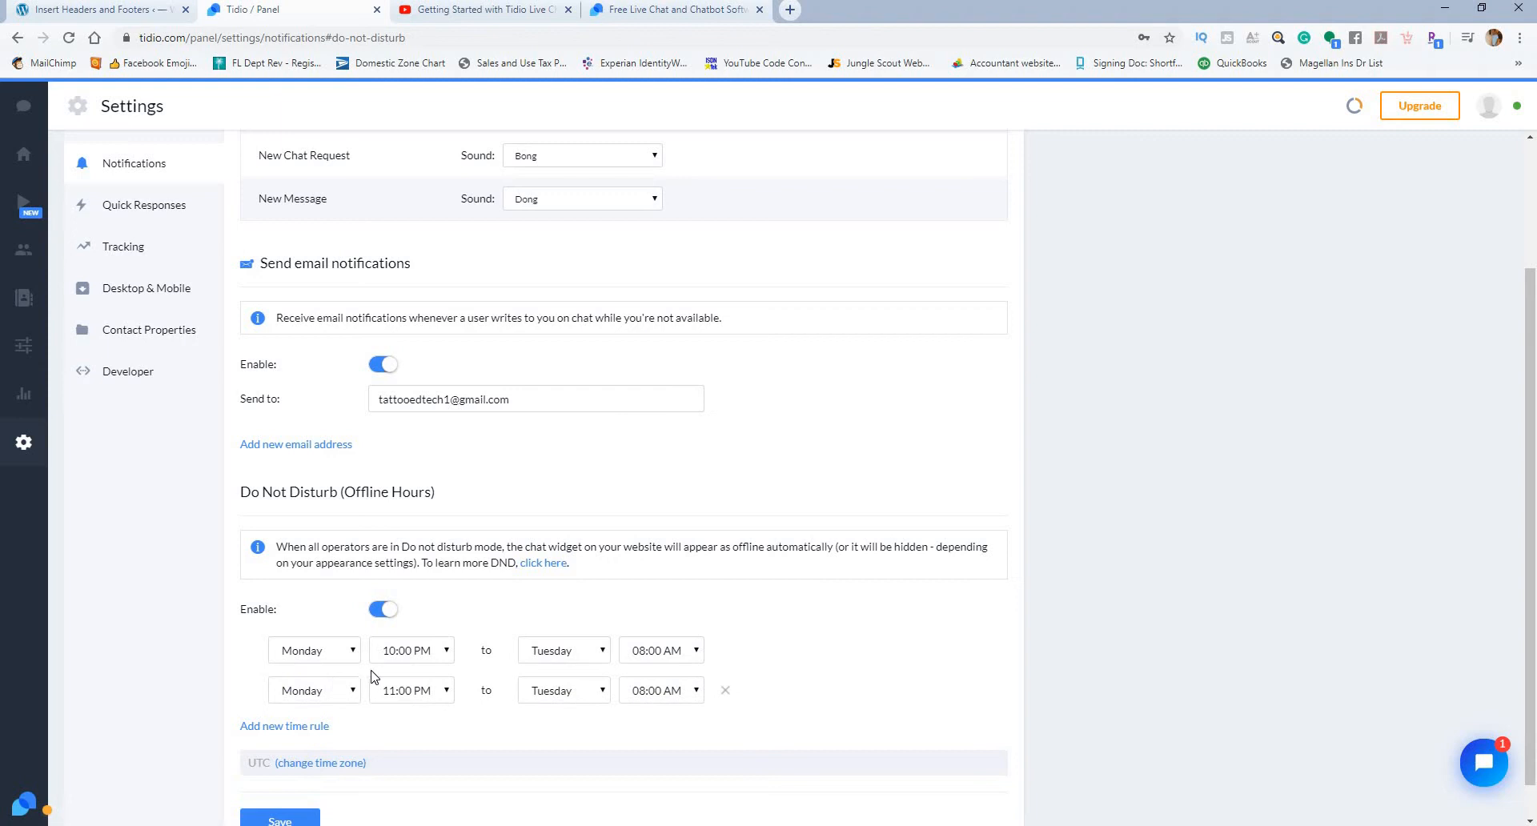
click(297, 726)
scroll(481, 745, down, 1)
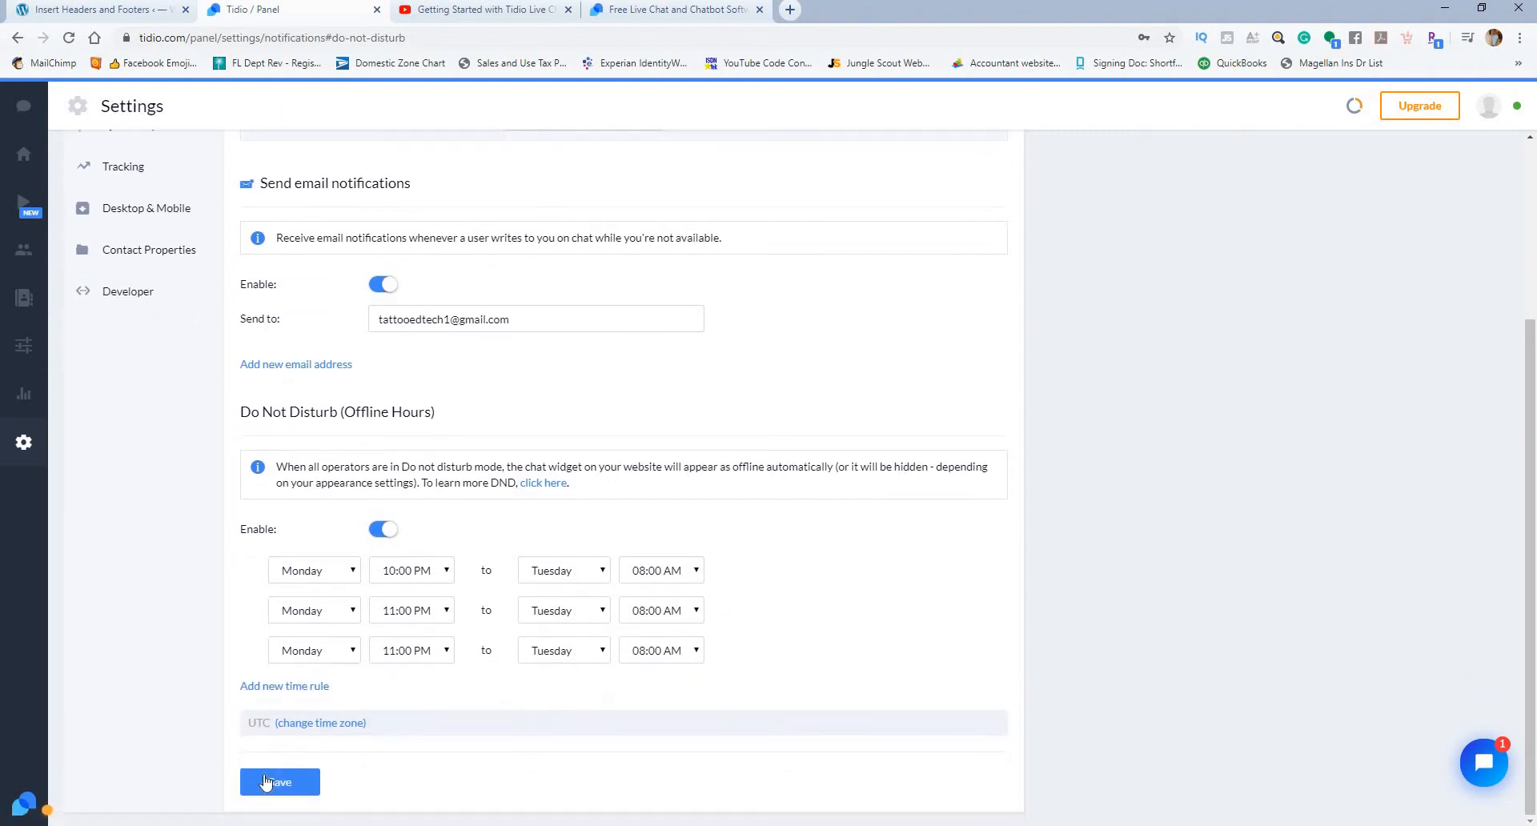
click(267, 781)
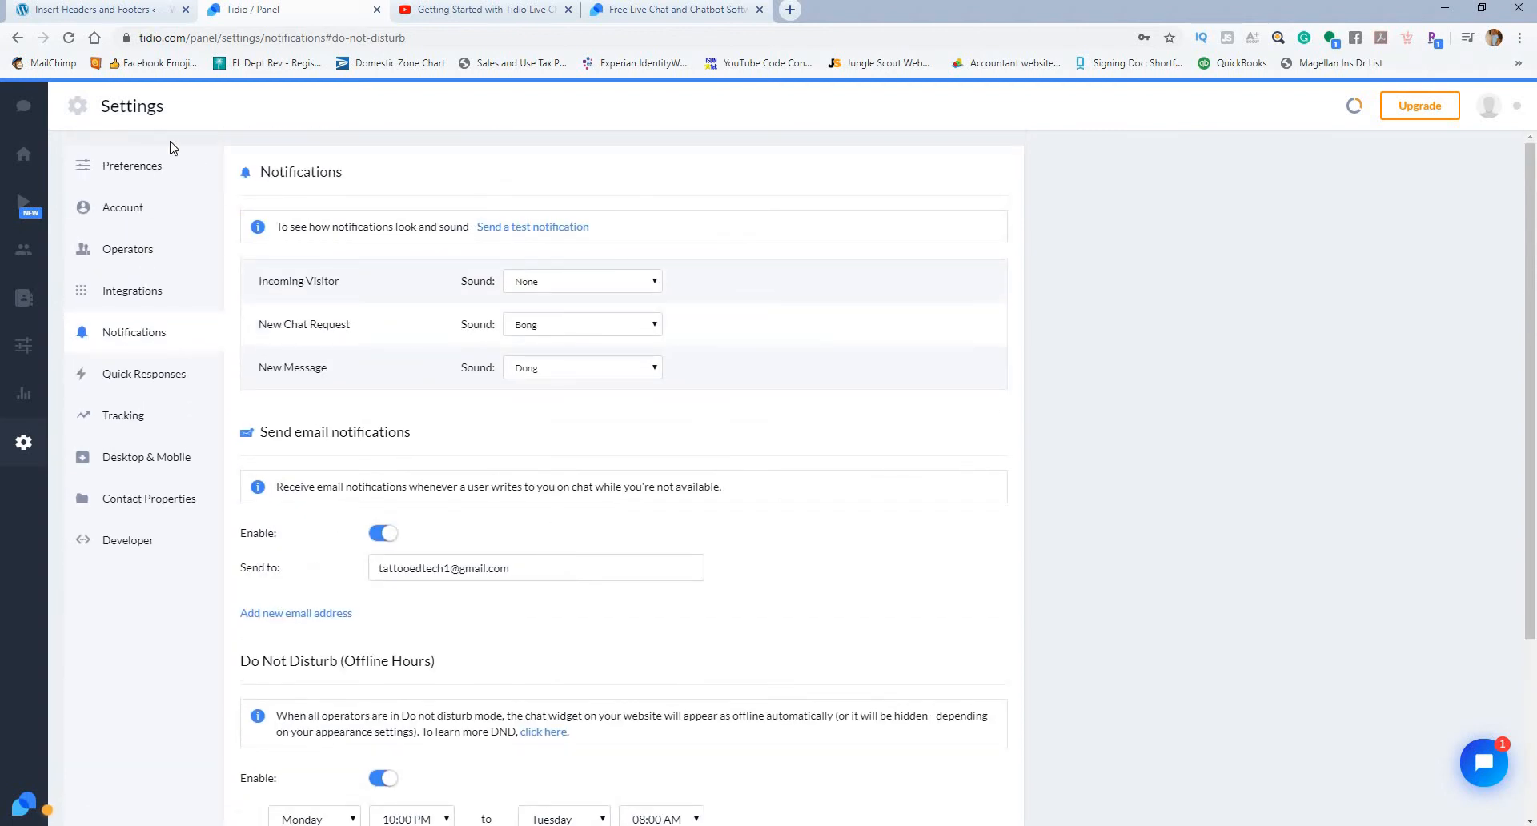
Step: Open Tidio Chat from the WordPress admin and close the extra Tidio login tab
click(120, 9)
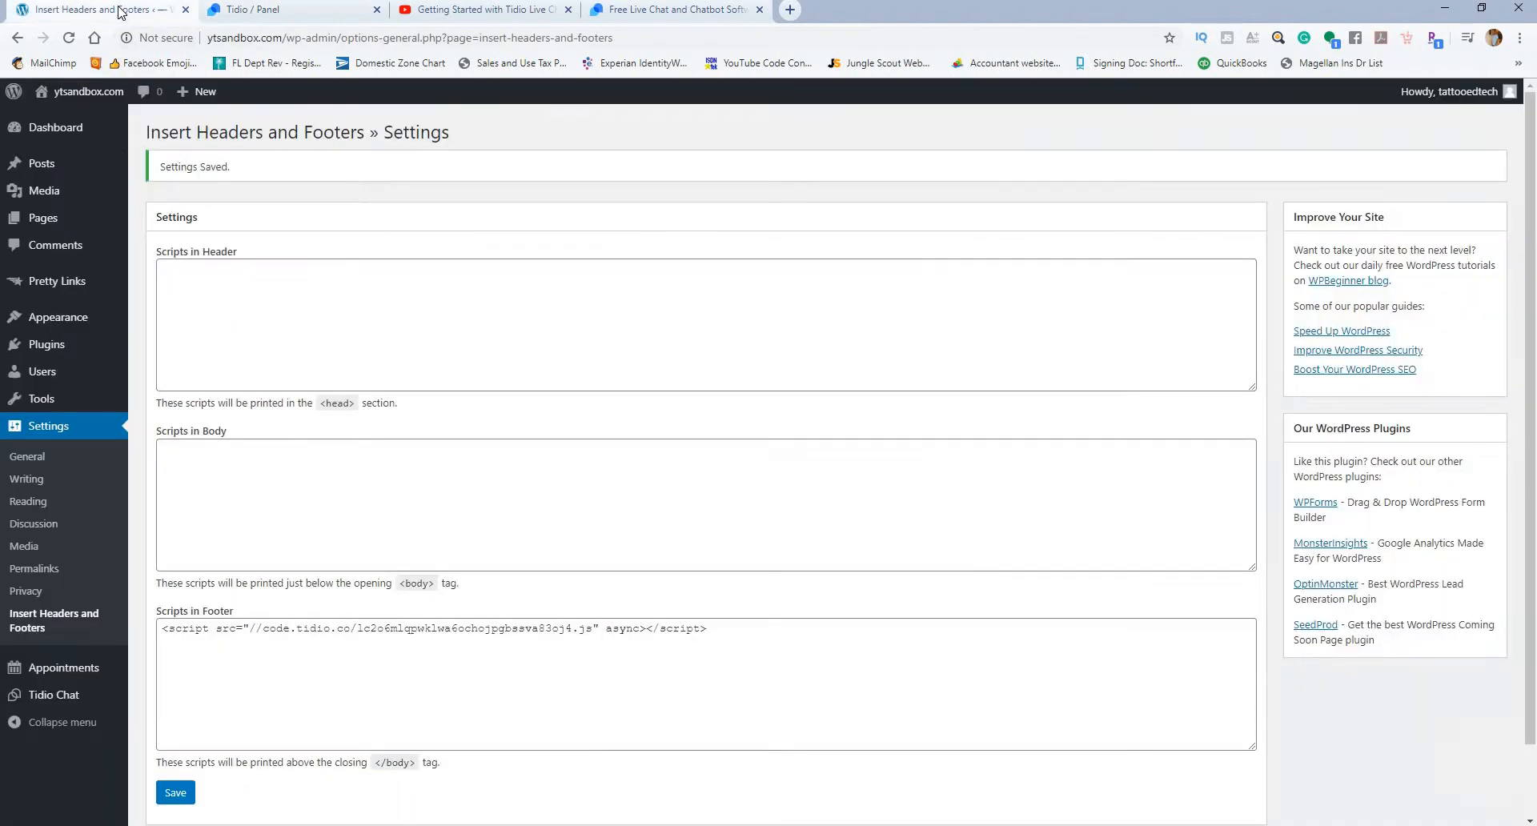
click(51, 694)
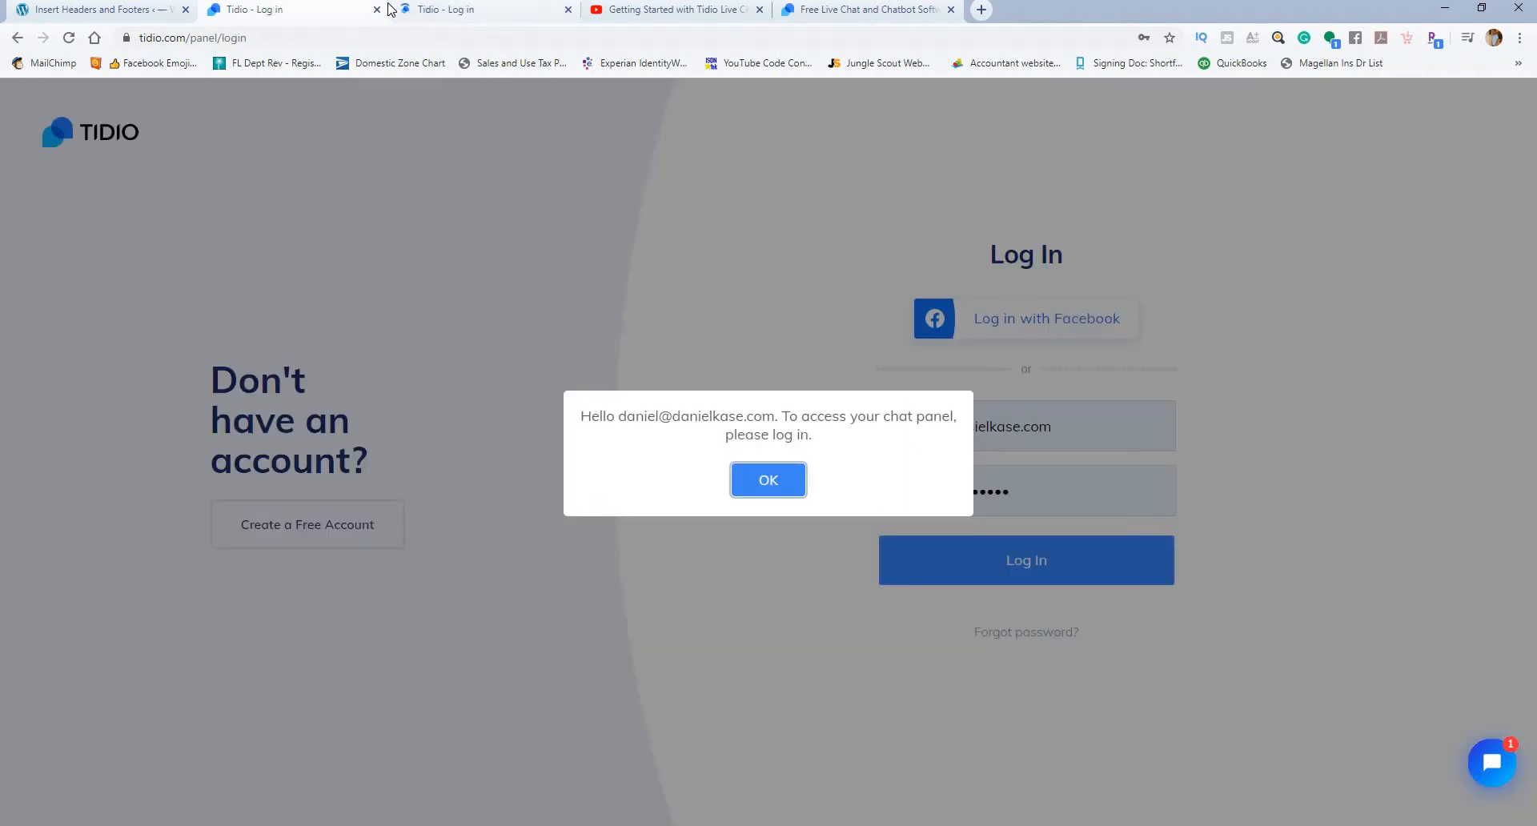
click(568, 9)
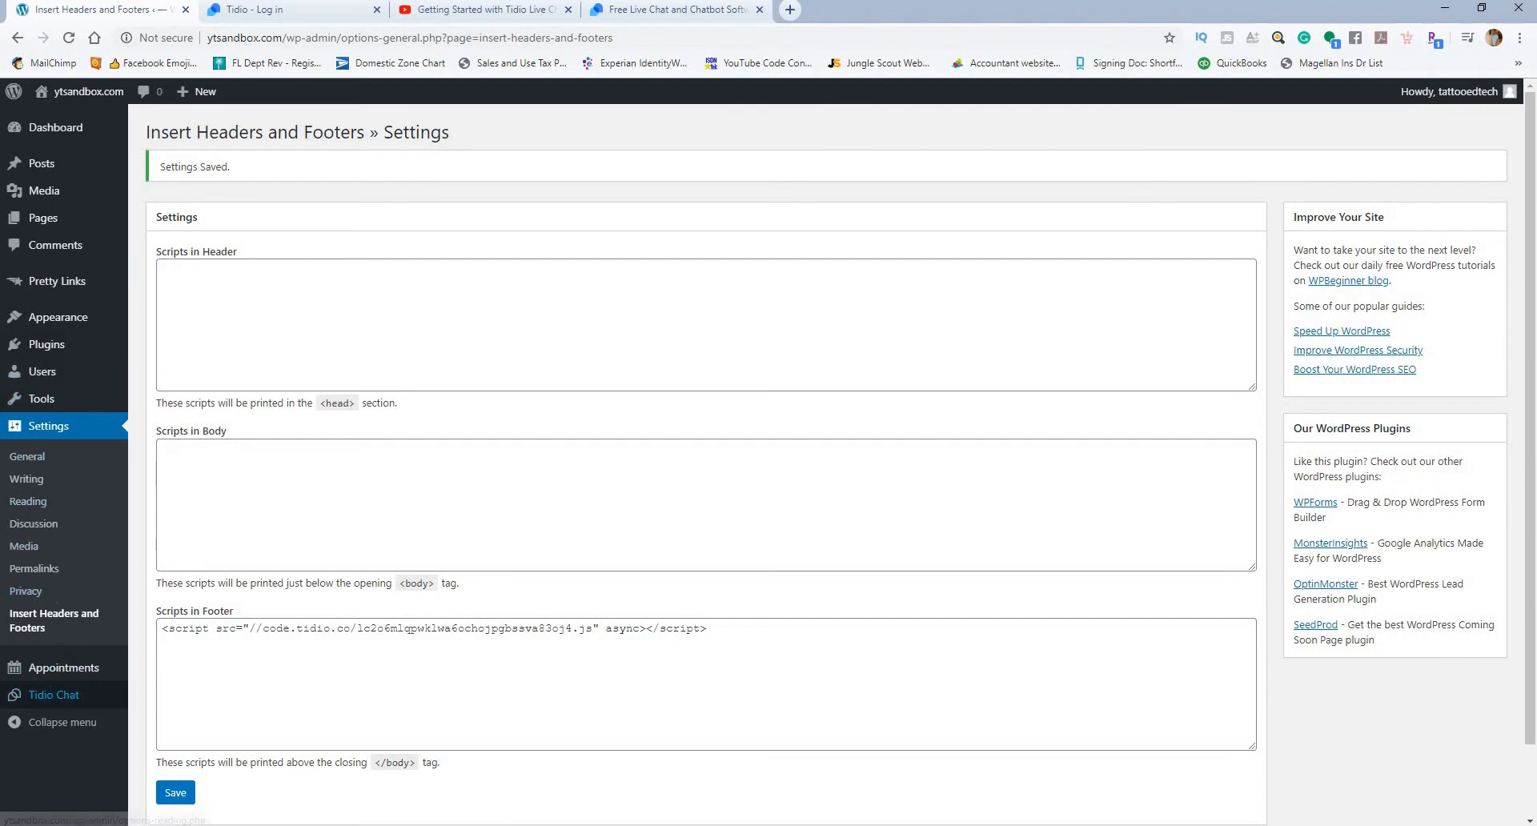
Step: Log back in to the Tidio panel with the account credentials
click(282, 10)
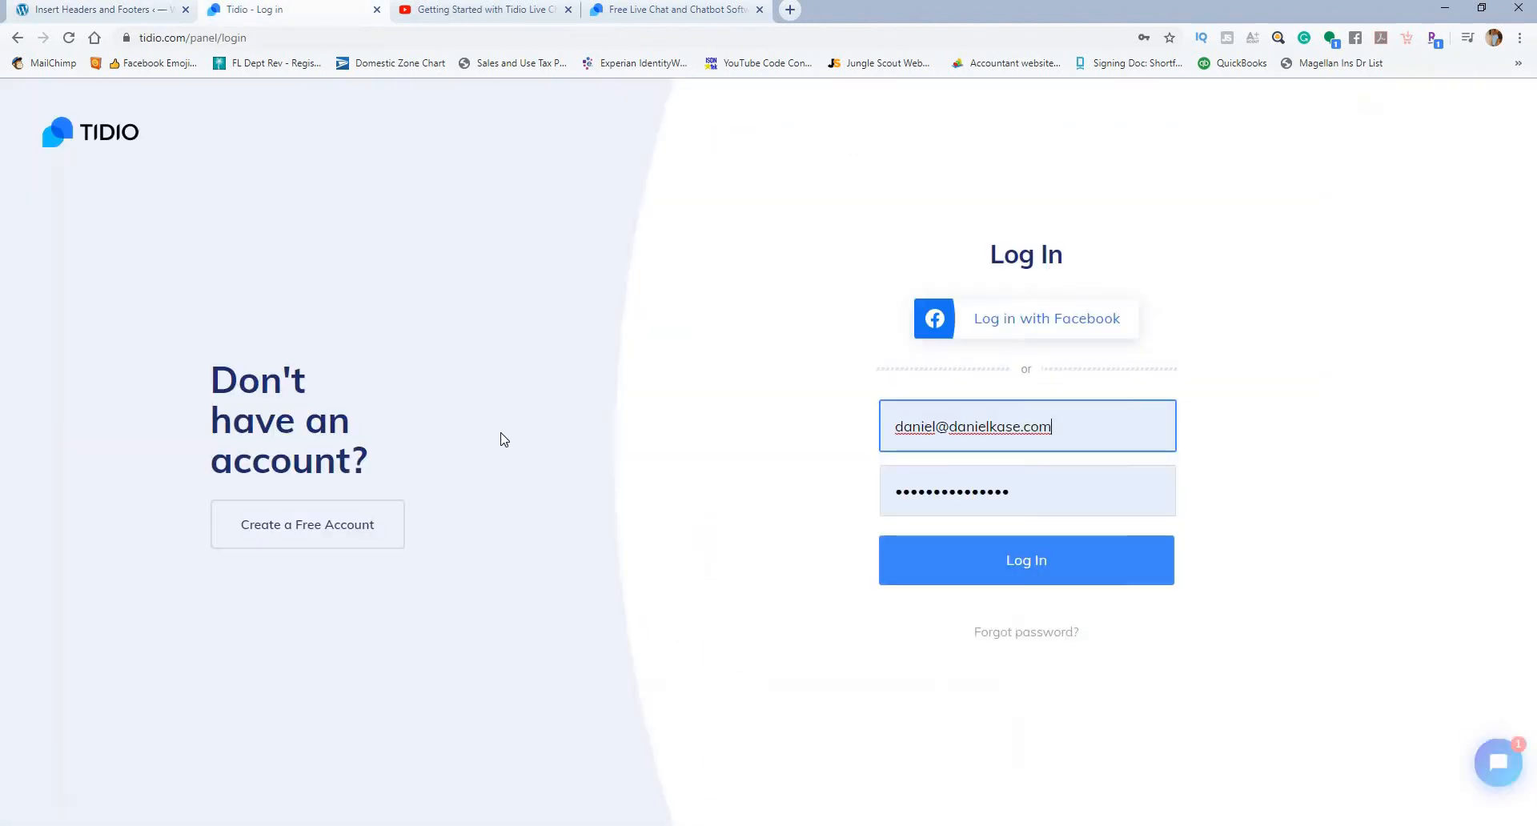
click(1061, 401)
key(ctrl+a)
click(906, 564)
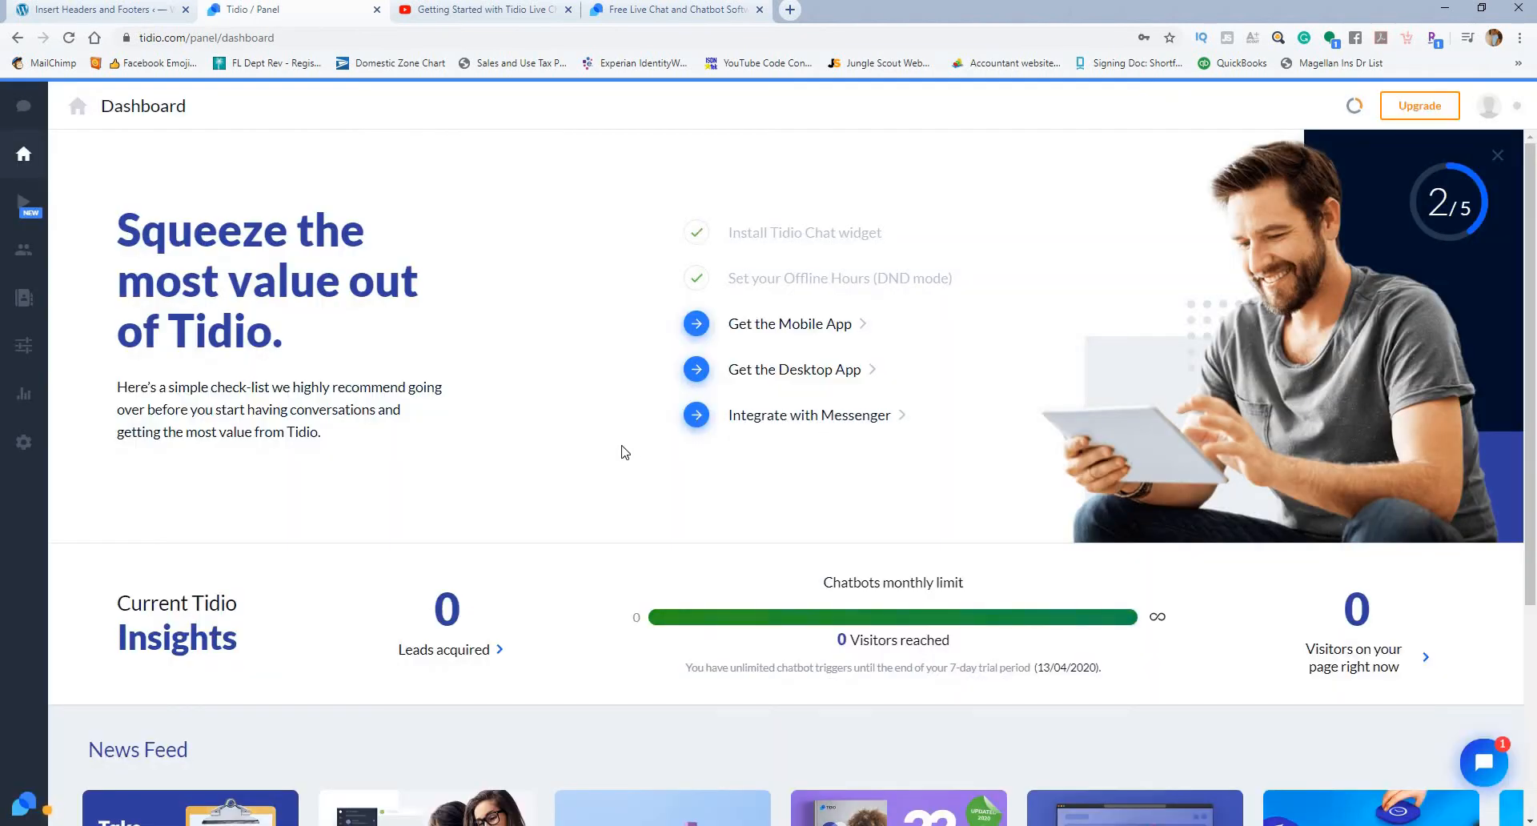
Step: Look over the Tidio dashboard, then launch a simulated visitor conversation from Conversations and close its window
scroll(580, 390, down, 4)
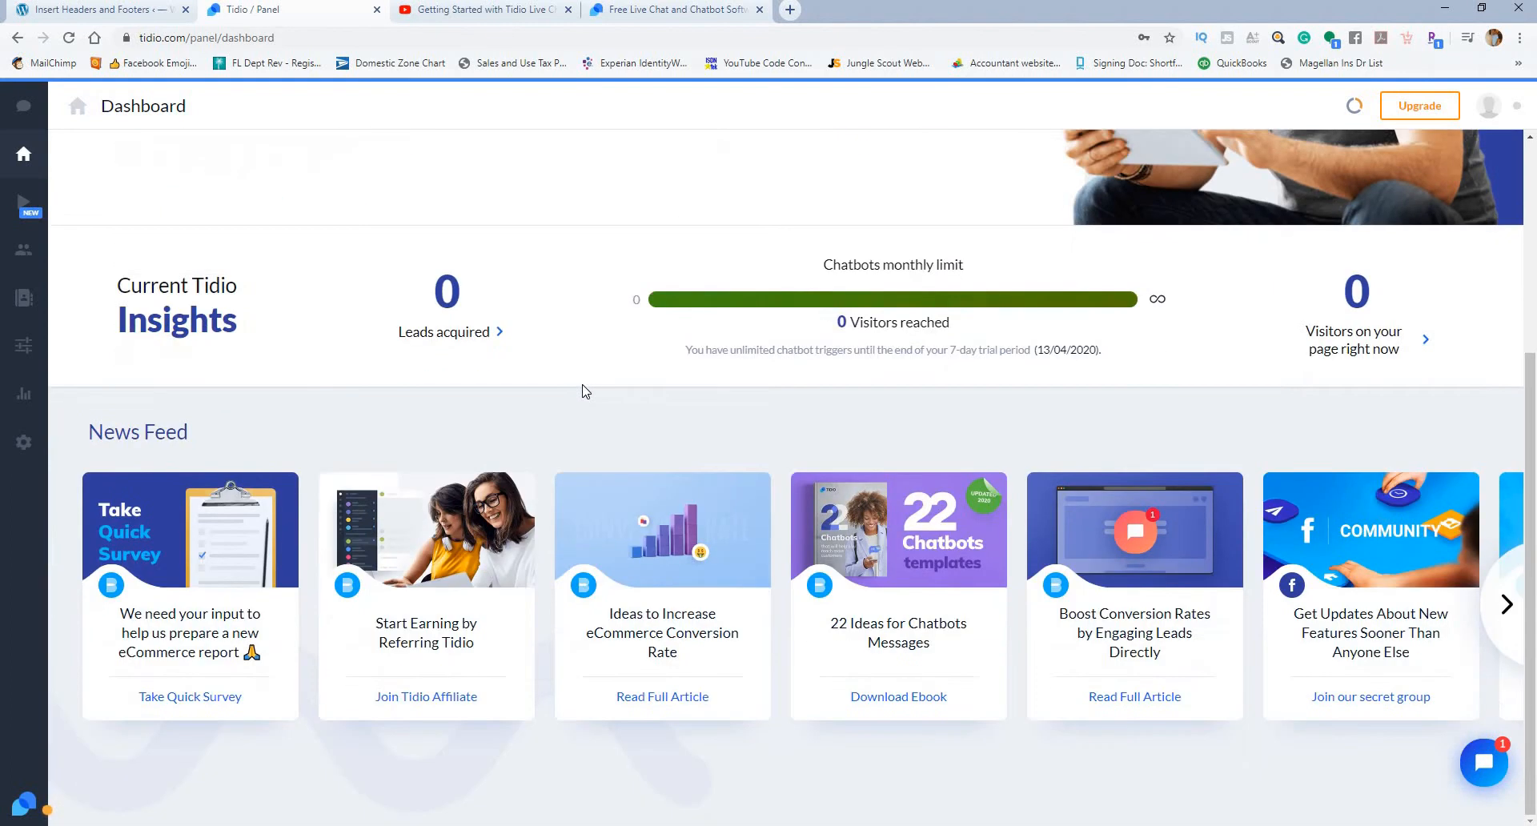
scroll(590, 389, up, 4)
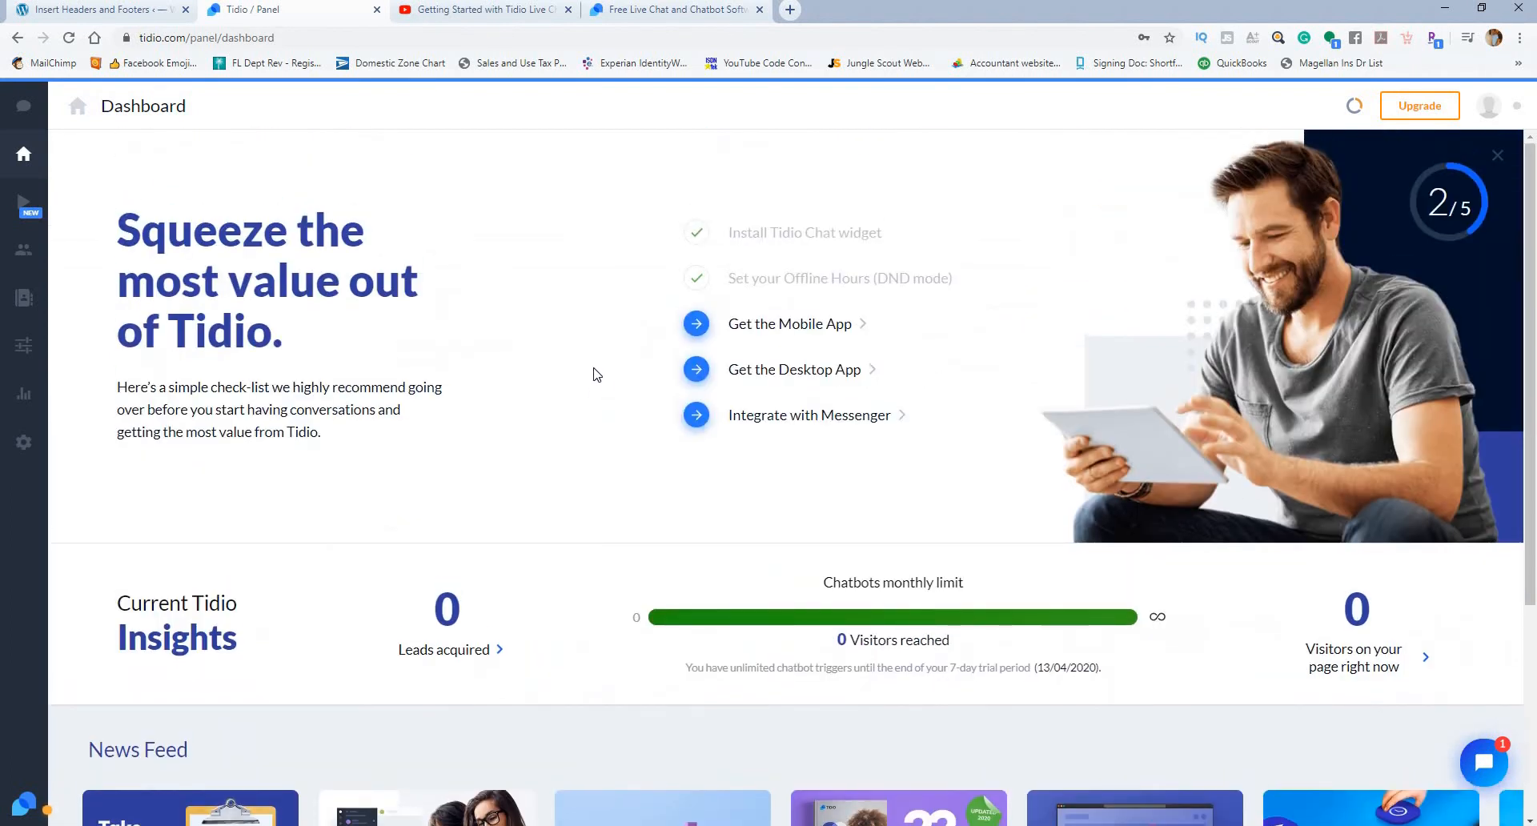
click(19, 112)
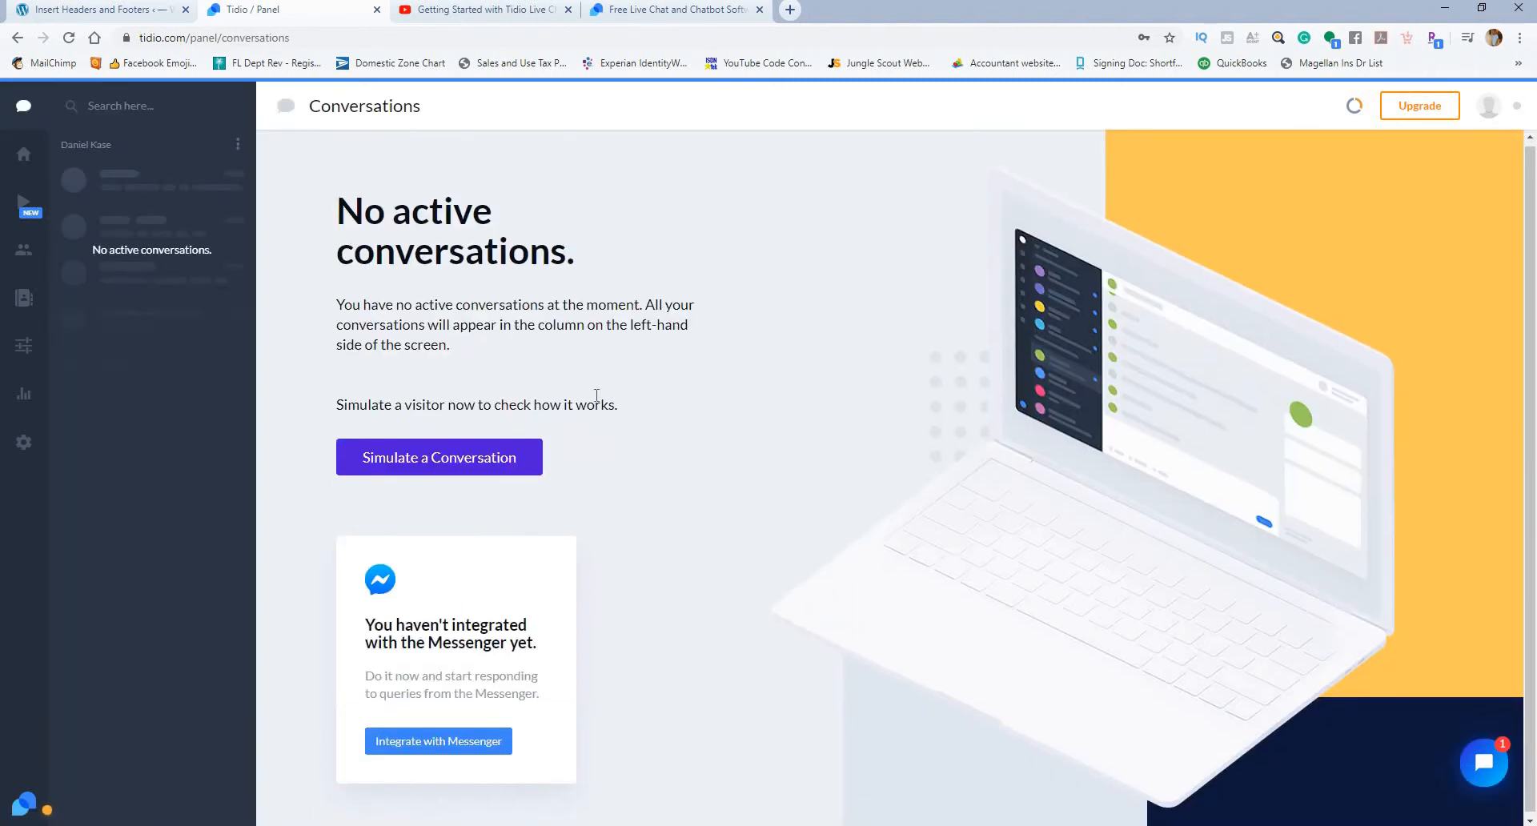
click(430, 458)
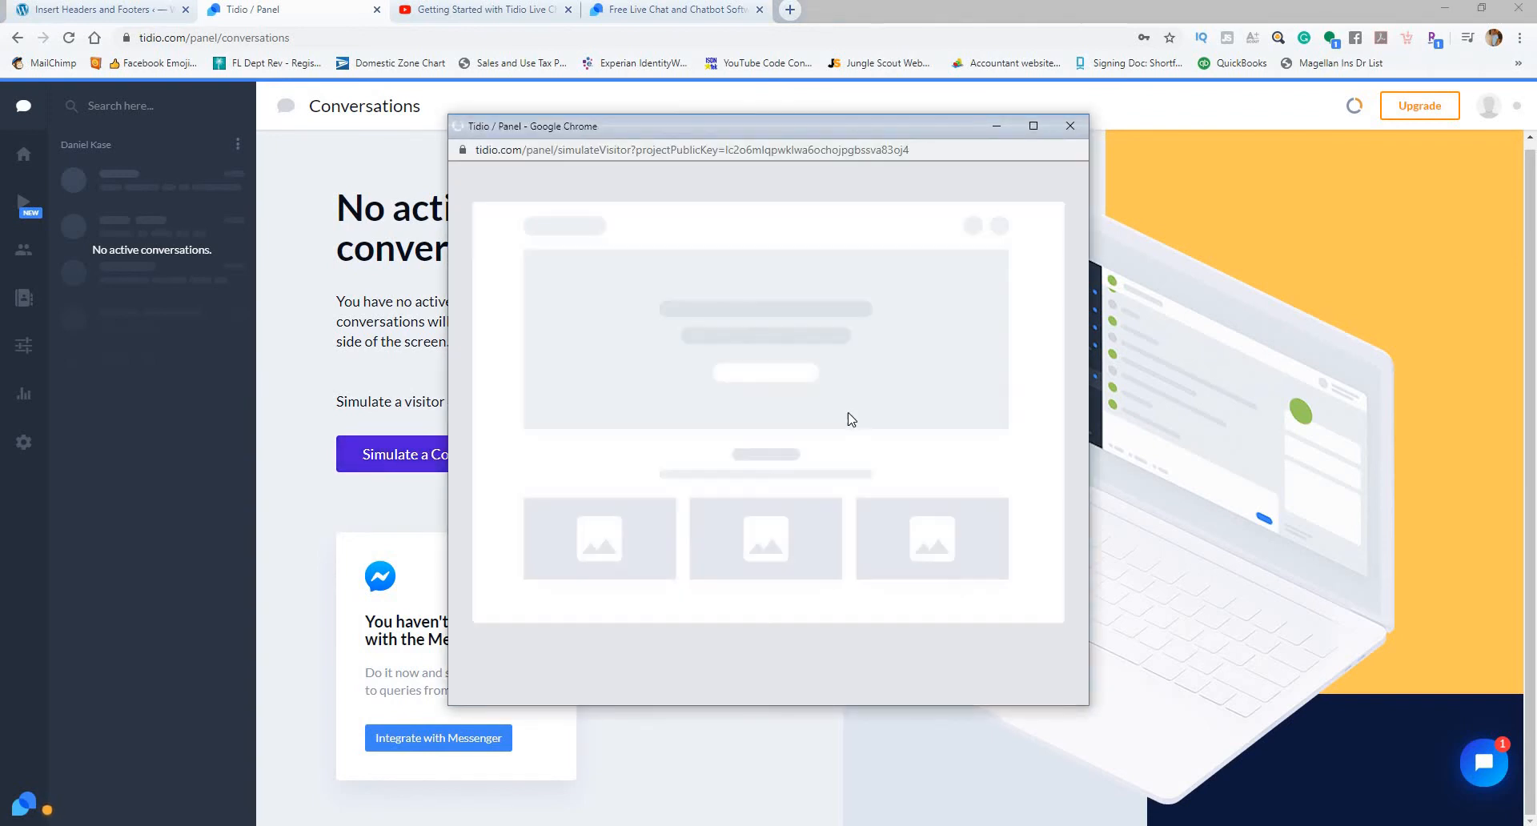
click(1071, 126)
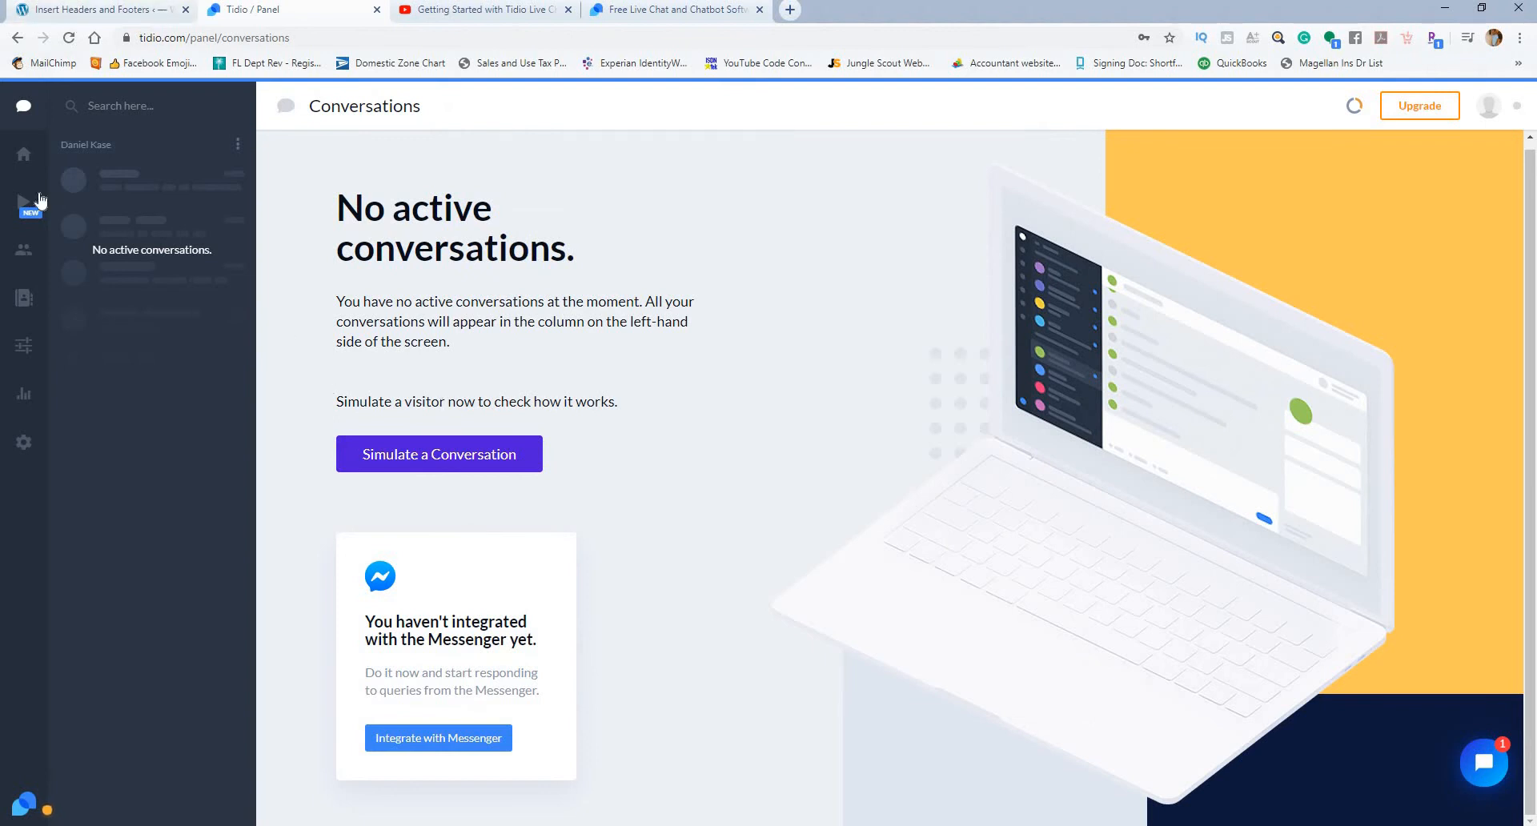
Step: Look over the dashboard checklist and insights again, then open the Chatbots section
click(24, 155)
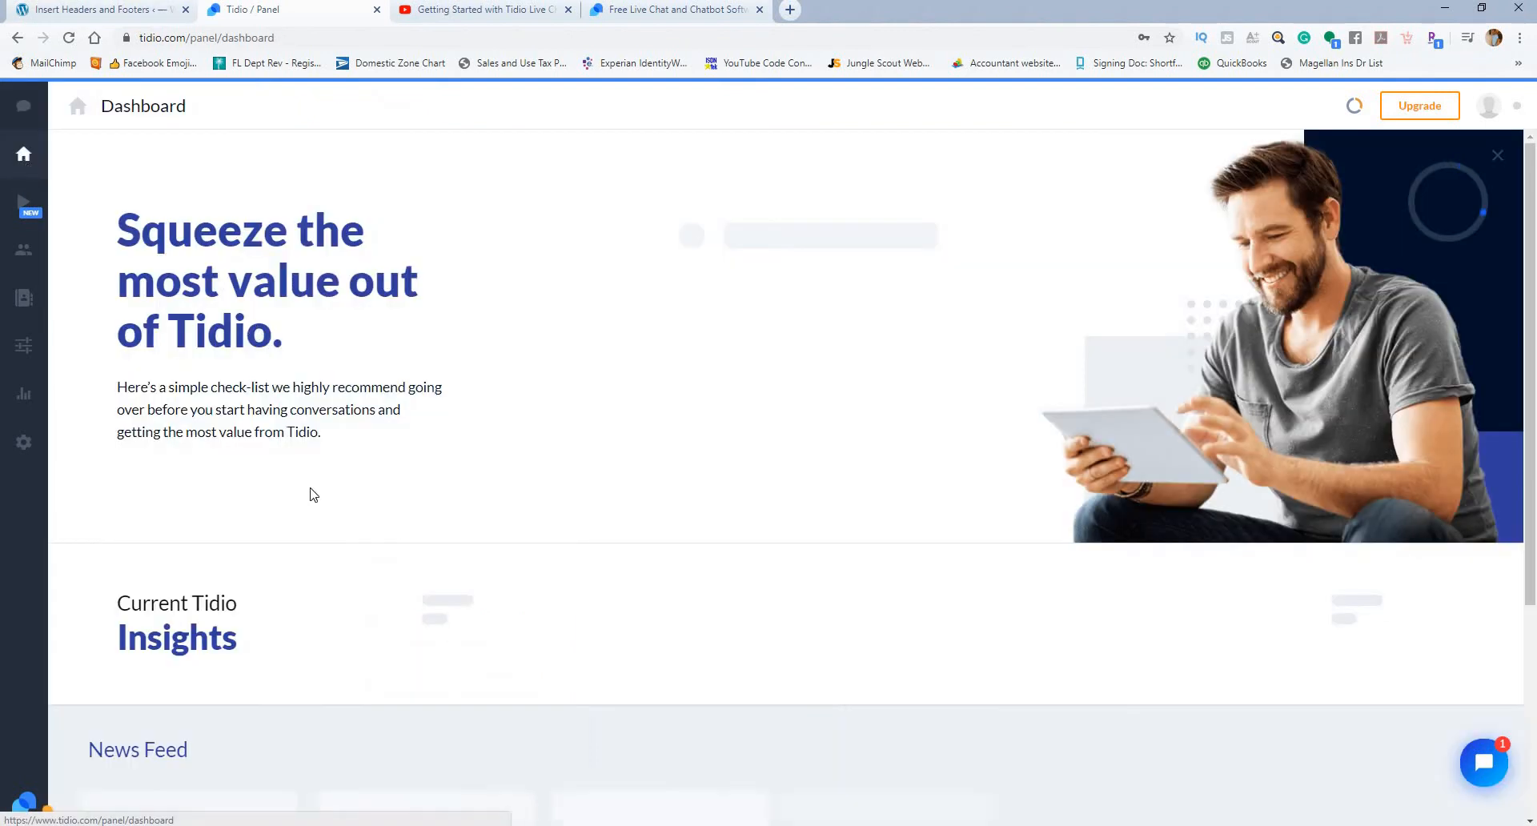
scroll(313, 495, down, 5)
scroll(400, 512, up, 5)
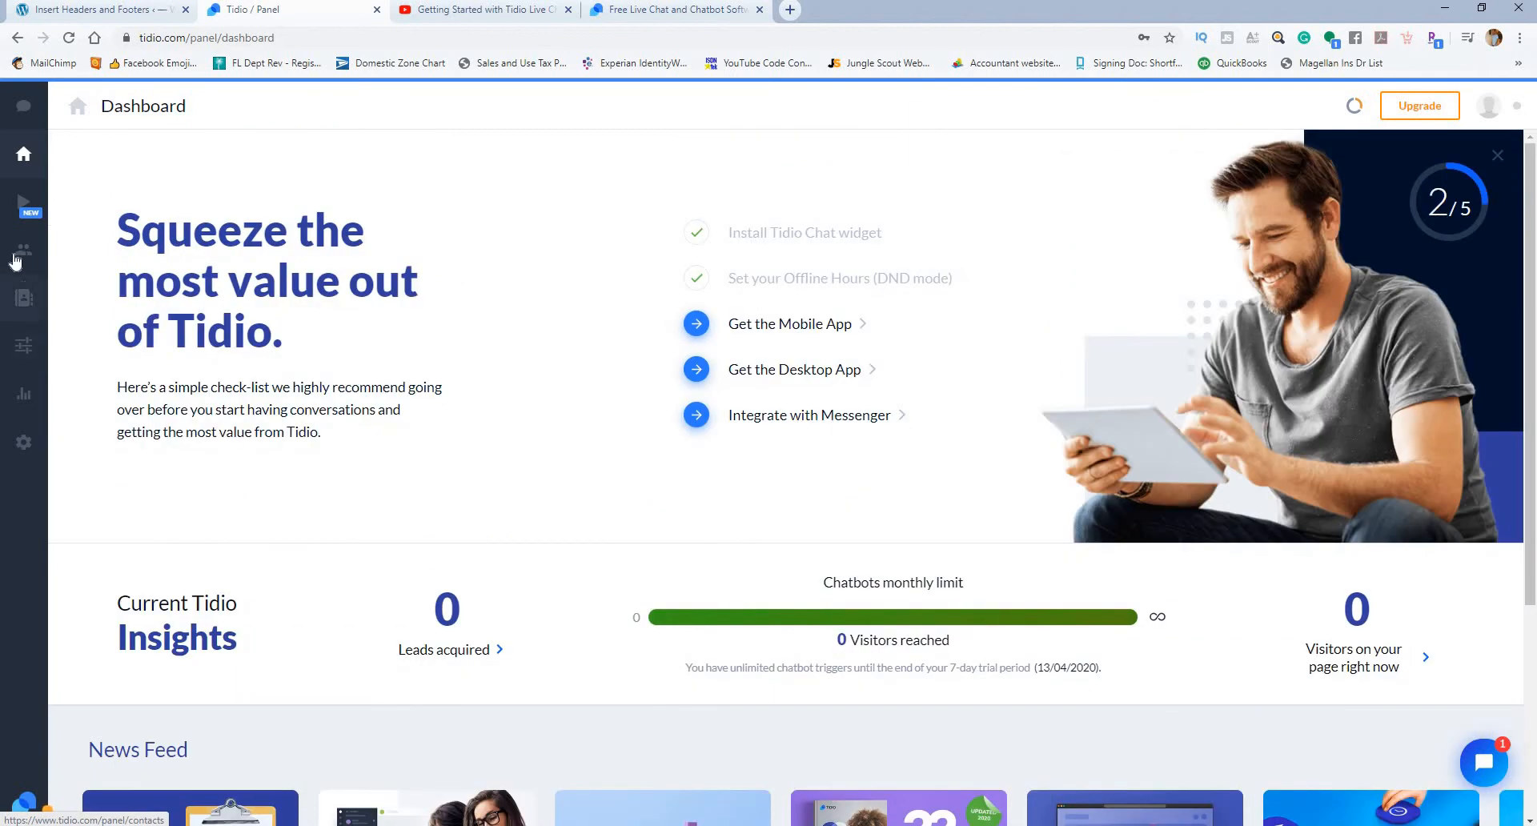
click(26, 214)
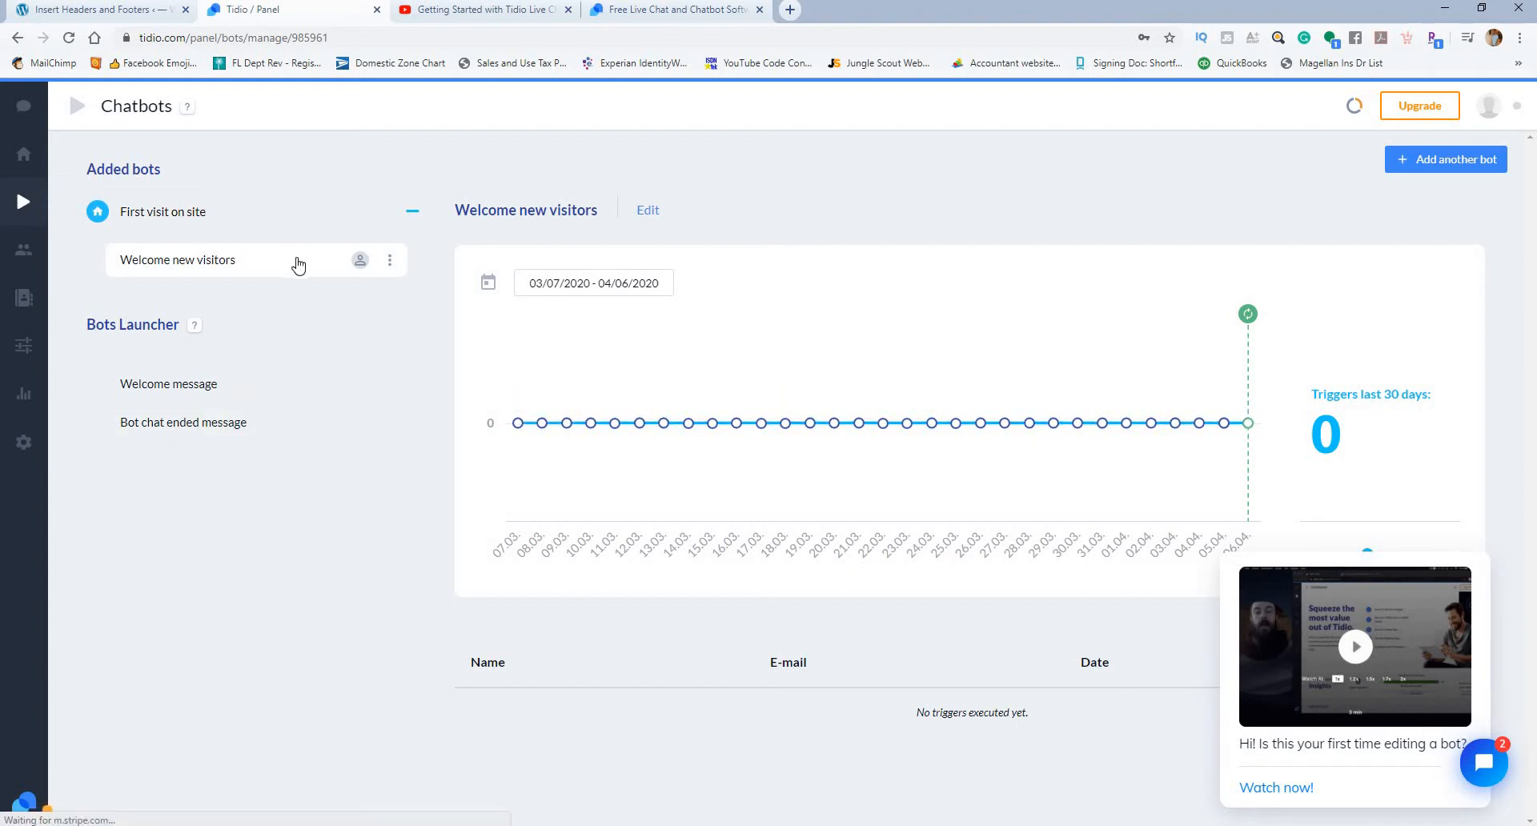
Step: Open the ytsandbox.com site in a new tab and expand its chat widget to check the installation
click(95, 9)
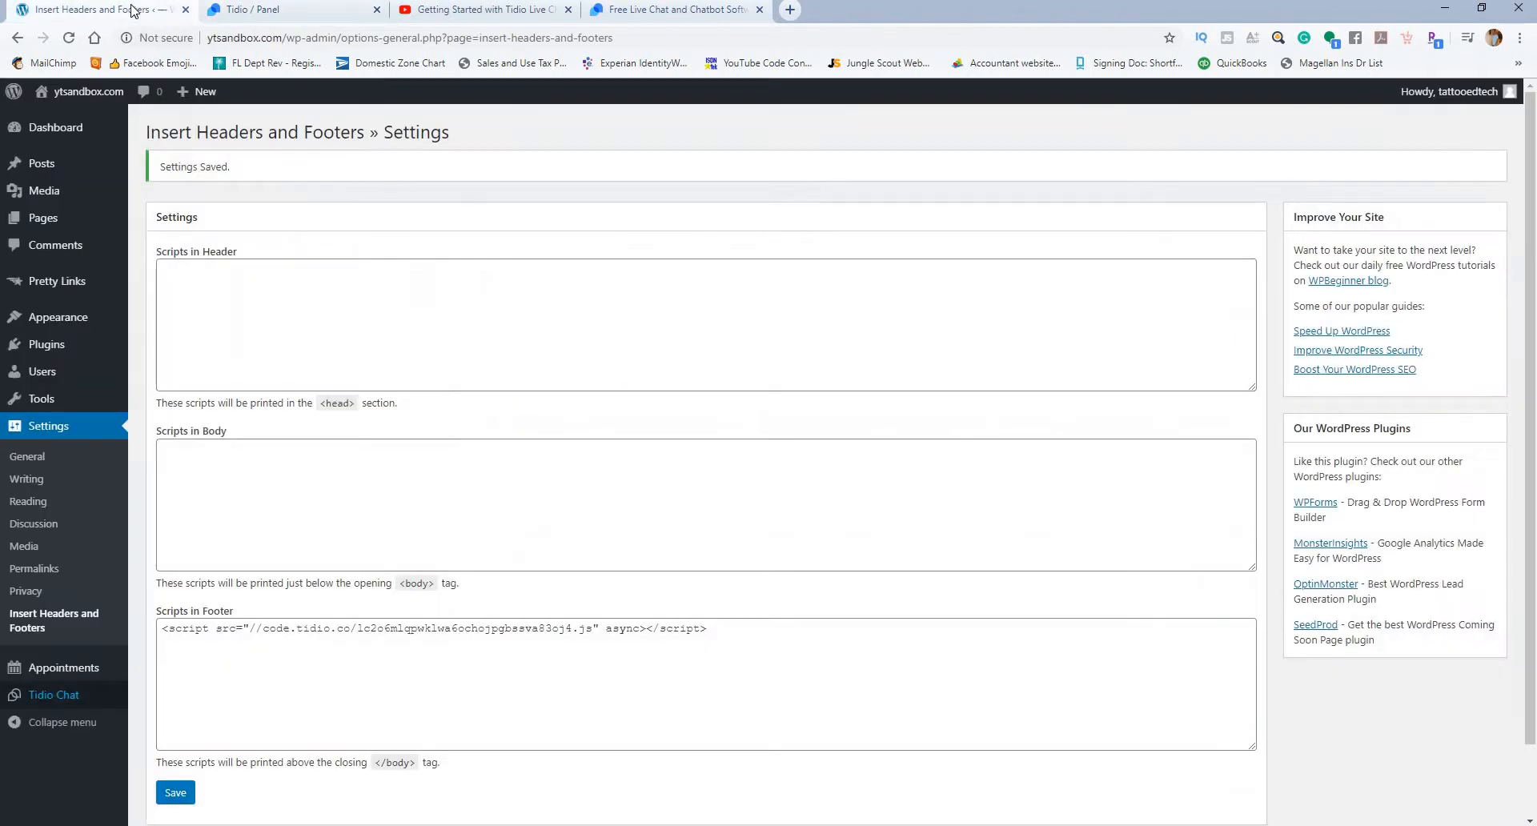
right_click(68, 119)
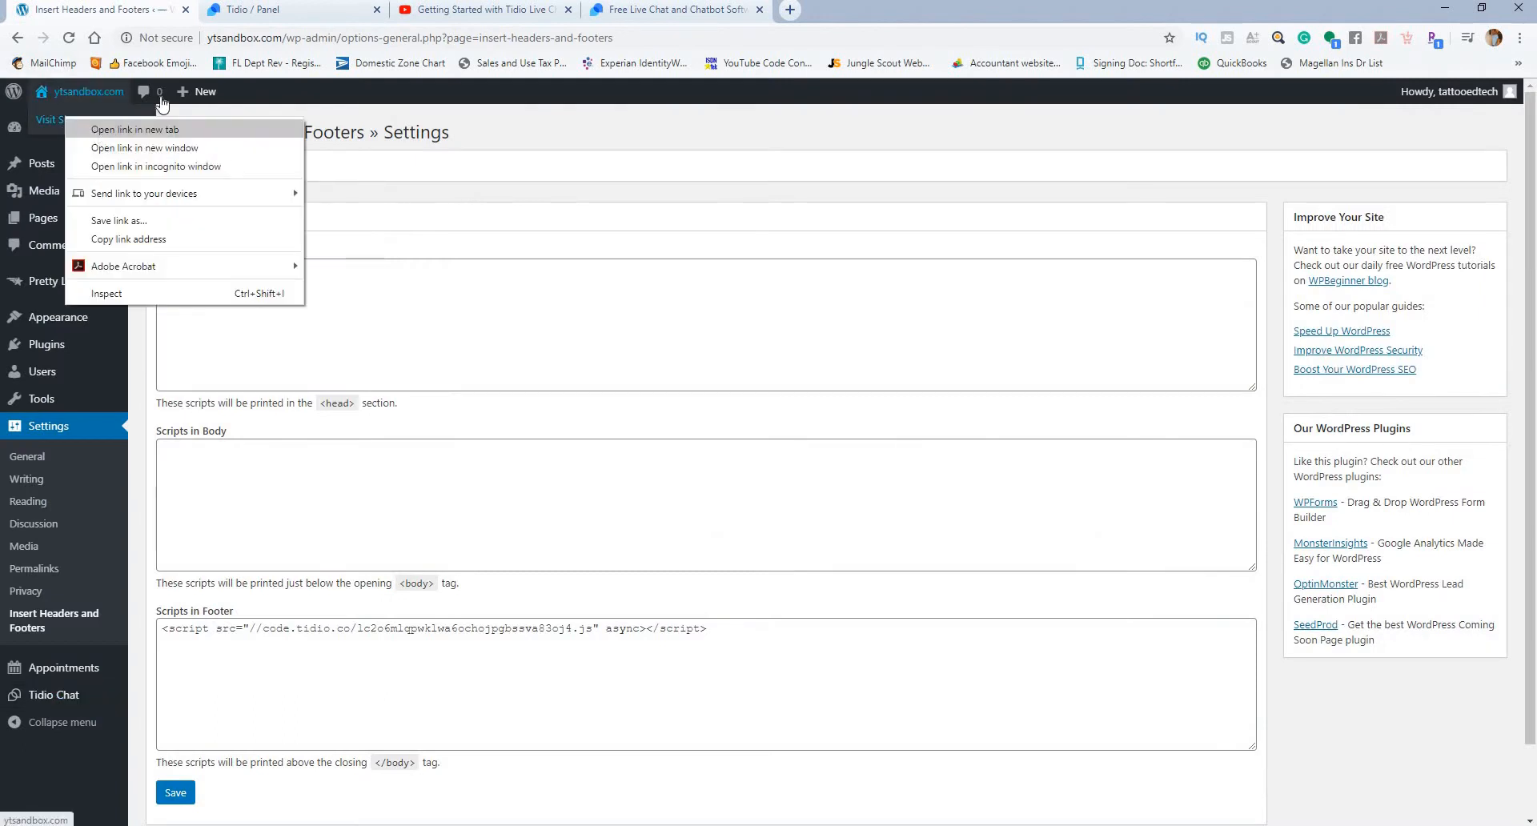
click(97, 130)
click(231, 13)
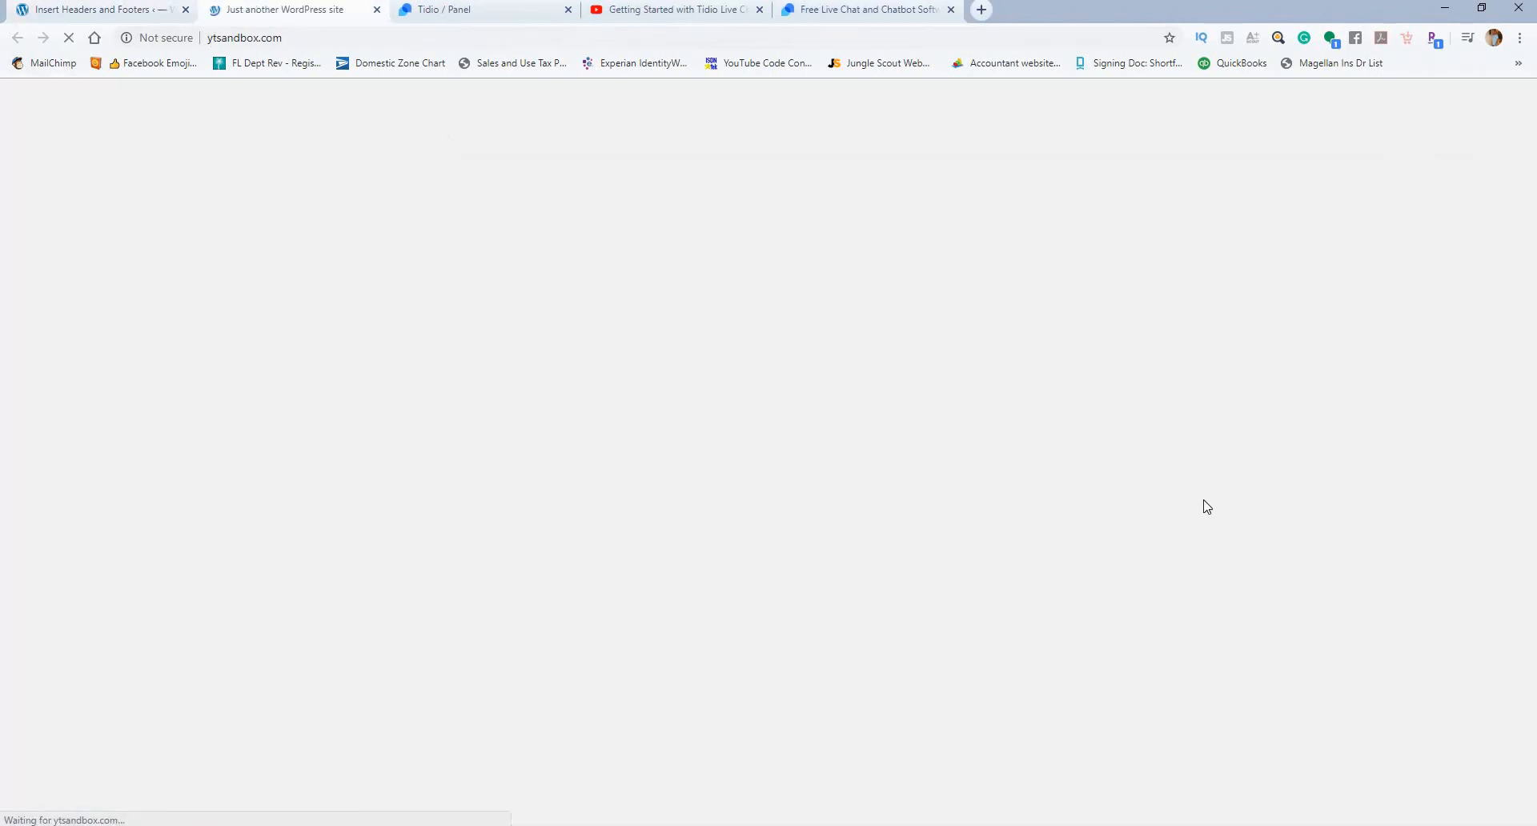
scroll(1237, 513, down, 5)
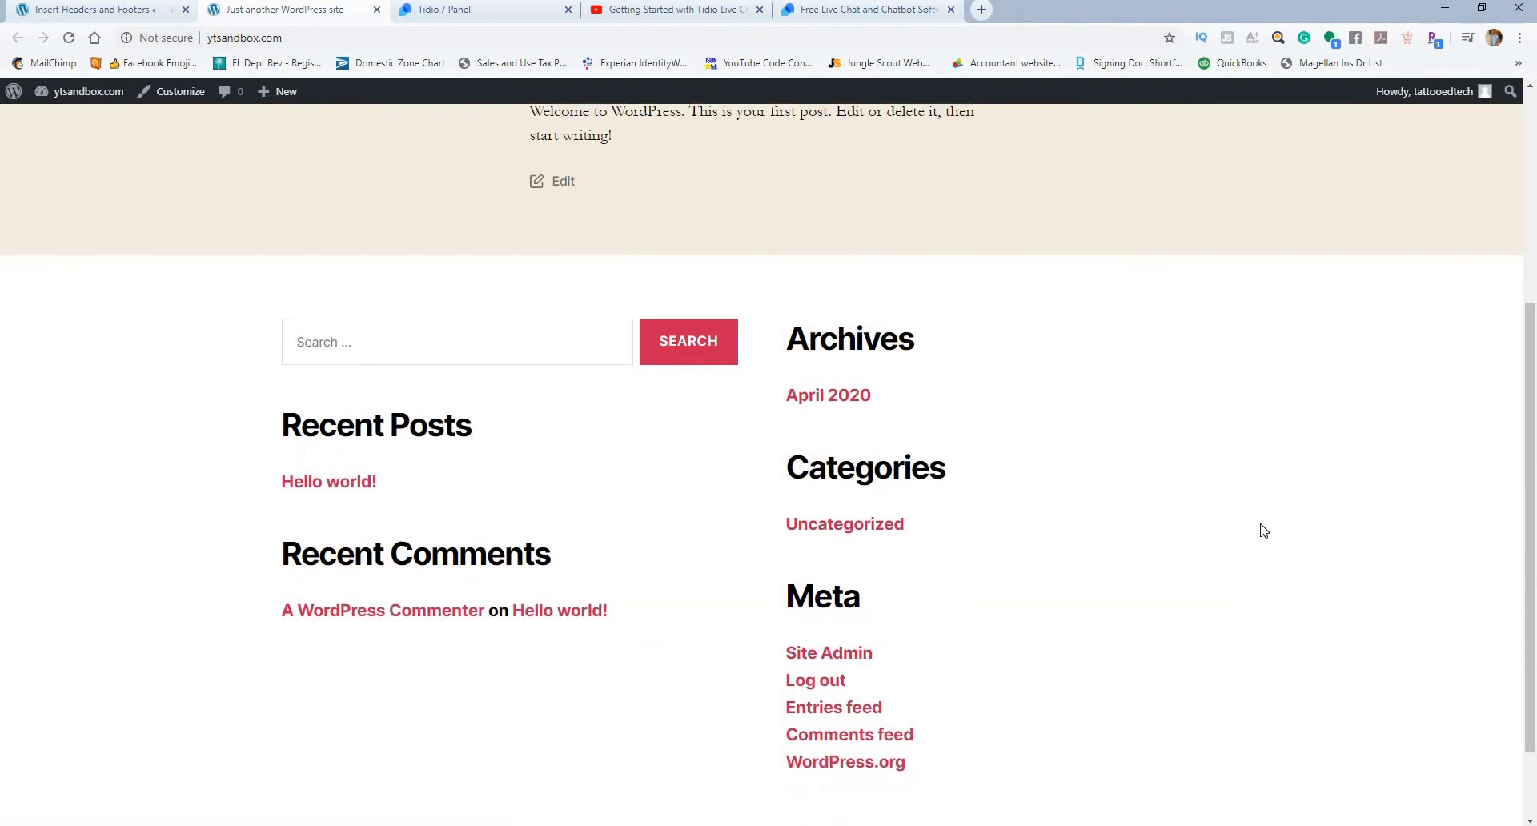
scroll(1264, 532, up, 2)
scroll(1269, 535, up, 2)
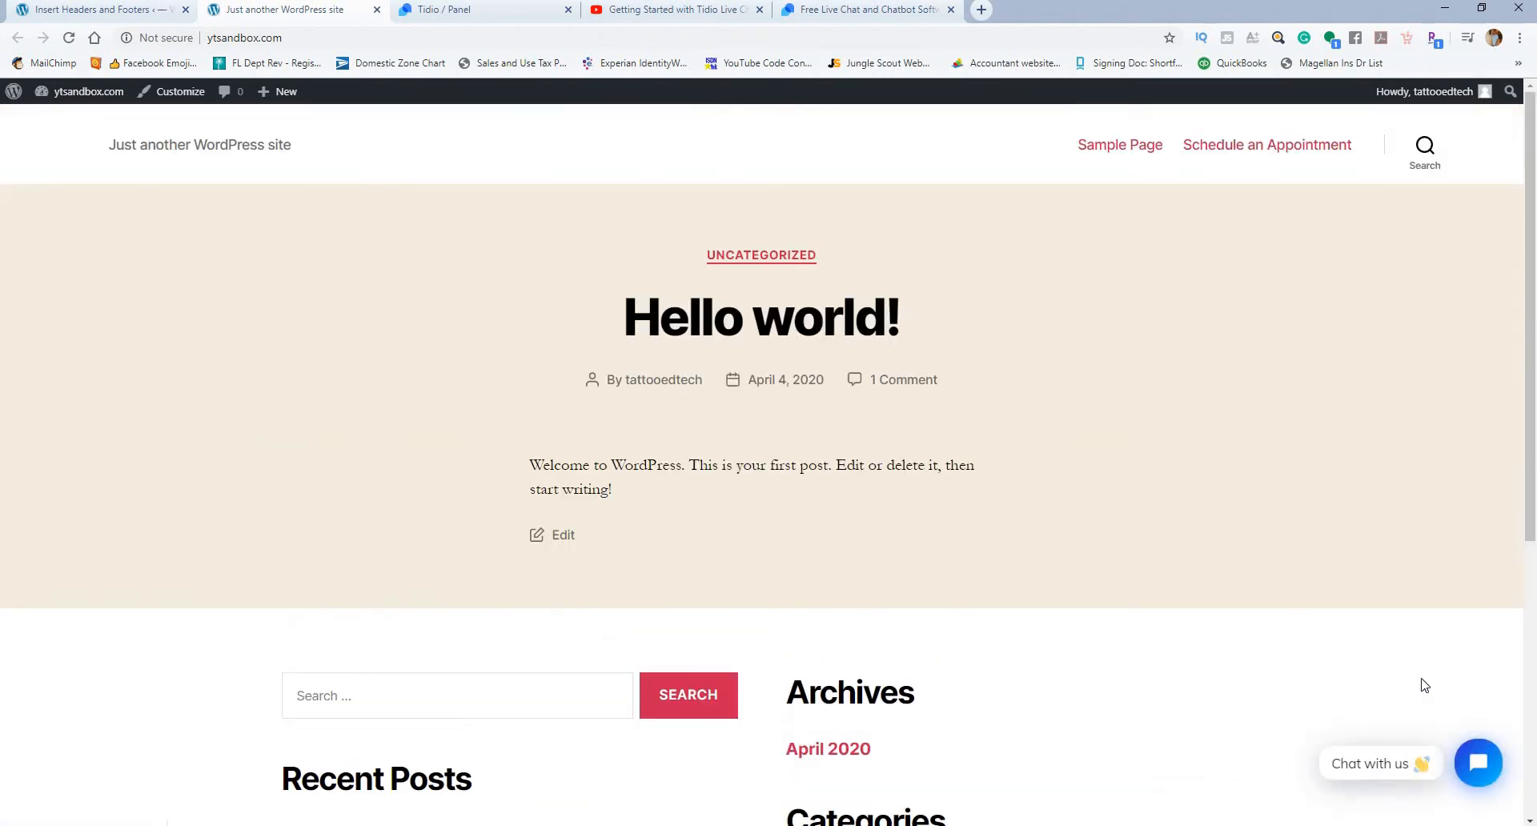
click(1388, 765)
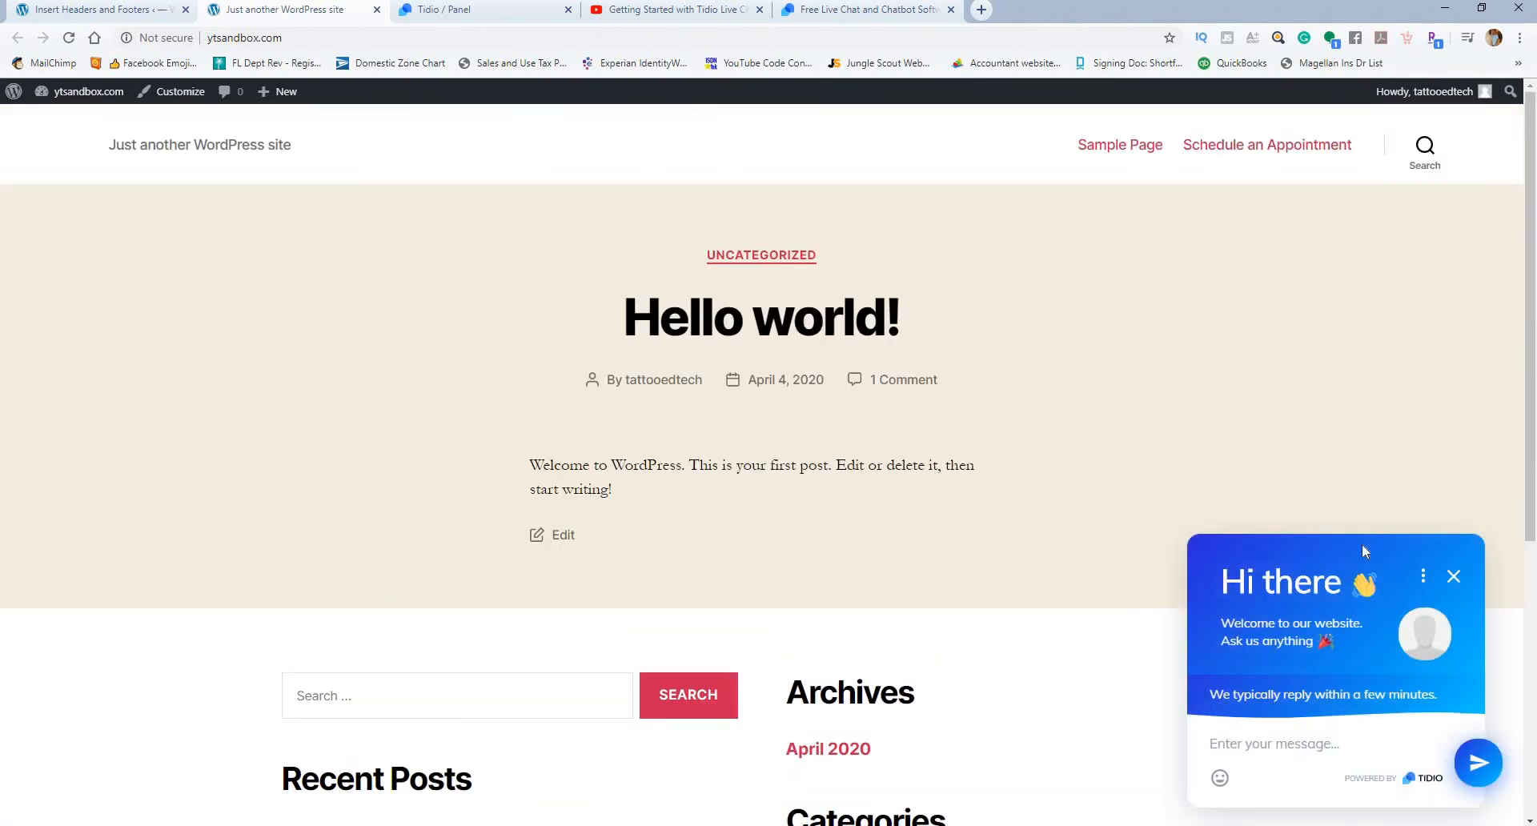
scroll(1345, 462, down, 3)
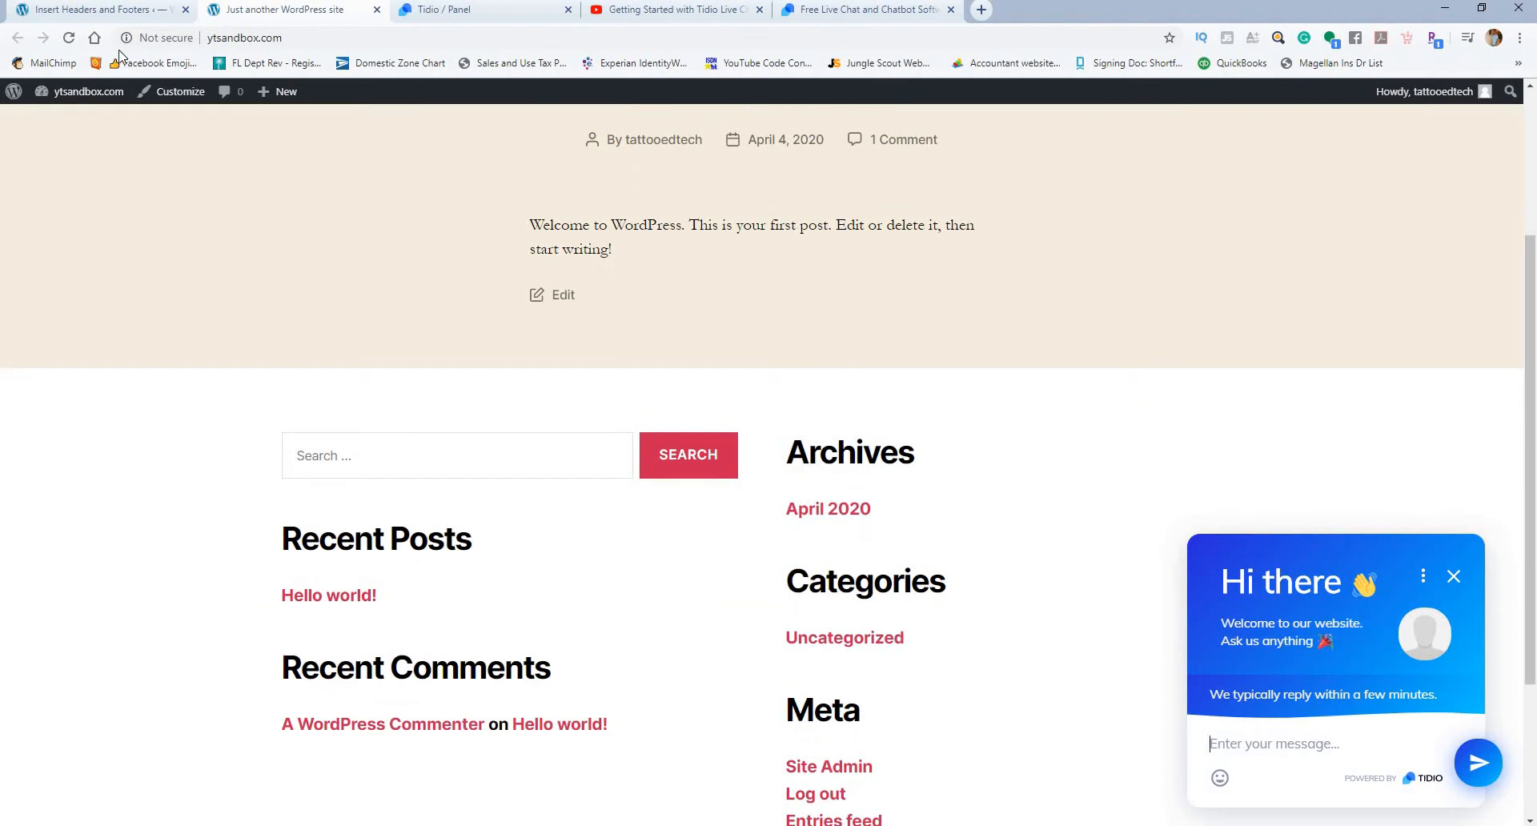
Step: Open the Welcome message in Tidio's Bots Launcher and go through the four-part introduction to the end
click(451, 11)
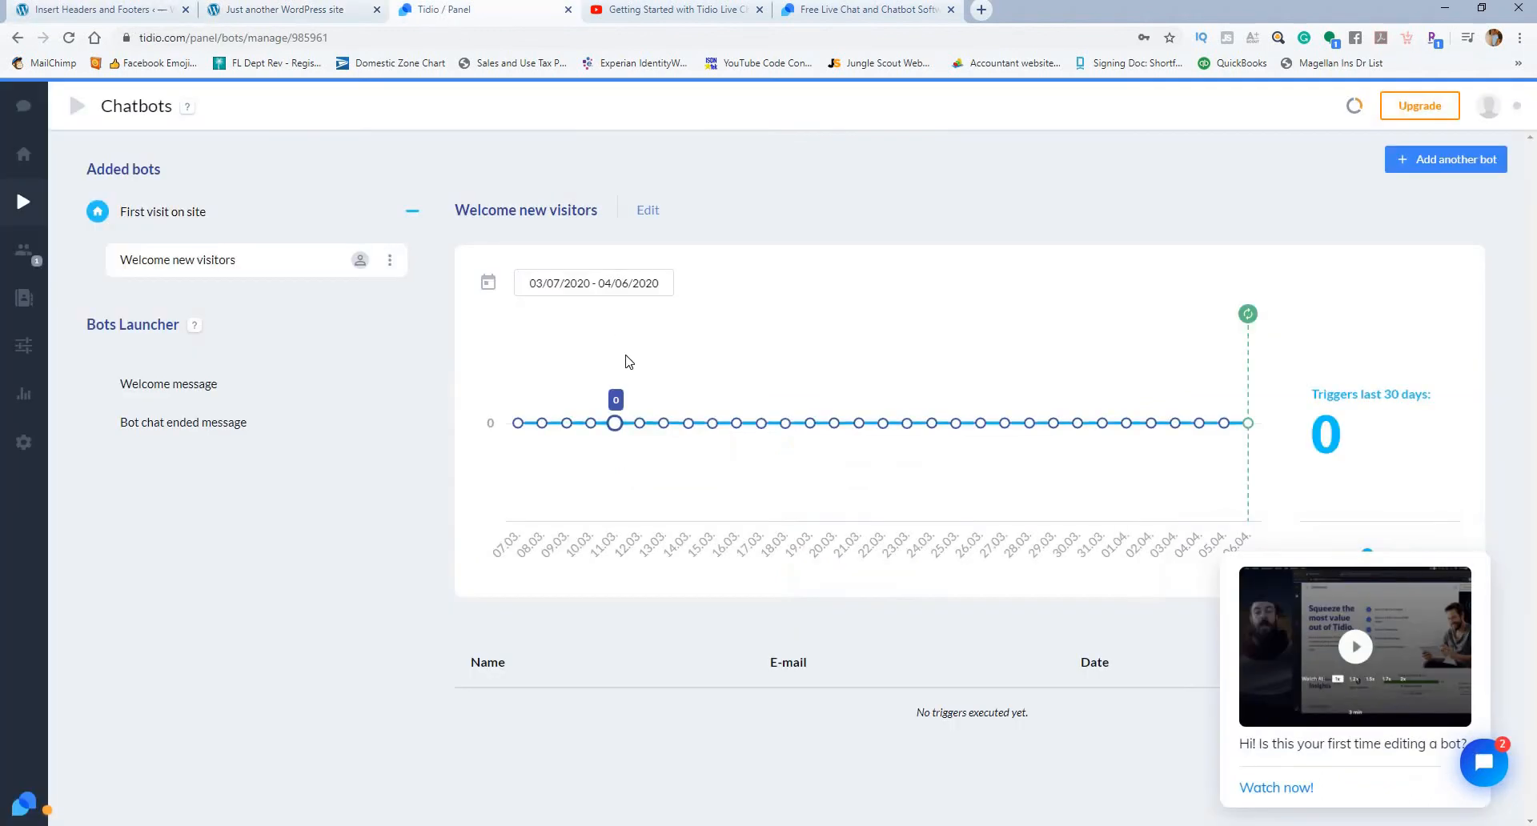
click(196, 394)
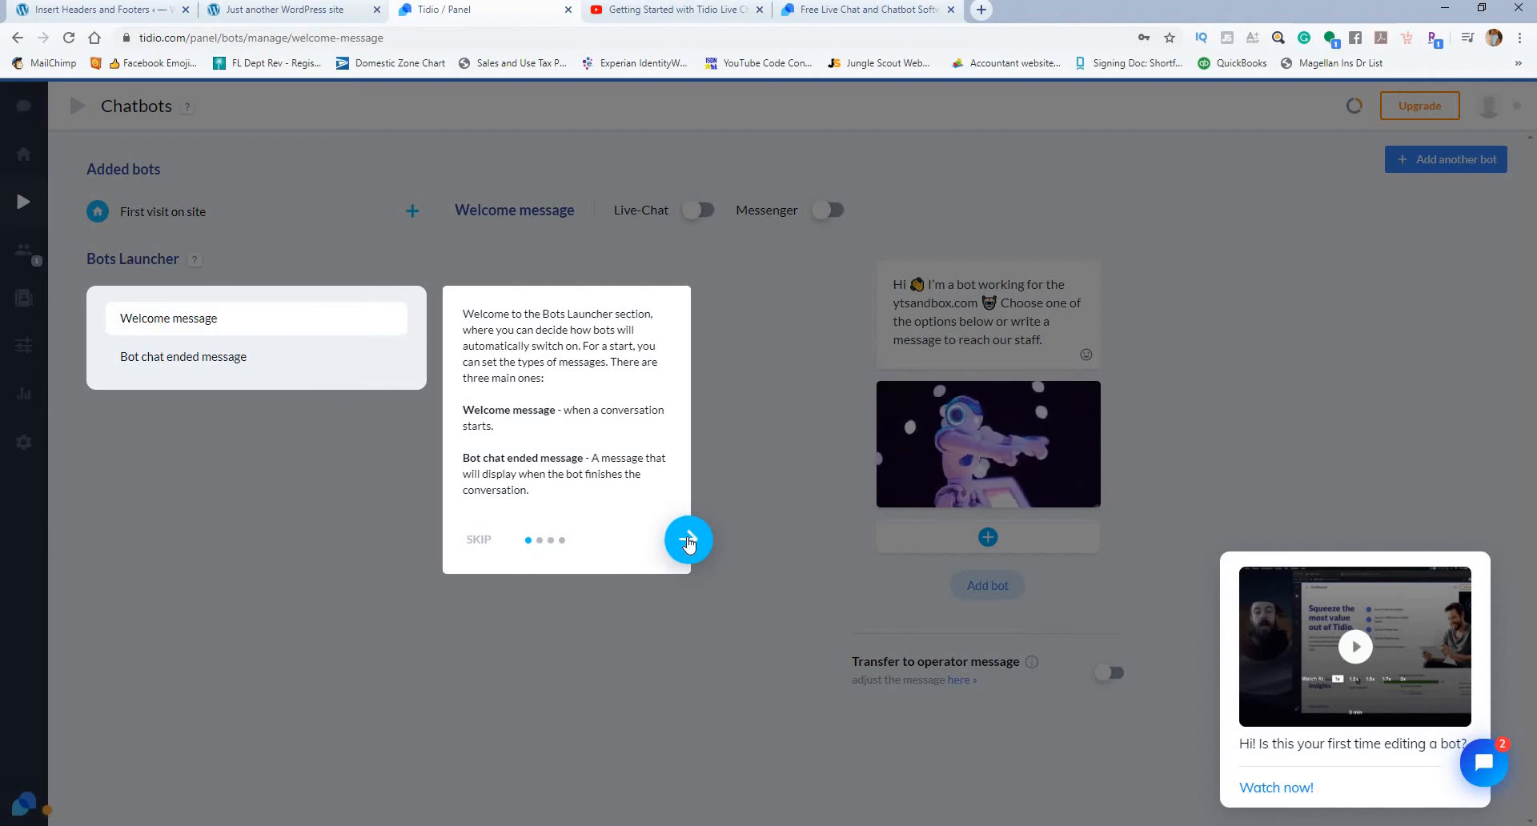
click(688, 540)
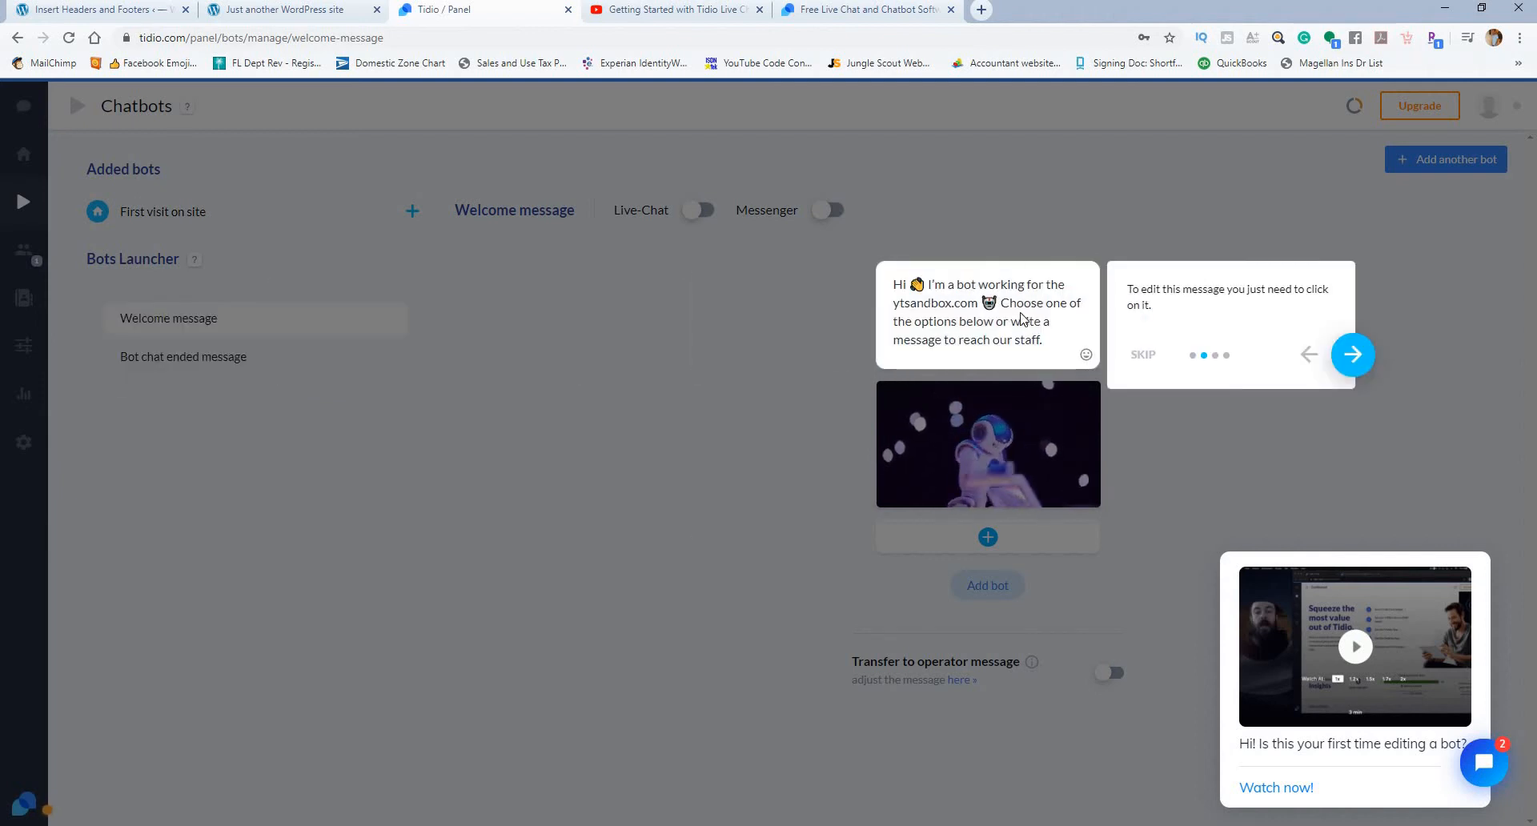
click(1358, 353)
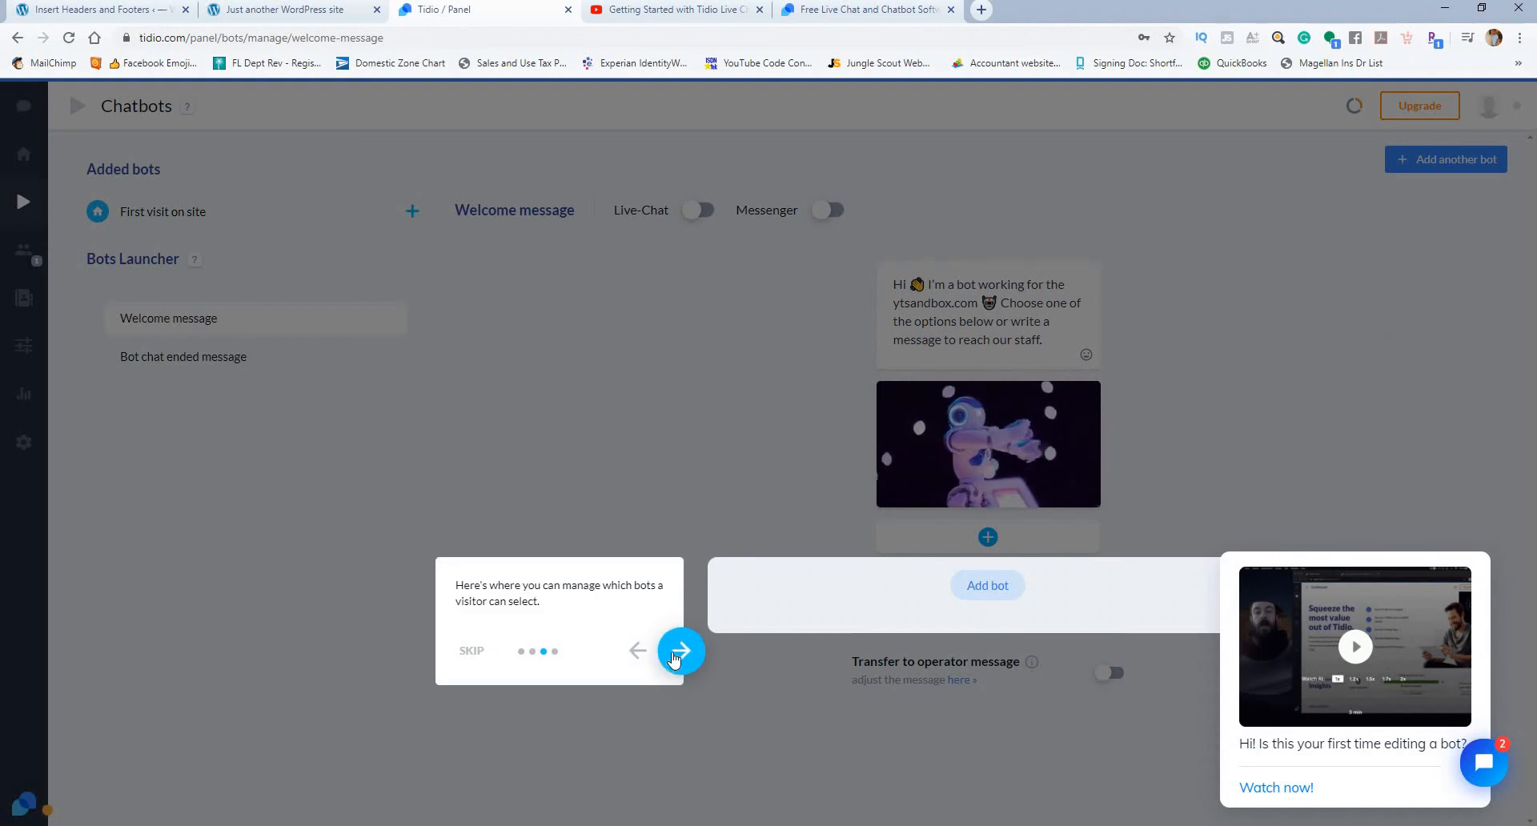
click(681, 652)
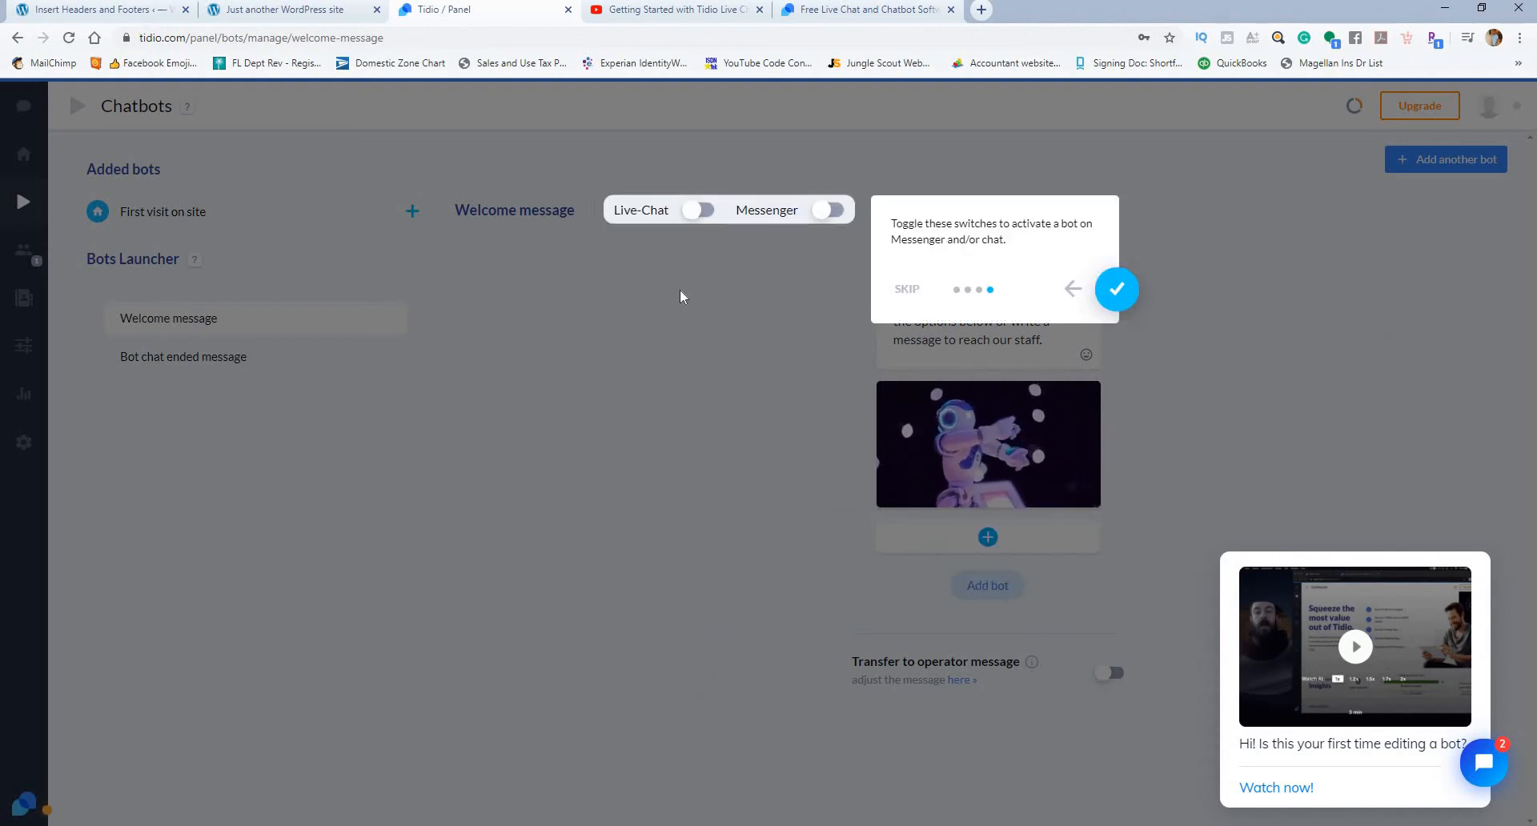
click(1116, 289)
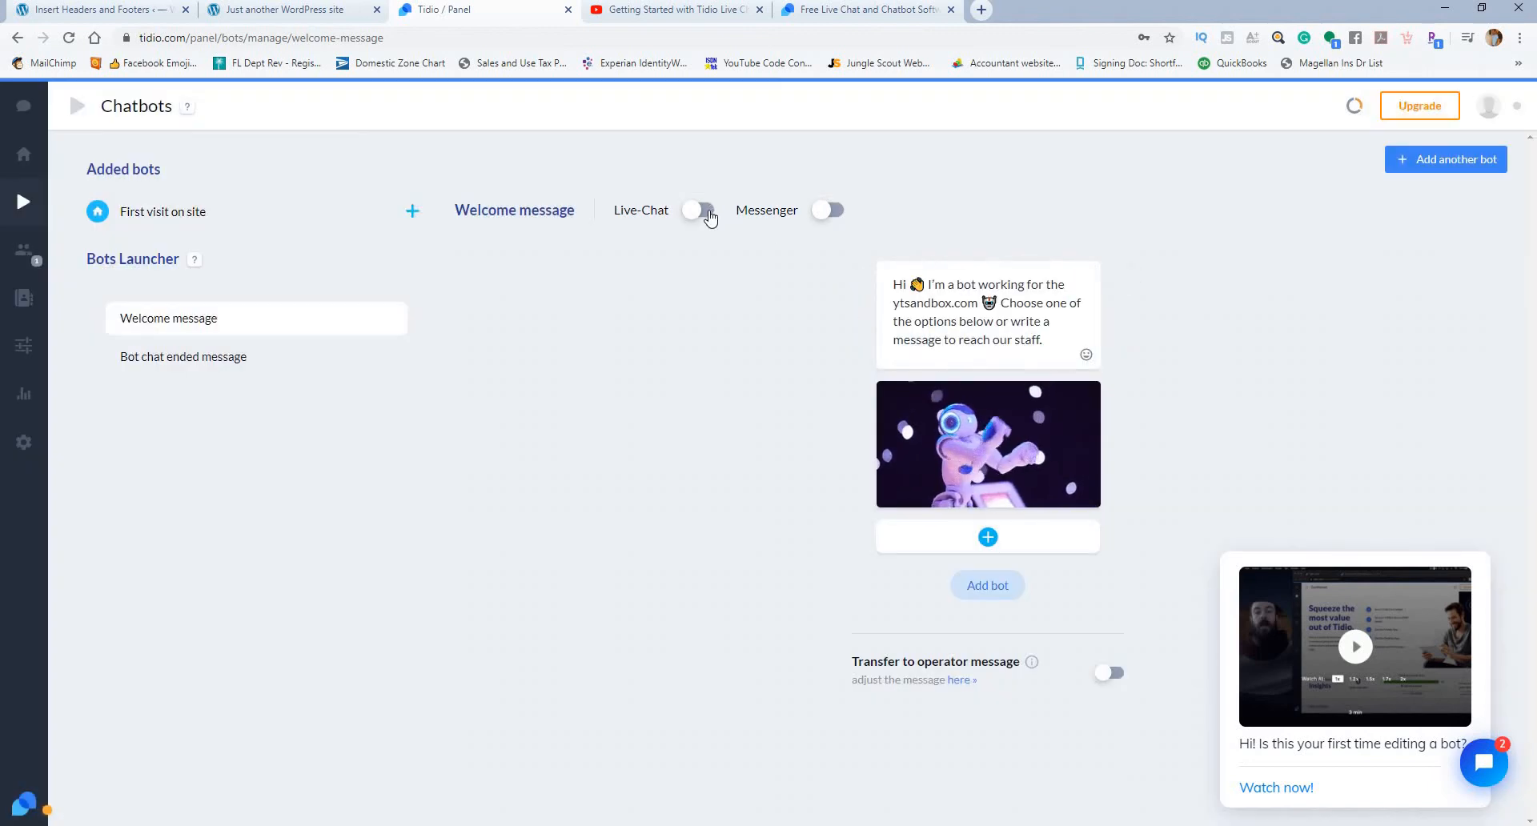
Step: Turn on the Welcome message for Live-Chat, cancel the Messenger integration, and save the change
click(707, 218)
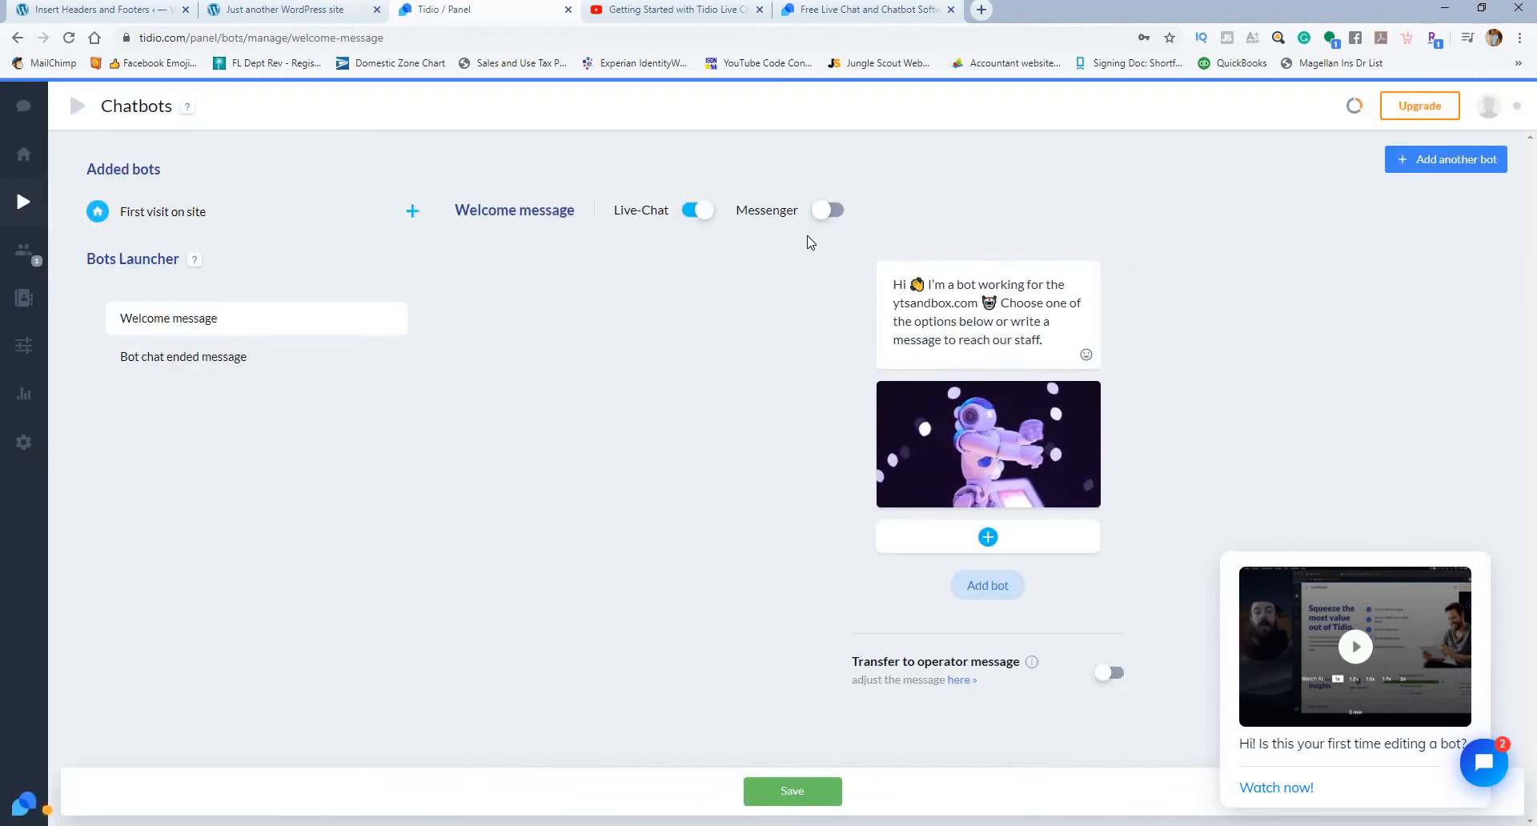
click(835, 212)
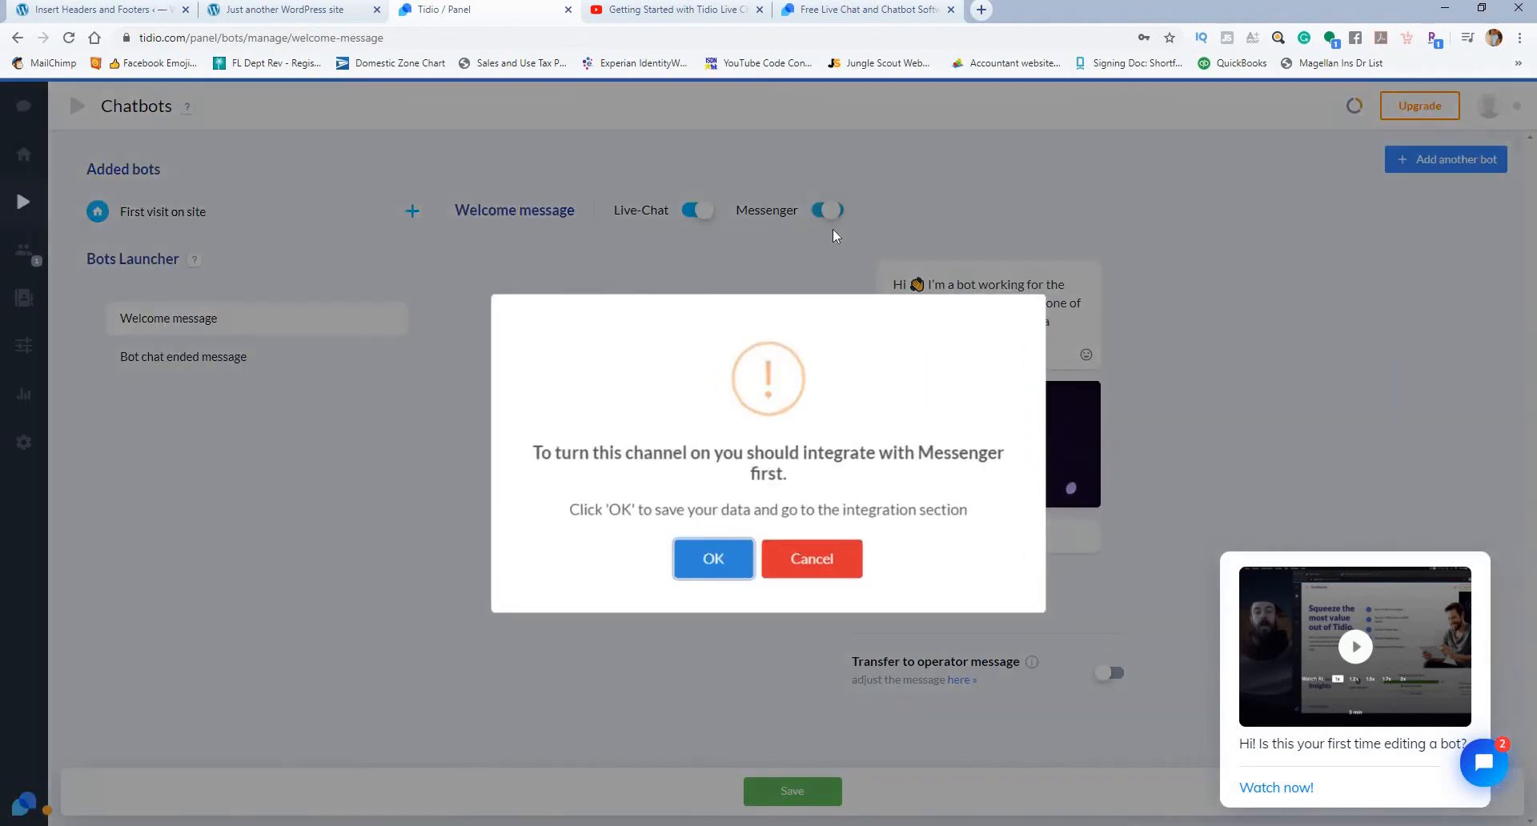
click(810, 551)
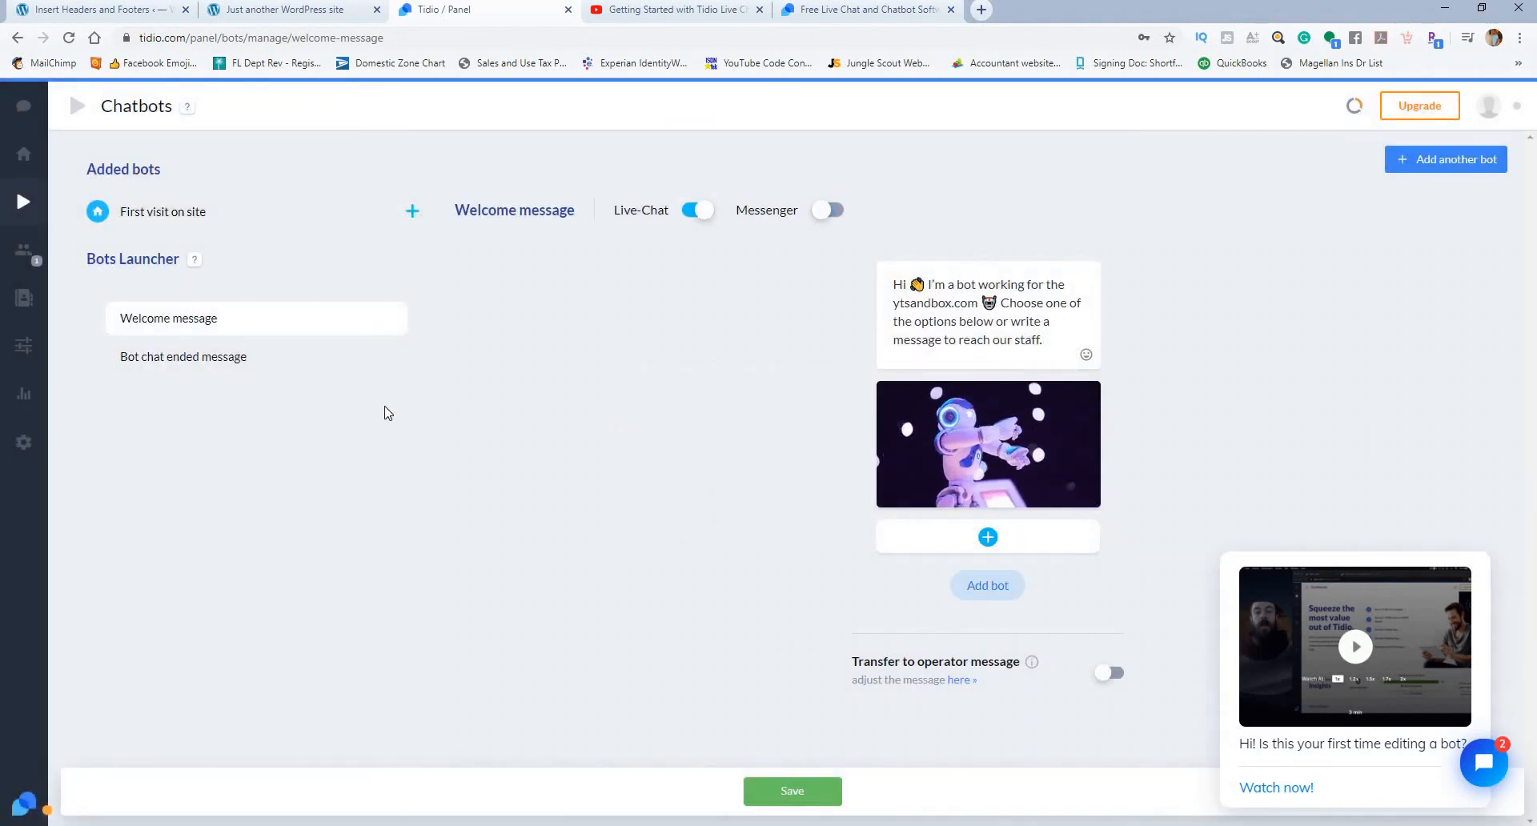
click(23, 250)
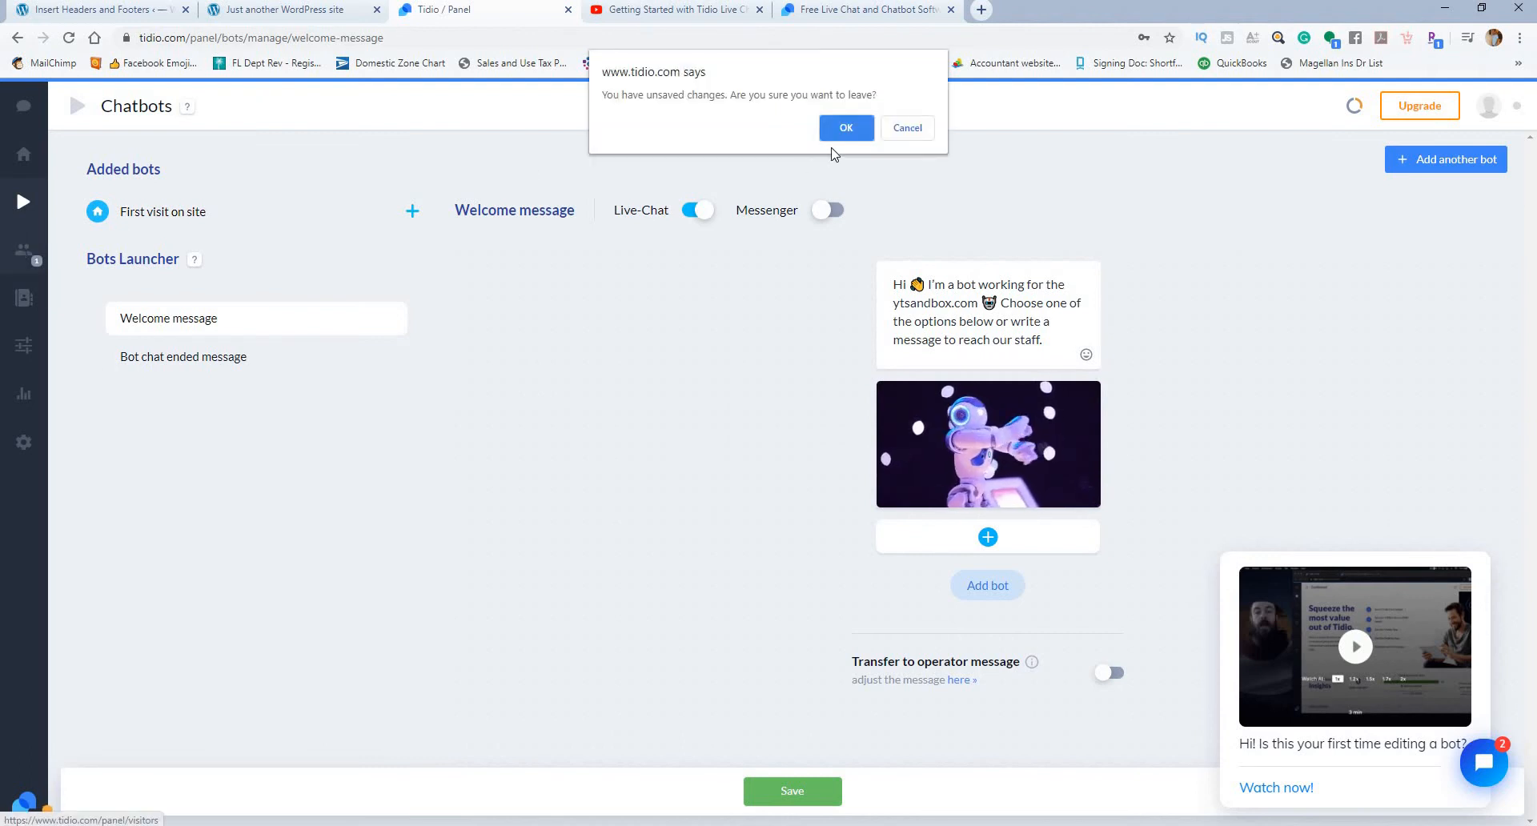
click(932, 130)
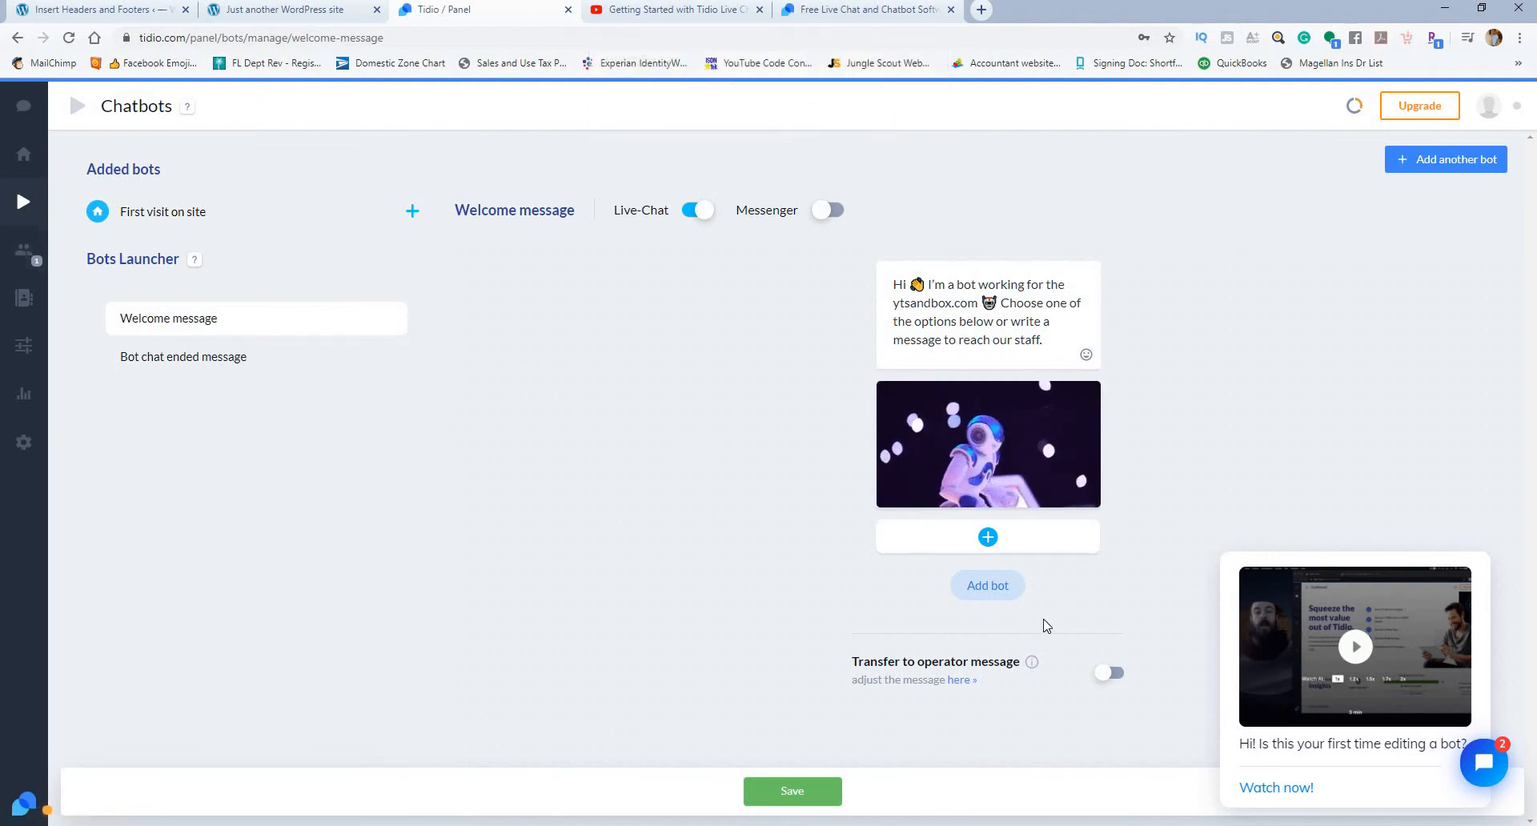
click(780, 793)
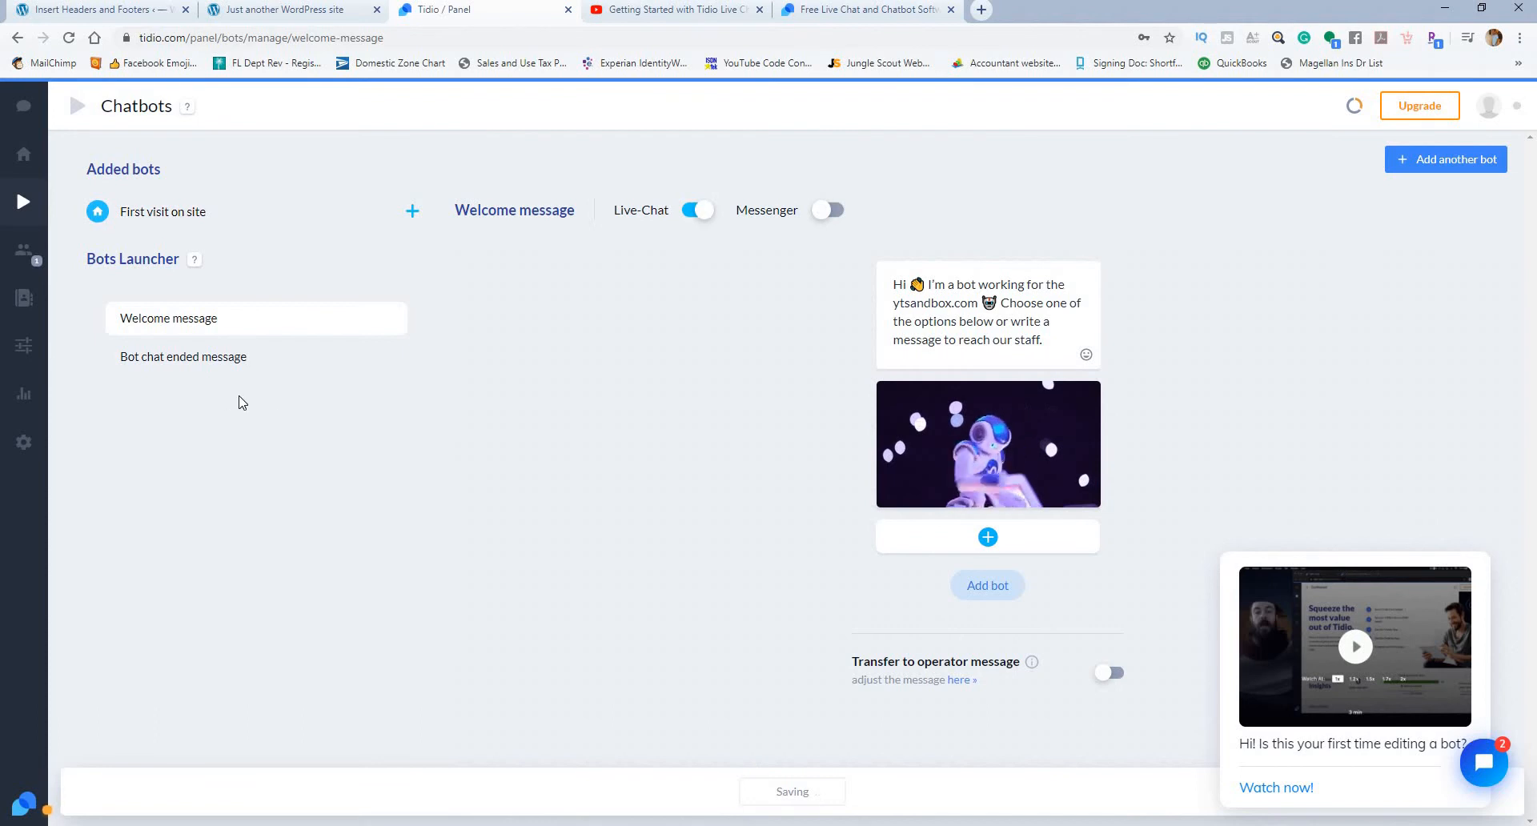
Step: Check the Visitors list, then send the message "Helloo" through the chat widget on ytsandbox.com
click(24, 258)
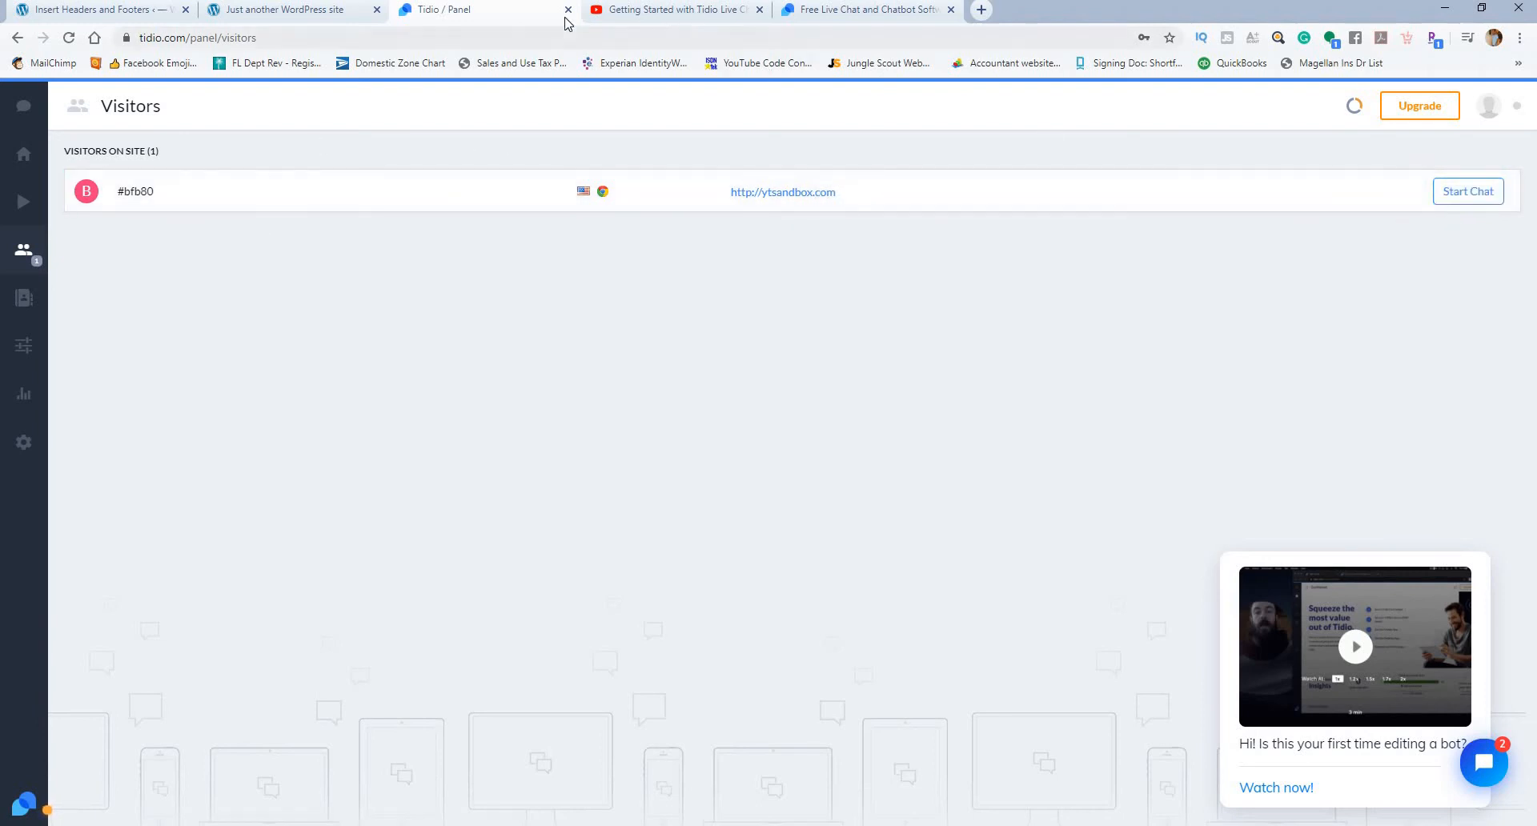
click(227, 17)
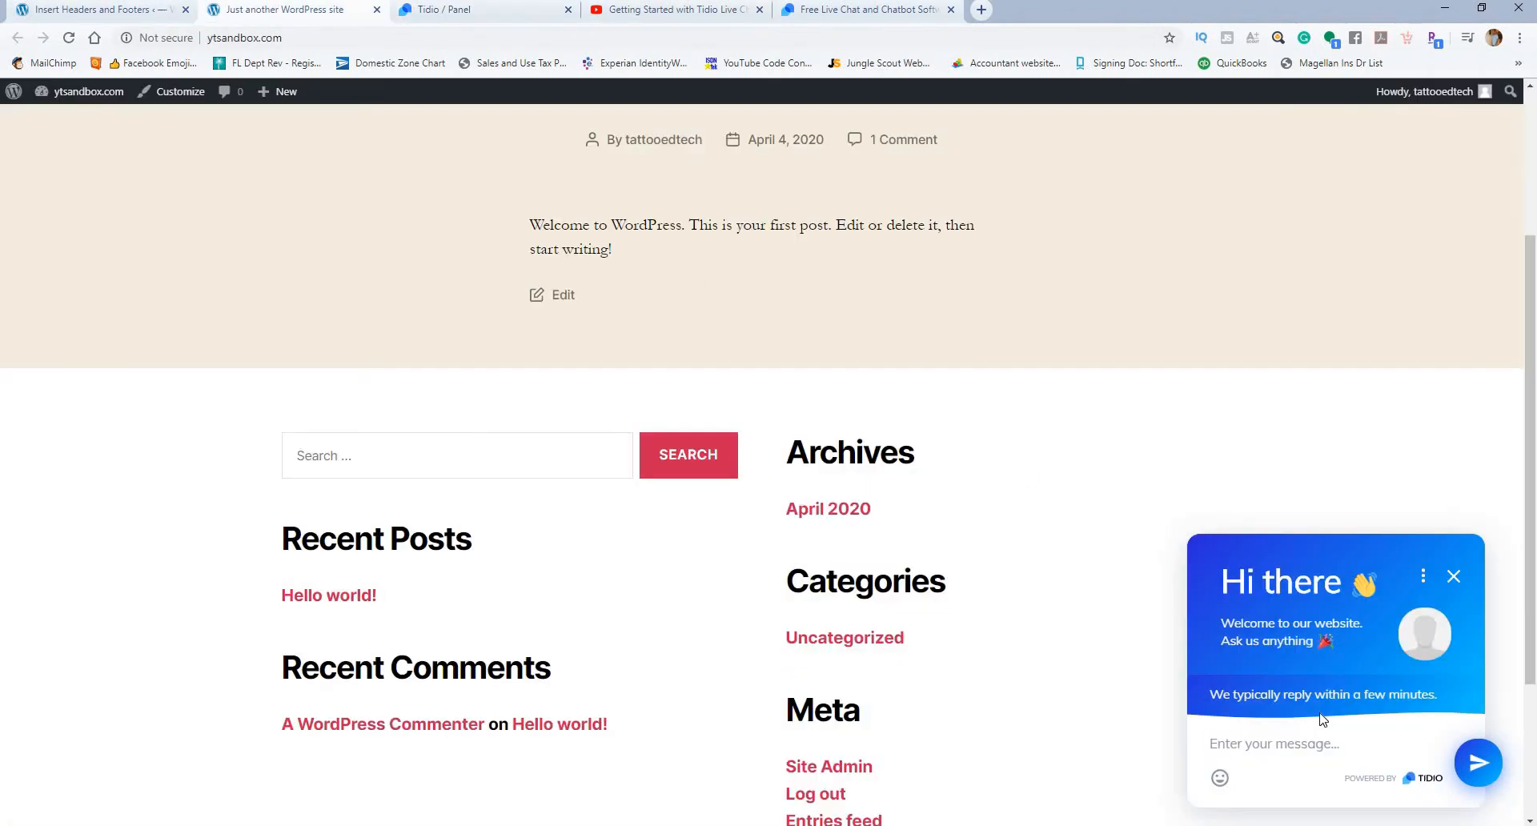
text(Helloo)
key(Return)
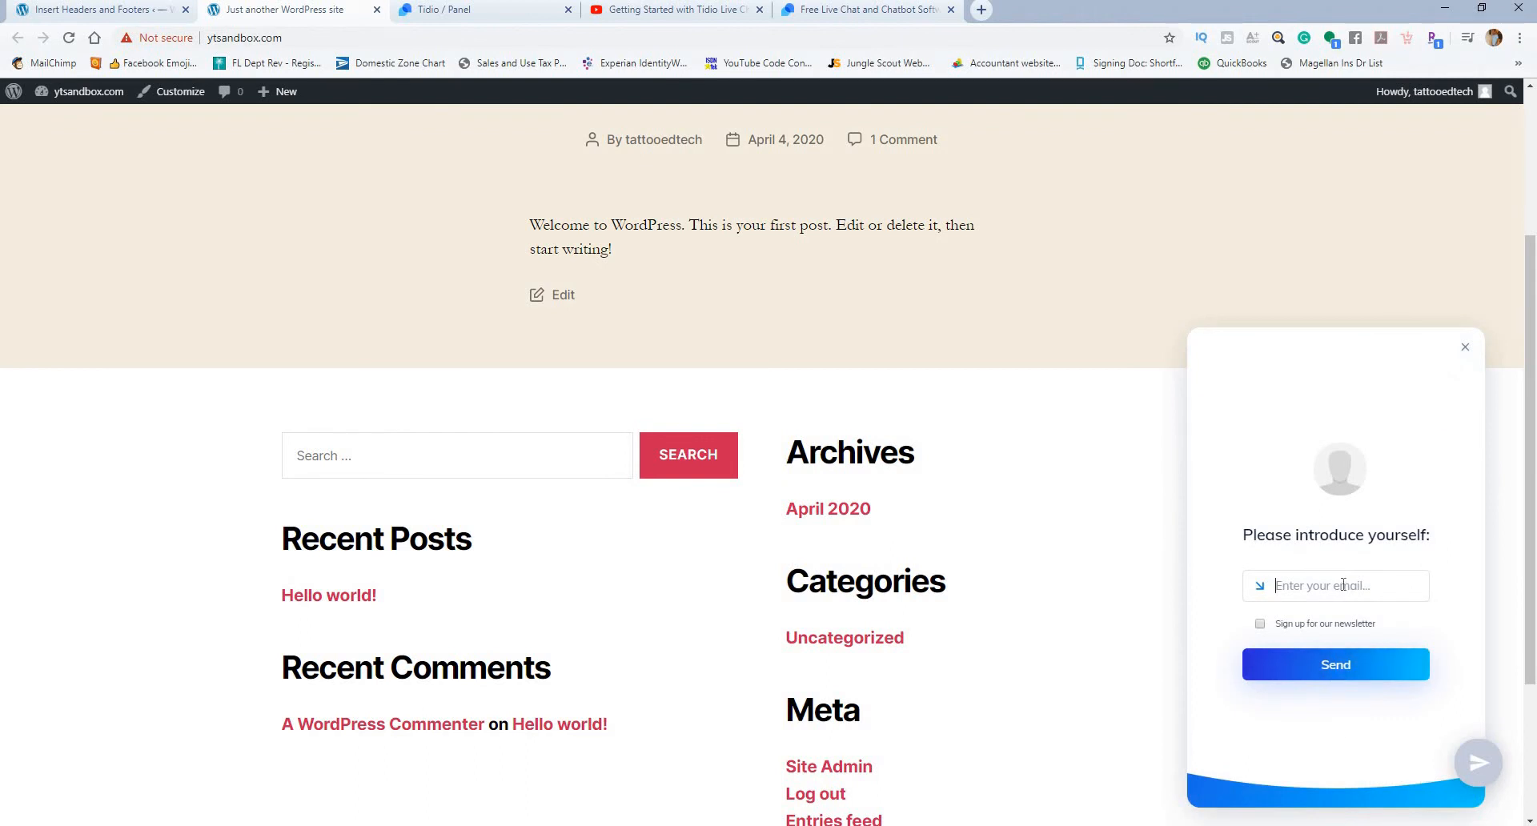
Step: Enter the visitor's email address in the chat widget's introduction form and send it
text(tat)
key(BackSpace)
click(1303, 669)
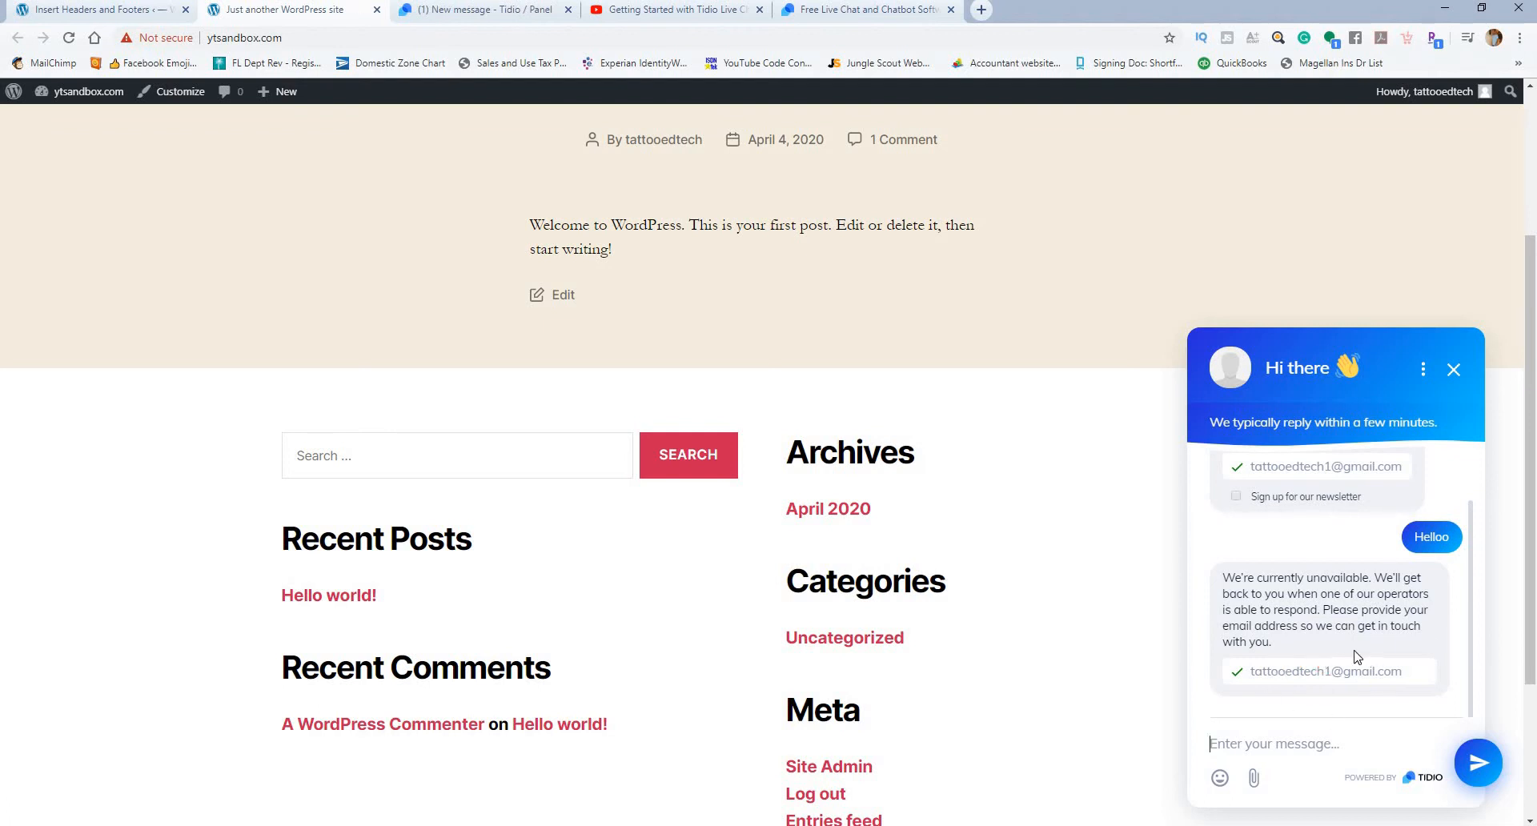
Step: Start a chat with the site visitor from Tidio's Visitors list, reply "Hey how are you." and check the reply on ytsandbox.com
click(505, 11)
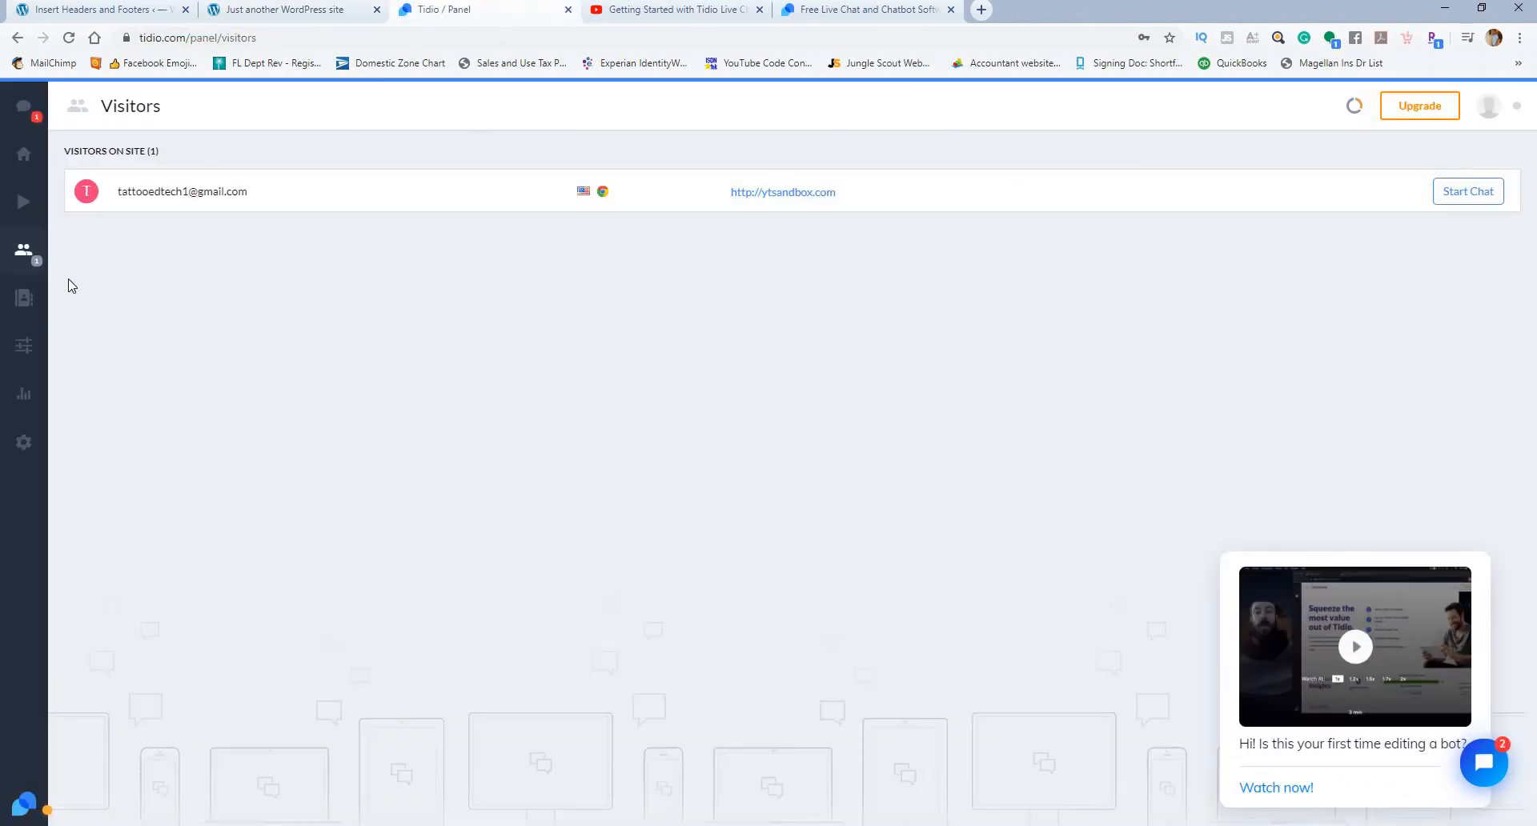
click(1473, 196)
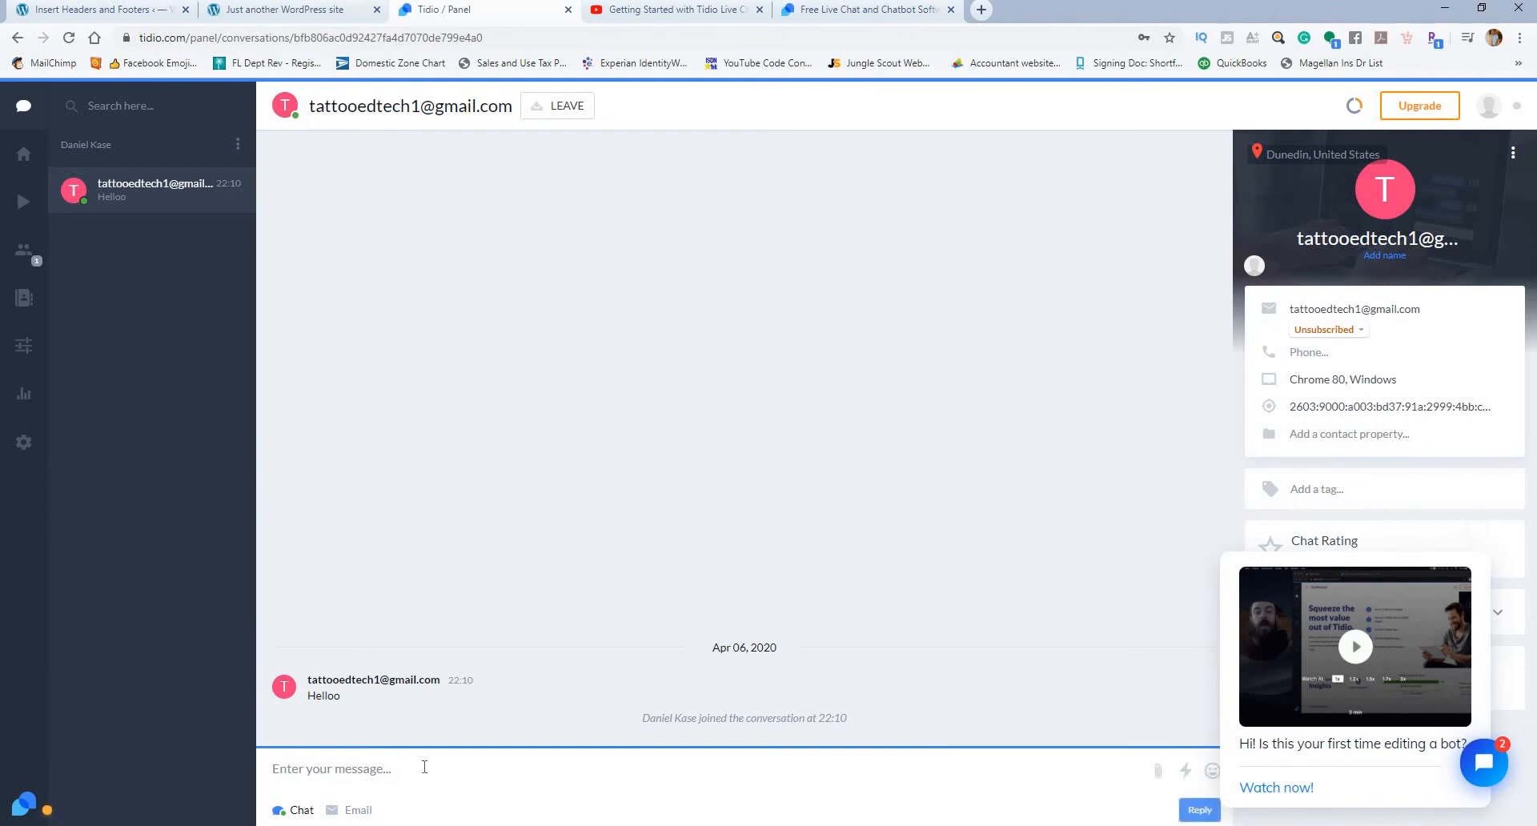
click(424, 765)
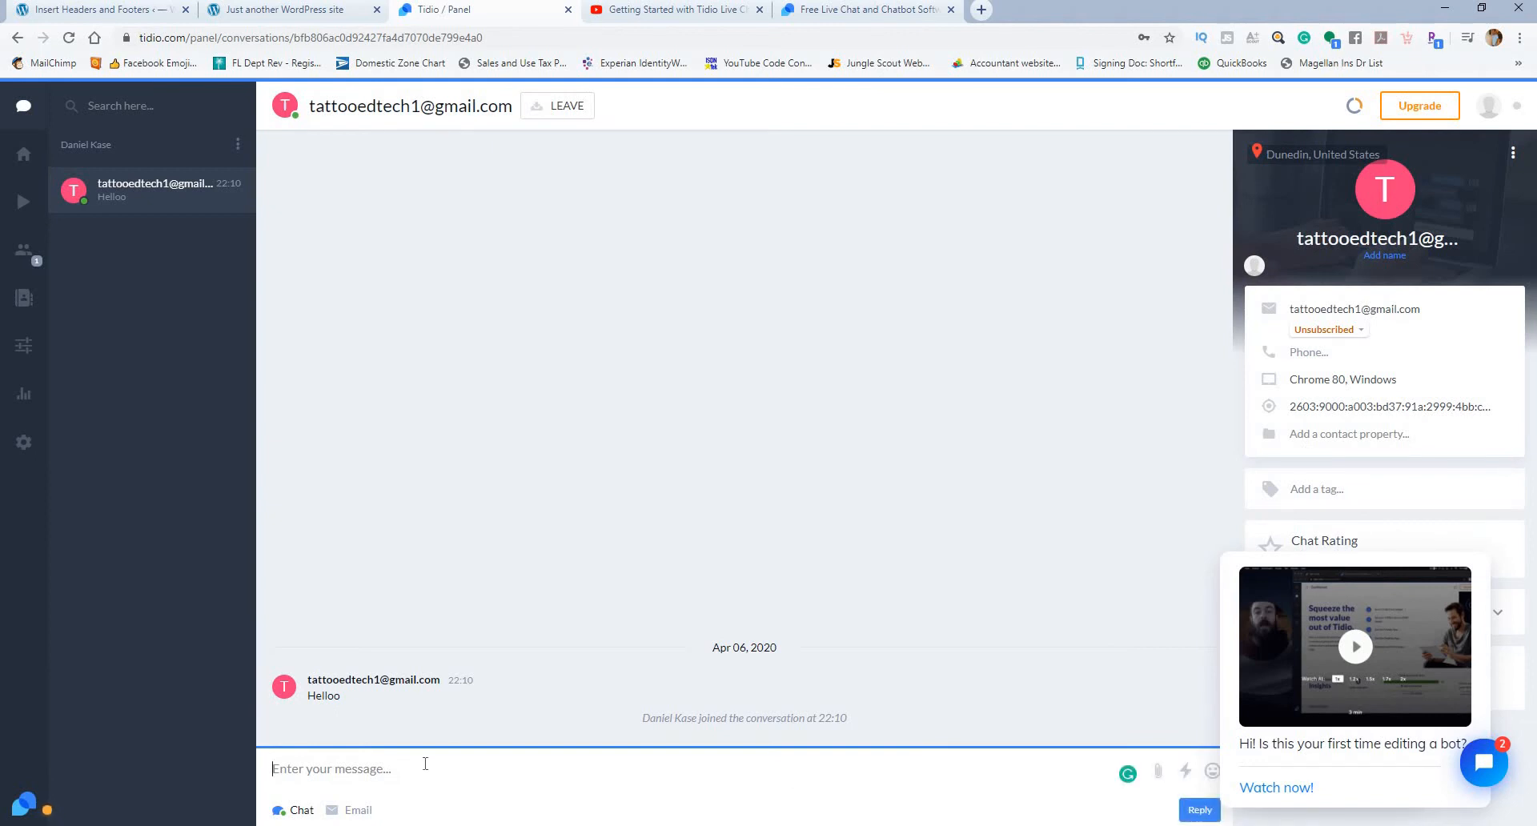
text(Hey how are you.)
key(Return)
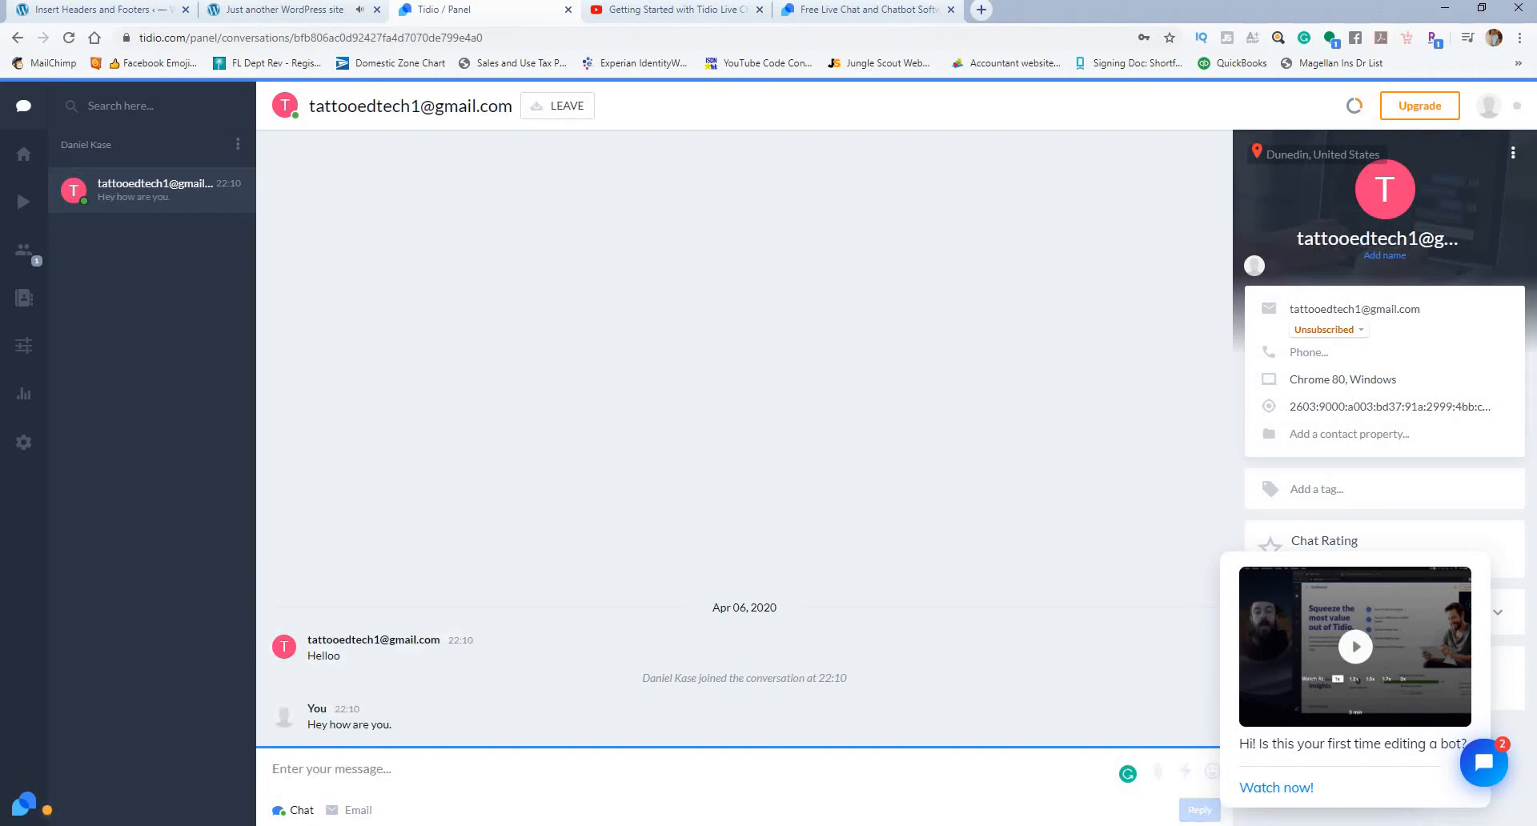
click(298, 13)
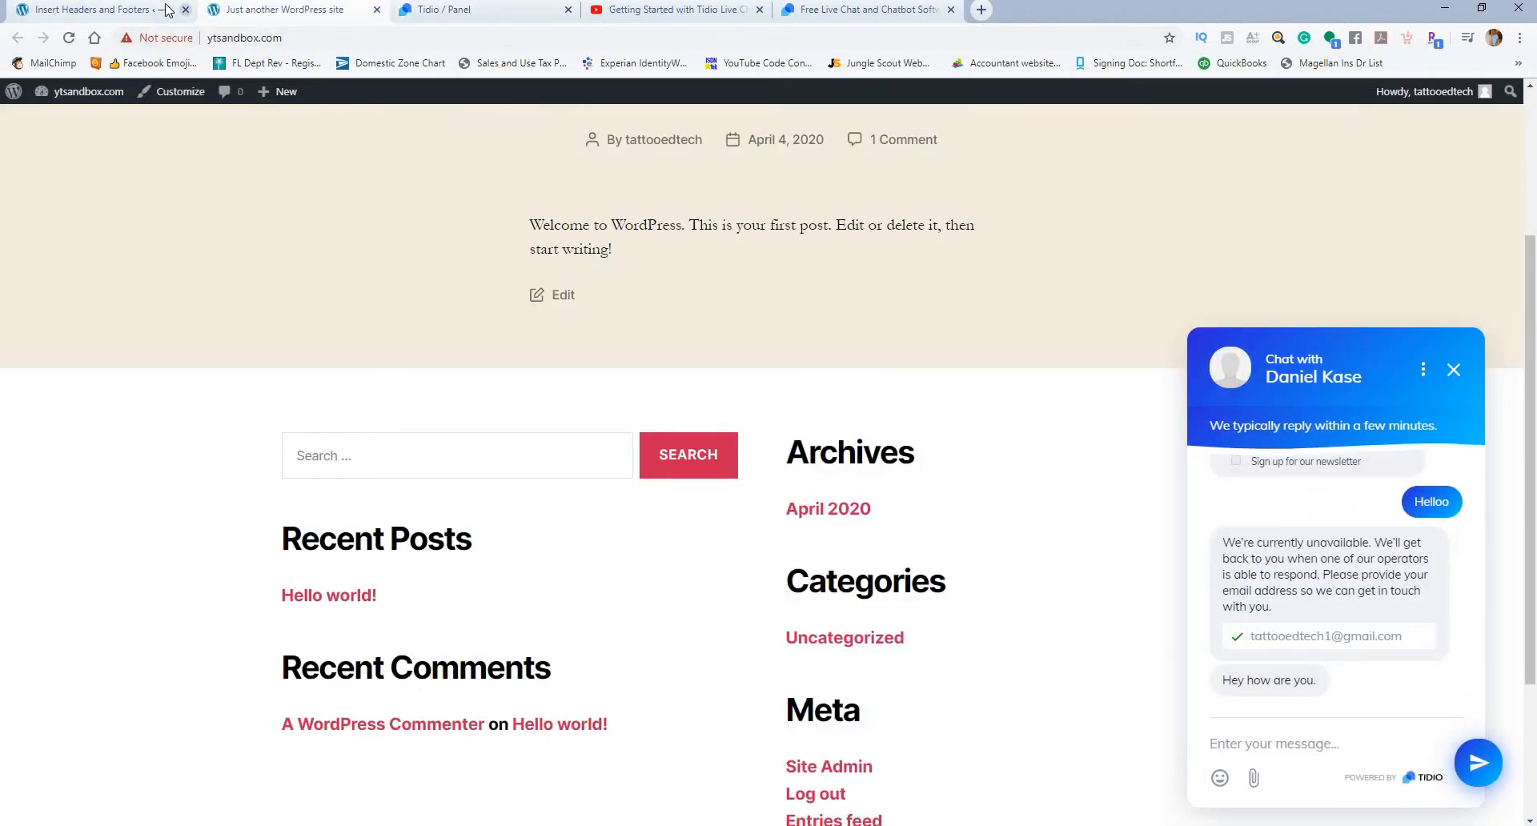
Step: Look over the live chat Appearance settings in Tidio, and check the All users and Subscribers segments in Contacts
click(429, 13)
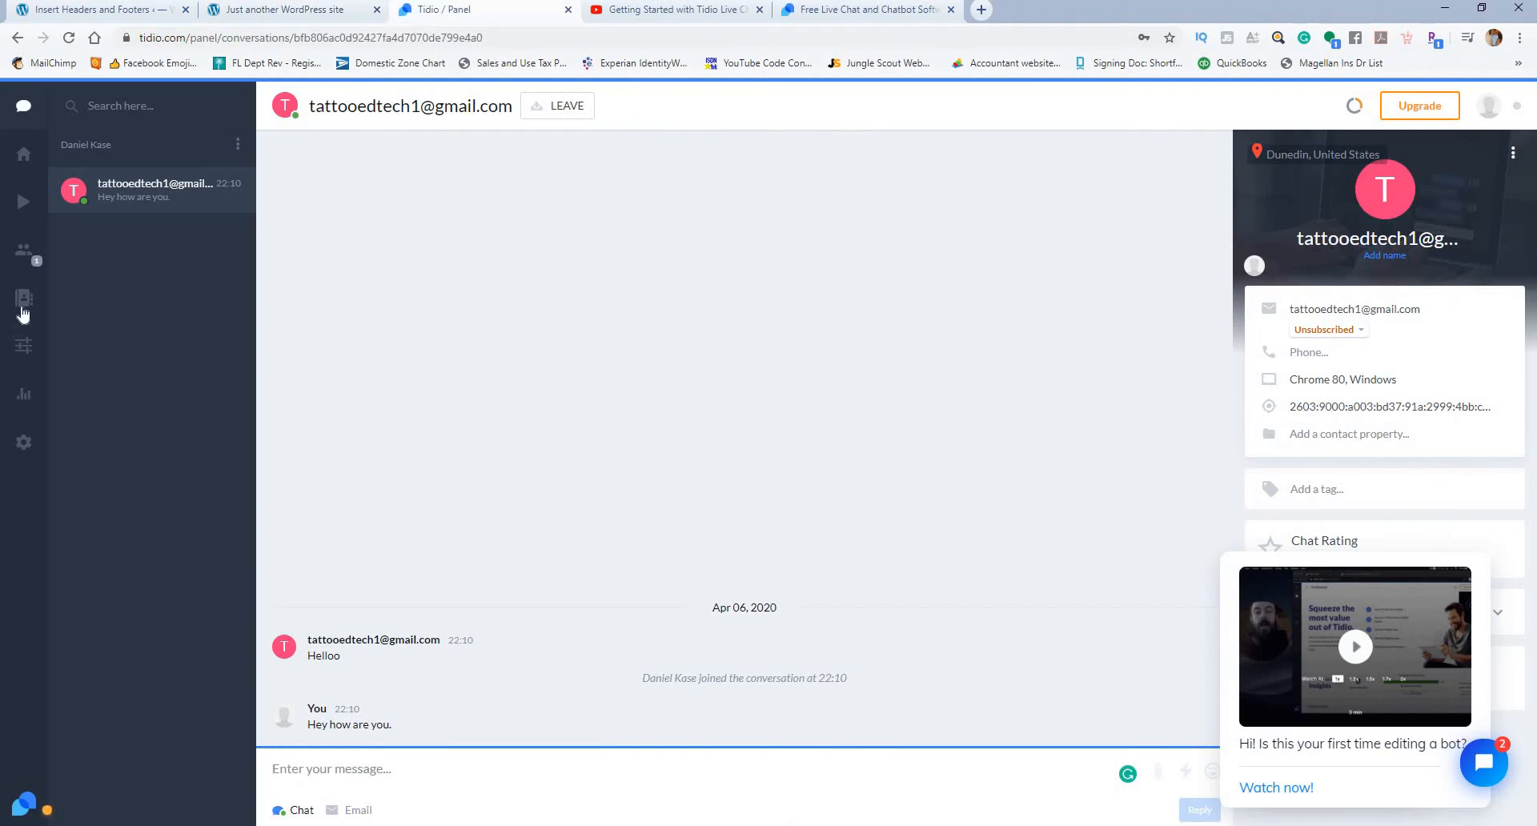
click(22, 348)
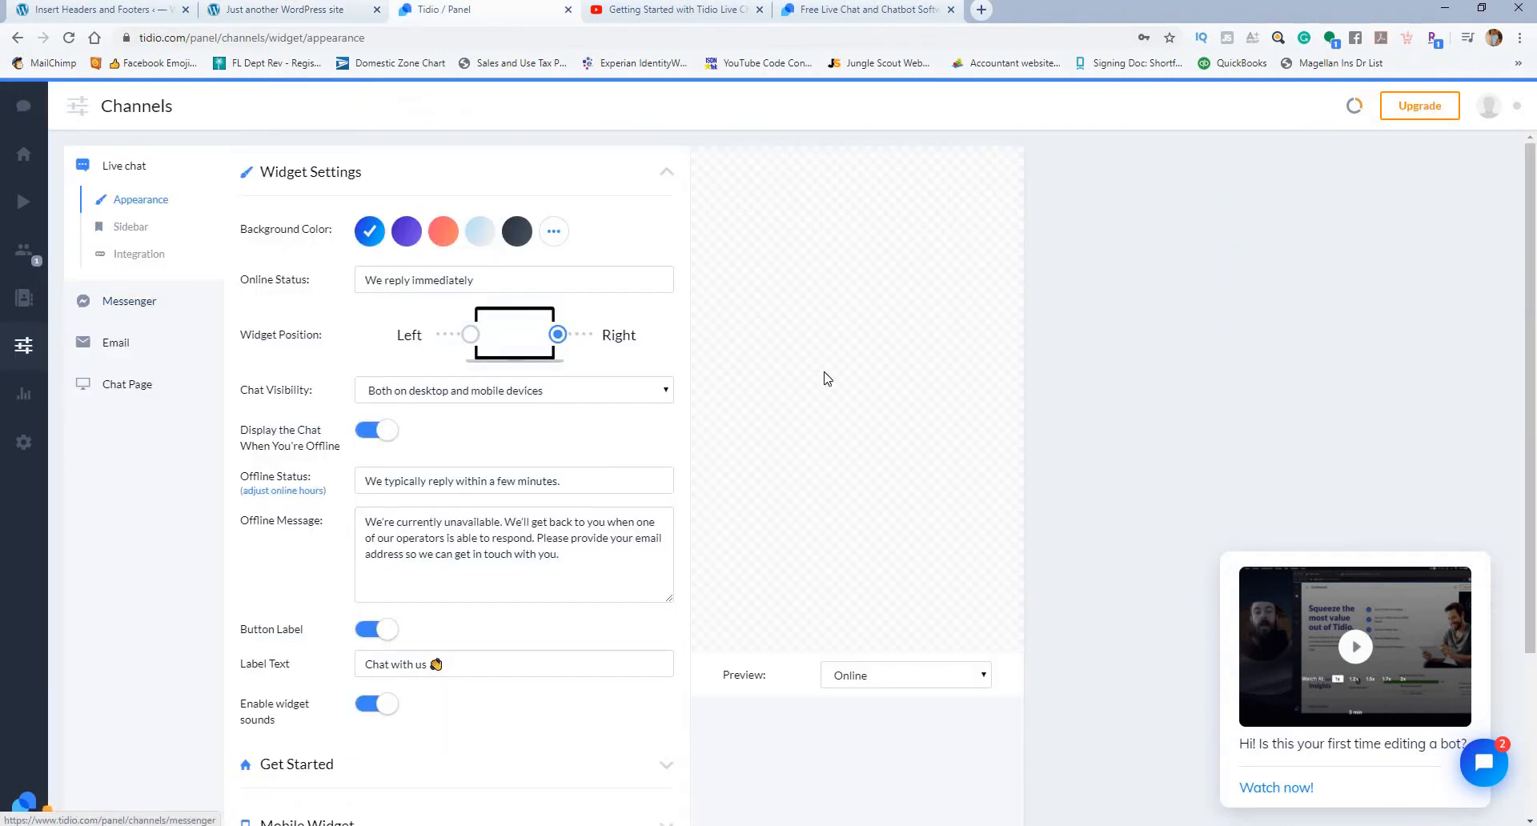
scroll(570, 510, down, 3)
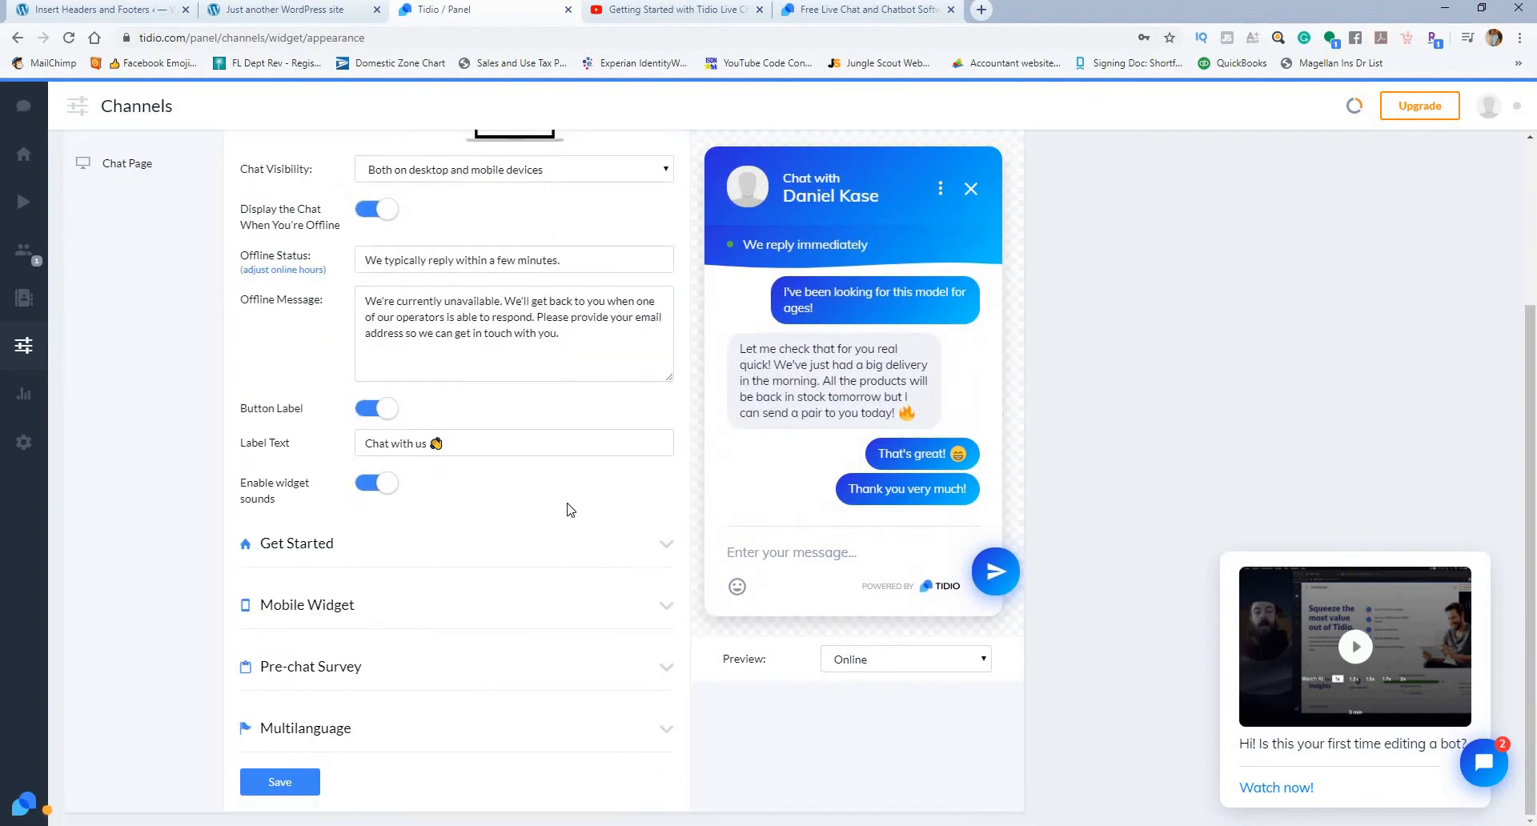
scroll(390, 520, up, 3)
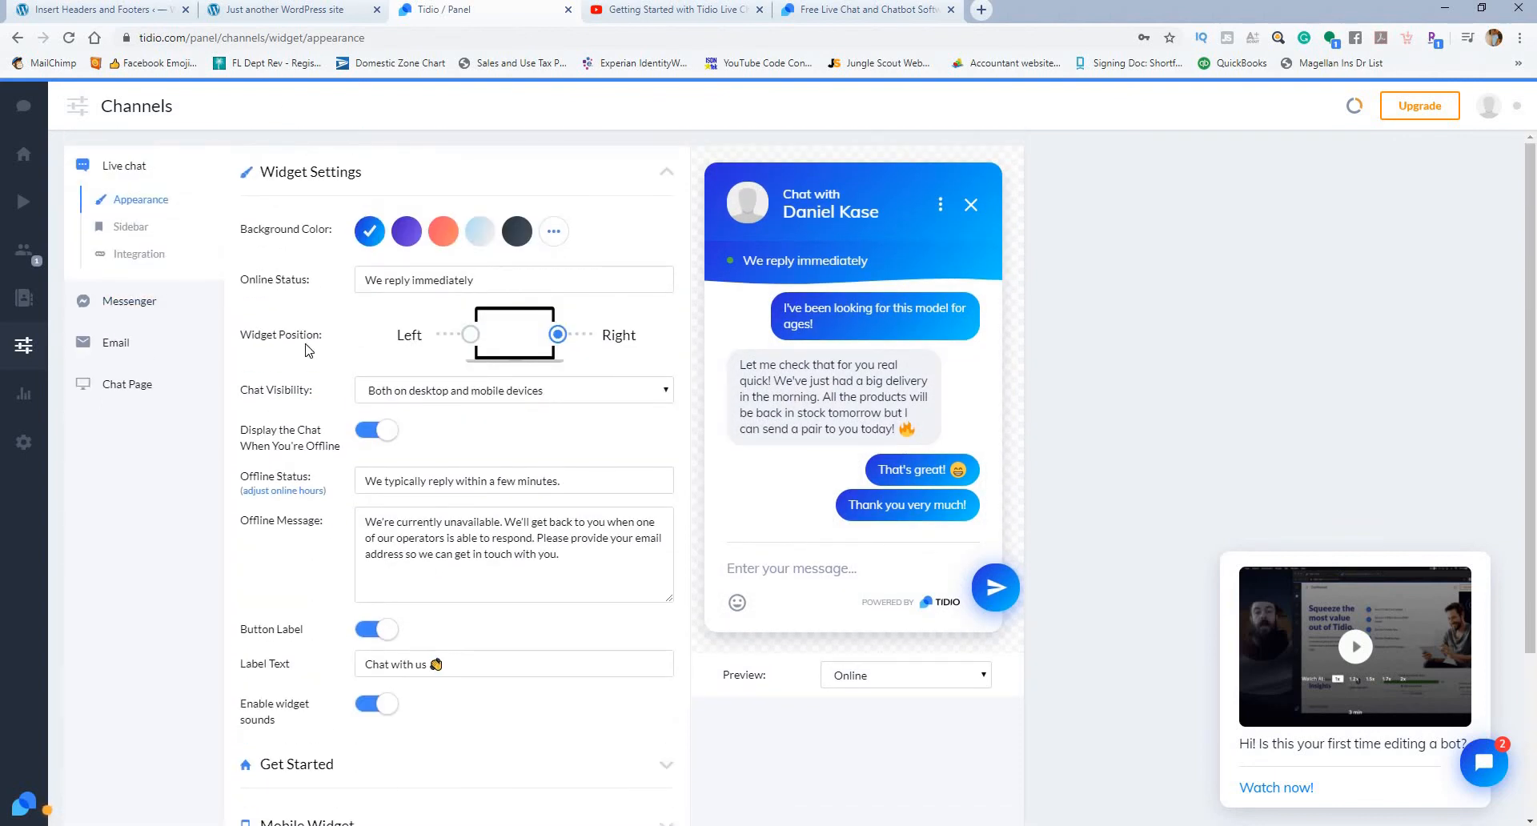
click(21, 299)
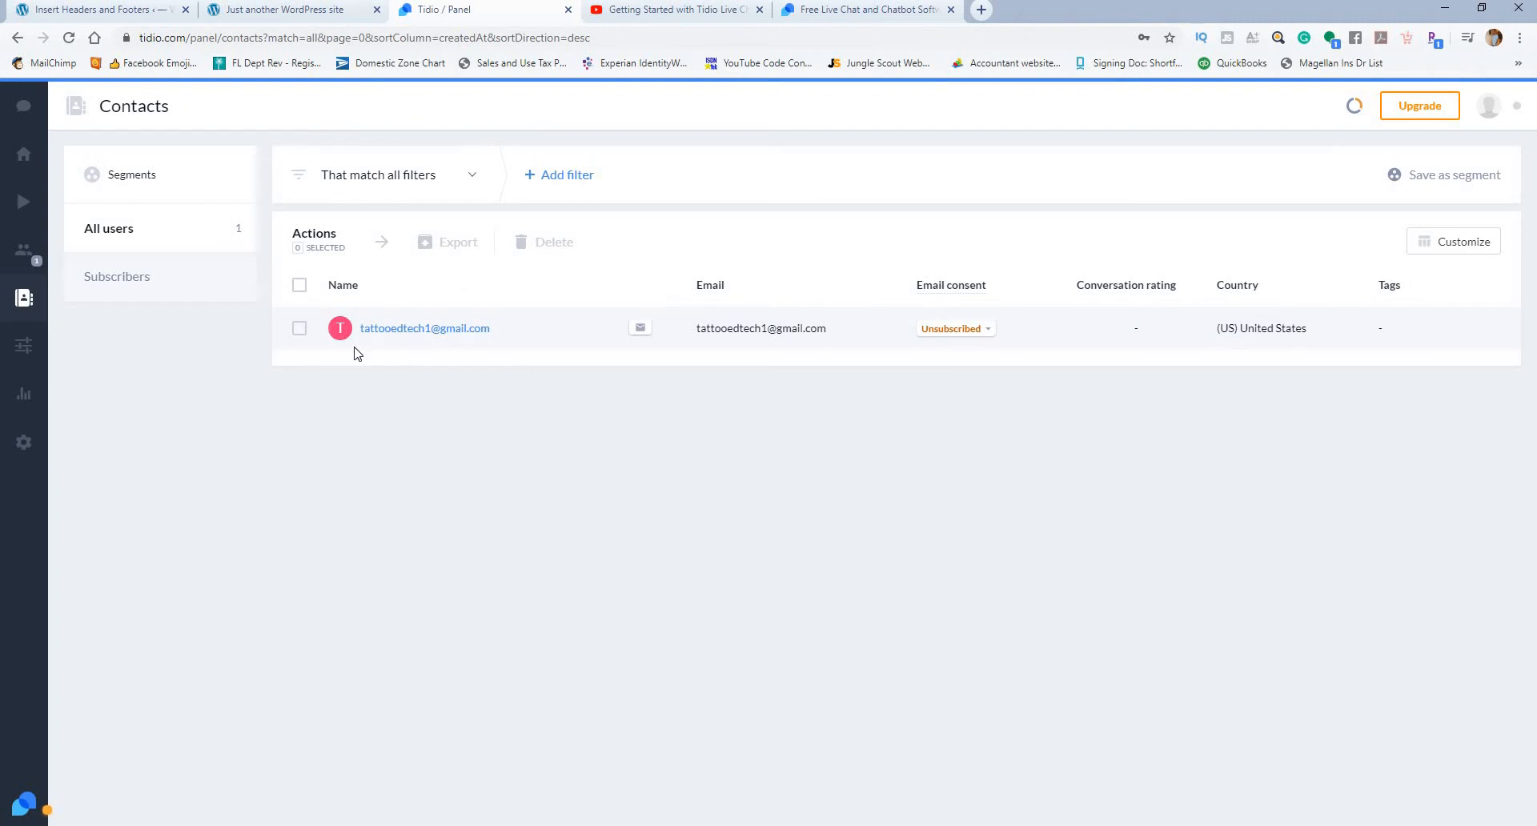
click(140, 293)
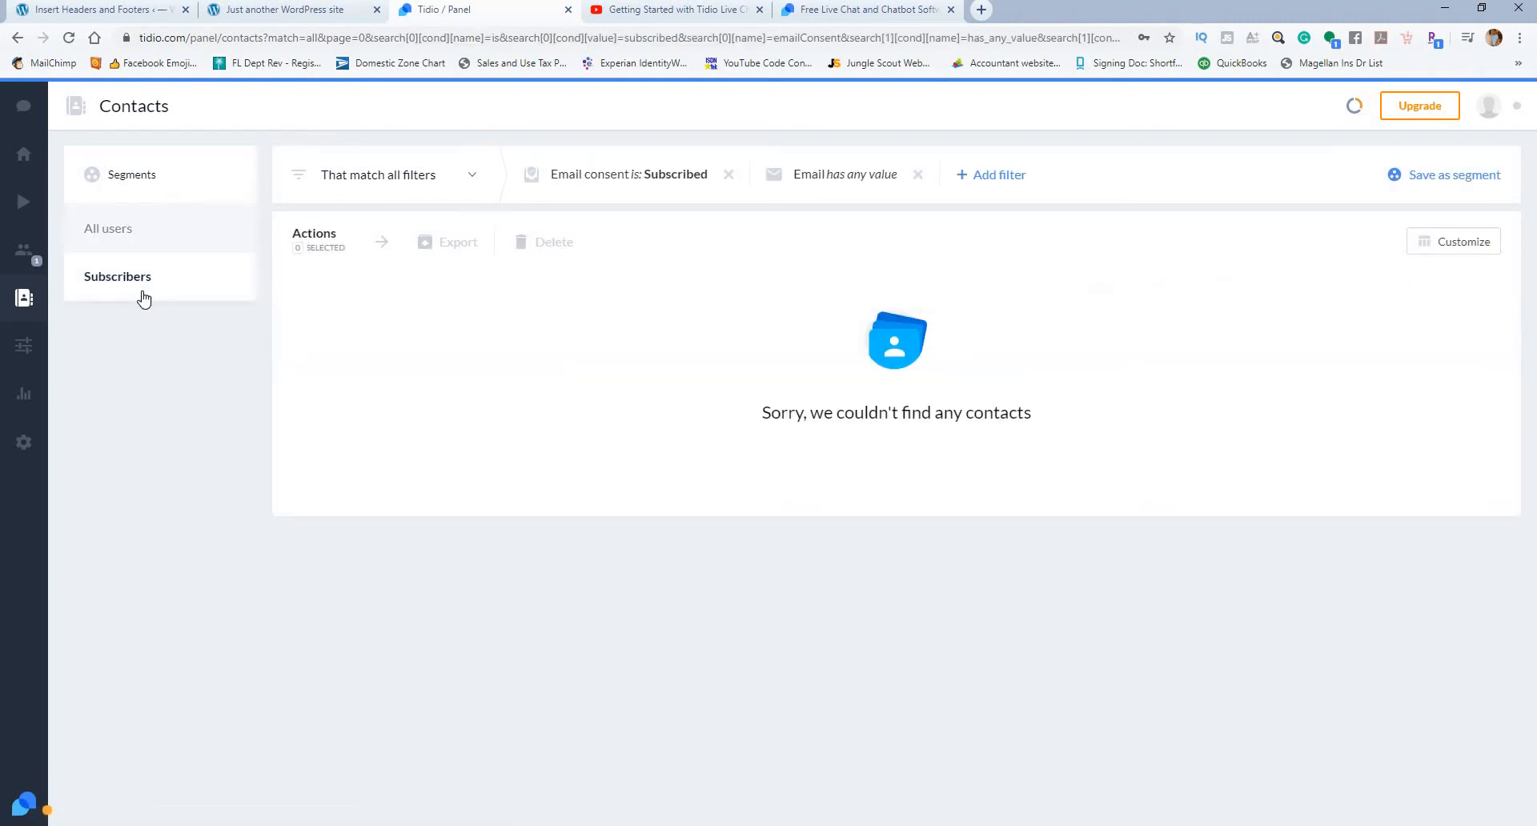
Step: Try the preset background colors in the live chat Appearance settings and set the widget's color to the coral gradient
click(33, 346)
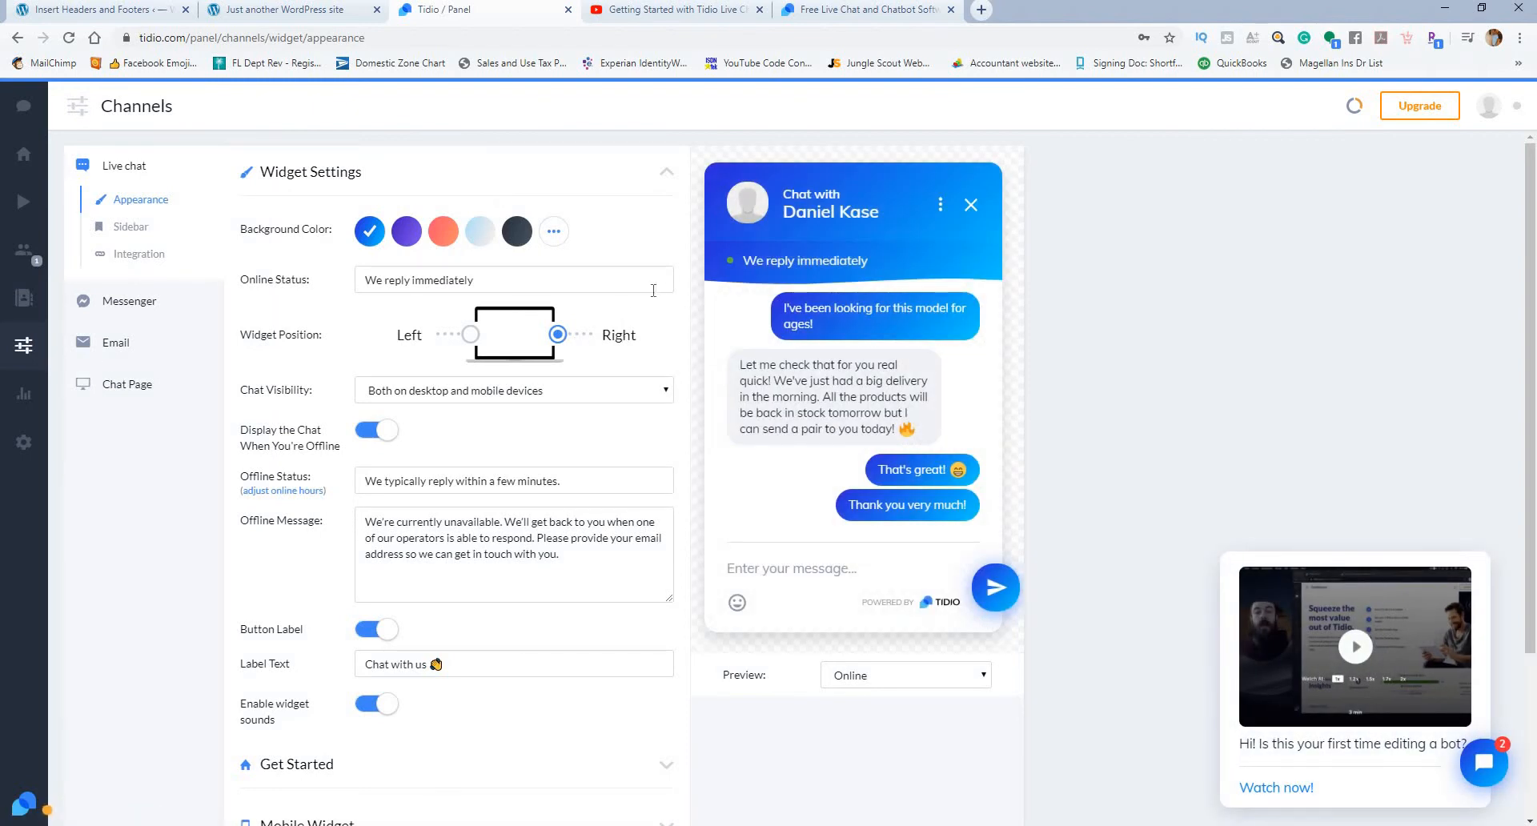
click(407, 240)
click(445, 240)
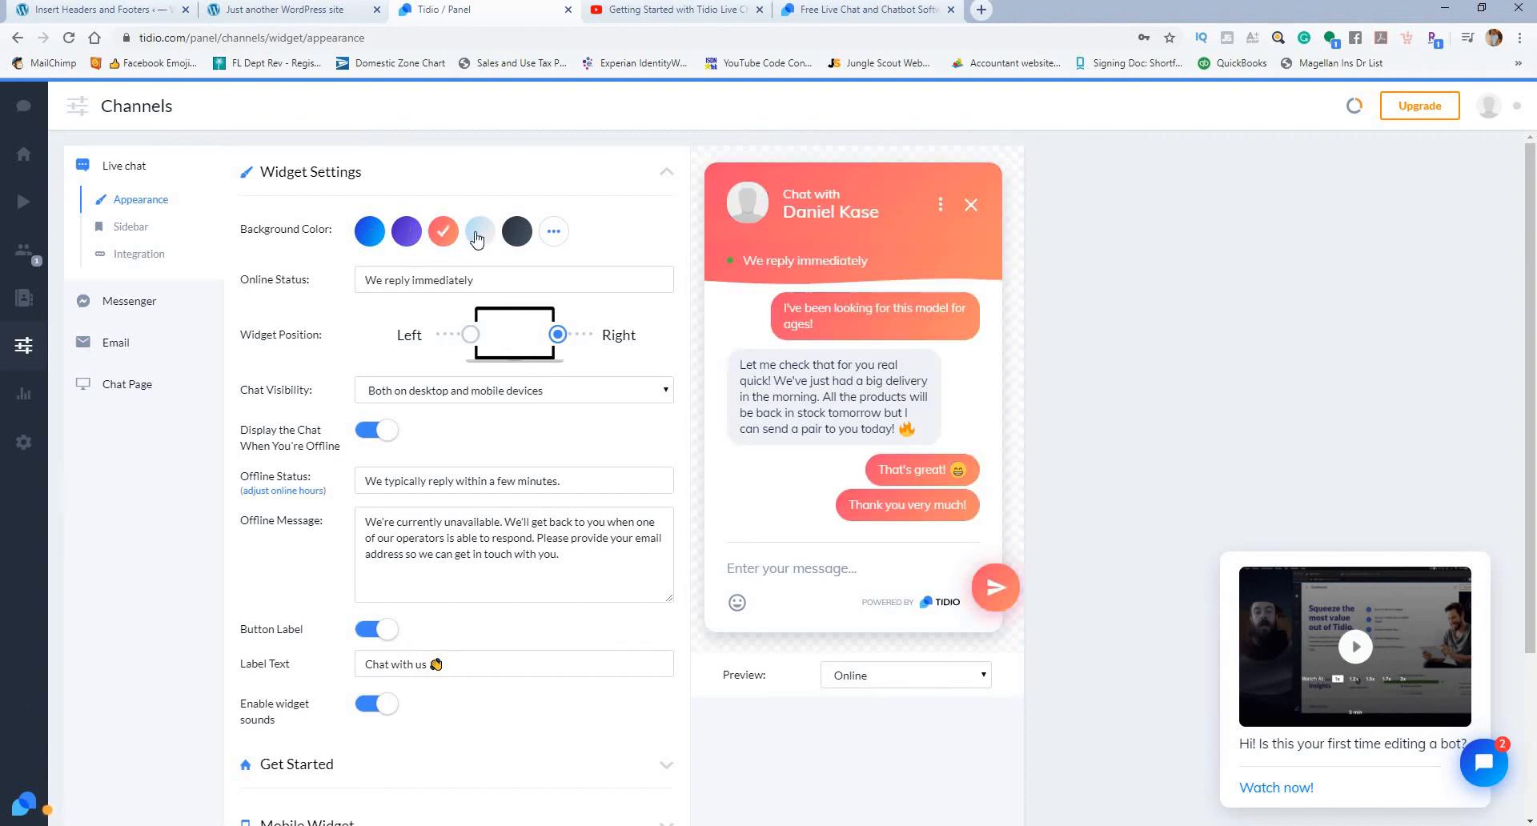
click(514, 236)
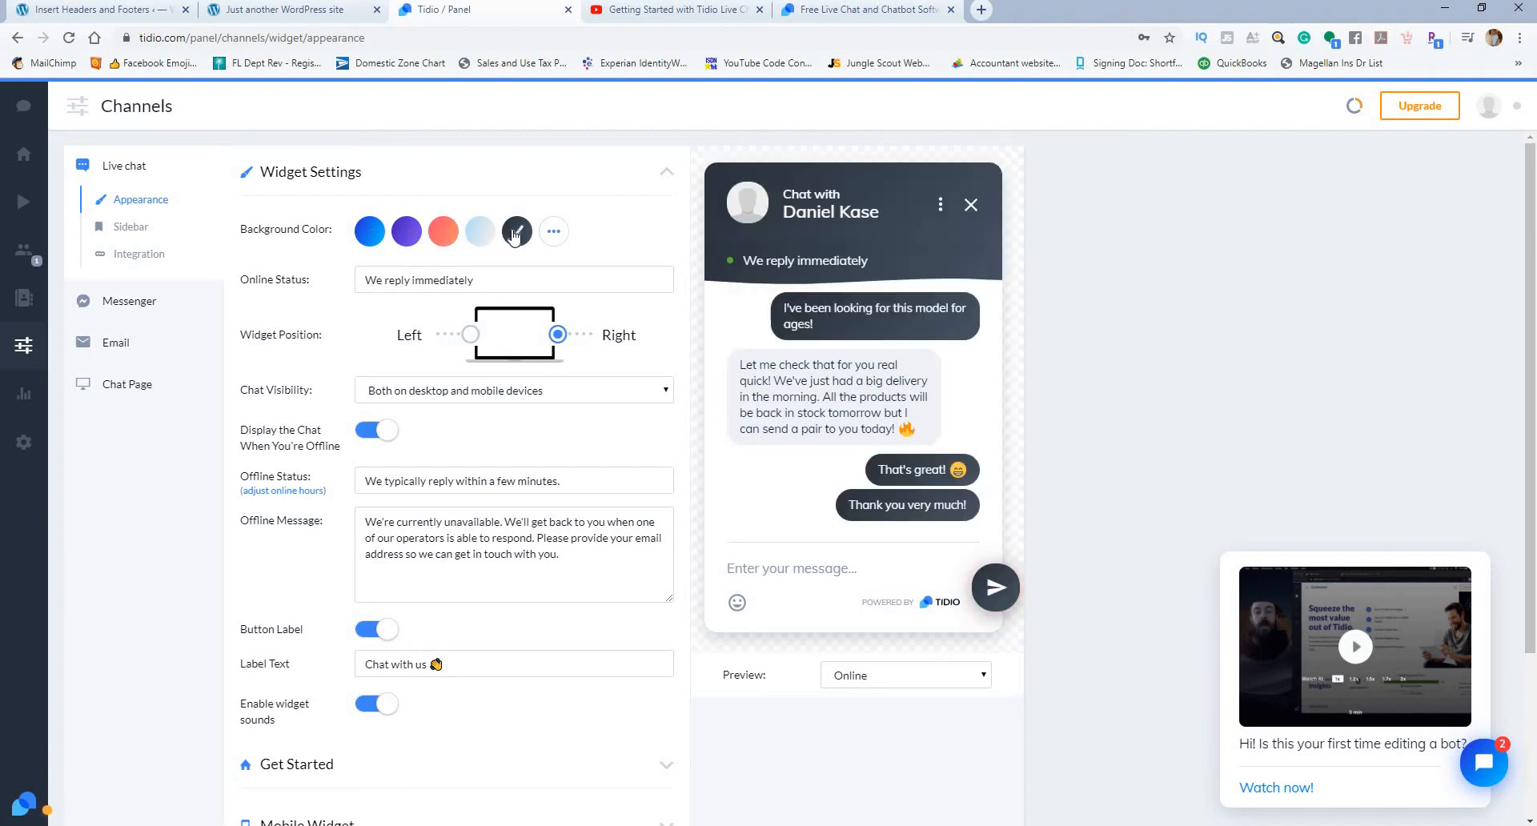
click(453, 240)
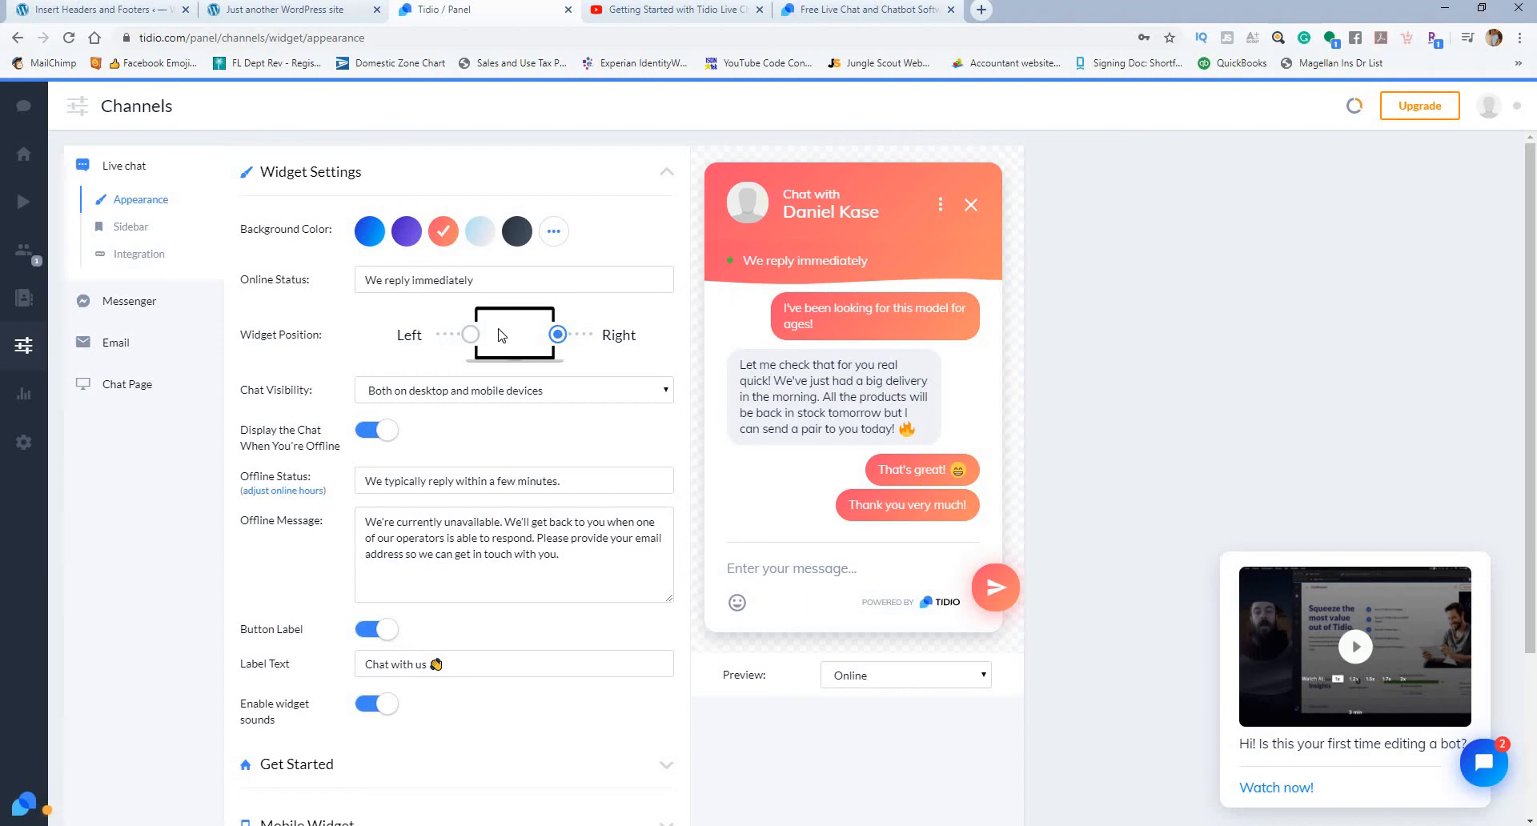
Step: Try the Left widget position, the Chat Visibility choices and the offline display switch, keeping the original settings
click(470, 337)
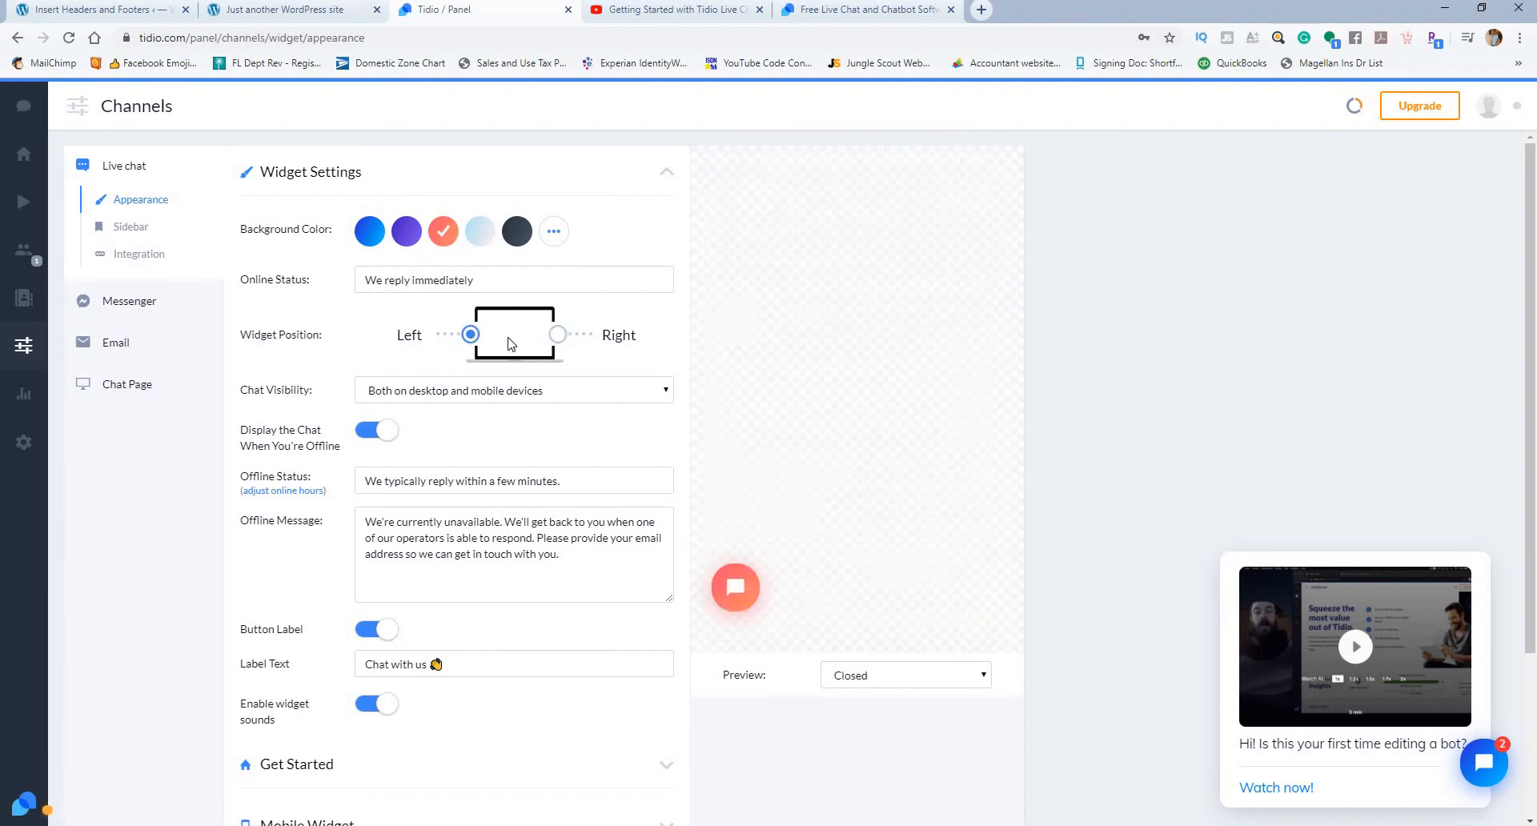
click(558, 337)
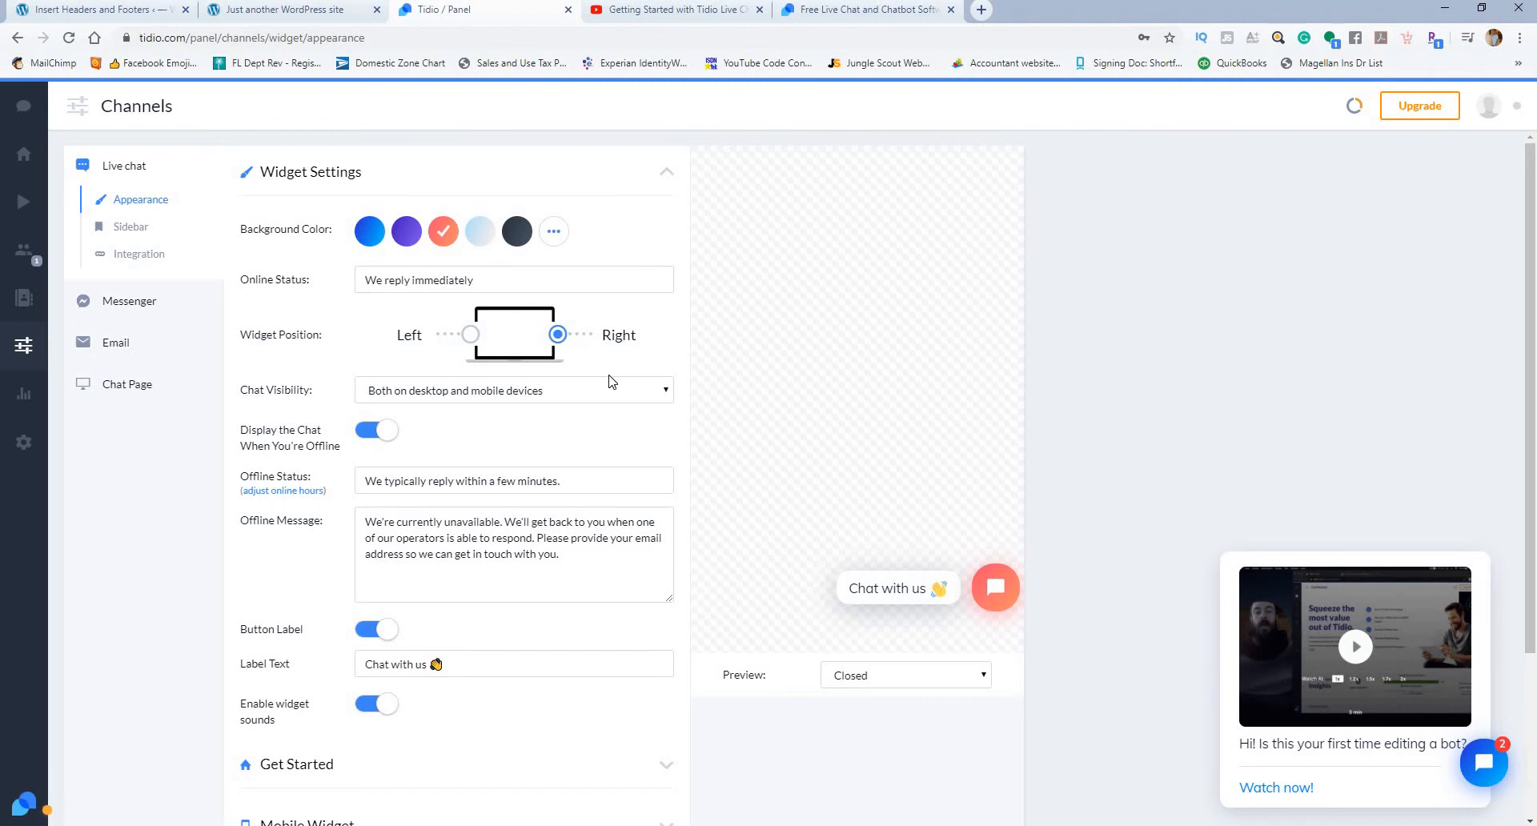
click(618, 392)
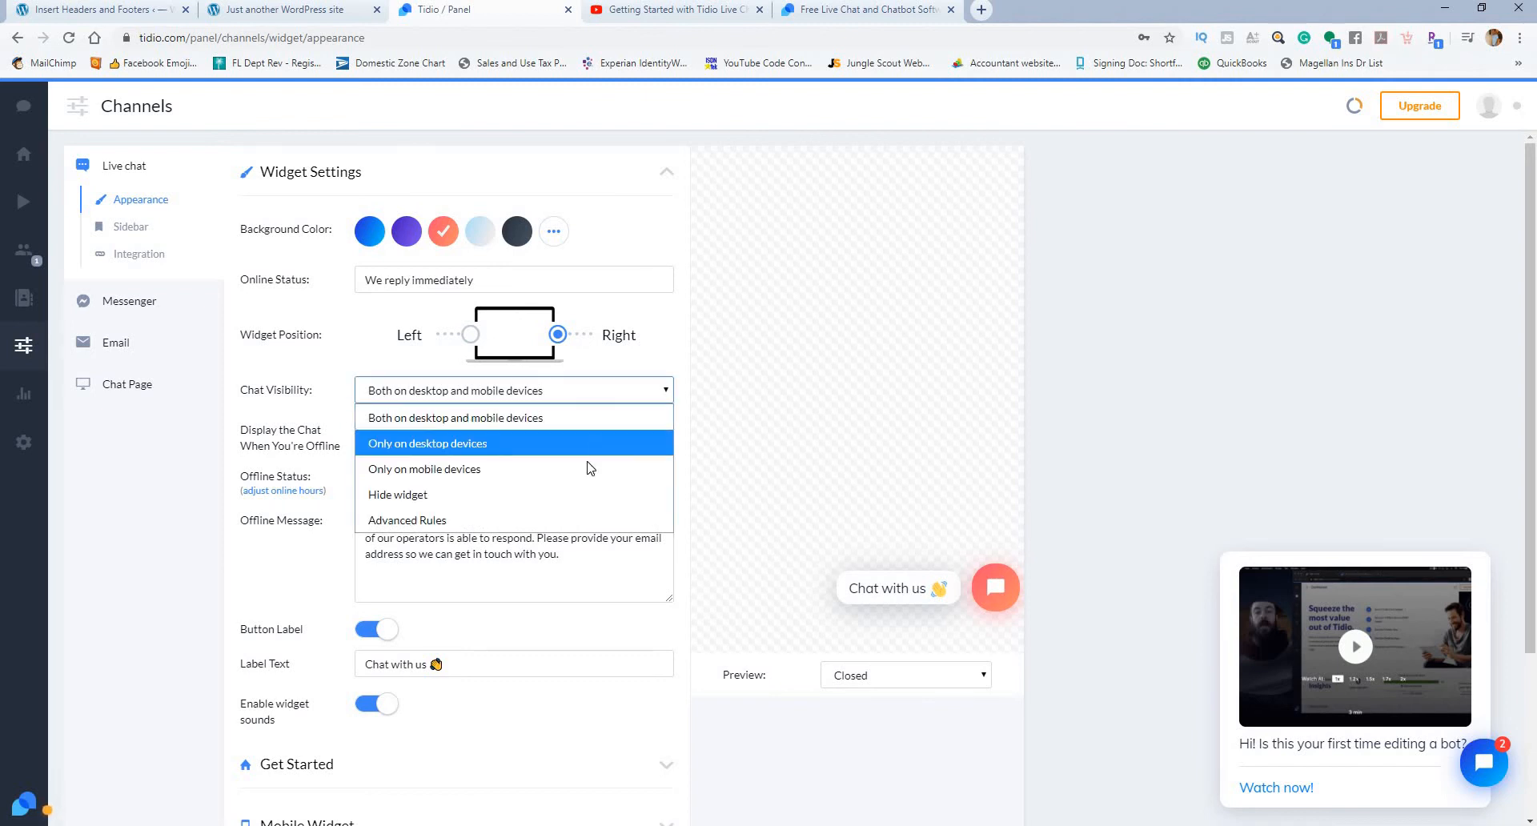
click(620, 397)
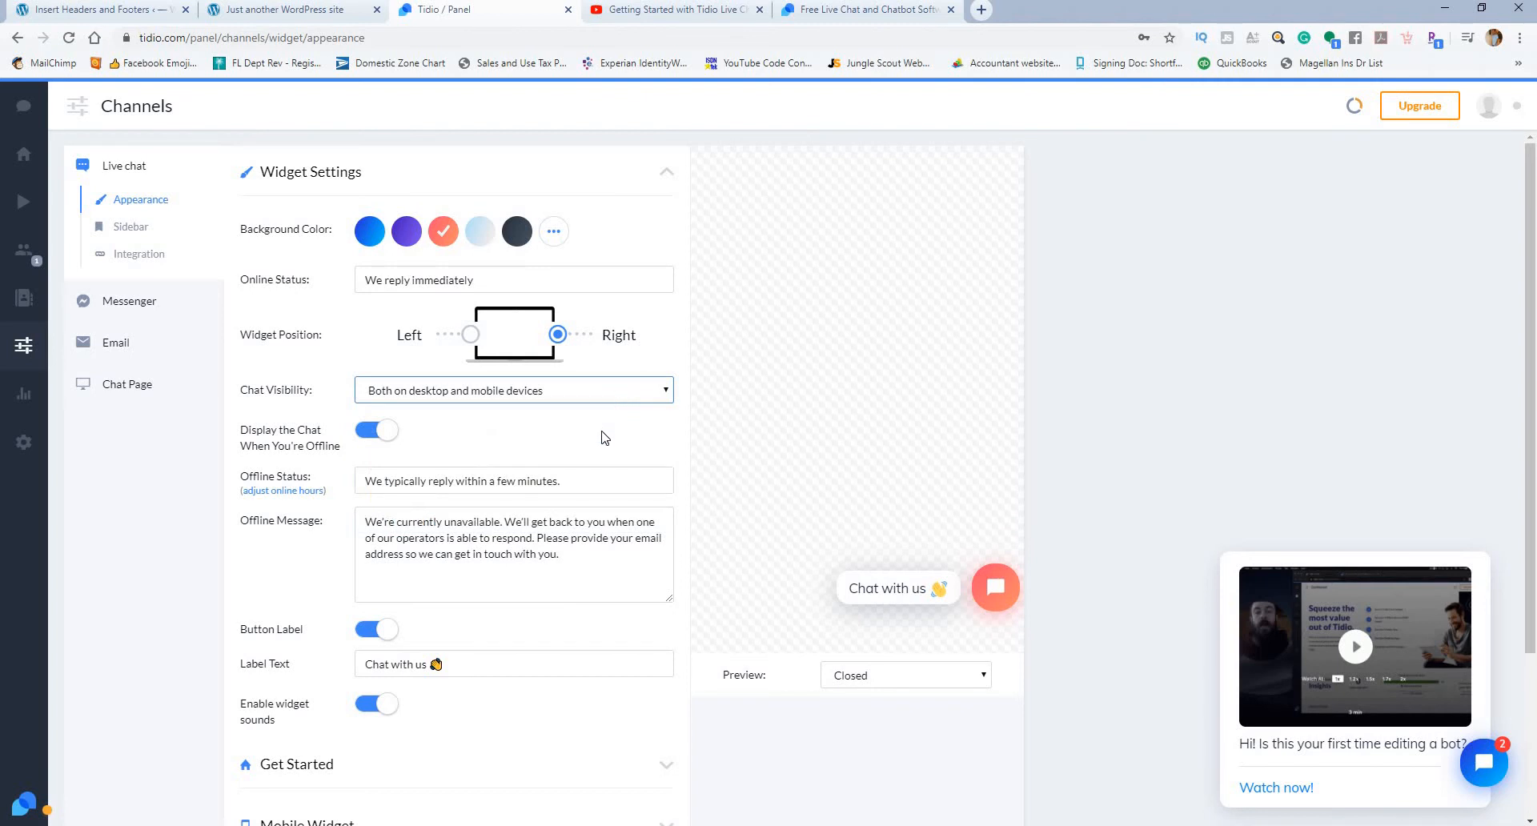
click(362, 433)
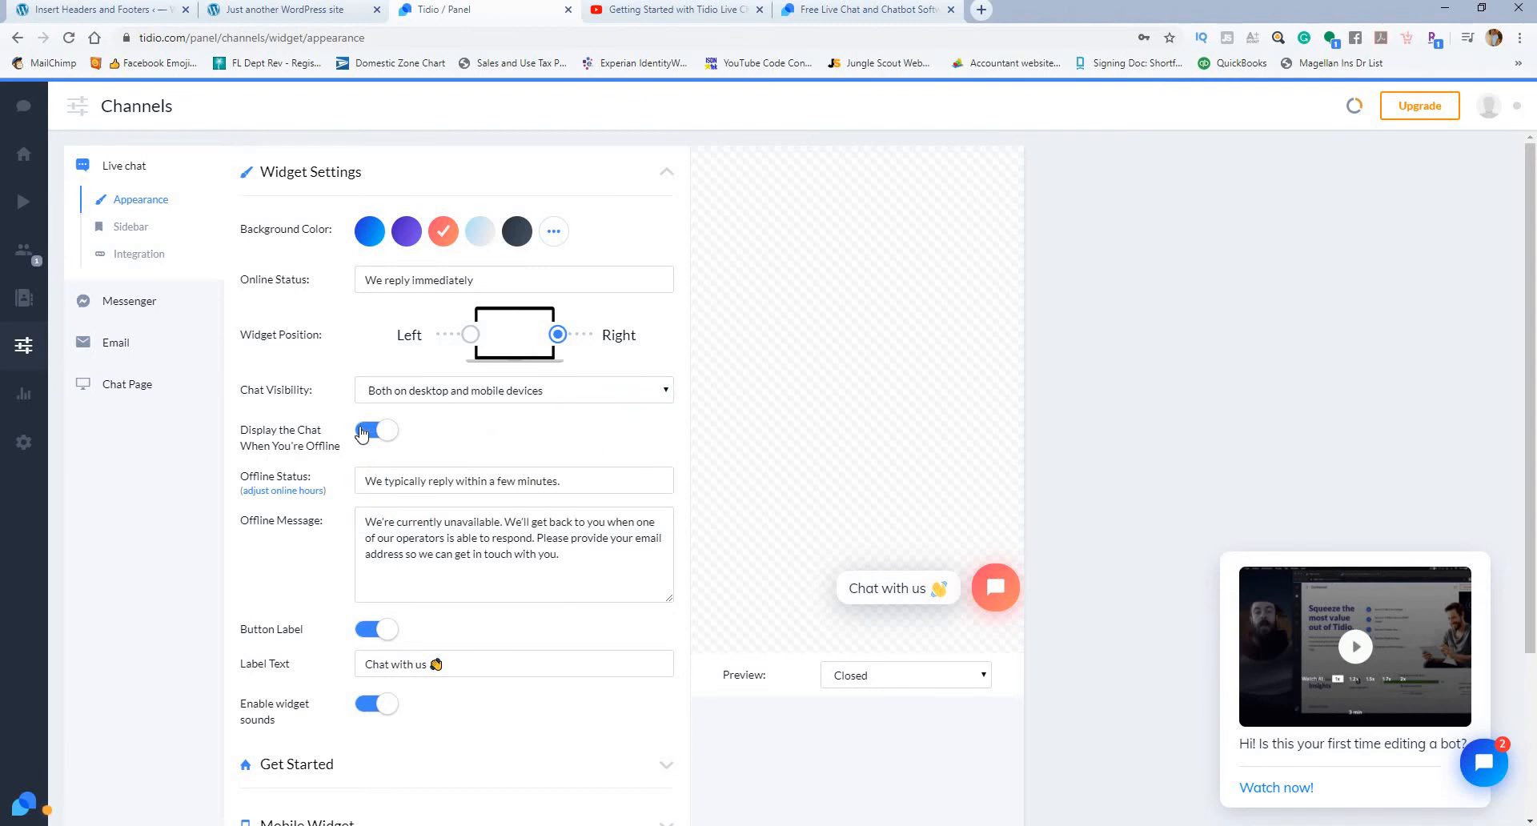
click(378, 433)
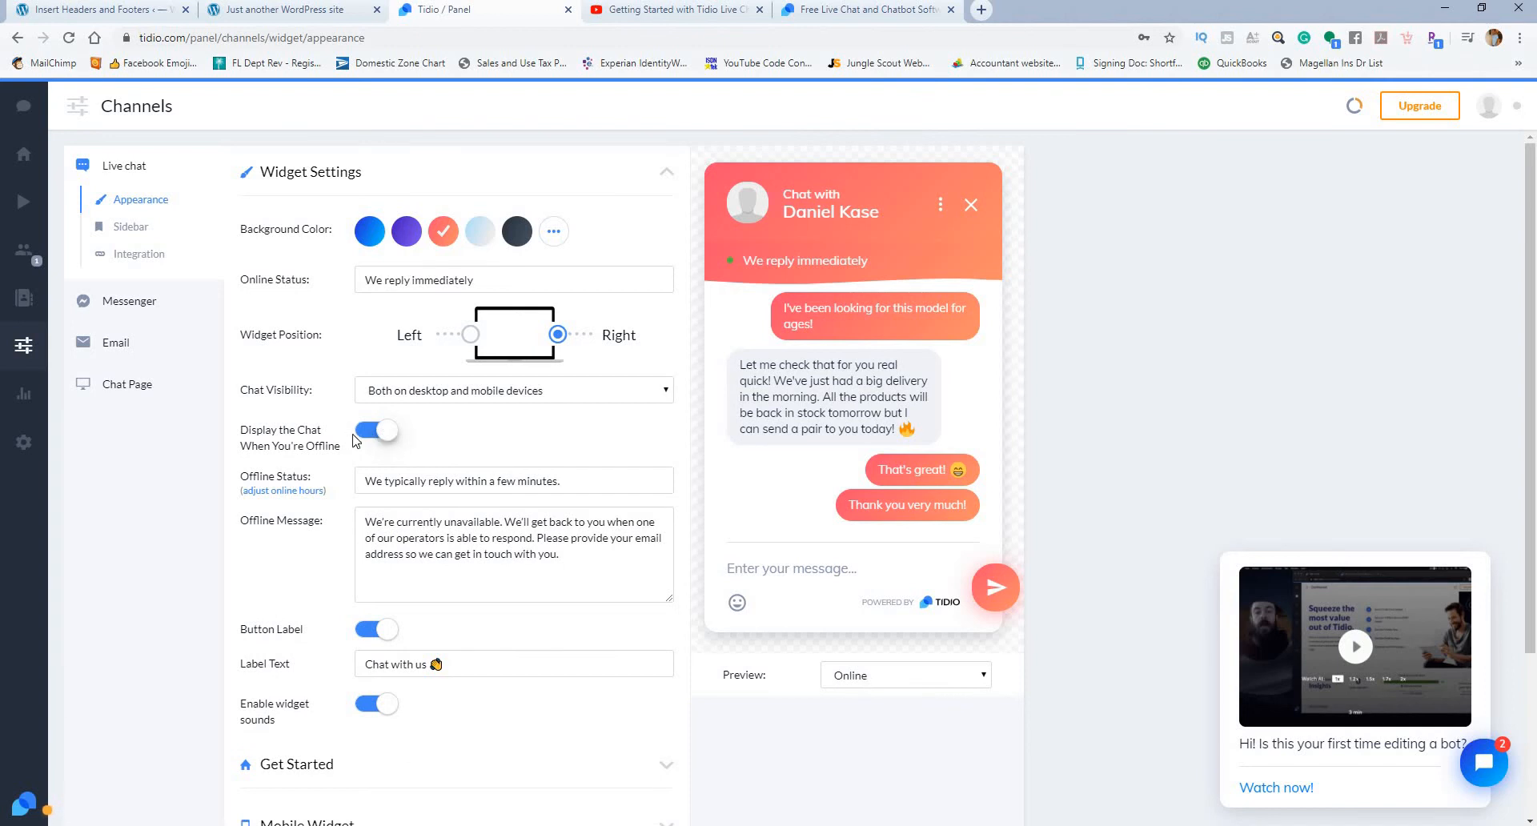
Step: Change the widget's Online Status text to "We reply Very Fasssst"
scroll(607, 462, down, 2)
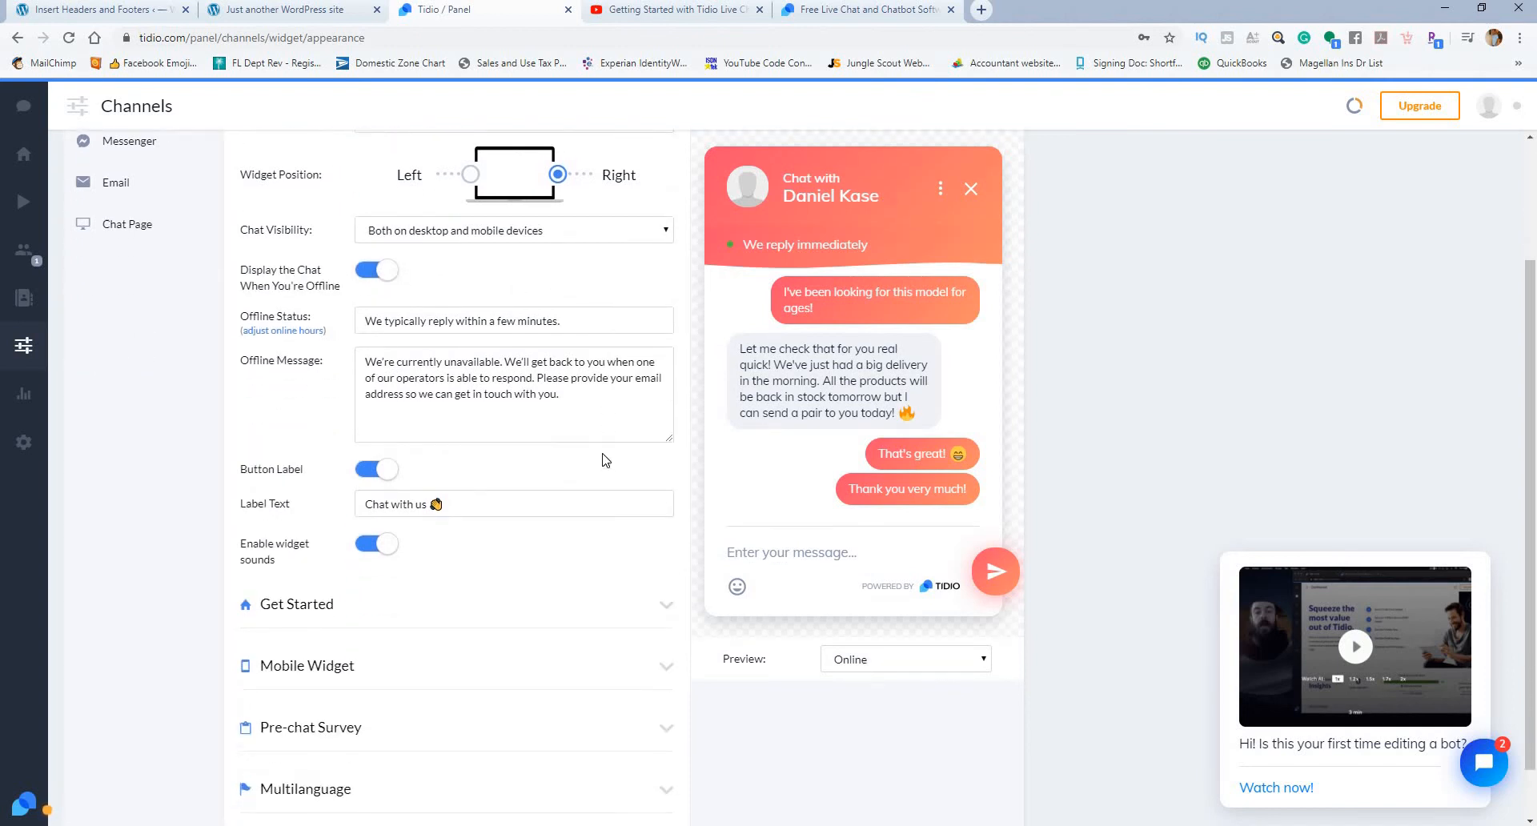
scroll(597, 440, up, 1)
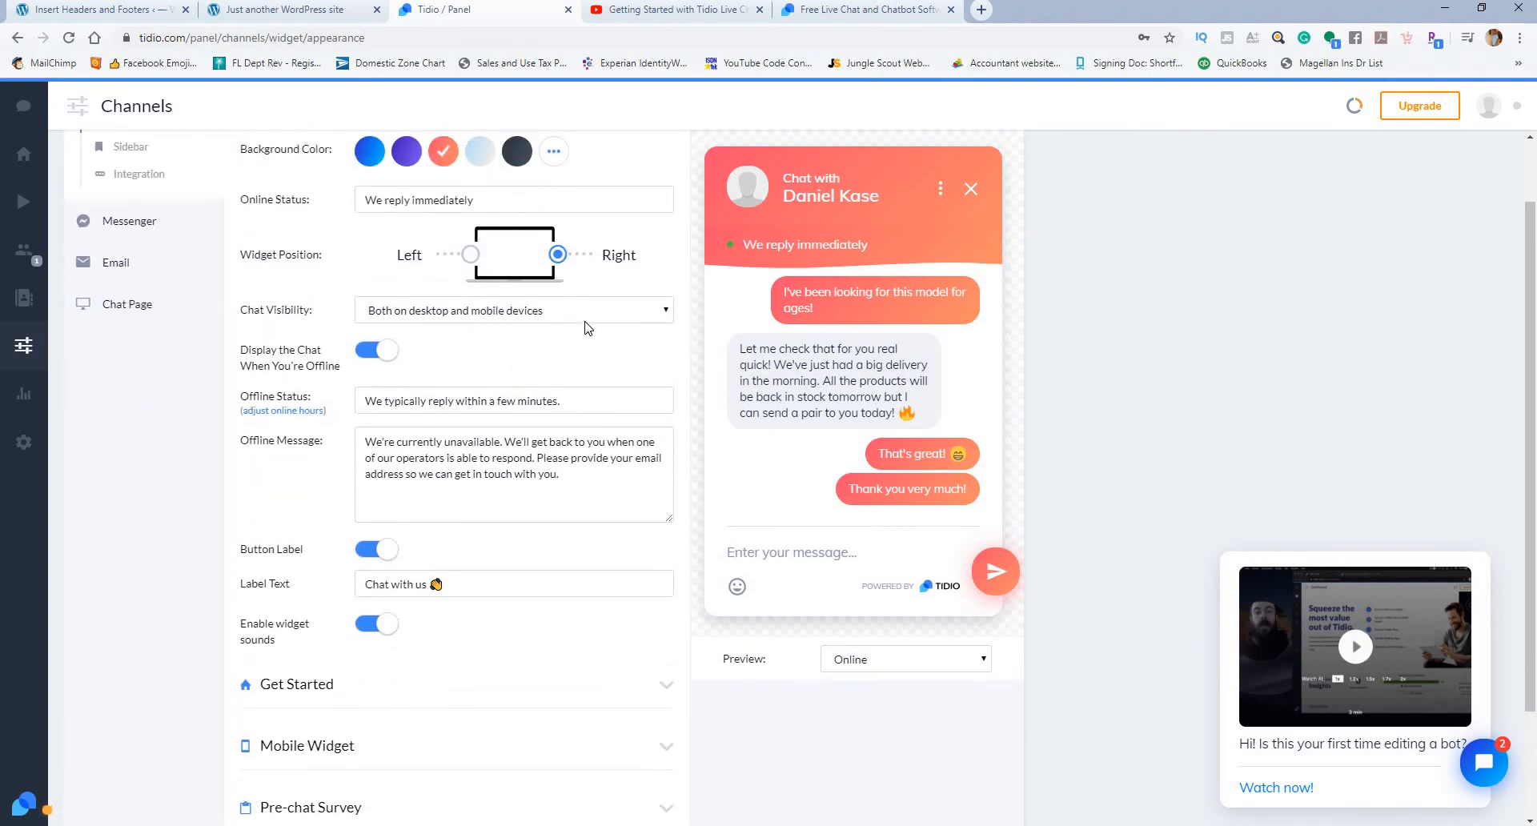
scroll(555, 283, up, 1)
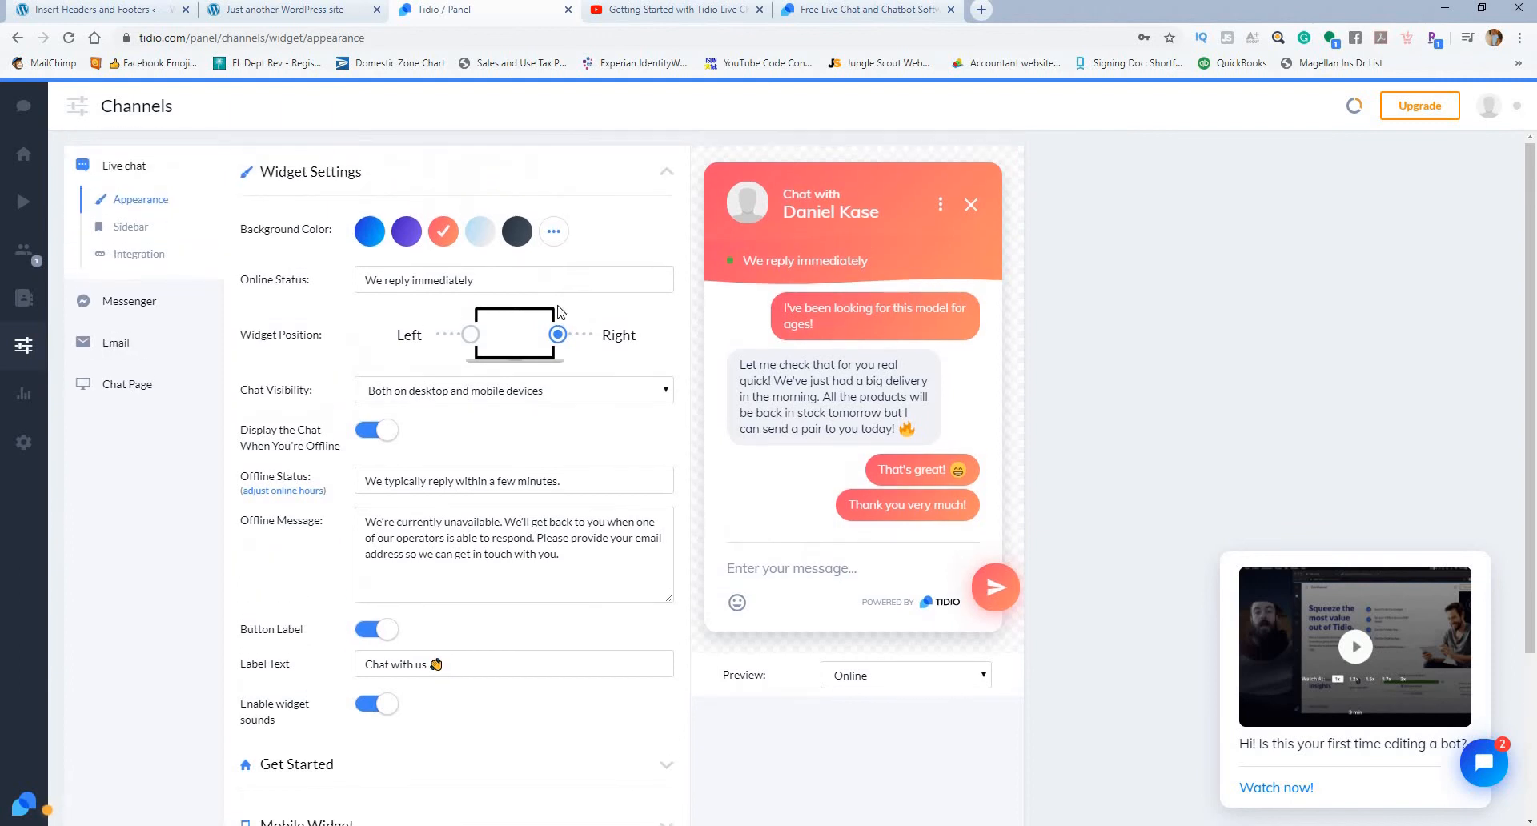
click(508, 280)
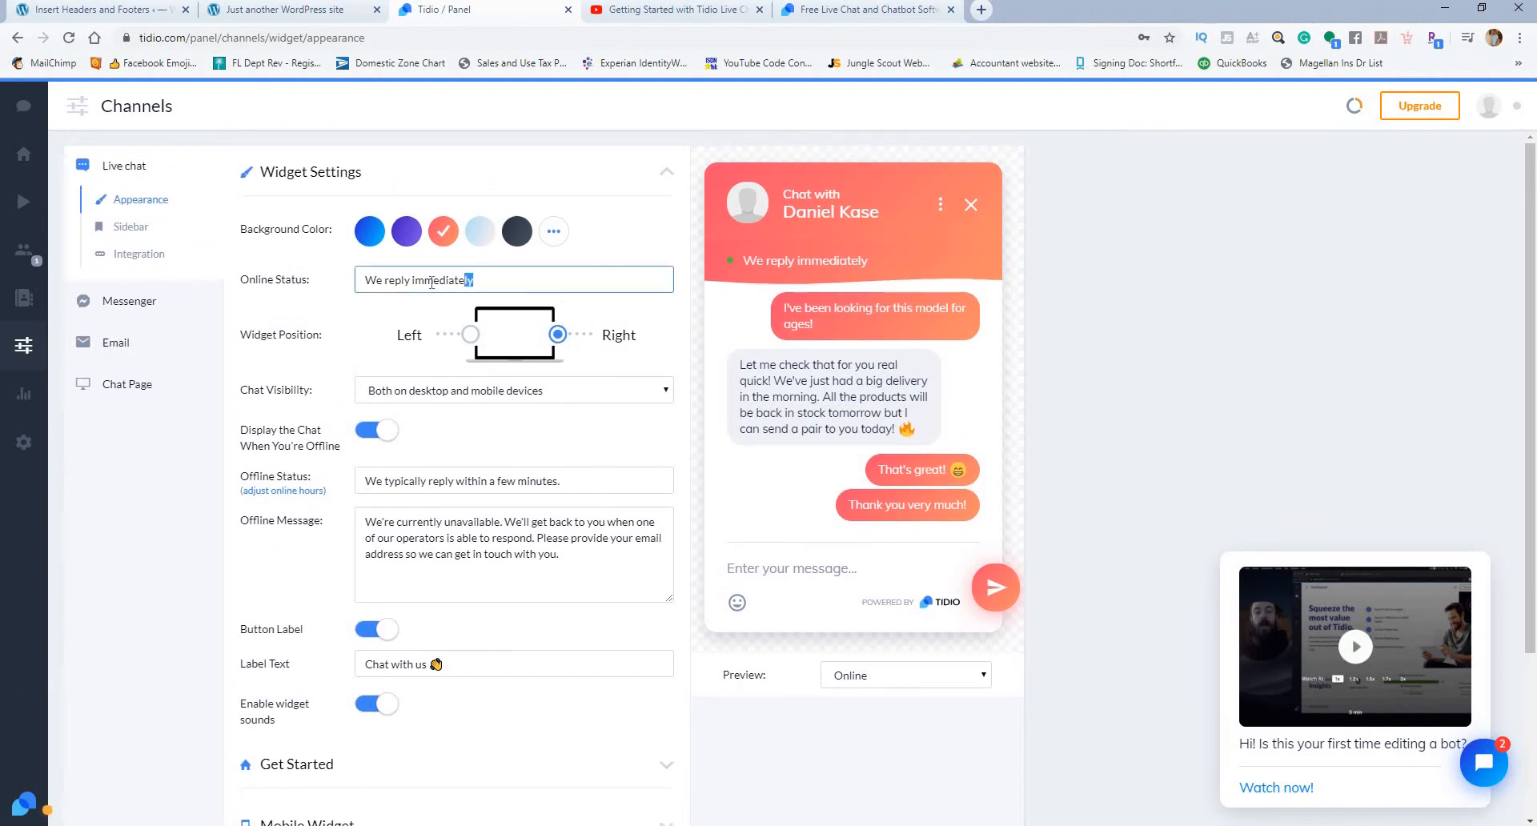
drag(431, 283, 413, 282)
key(BackSpace)
text(Veruy)
click(437, 280)
key(BackSpace)
click(738, 330)
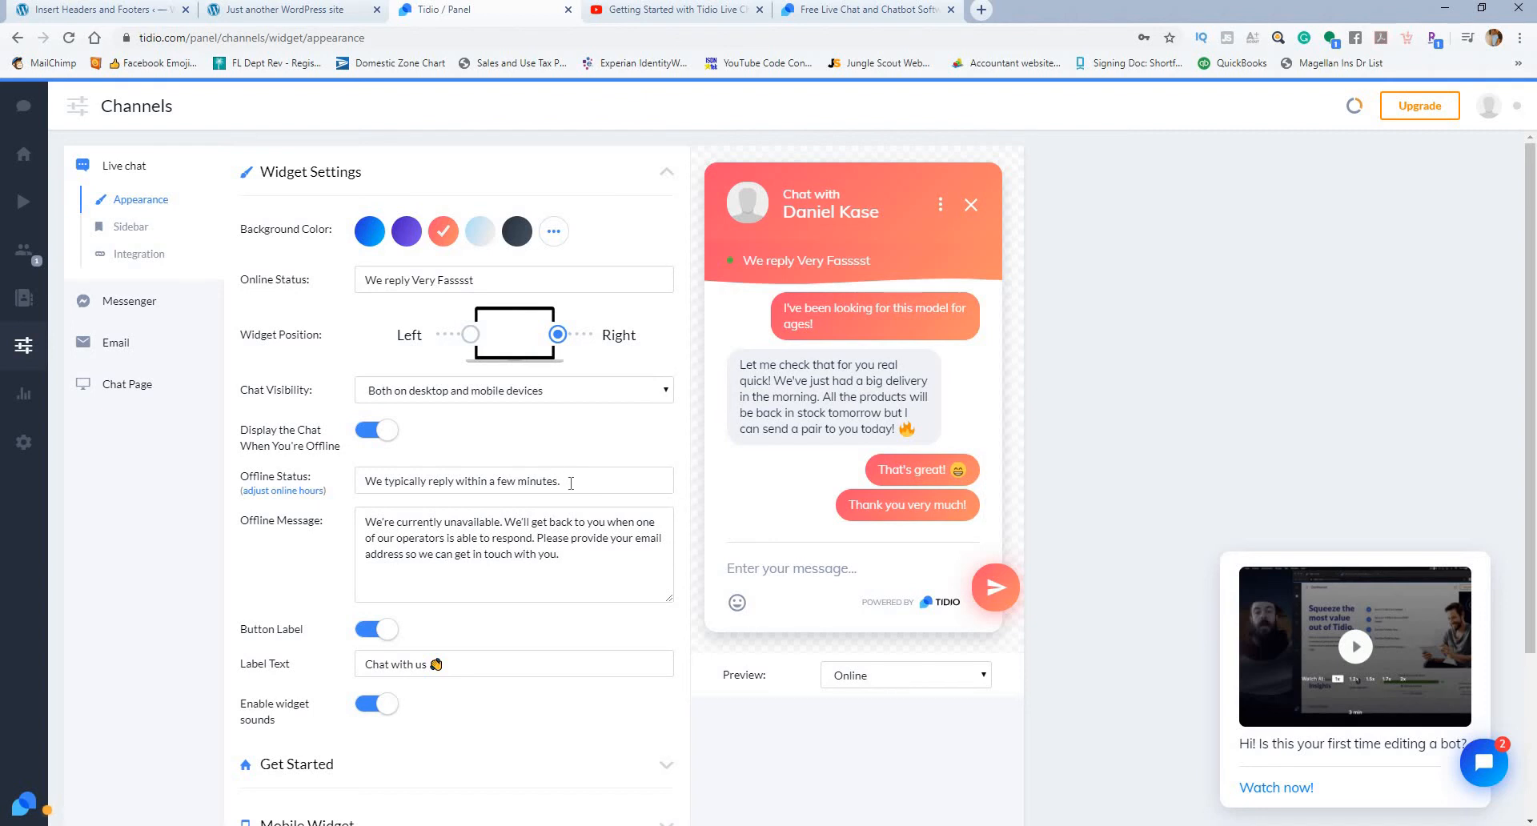
Step: Preview how the Offline Status and Offline Message appear in the widget, leaving both texts as they are
mouse_move(571, 483)
mouse_down()
mouse_move(484, 477)
mouse_move(570, 480)
mouse_up()
scroll(585, 454, down, 1)
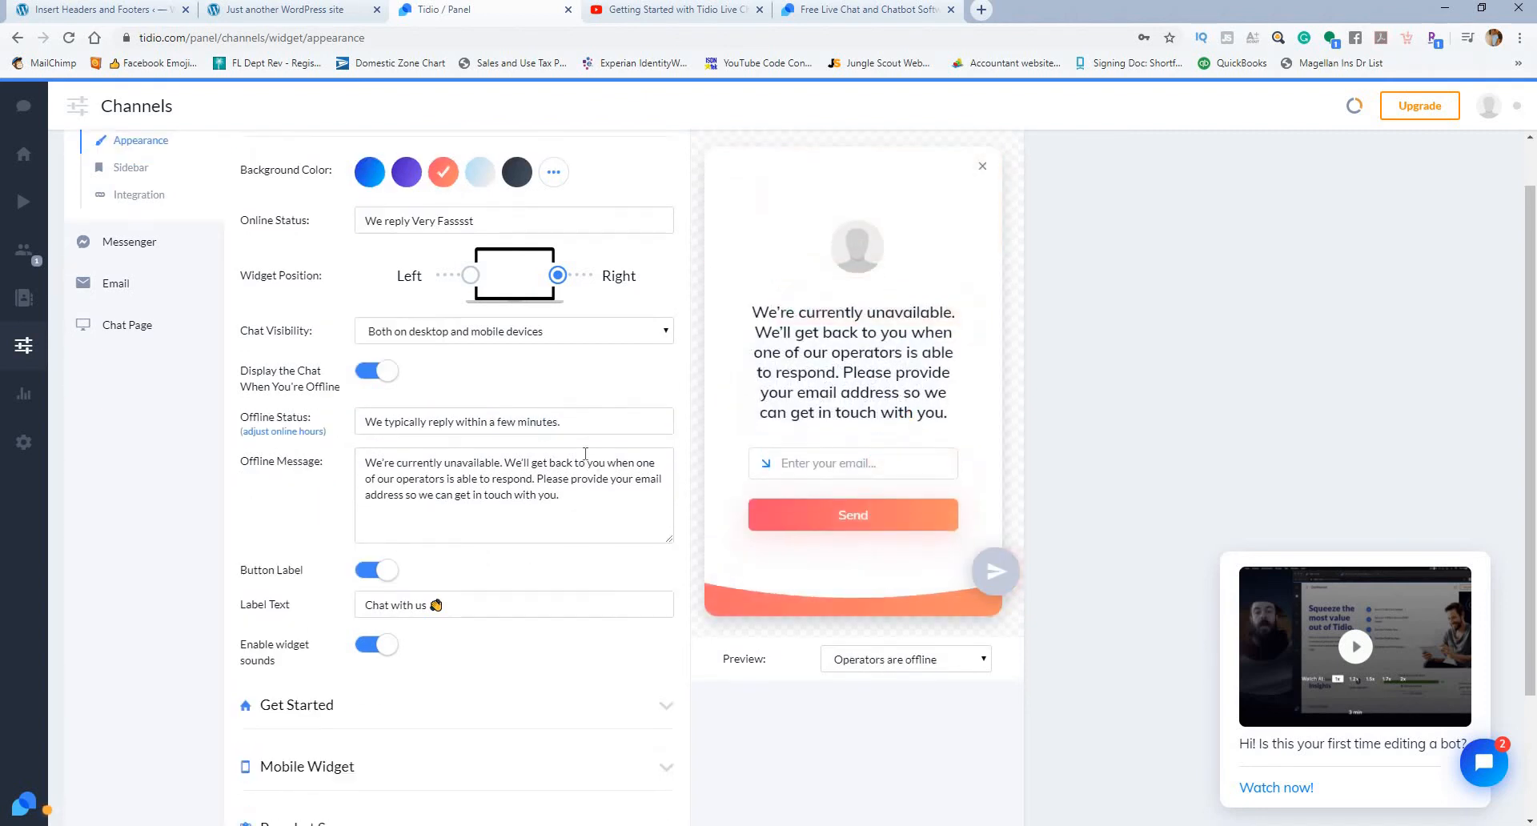
click(599, 473)
click(984, 167)
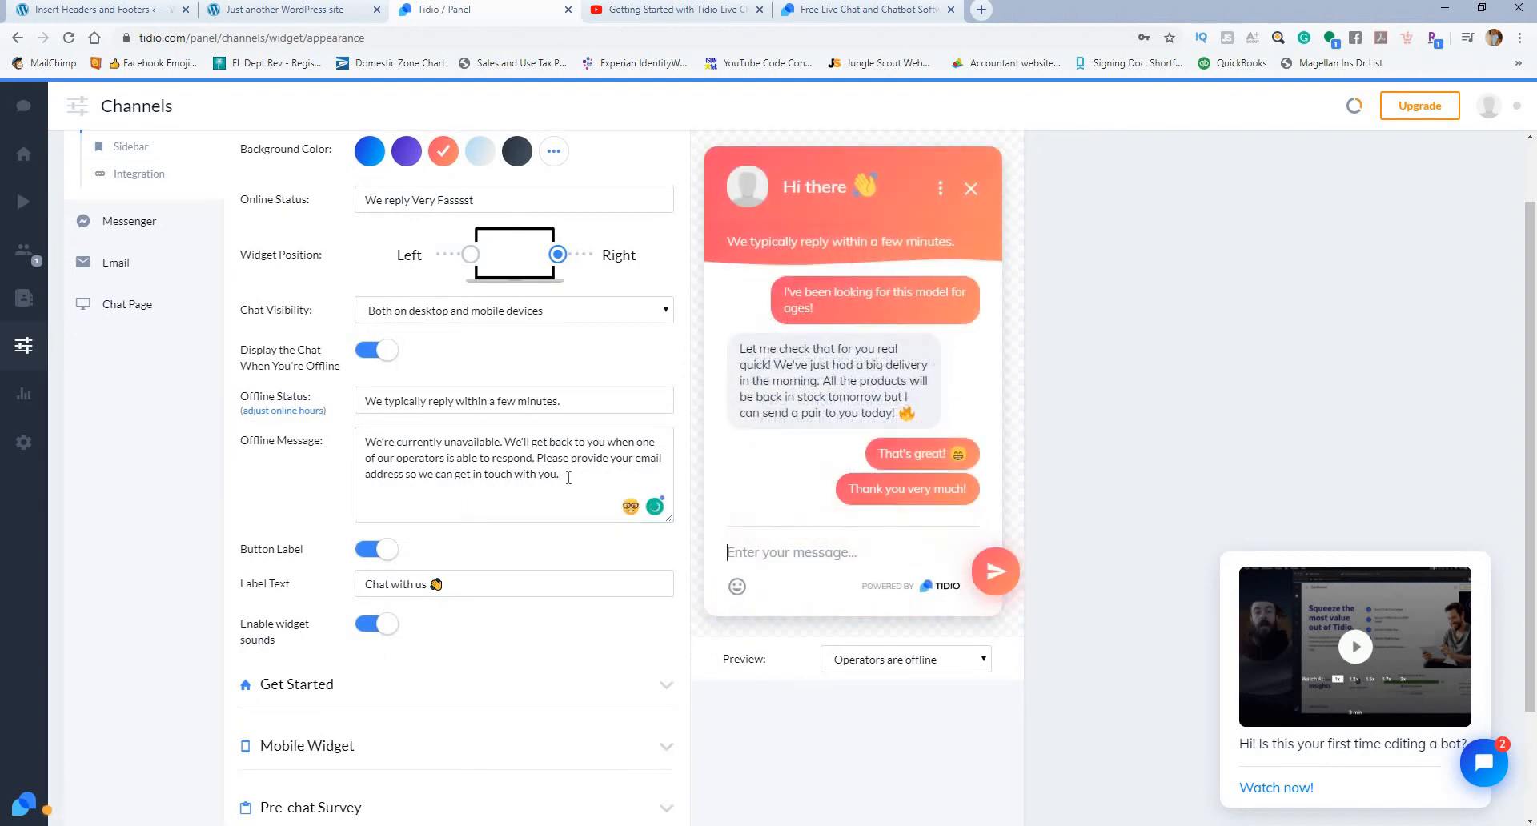
drag(568, 479, 373, 442)
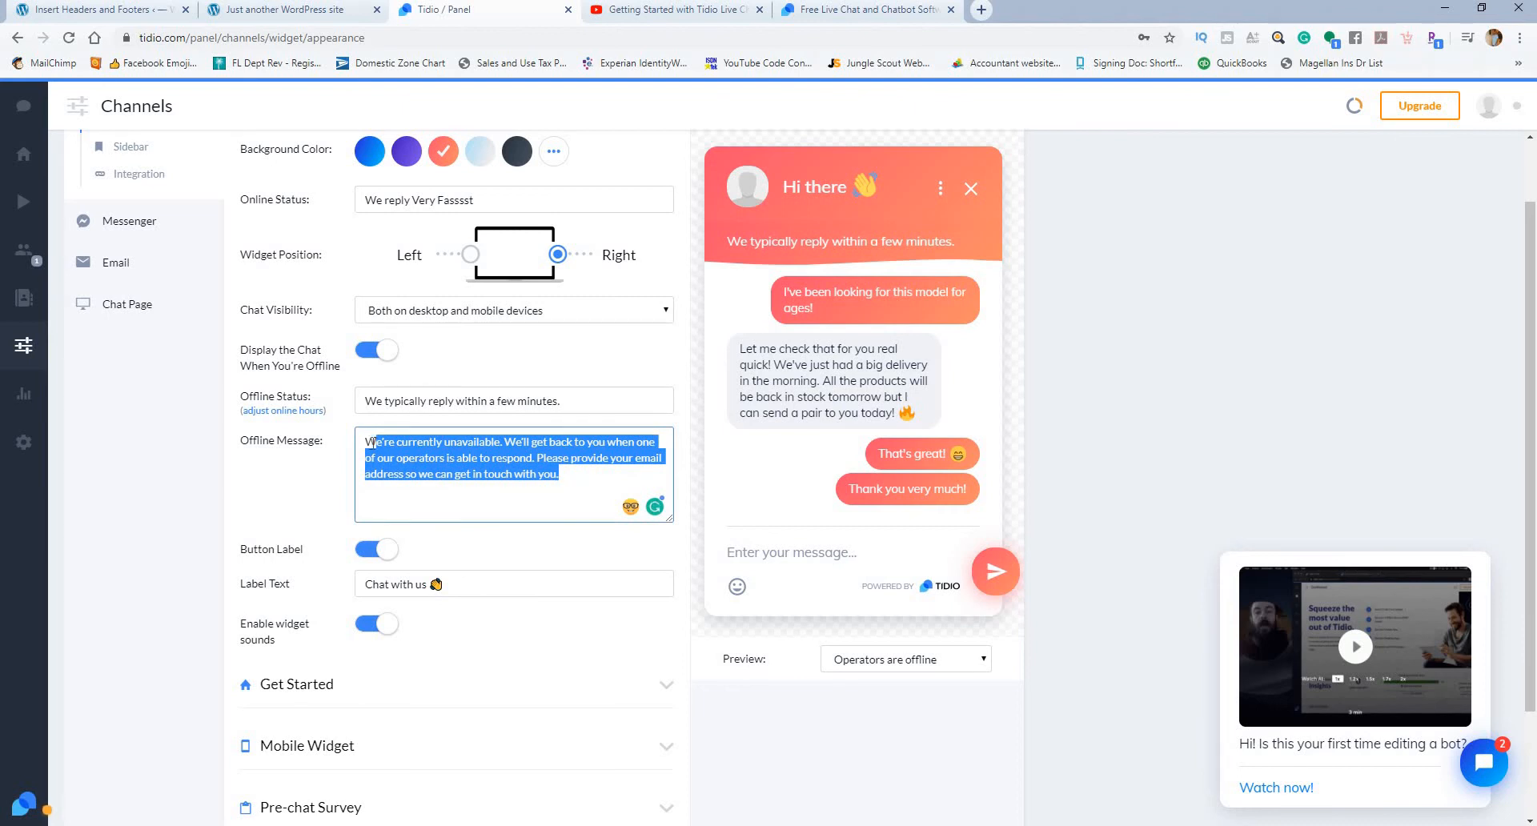
click(579, 505)
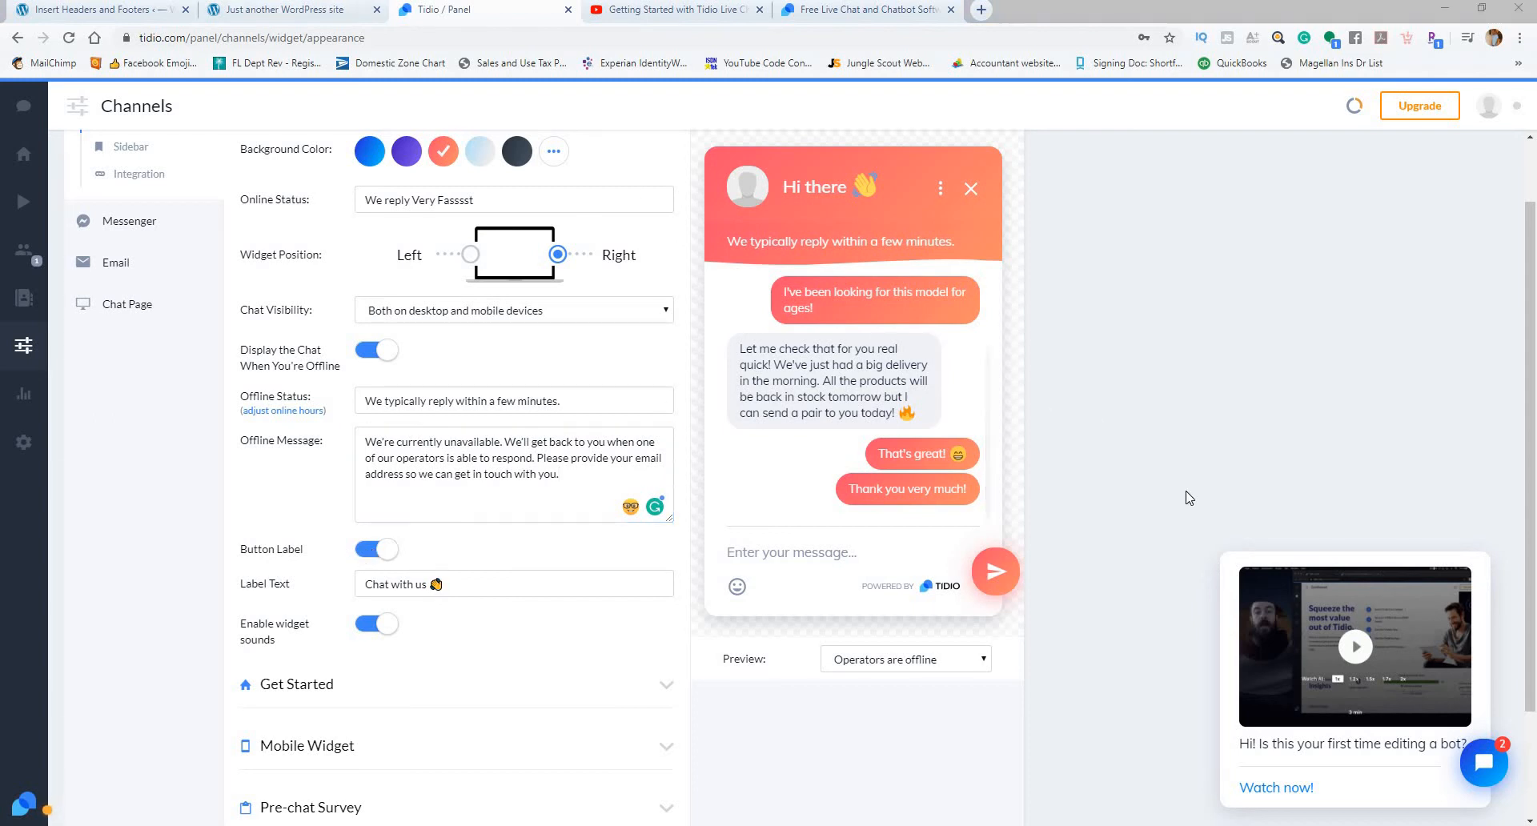
Step: Collapse the chat widget on ytsandbox.com to view its button label, and open the Label Text for editing in Tidio
click(302, 8)
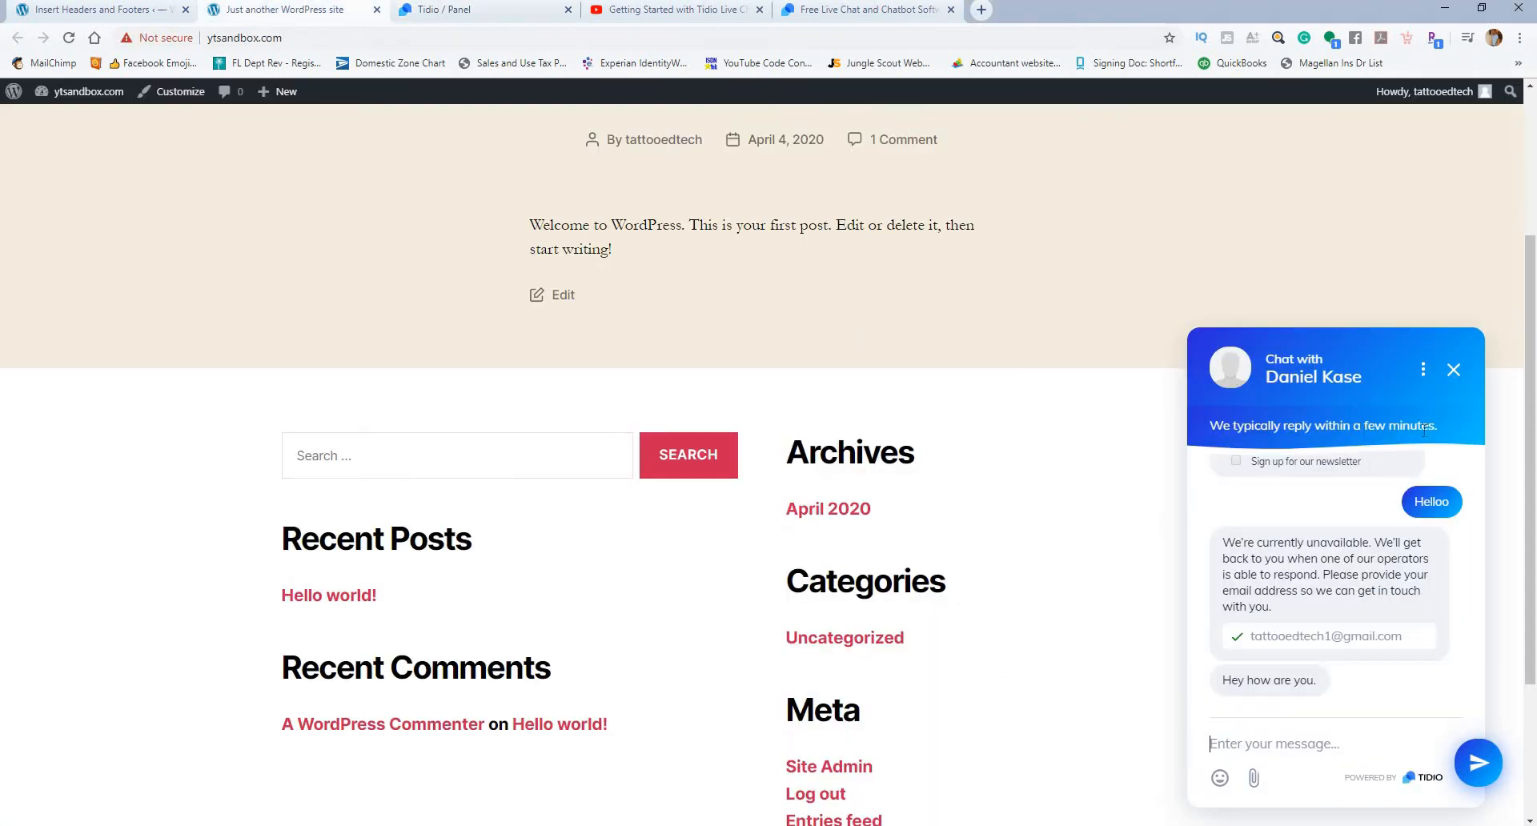
click(1454, 371)
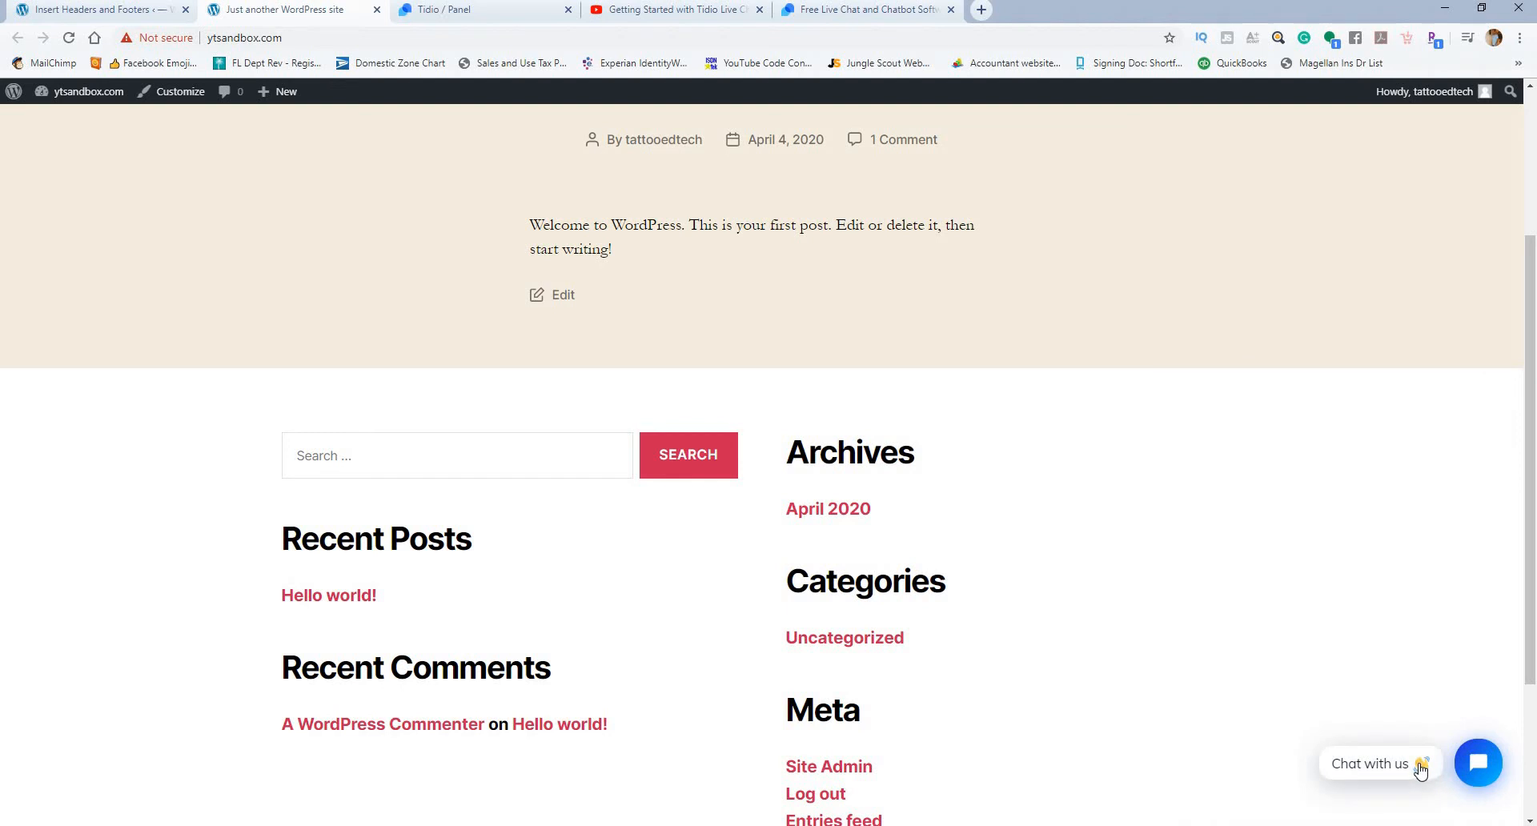
click(427, 14)
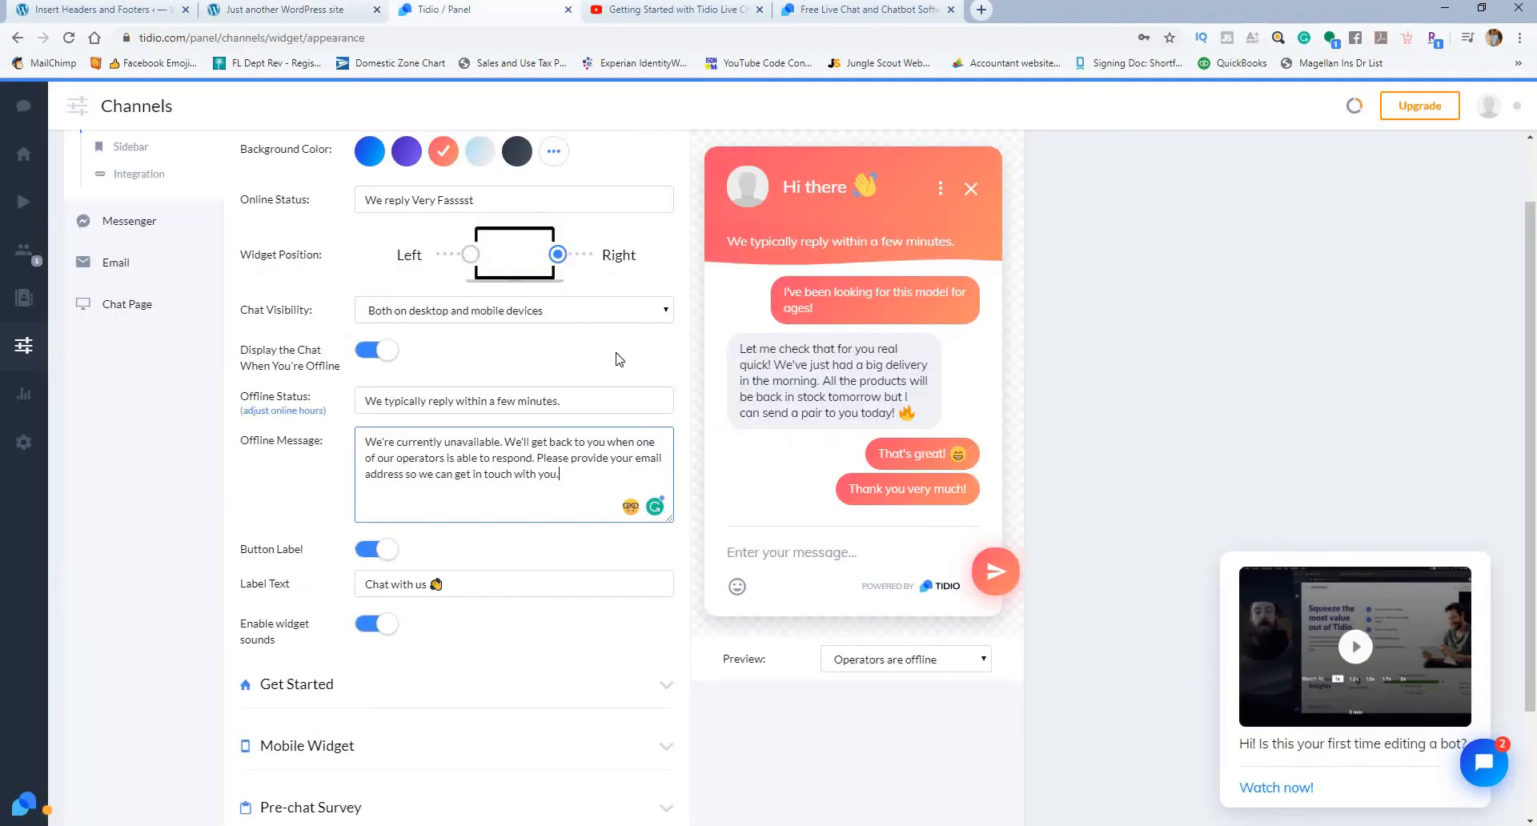
click(474, 586)
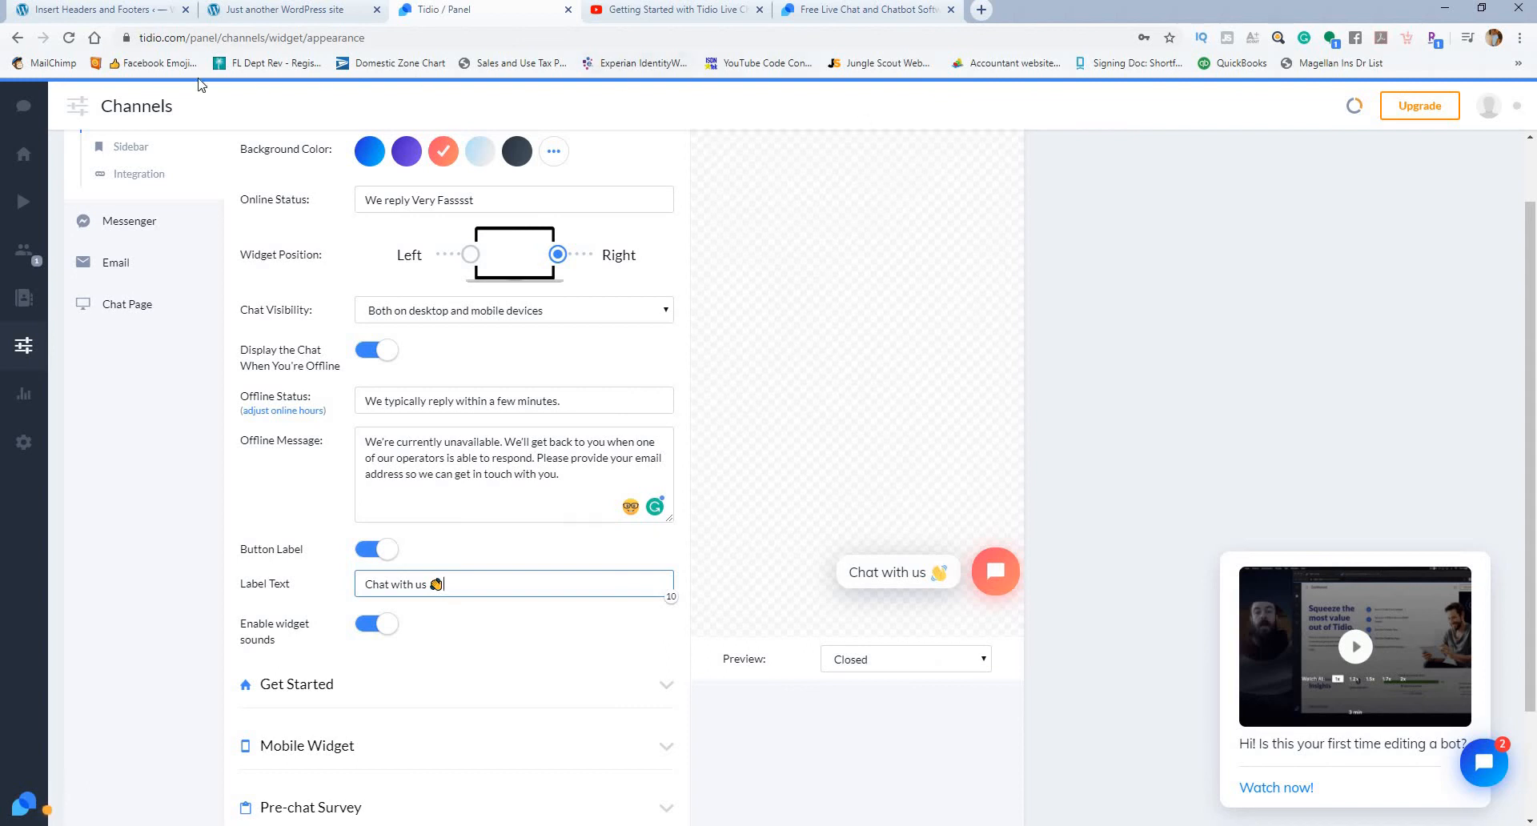
Step: Open the bookmarked Facebook emoji list in a new browser tab and copy the red heart (Love) emoji
right_click(144, 65)
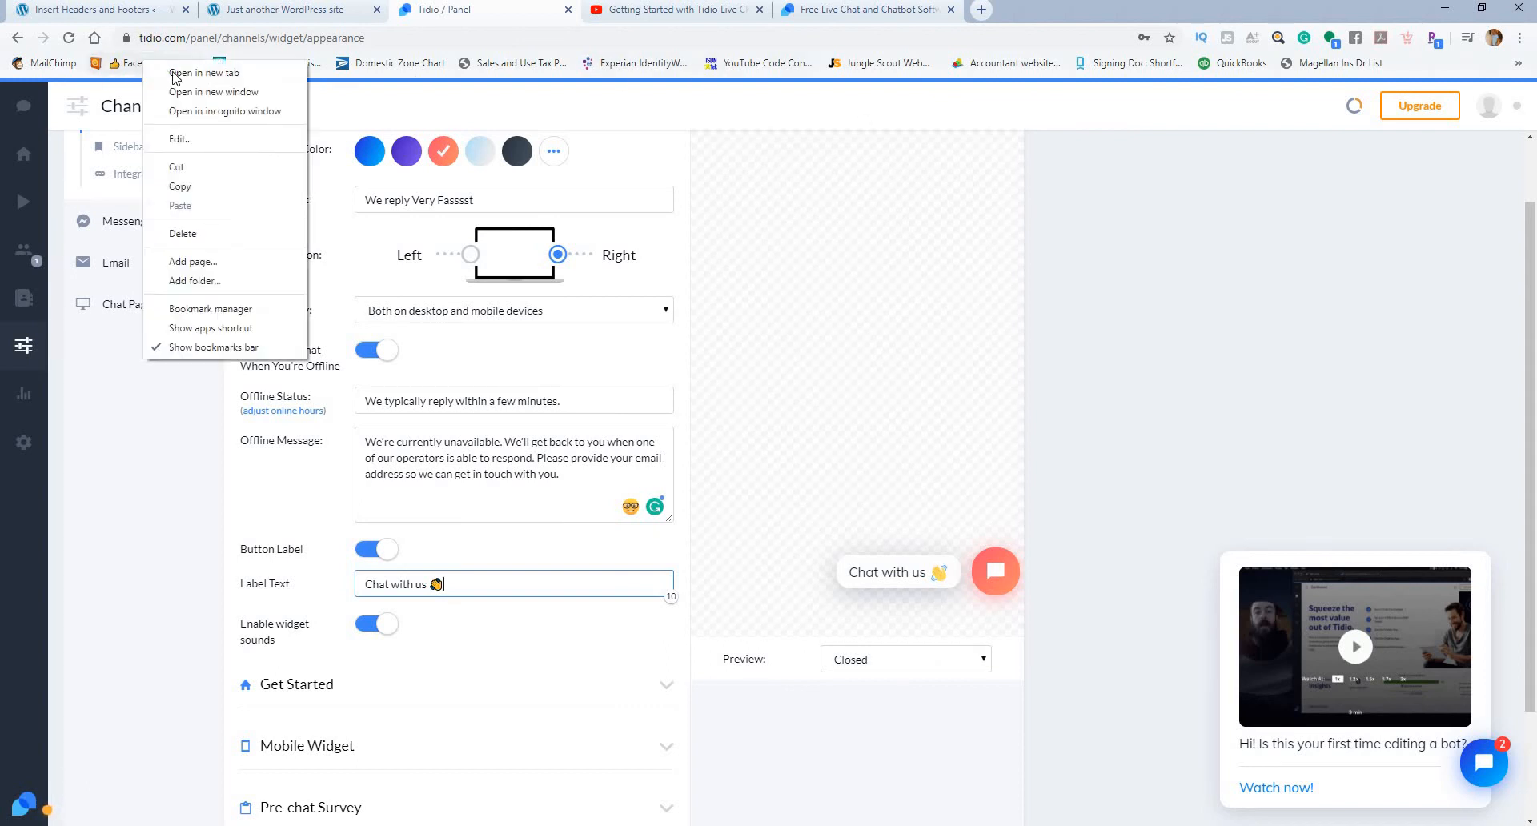
click(186, 77)
click(1007, 18)
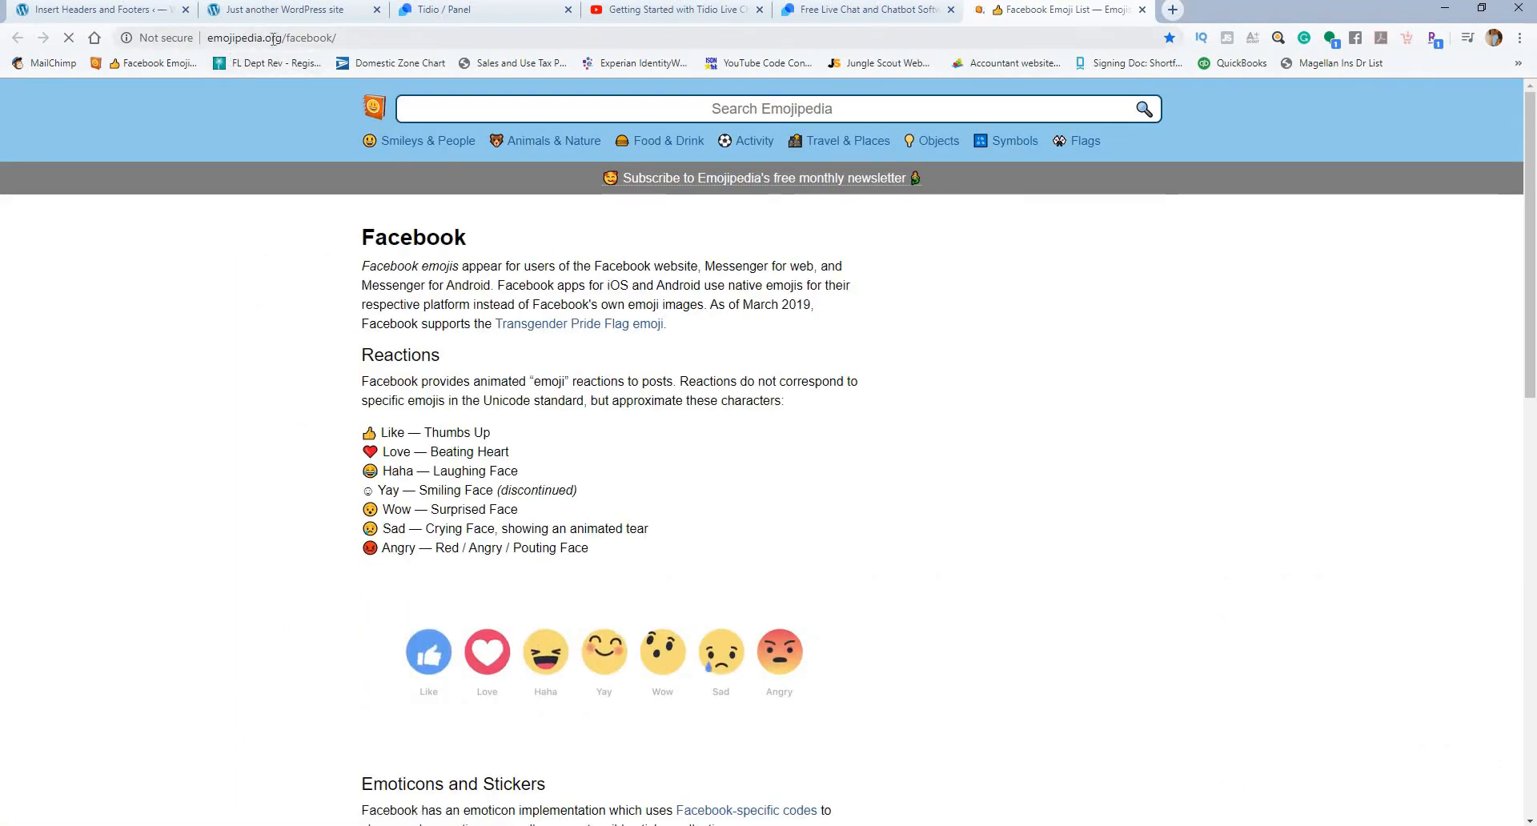
scroll(991, 382, down, 3)
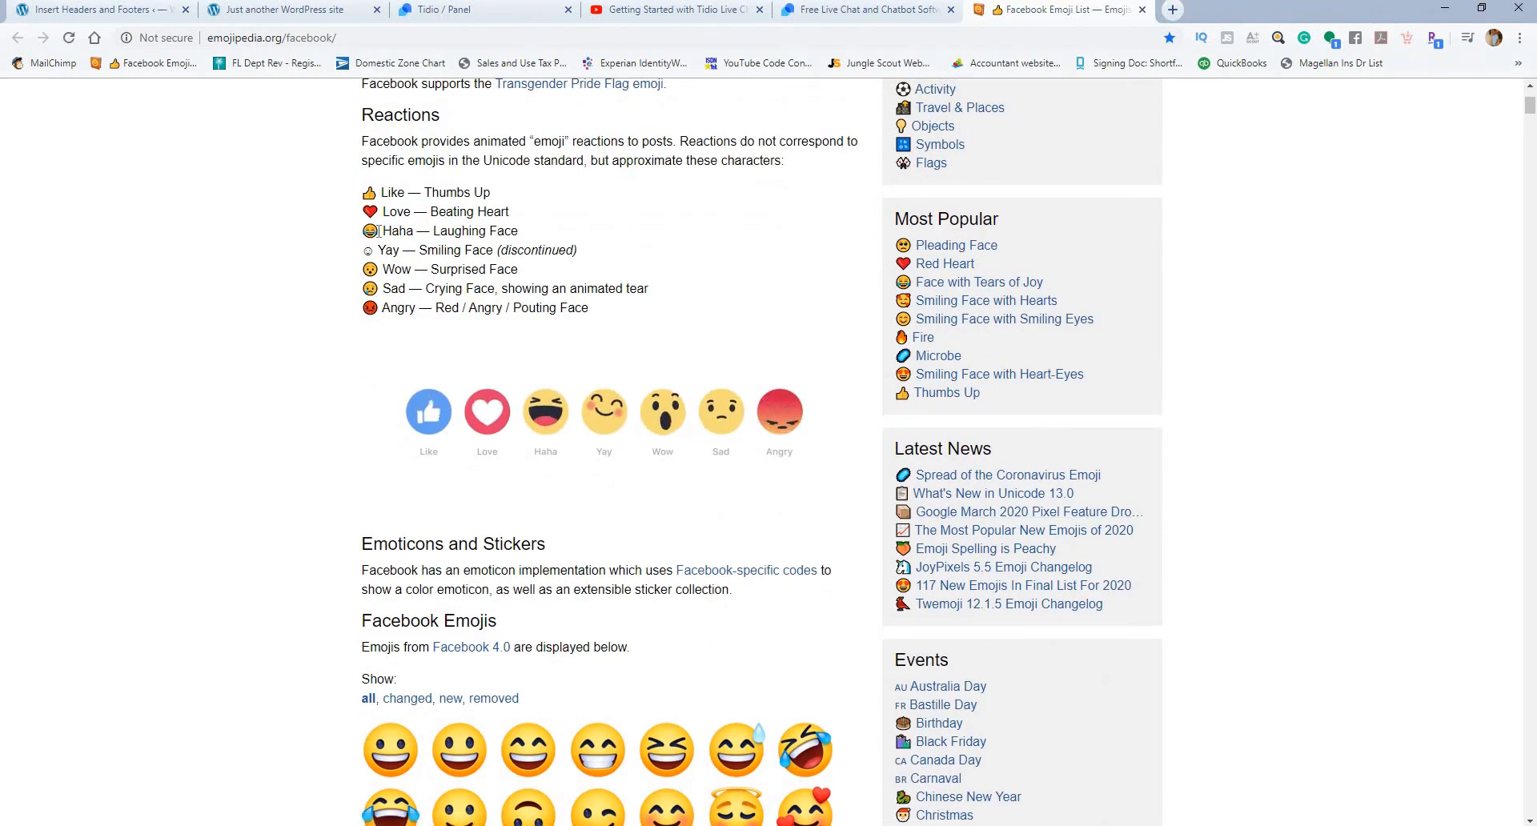
double_click(357, 213)
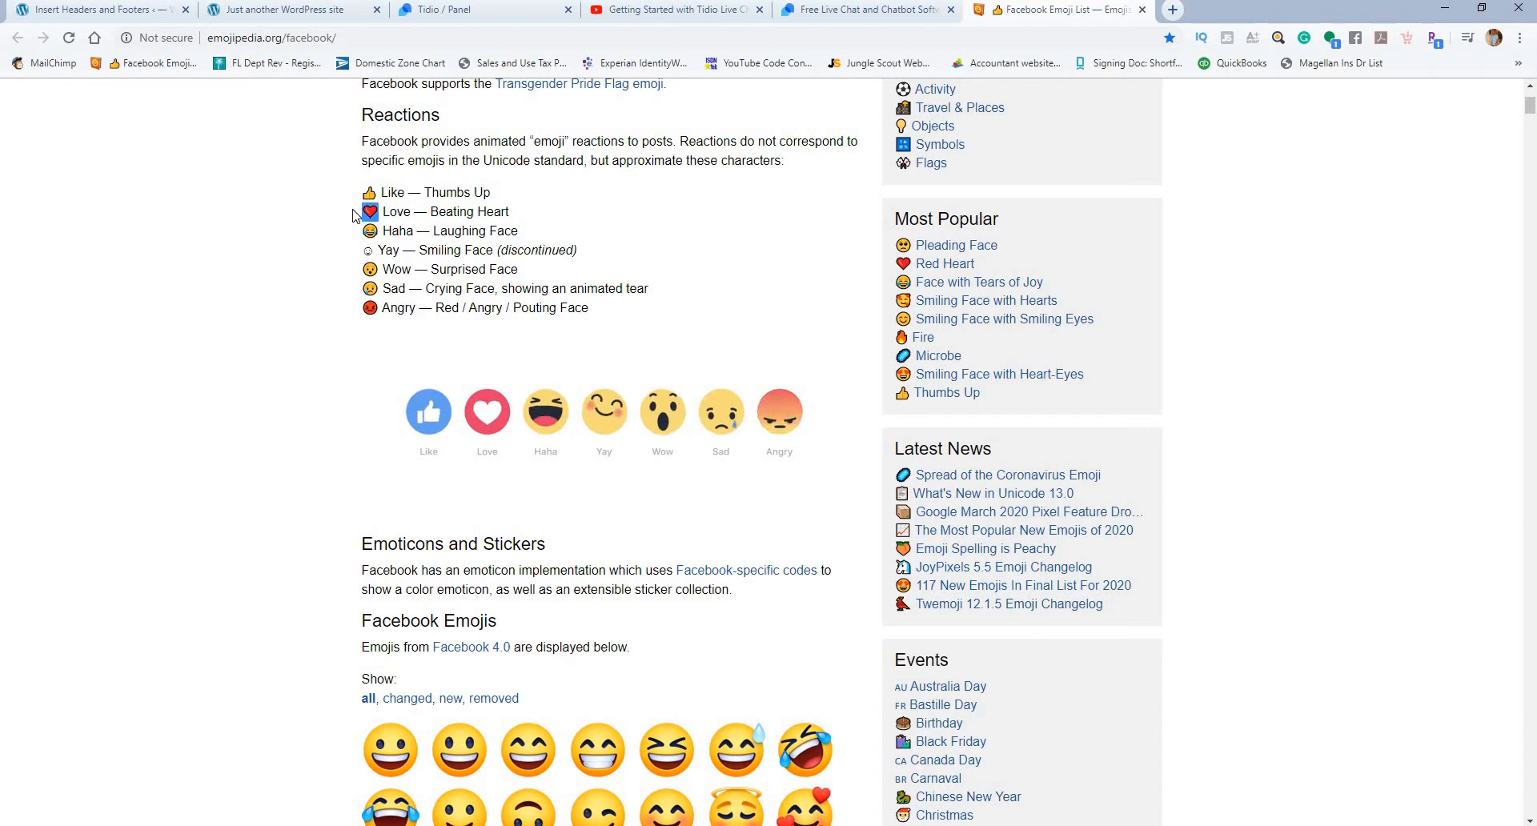
Step: Switch back to the Tidio panel and replace the waving hand in the Label Text with the copied red heart emoji
click(446, 10)
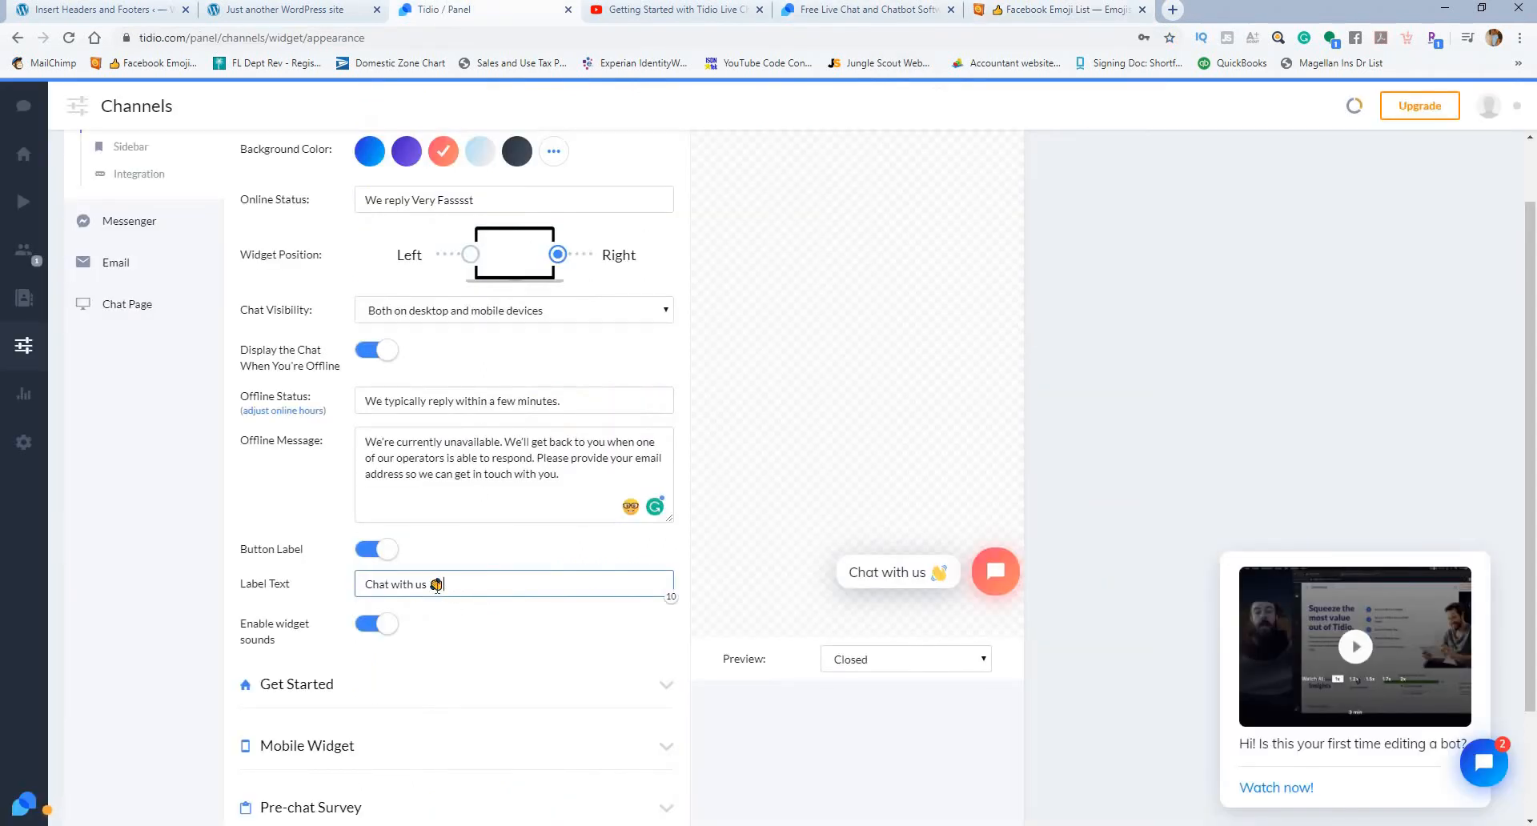
text(❤️)
click(561, 628)
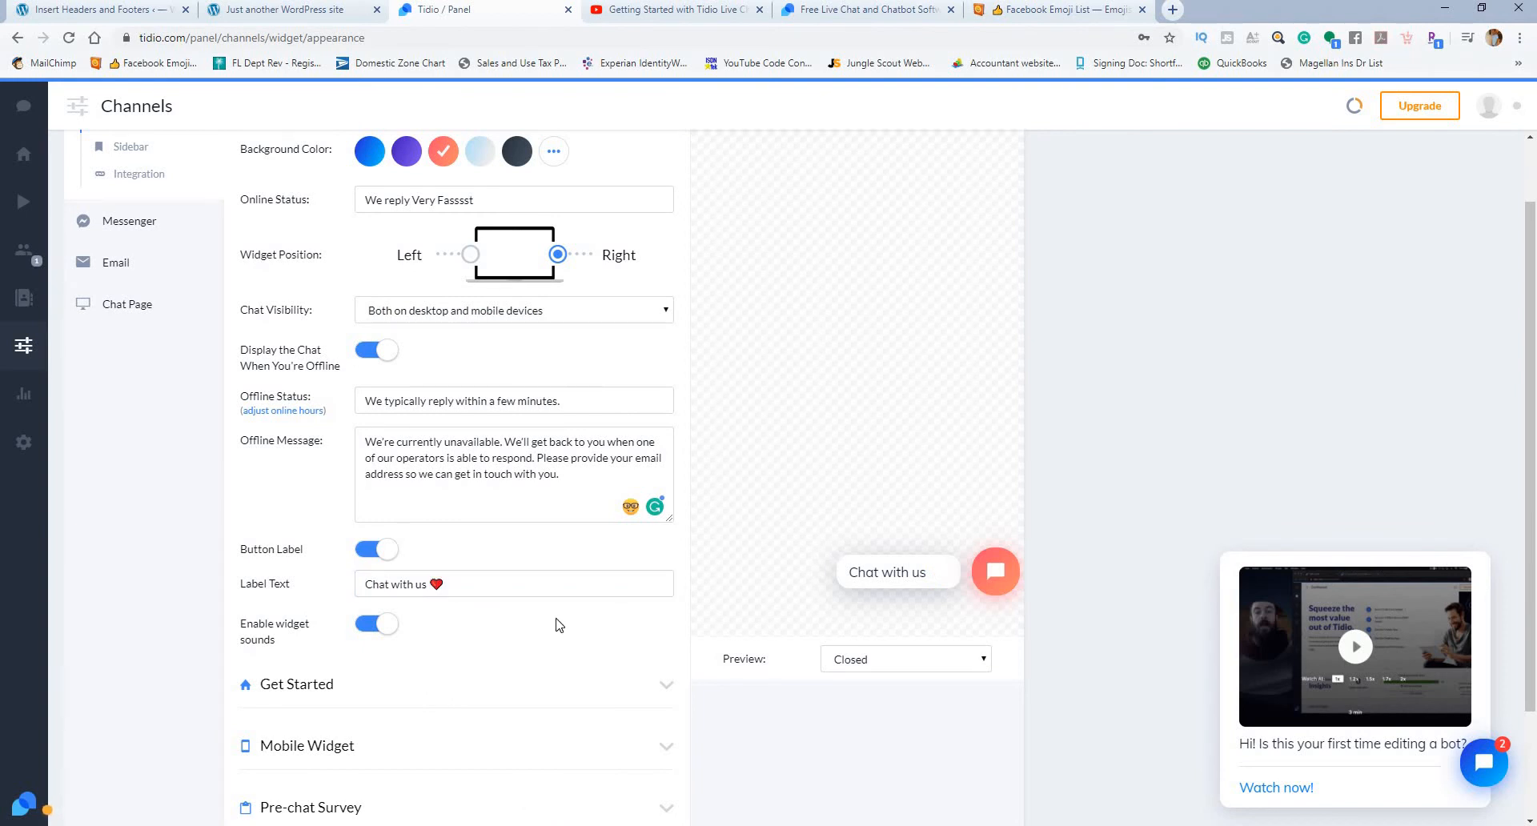
scroll(527, 626, down, 1)
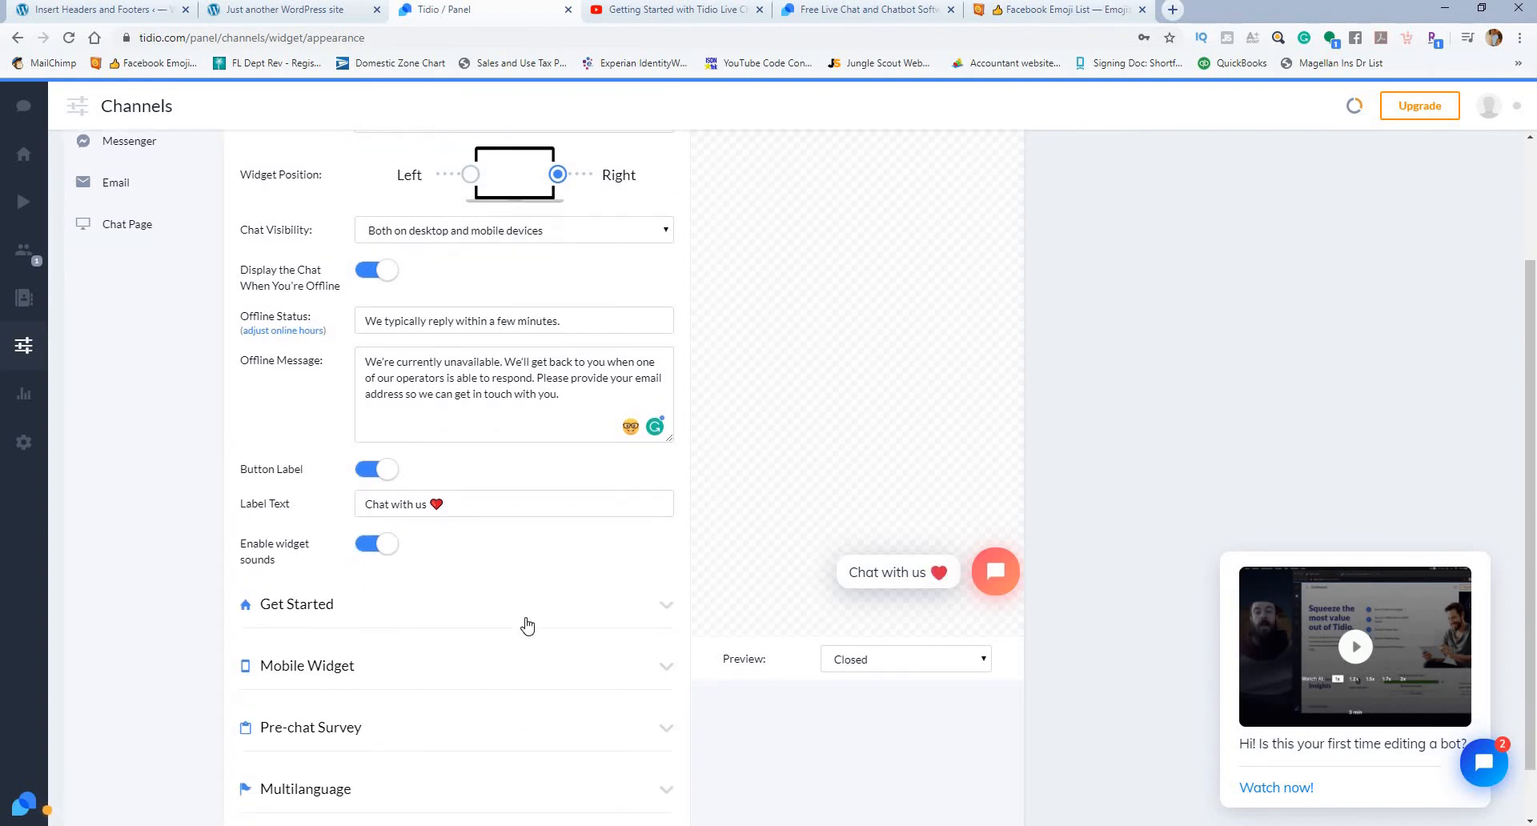
Step: Browse the other emojis on the Emojipedia Facebook page, close that page and return to the Tidio panel
click(1045, 13)
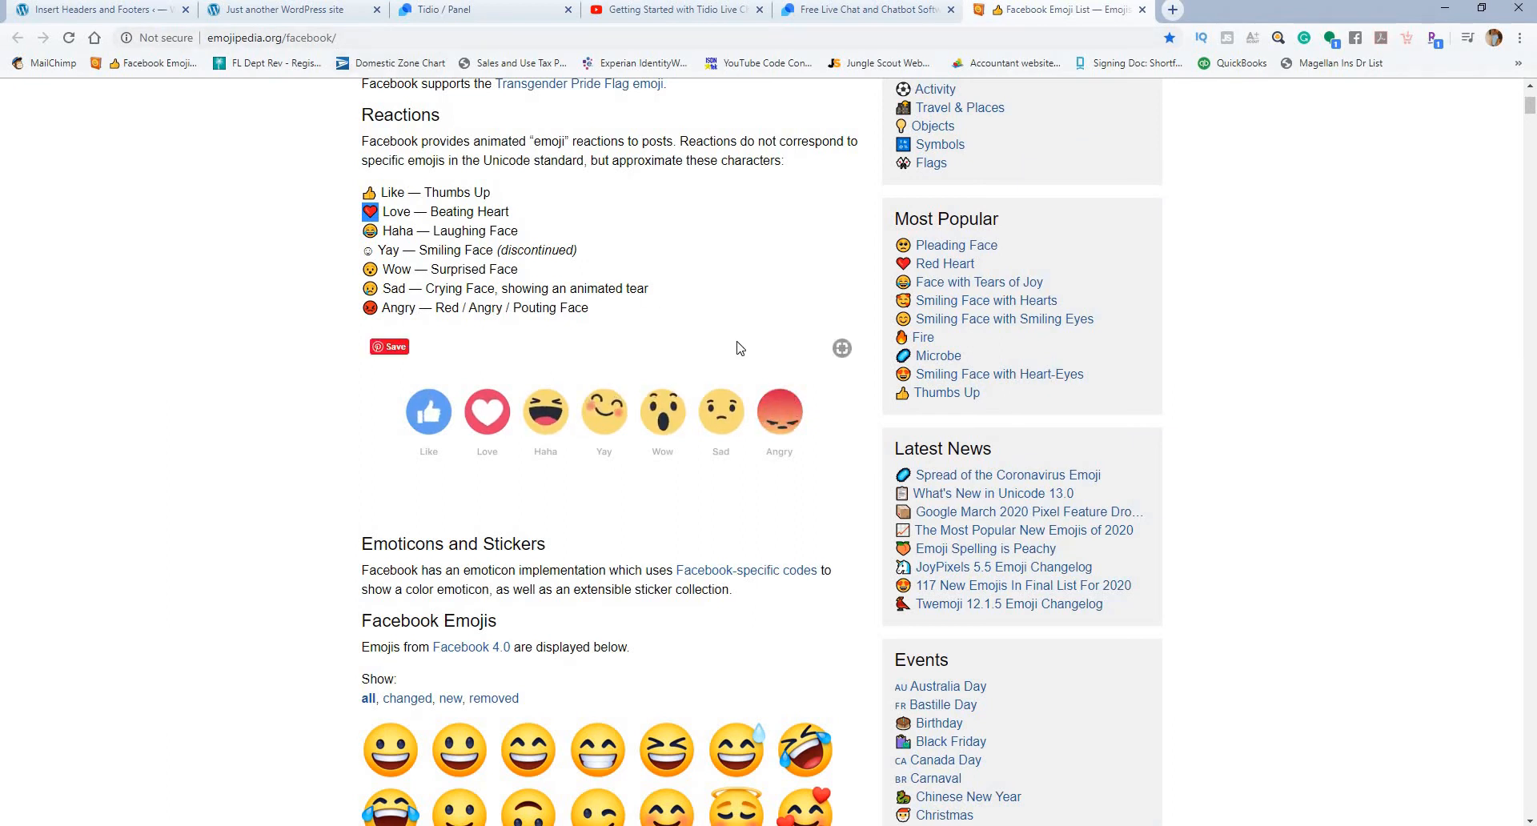
scroll(1018, 307, down, 12)
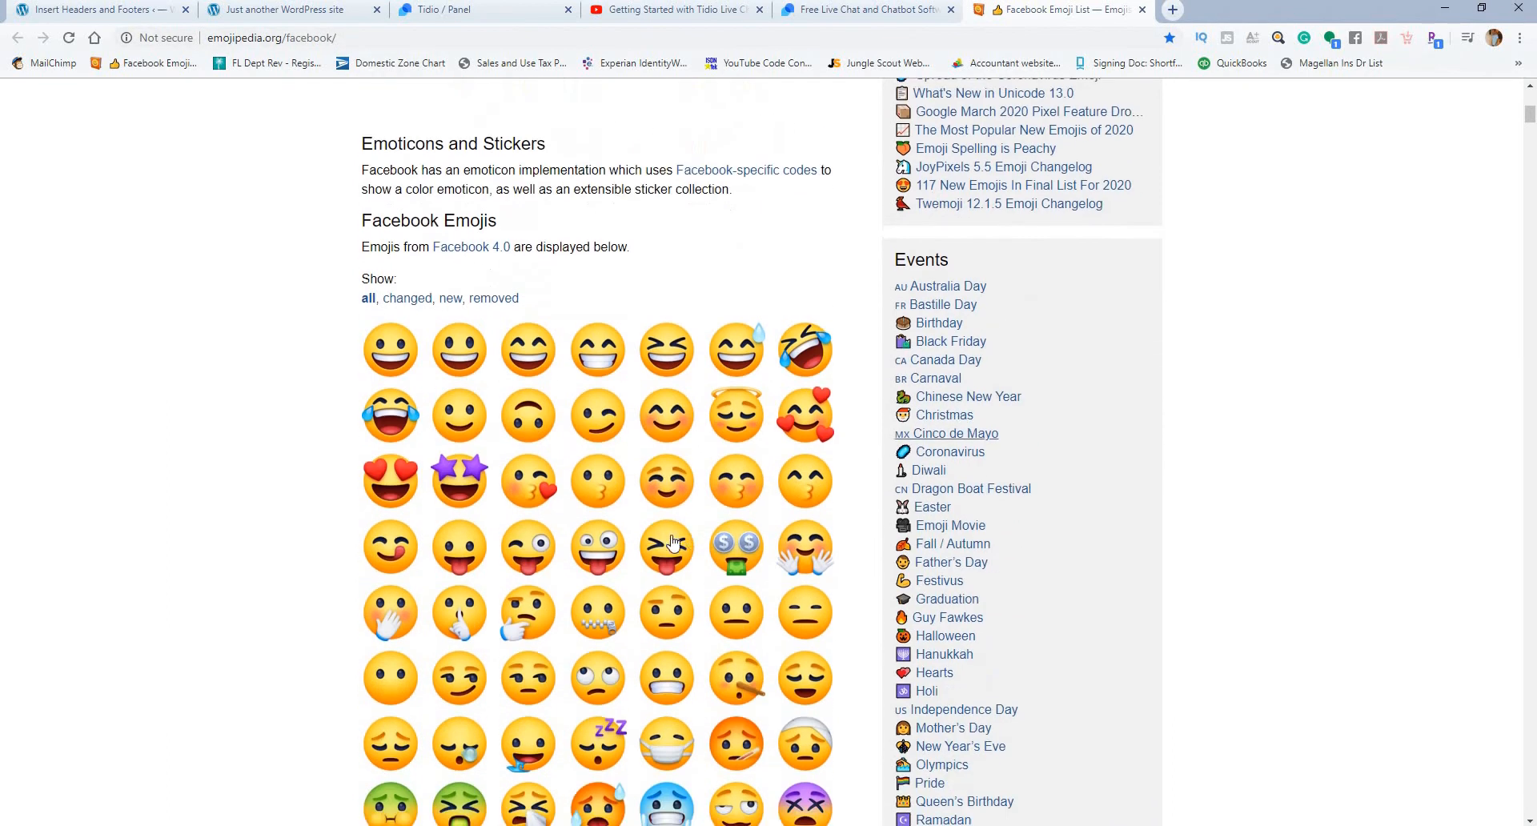
scroll(676, 502, up, 15)
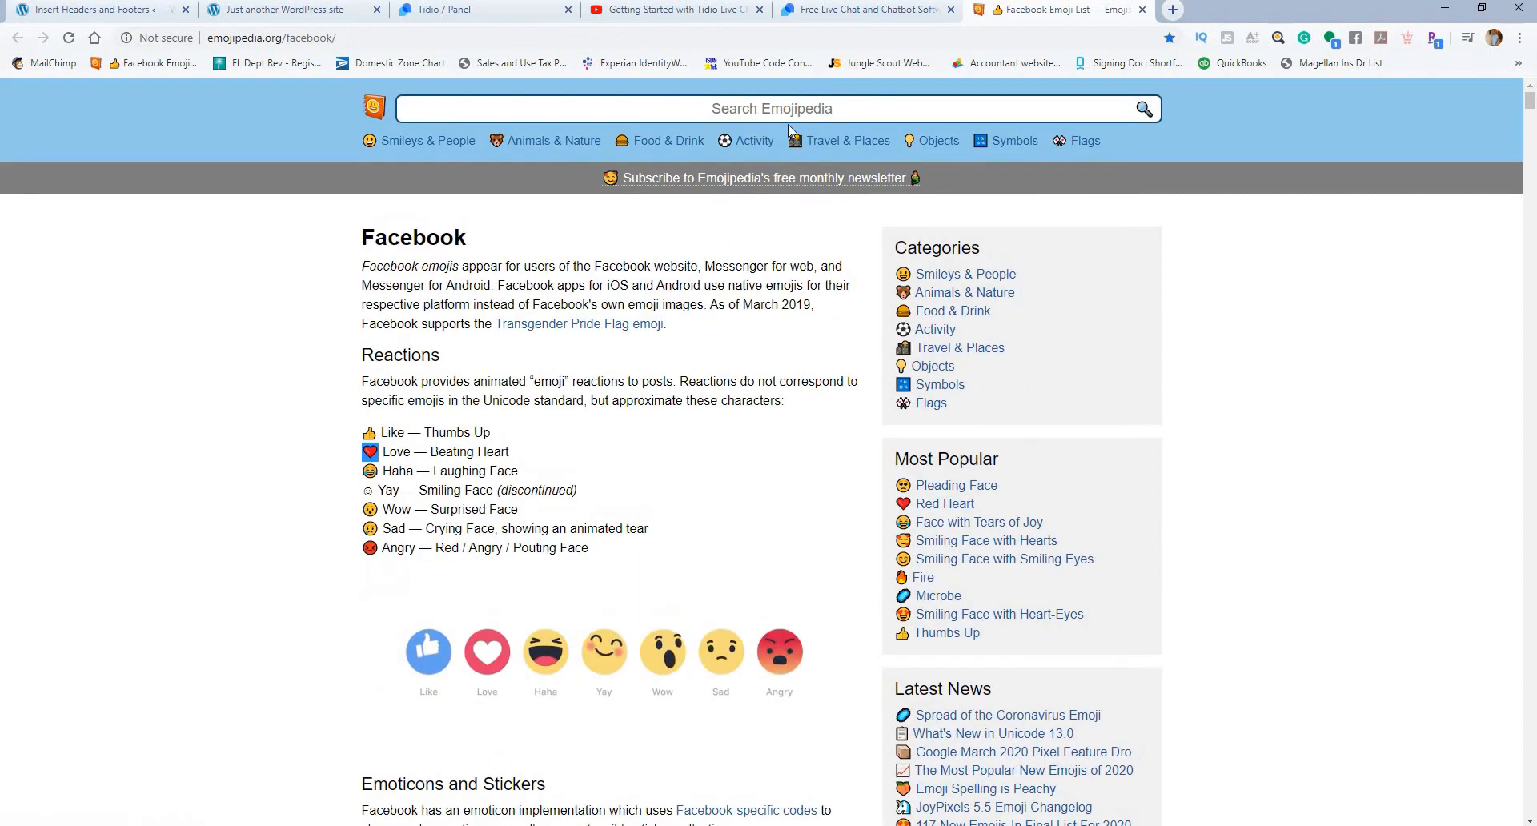
click(1141, 9)
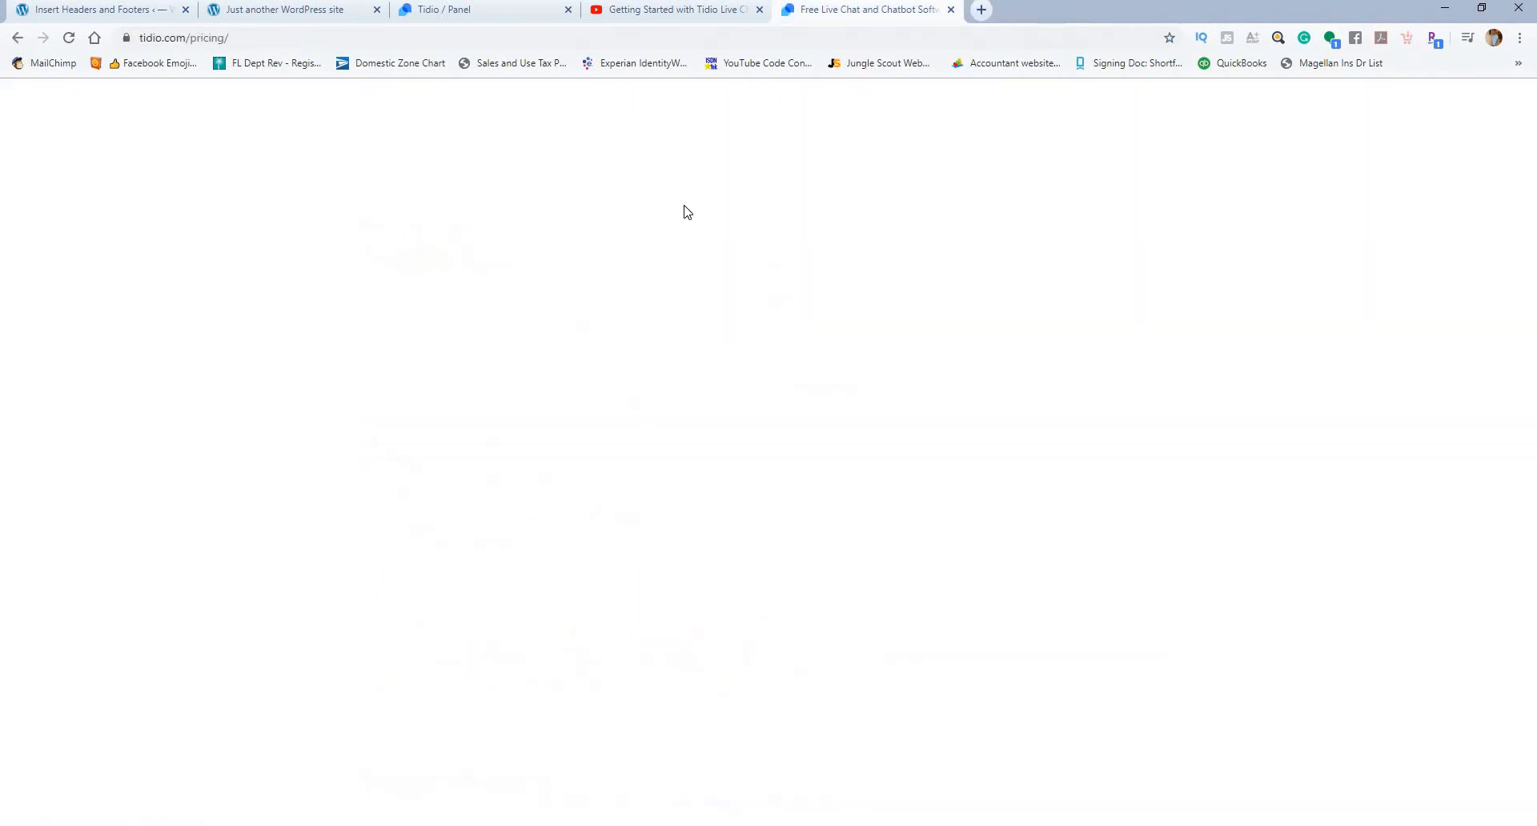
click(498, 11)
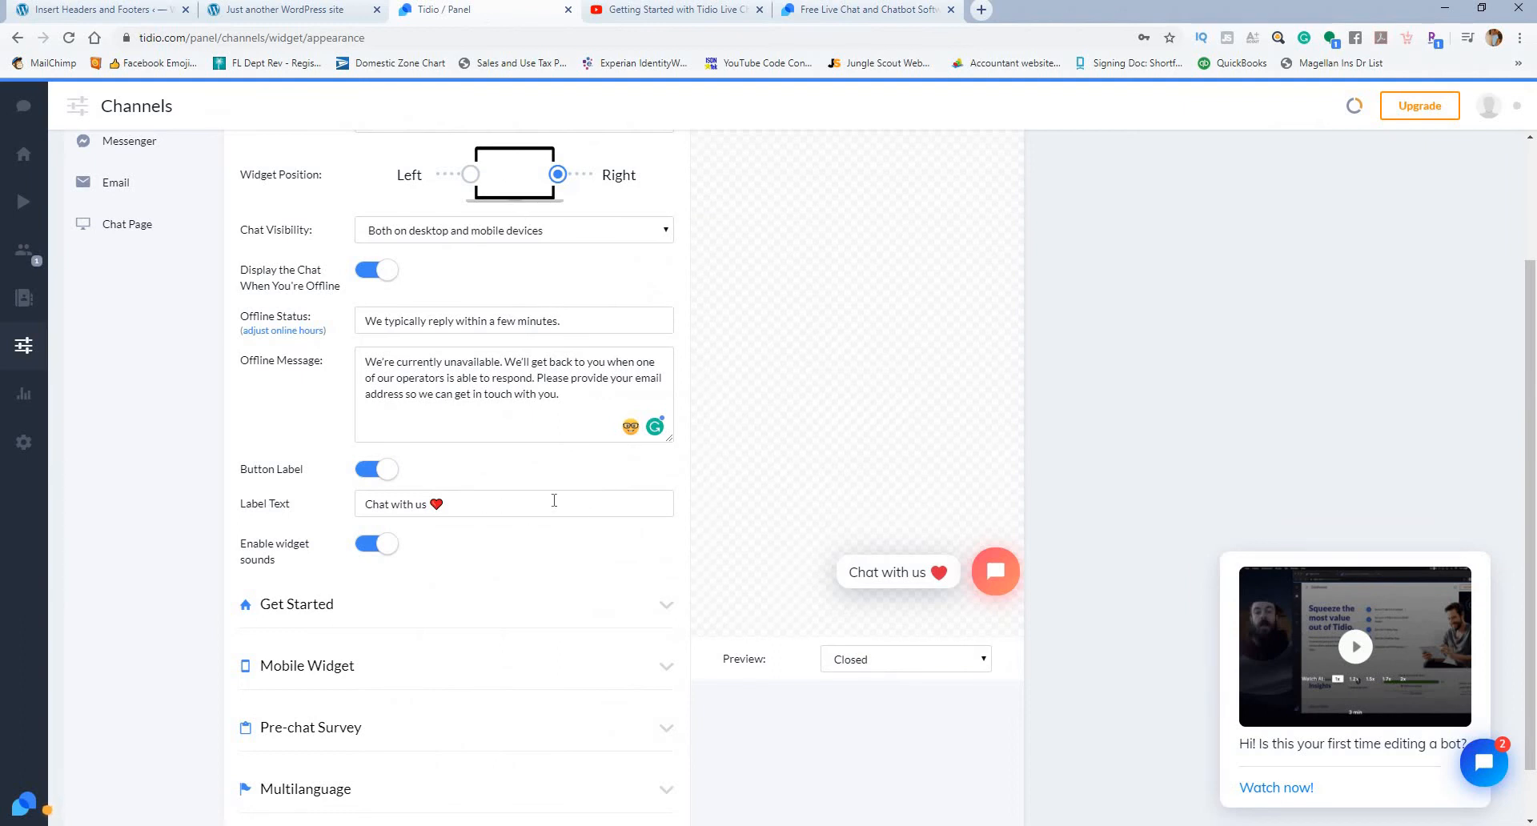
Step: Expand the Get Started settings and add an extra space before "Ask us anything" in the Message
scroll(554, 501, down, 2)
click(552, 542)
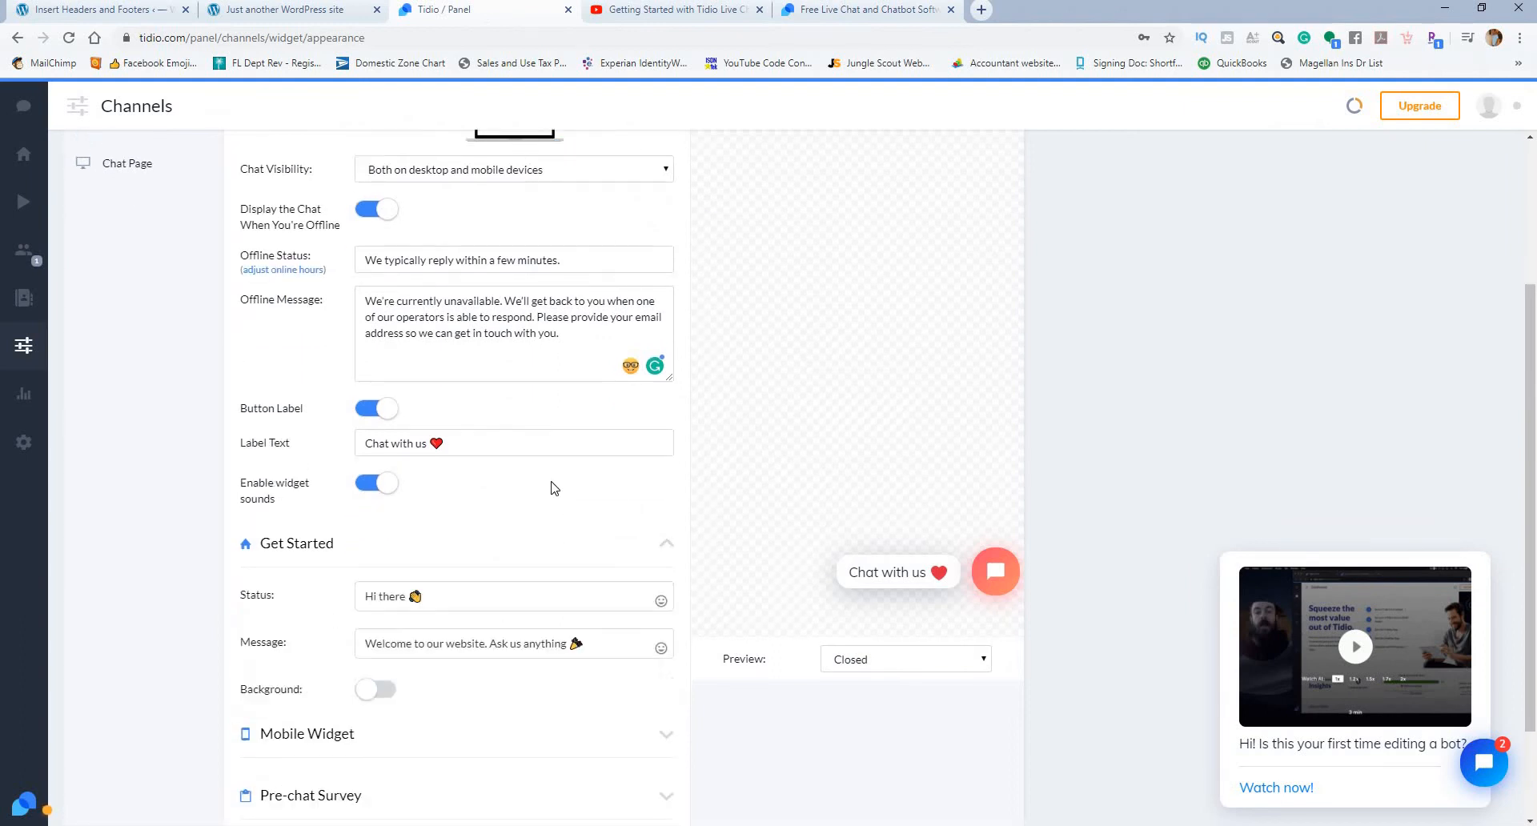
scroll(549, 484, down, 2)
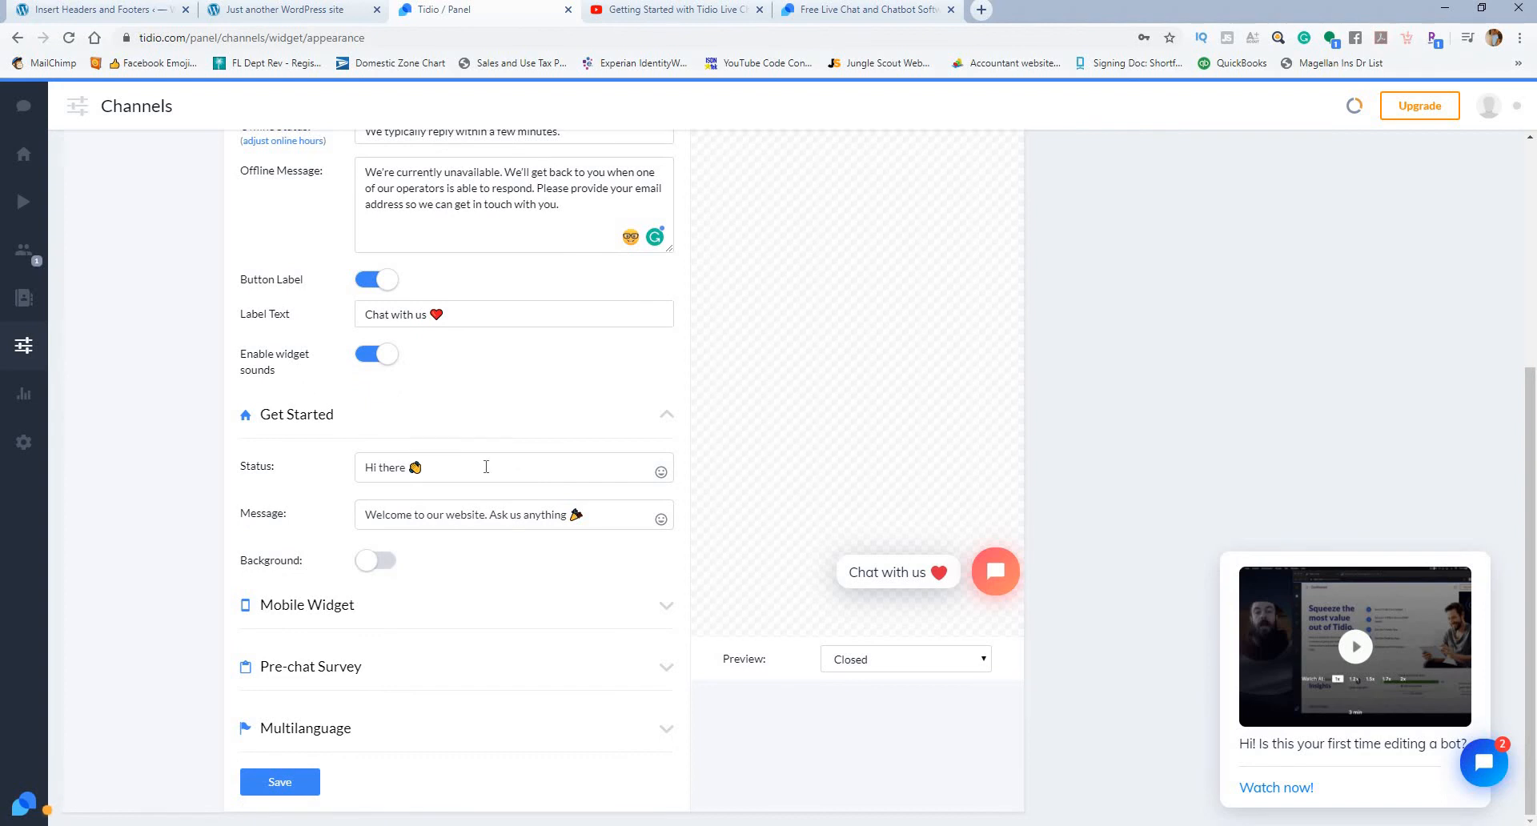
click(494, 514)
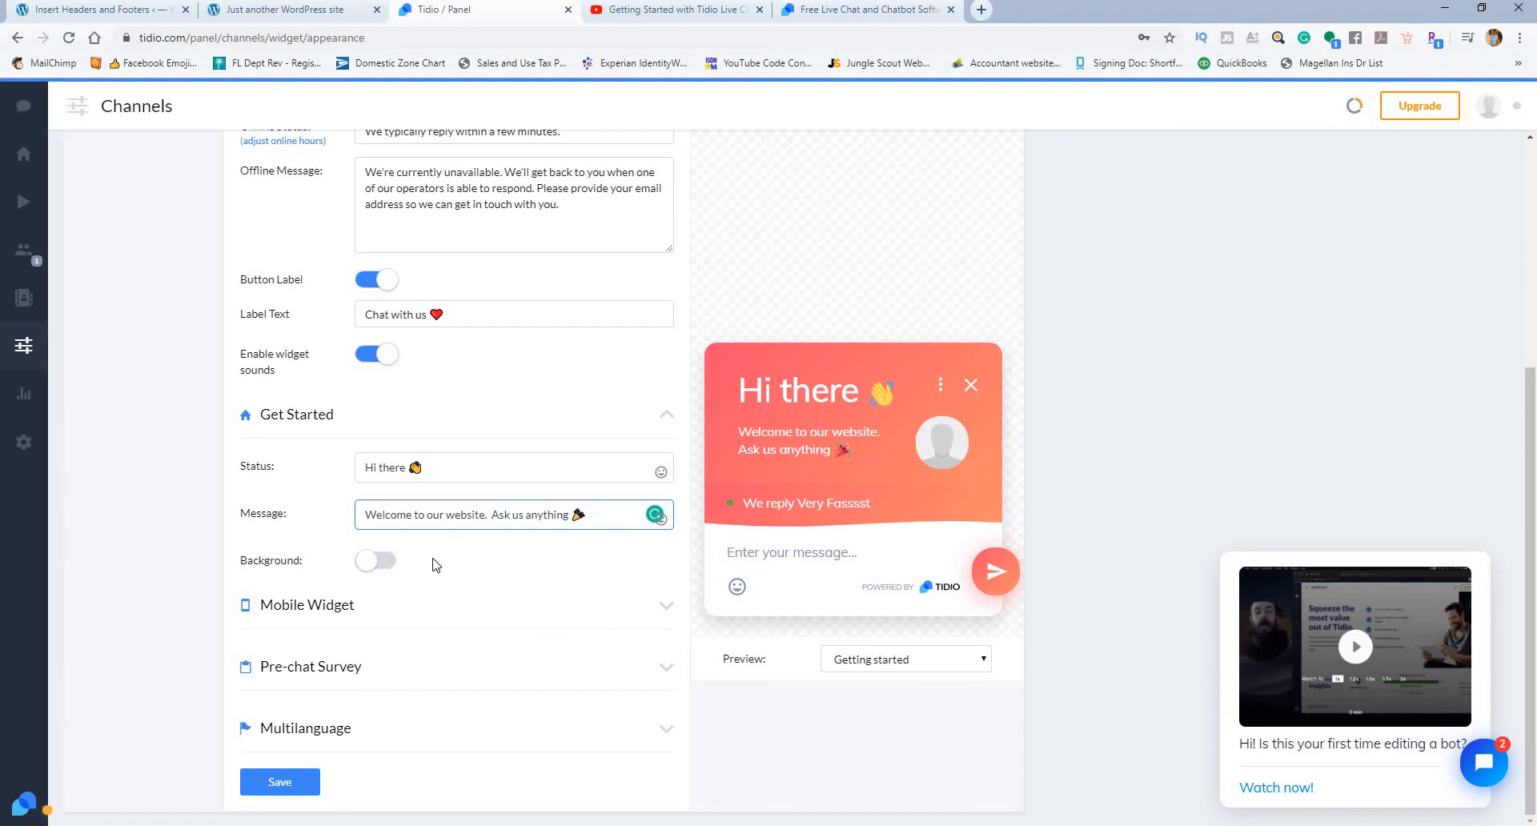
Step: Try the preset background images for the Get Started header, and turn the background off again
click(378, 561)
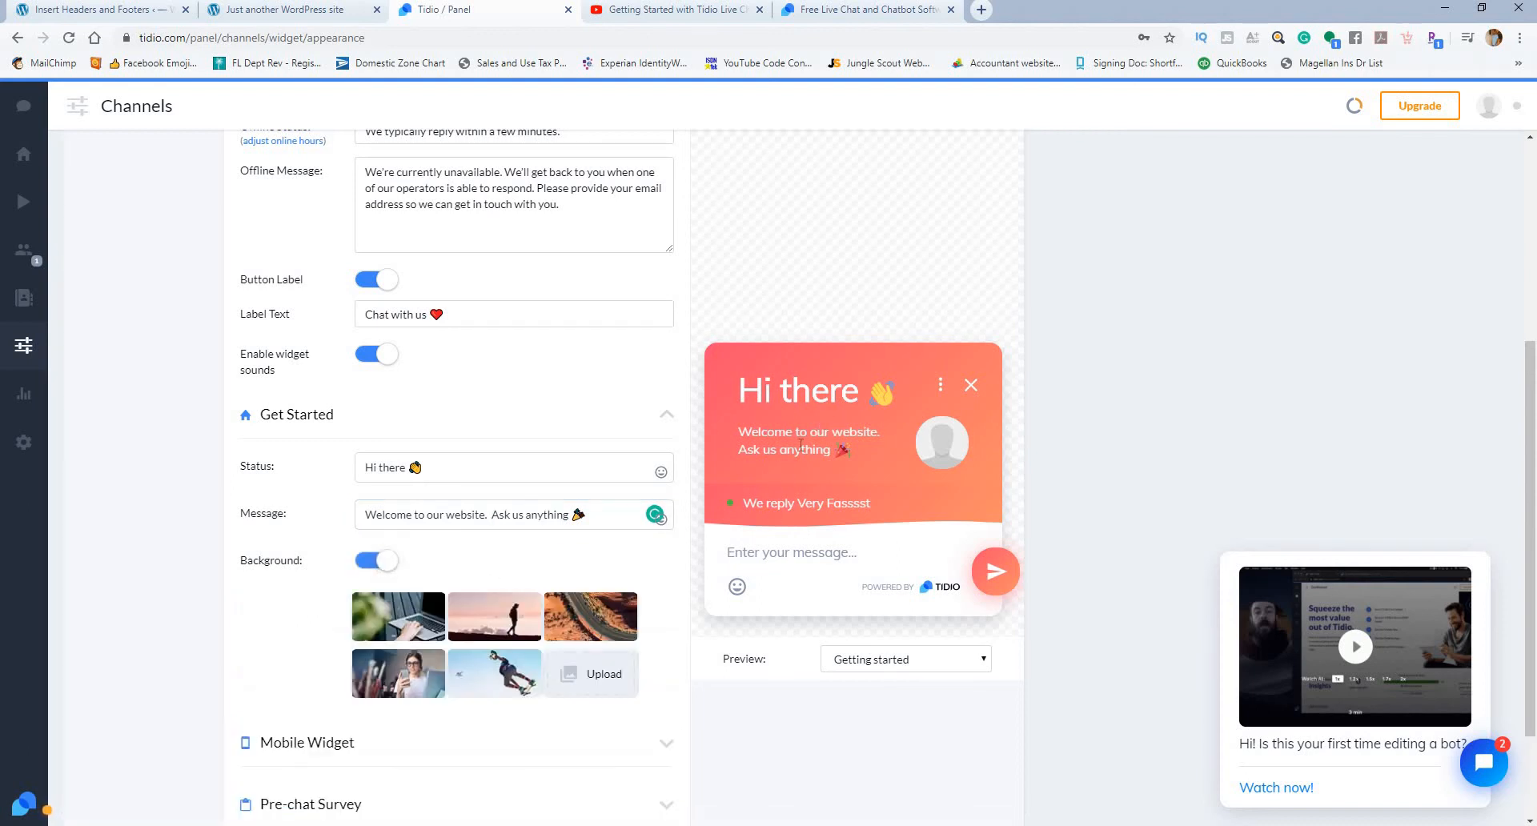
click(494, 623)
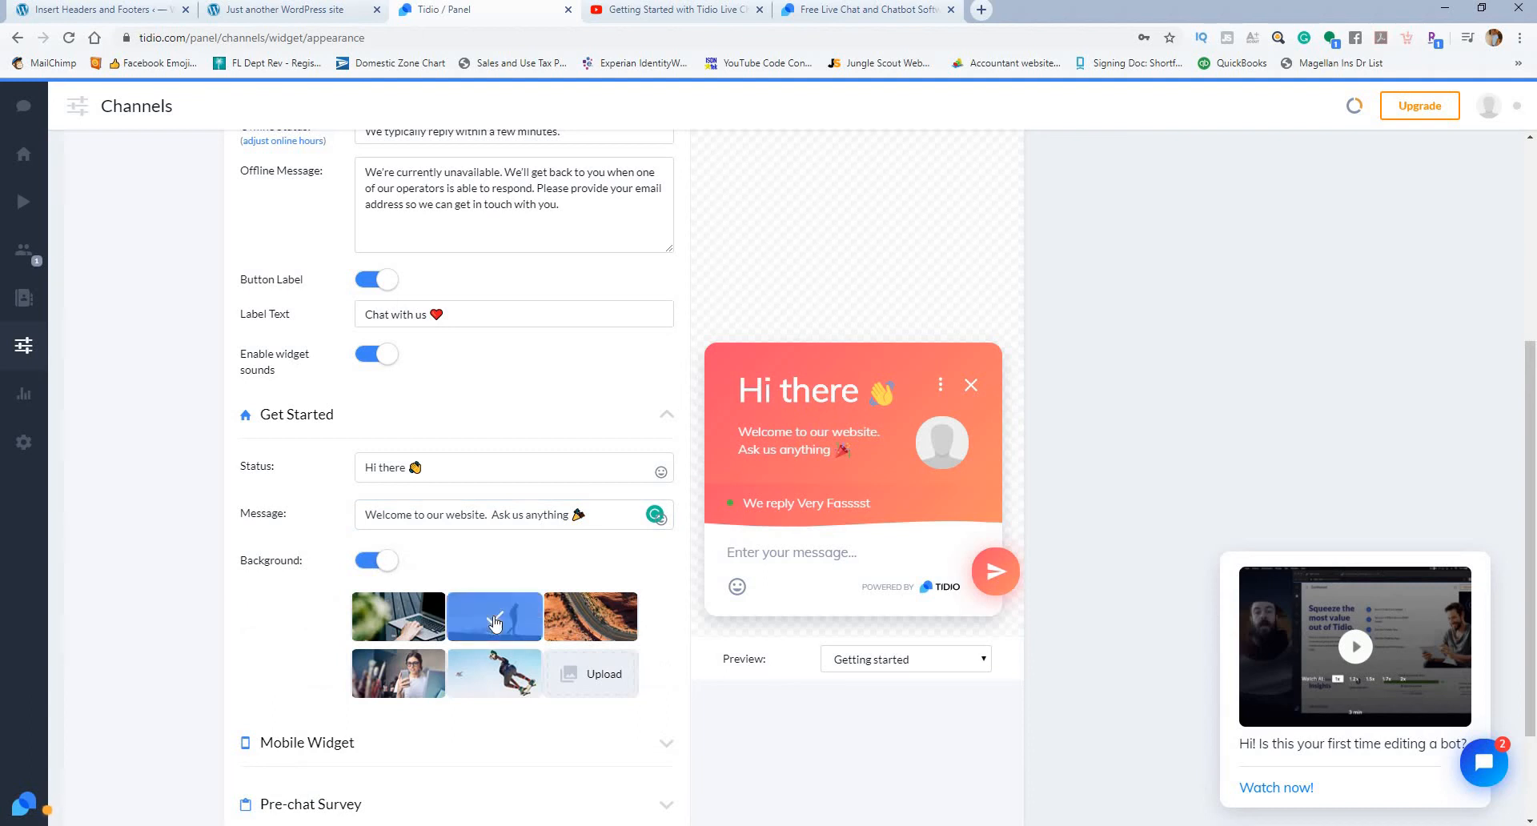
click(421, 638)
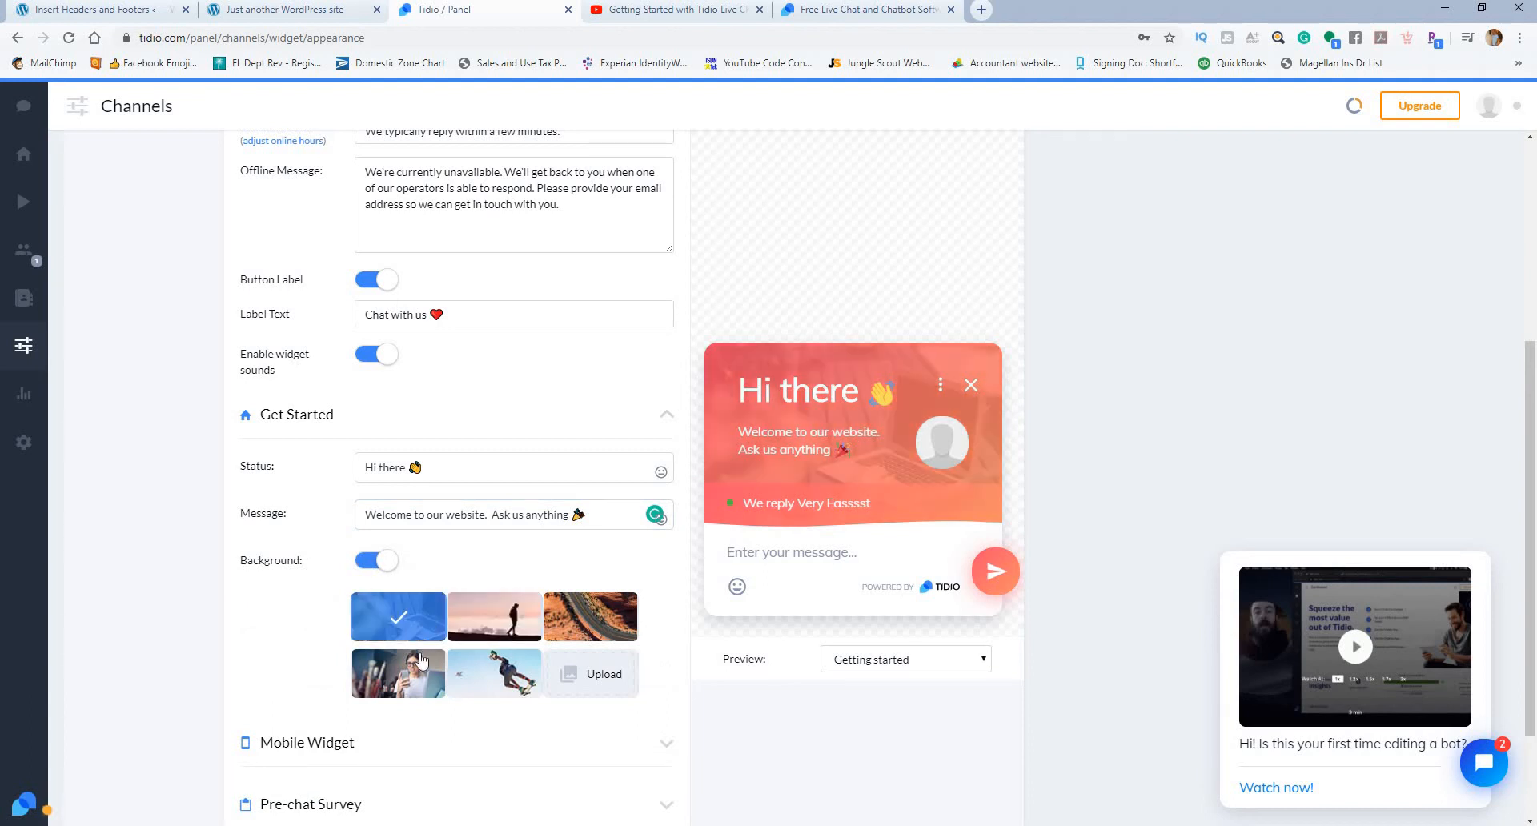
click(422, 660)
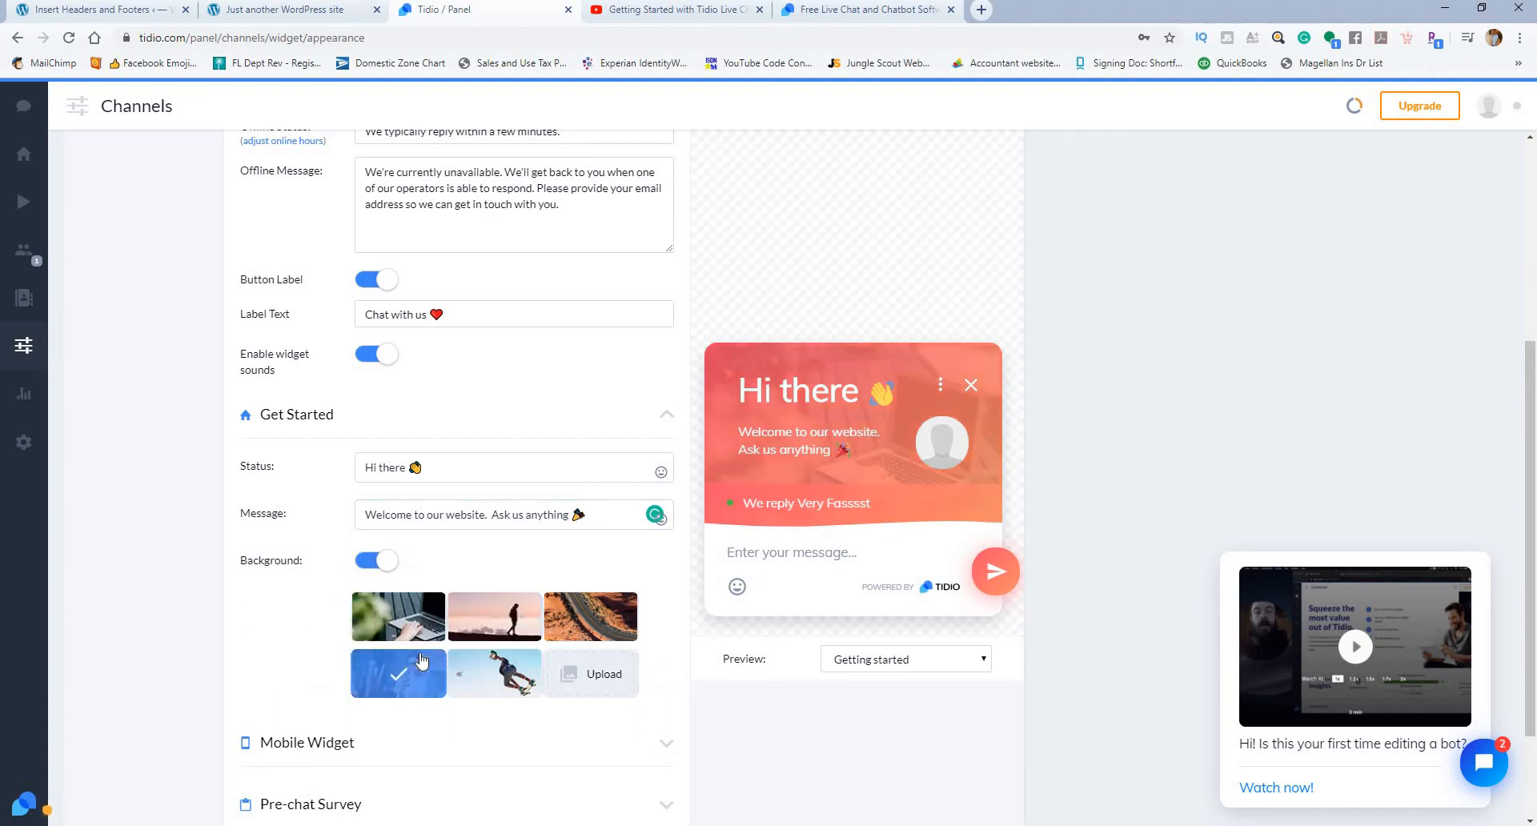
click(486, 680)
click(572, 618)
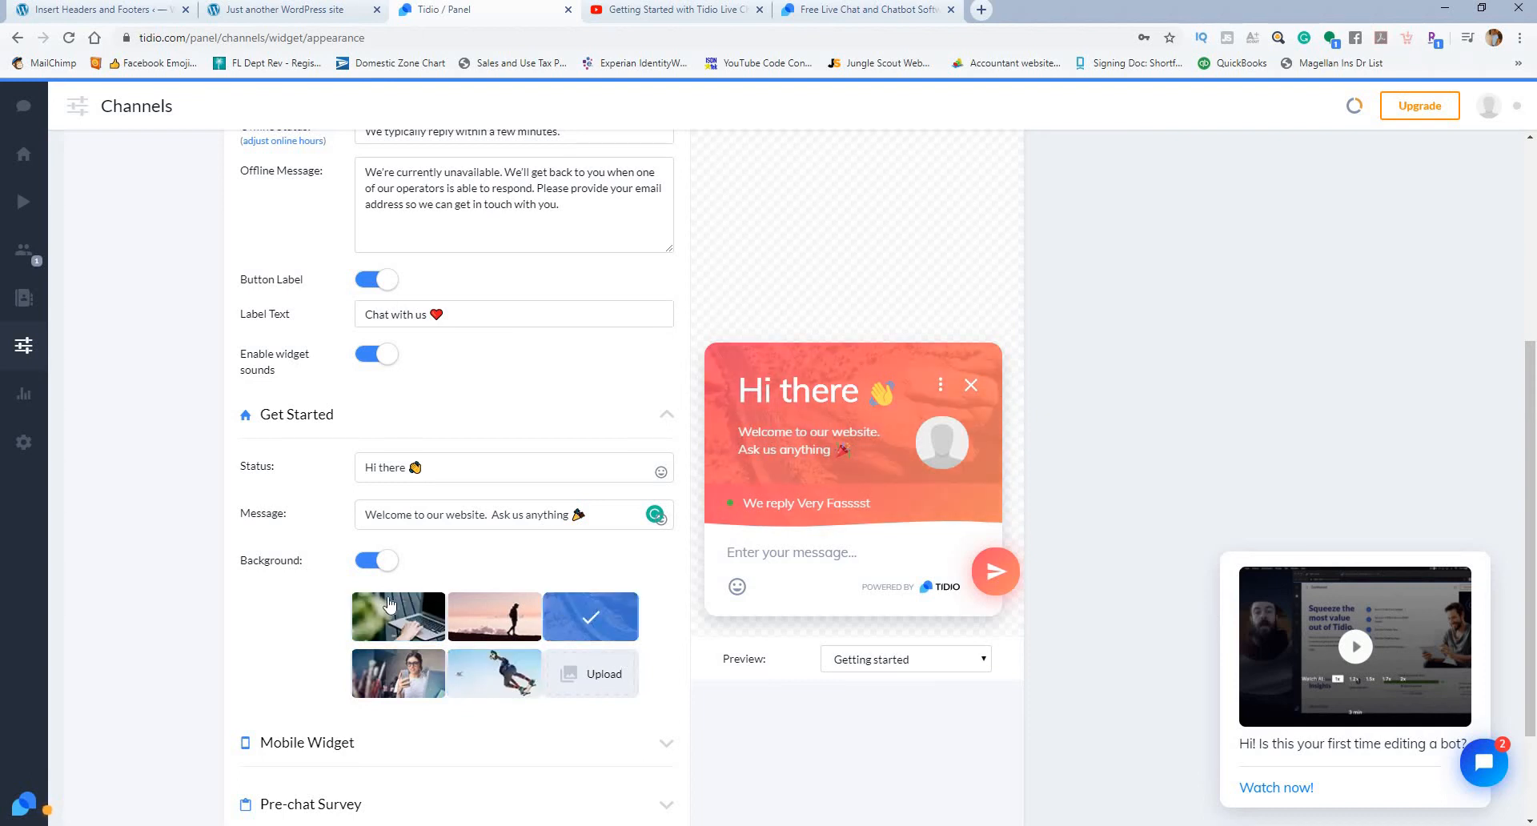
click(373, 562)
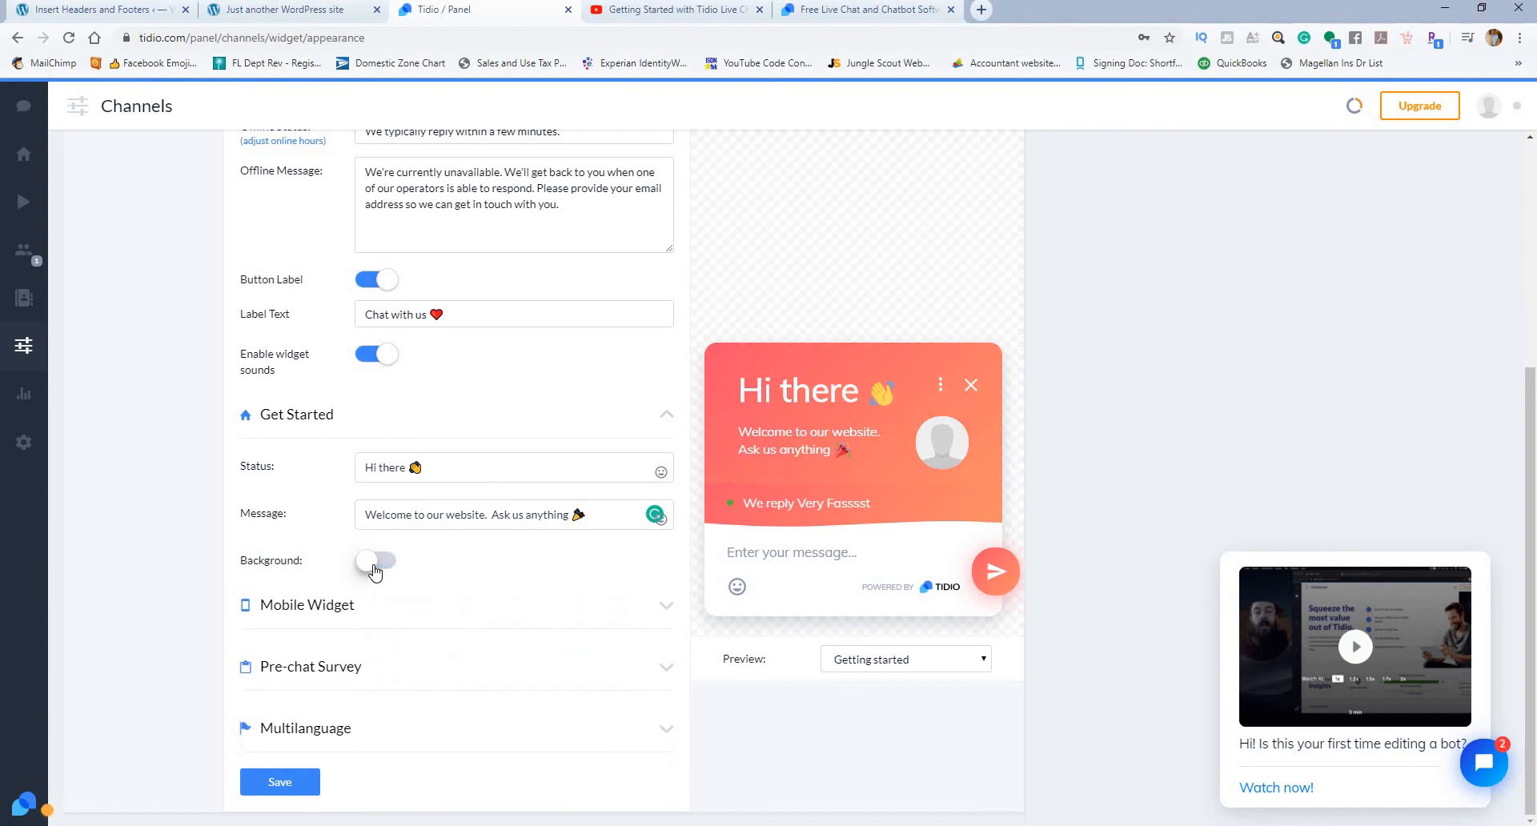
Step: Expand the Mobile Widget and Pre-chat Survey sections to examine the button position, button size and survey fields
click(497, 615)
scroll(548, 552, down, 2)
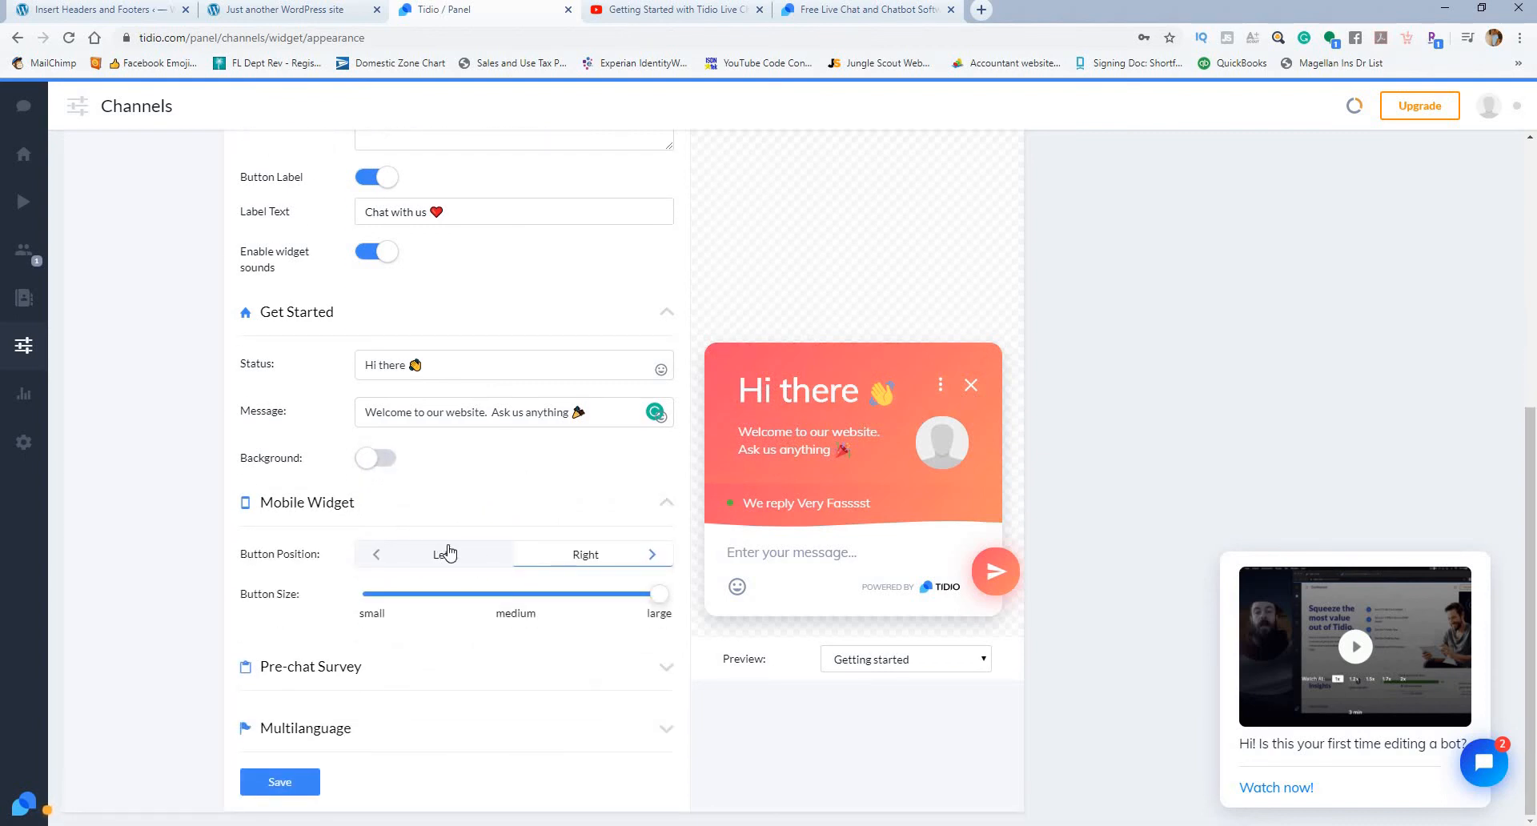
click(530, 670)
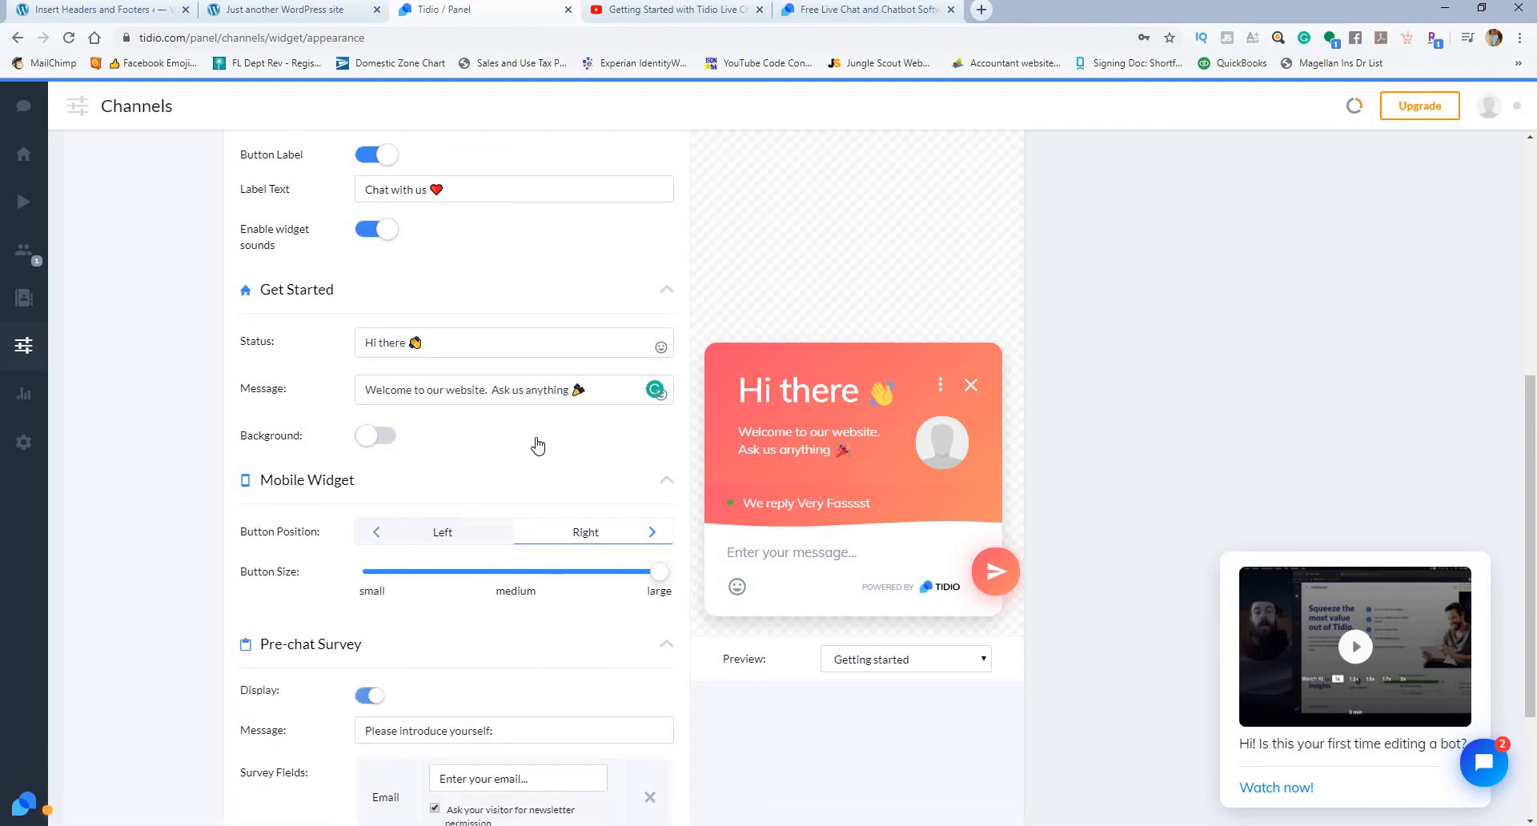
scroll(536, 447, down, 3)
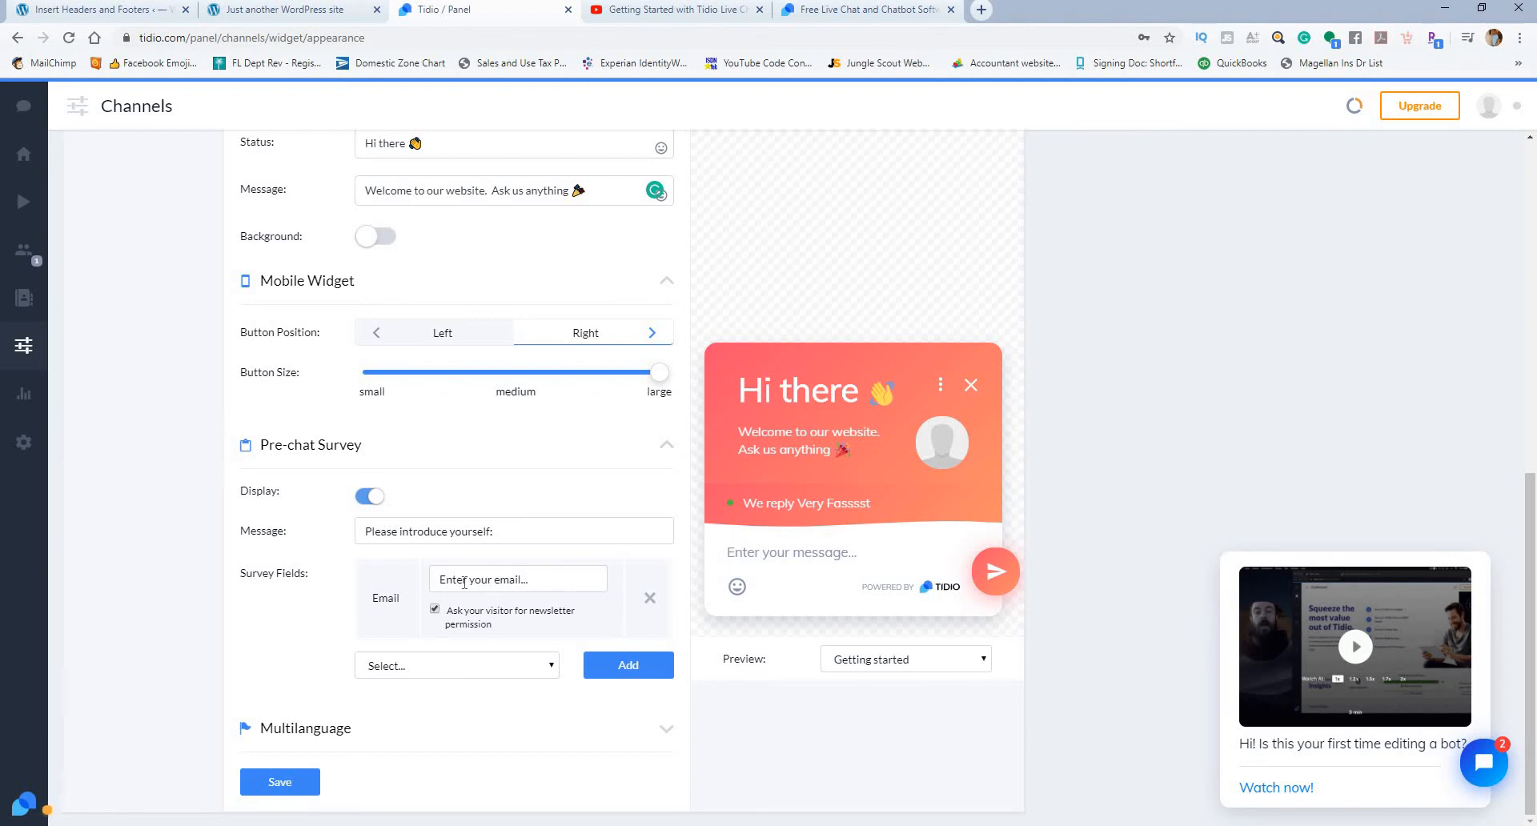
Step: Clear the survey's newsletter permission option, turn off the Pre-chat Survey display and save the widget settings
click(435, 611)
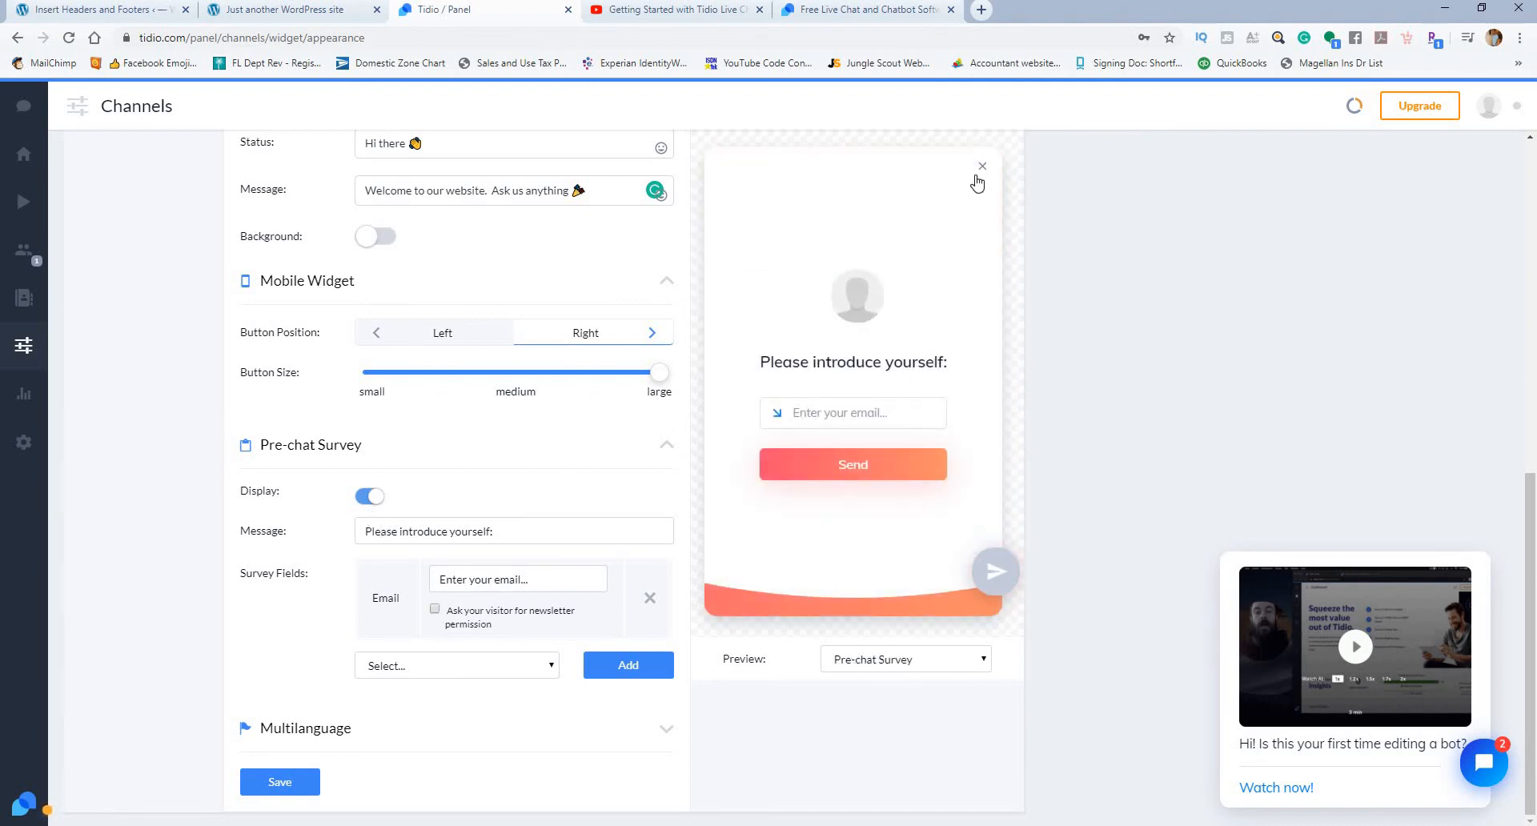
click(982, 167)
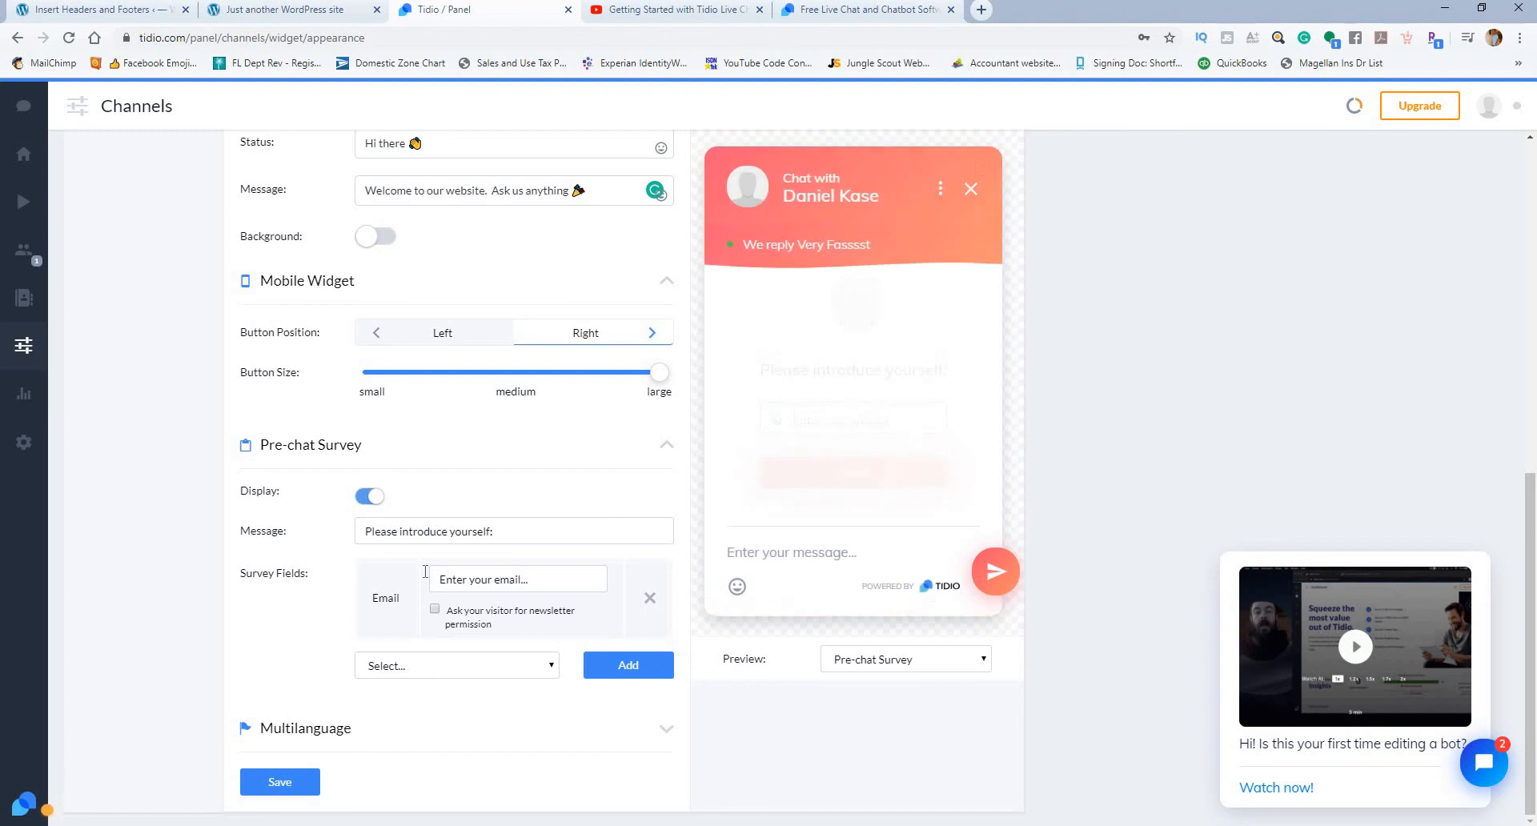
click(367, 496)
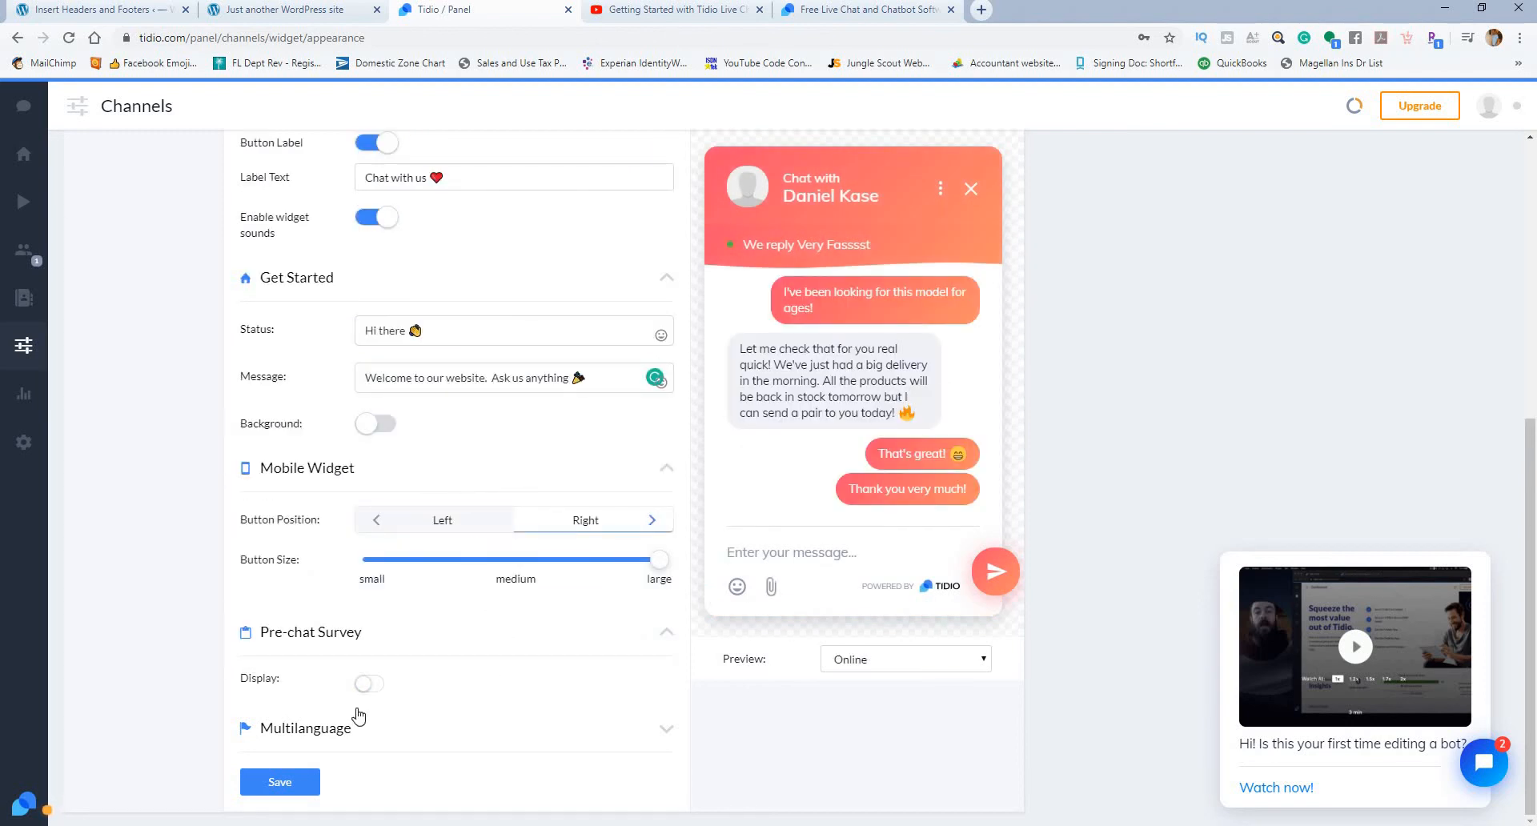
click(279, 781)
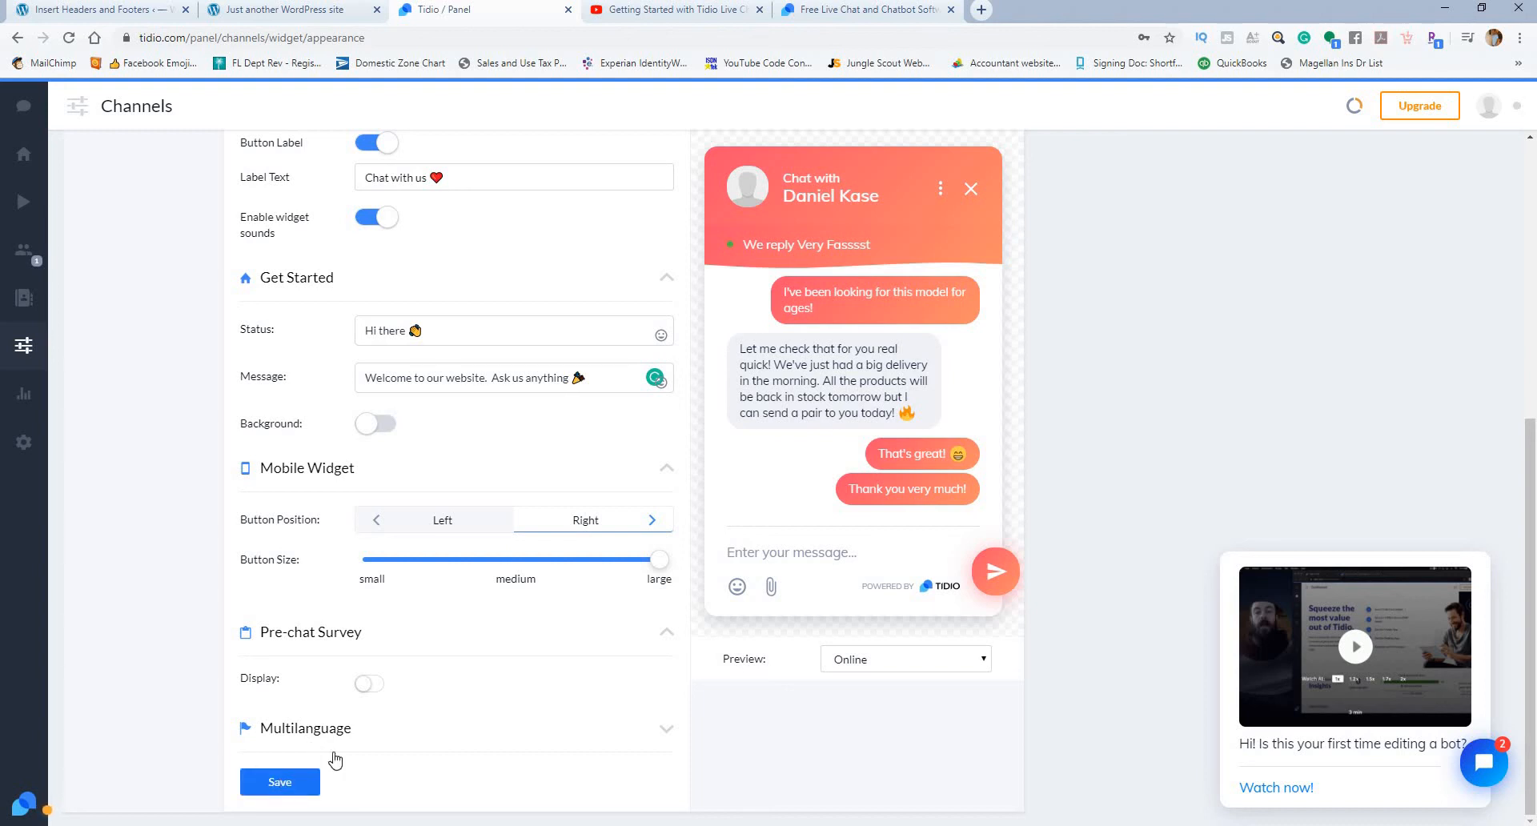
Step: Enable the live chat Sidebar and save its settings
scroll(667, 390, up, 5)
scroll(667, 390, up, 1)
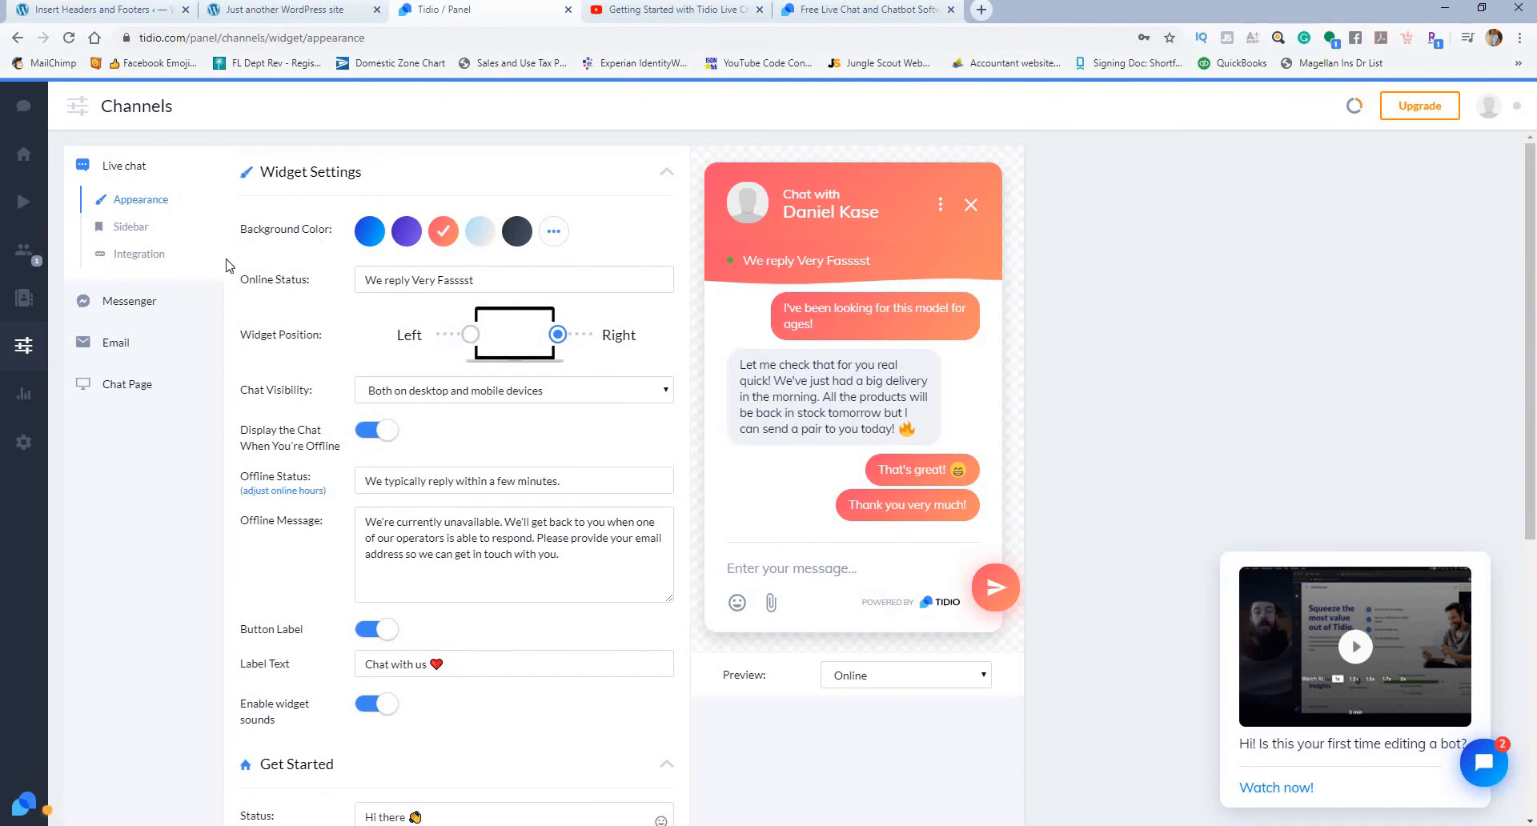
click(144, 231)
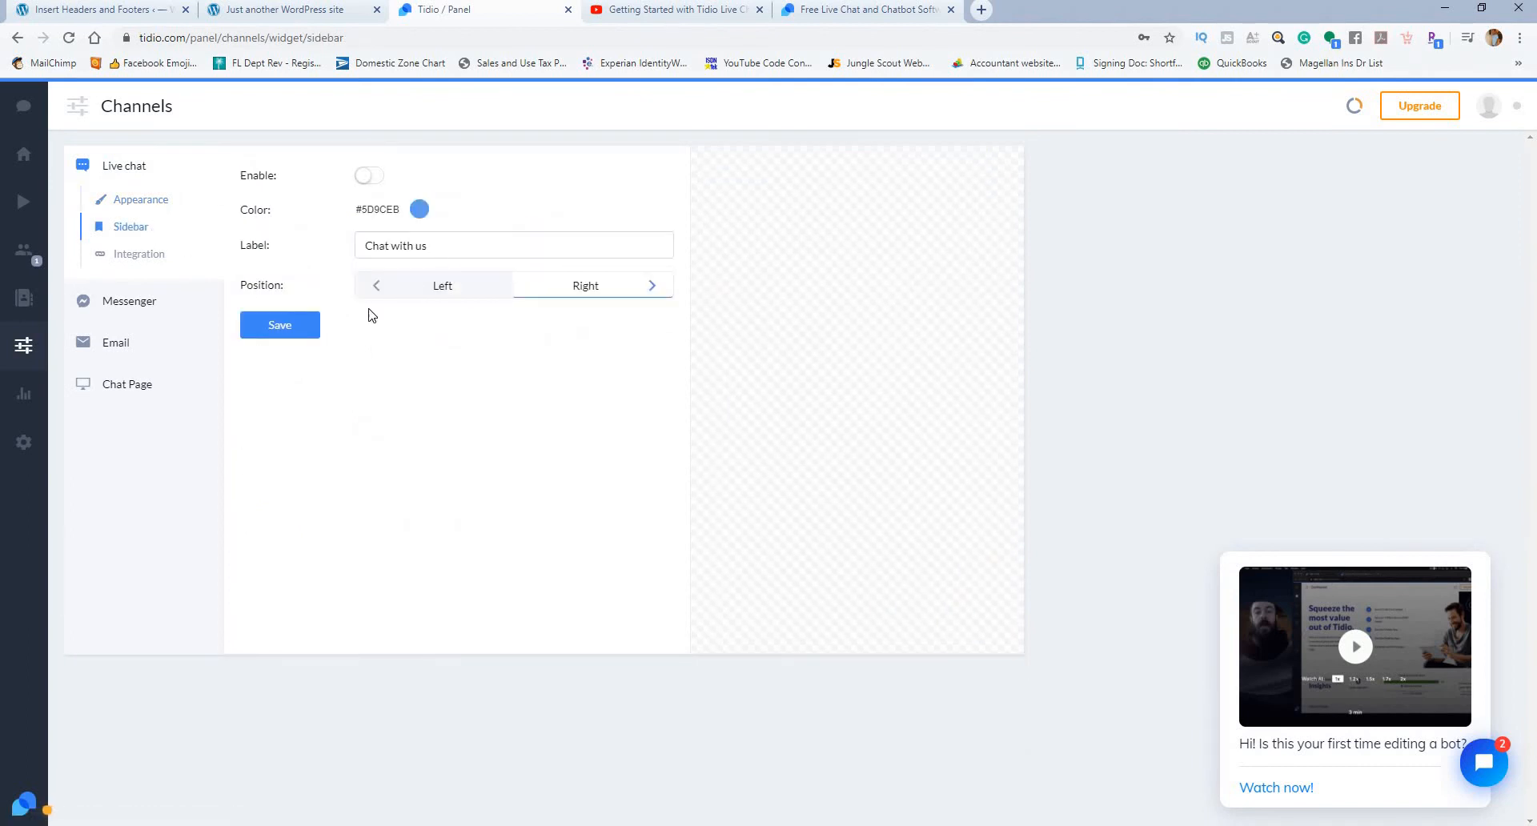
click(301, 328)
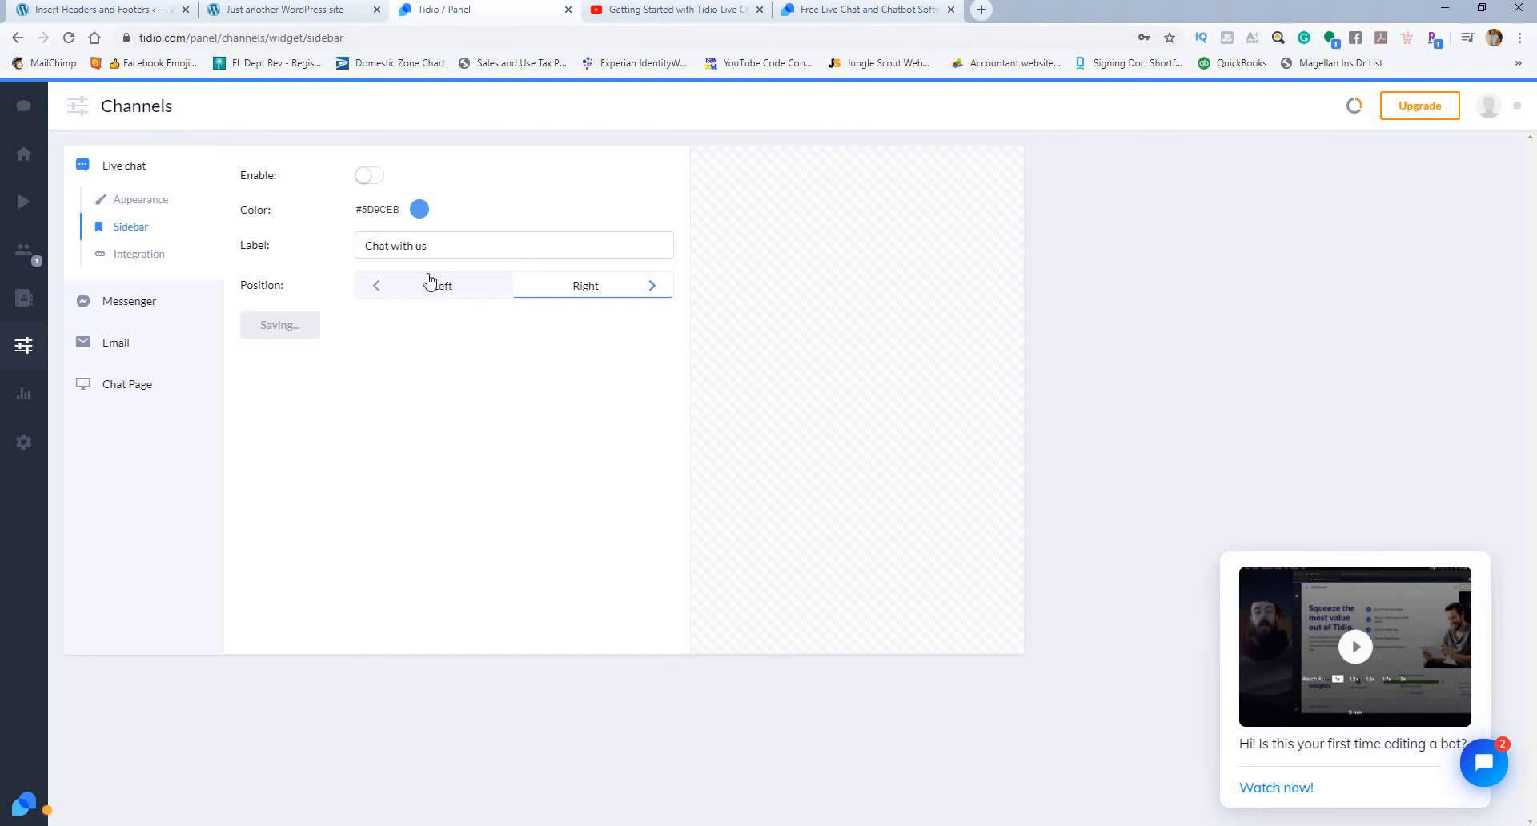
click(378, 179)
click(301, 326)
Step: Reload ytsandbox.com to examine how the sidebar chat button appears on the page, and return to the Tidio panel
click(295, 11)
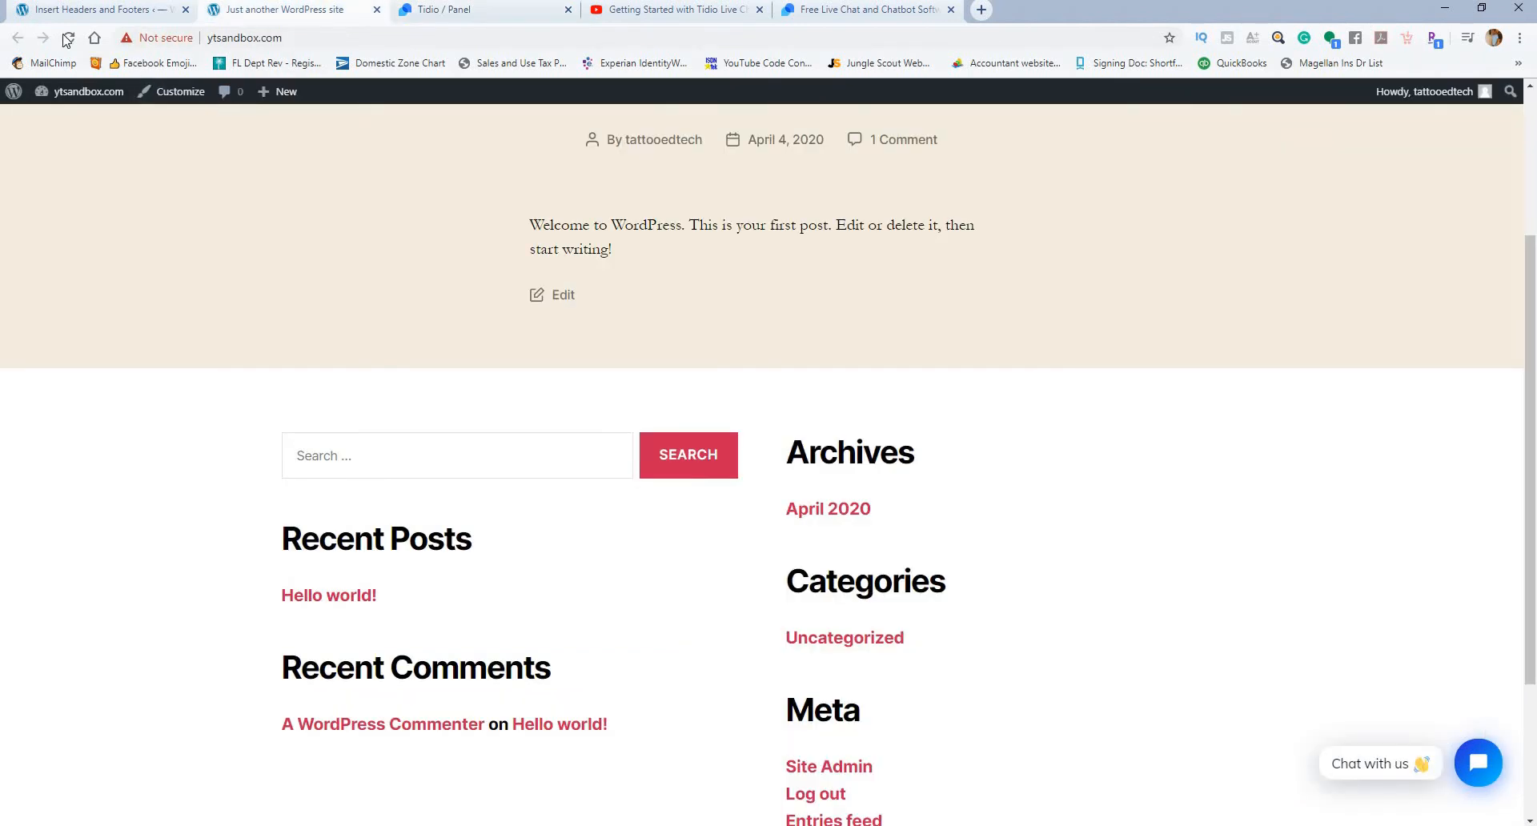
click(78, 88)
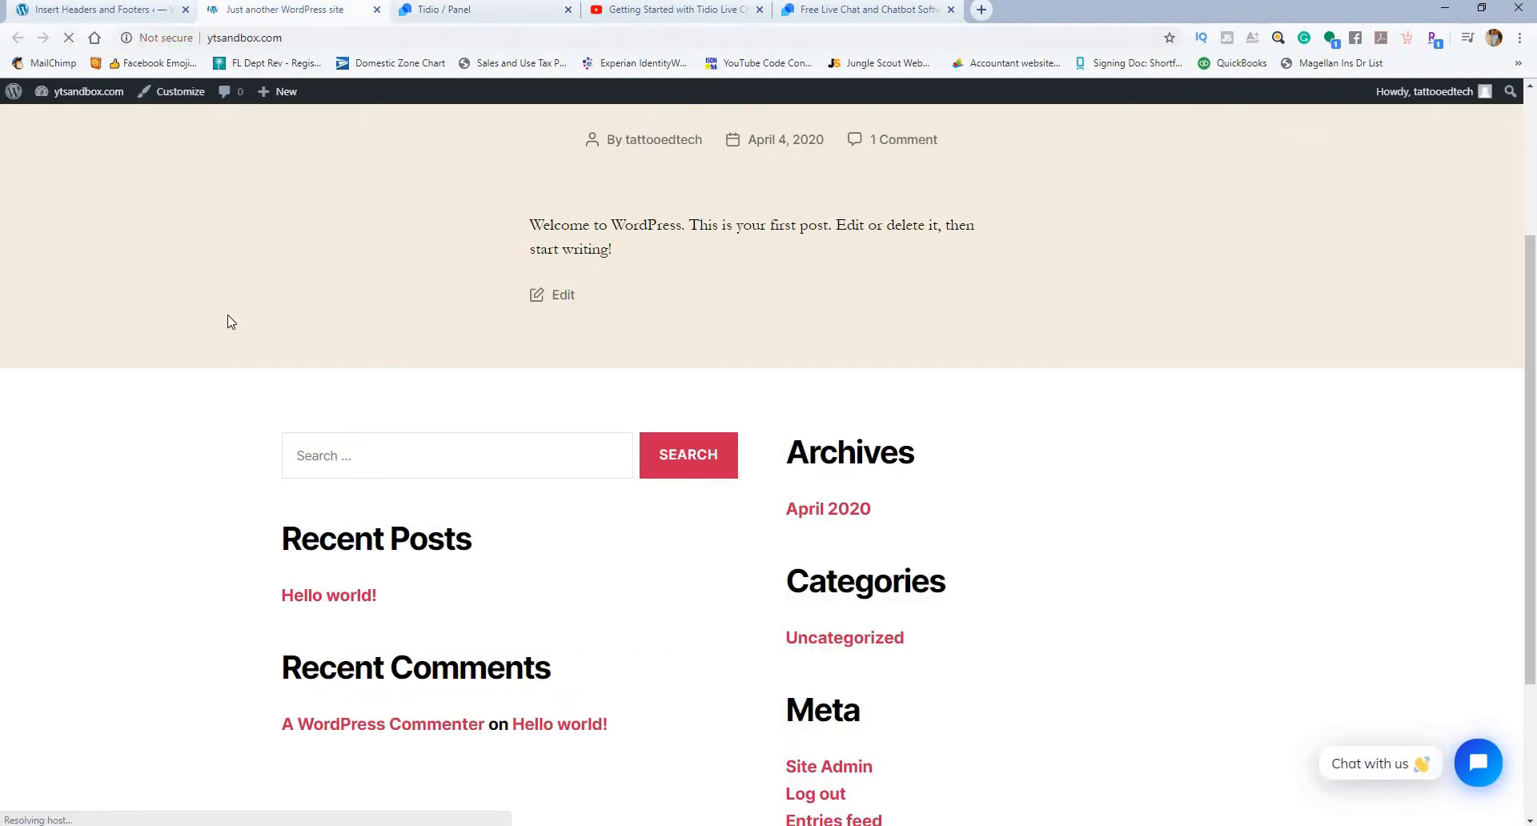
scroll(1500, 373, down, 3)
scroll(1502, 374, up, 6)
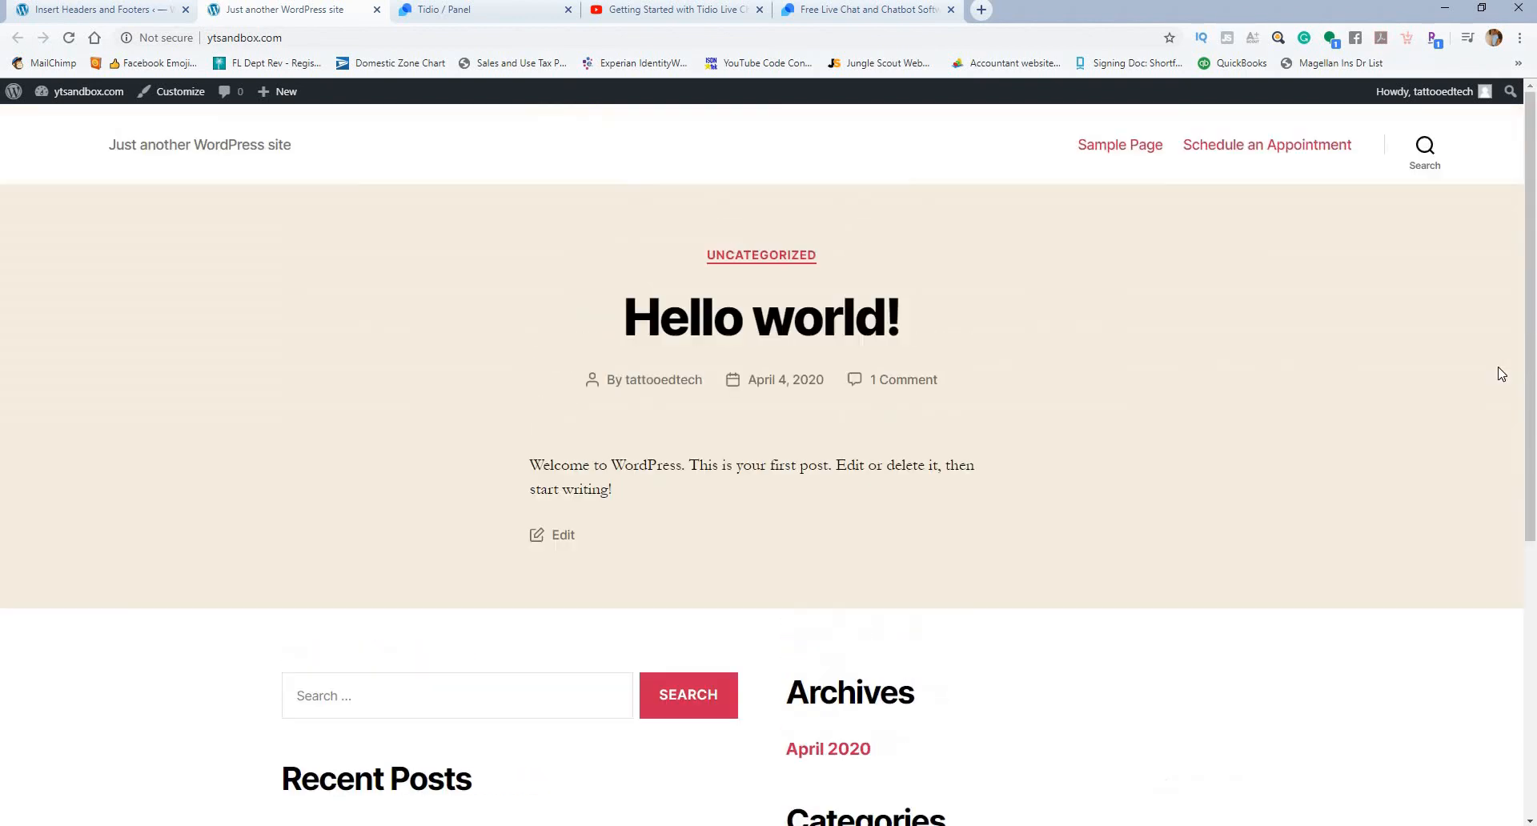
scroll(1506, 386, down, 5)
scroll(1502, 384, up, 3)
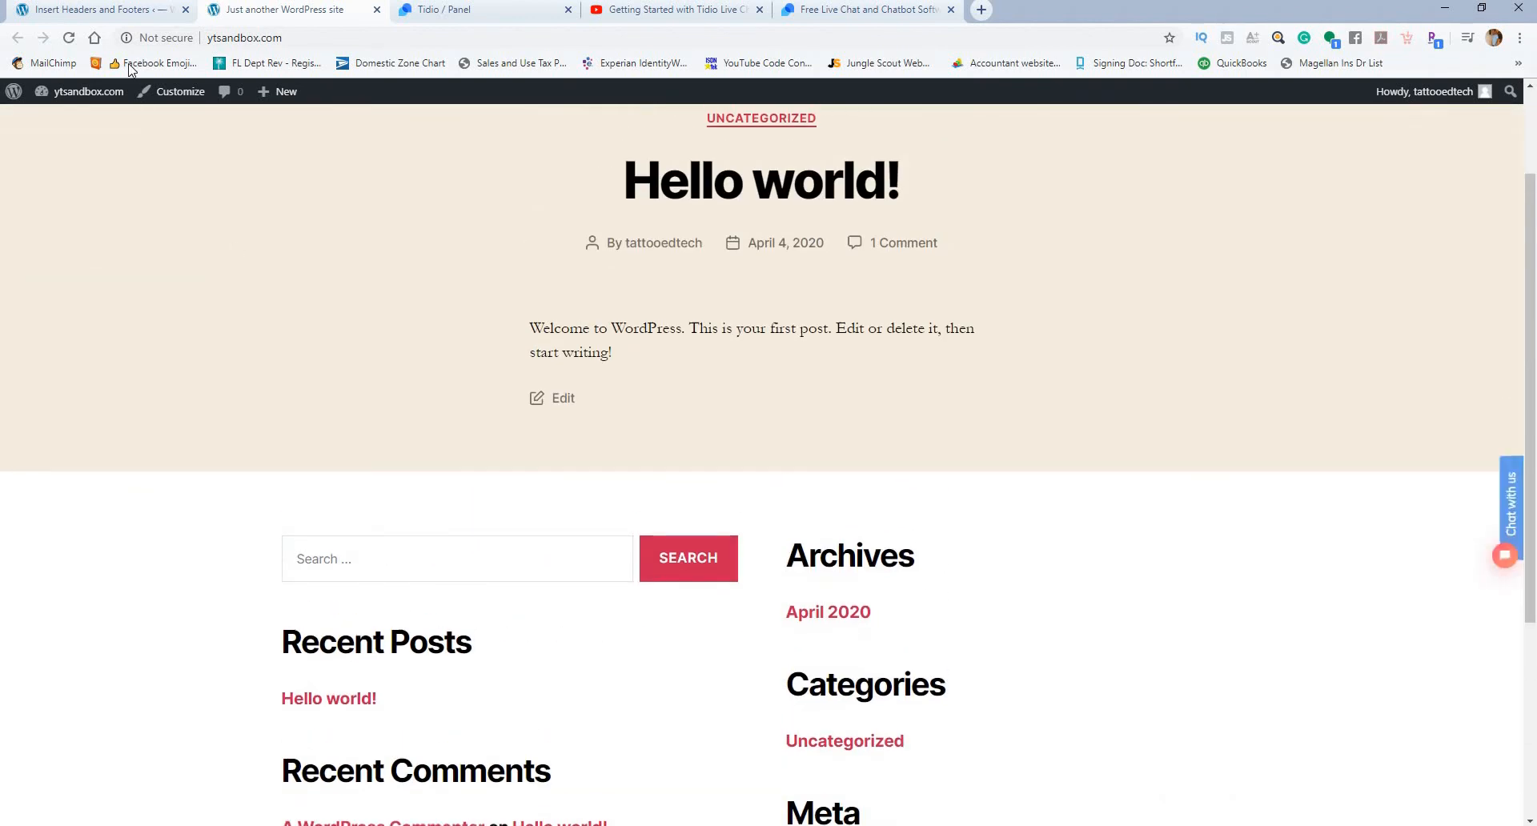
click(124, 11)
click(263, 16)
click(449, 12)
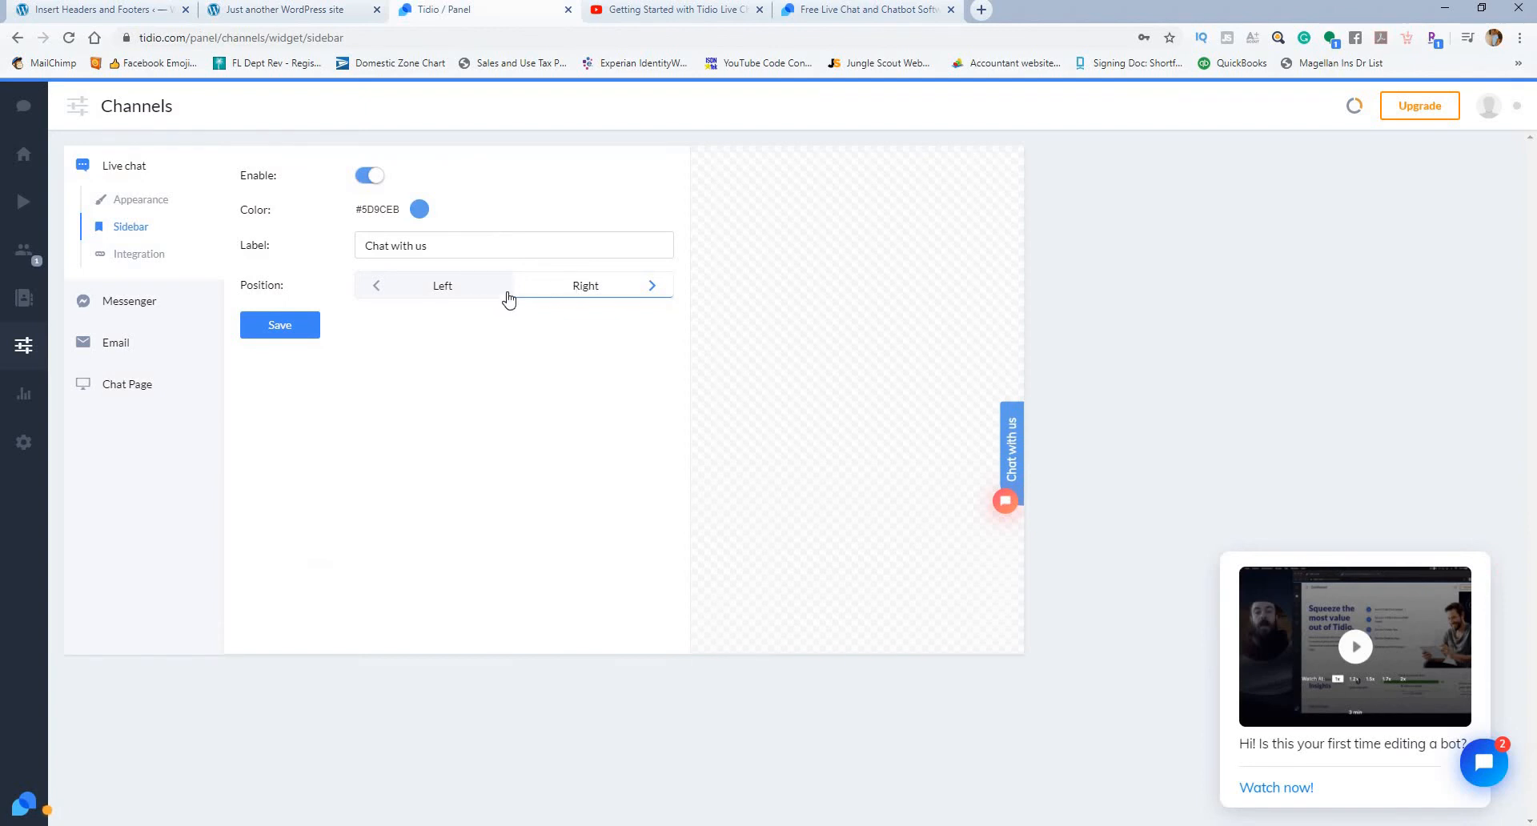
Step: Save the sidebar with its position set to Right, reload ytsandbox.com and close the chat window to examine the sidebar button
click(269, 321)
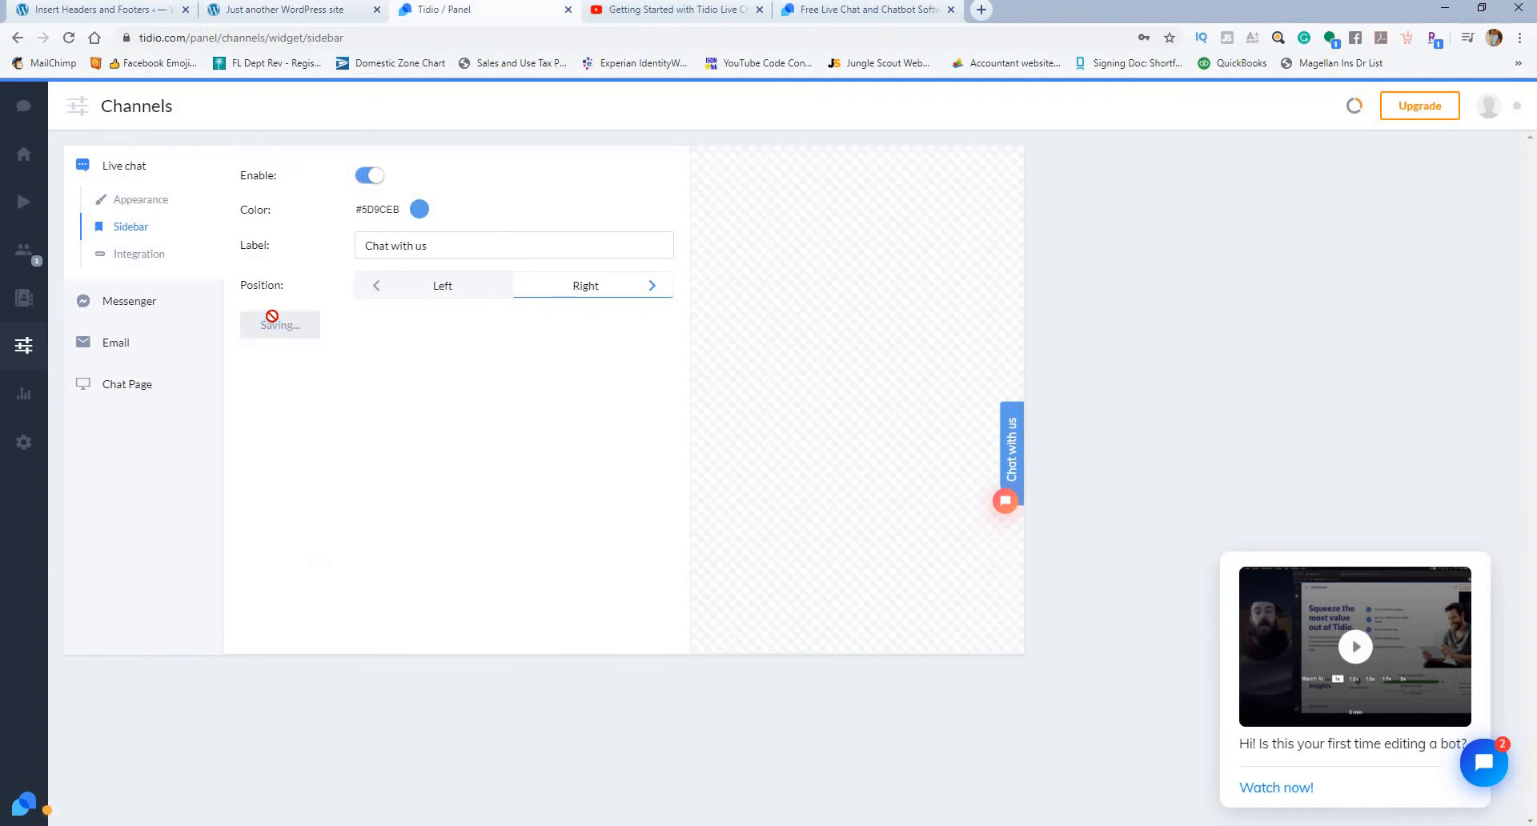
click(309, 13)
click(71, 38)
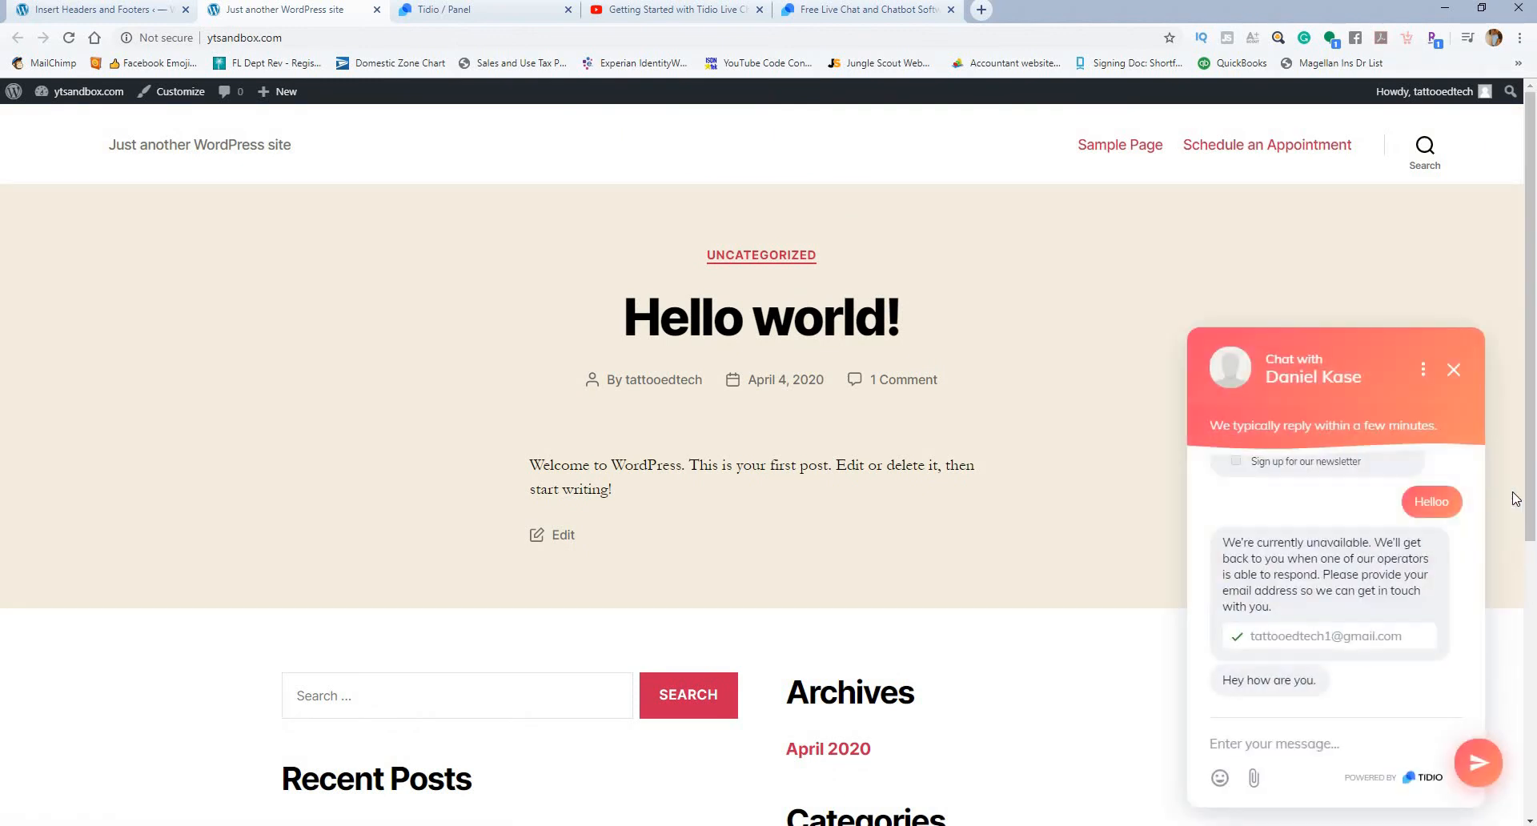
click(1454, 370)
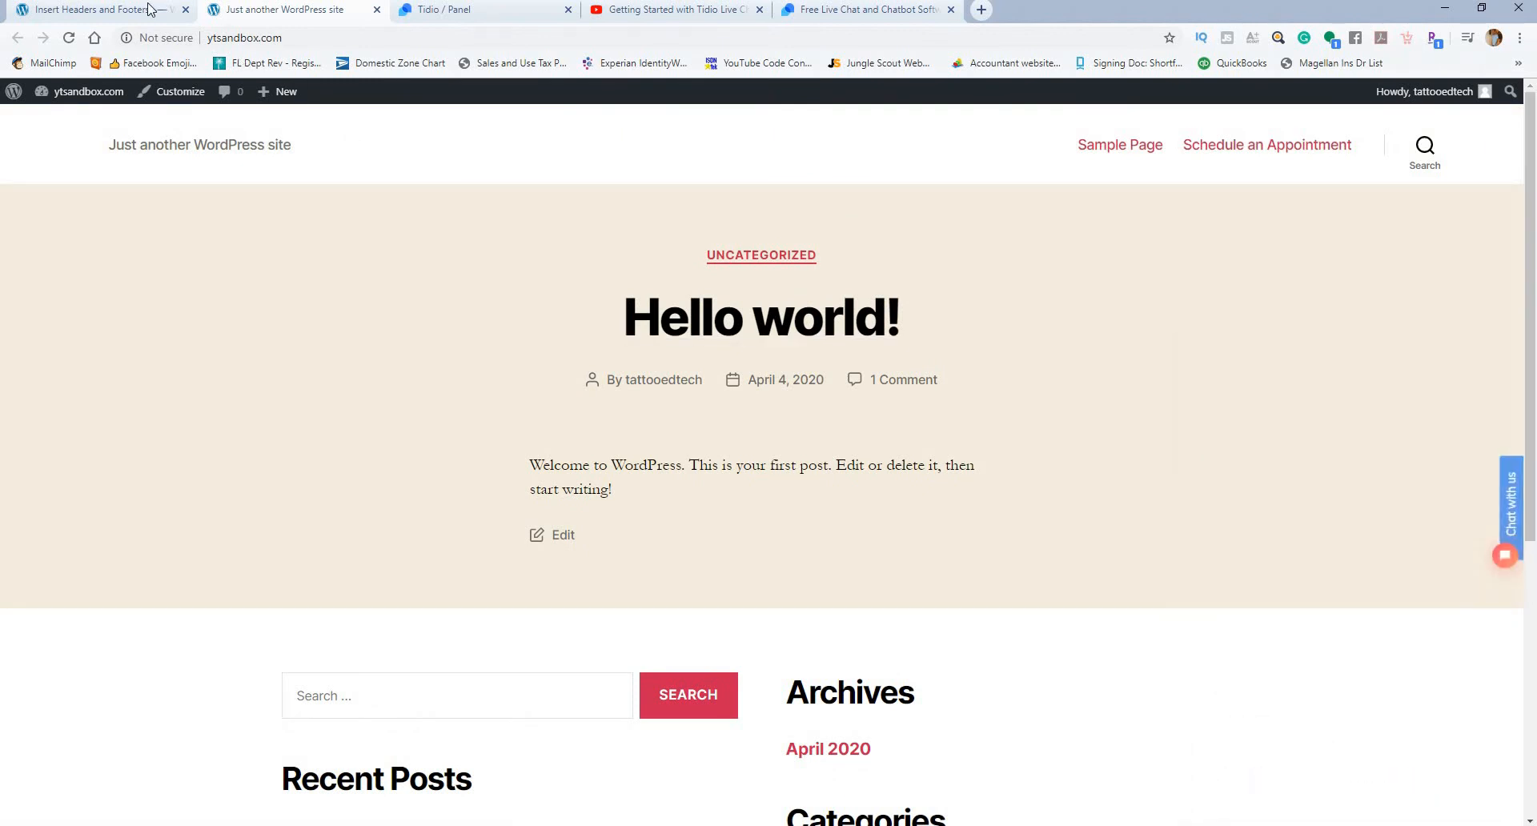
Step: Return to the Tidio panel, disable the live chat Sidebar and save its settings
click(152, 10)
click(433, 11)
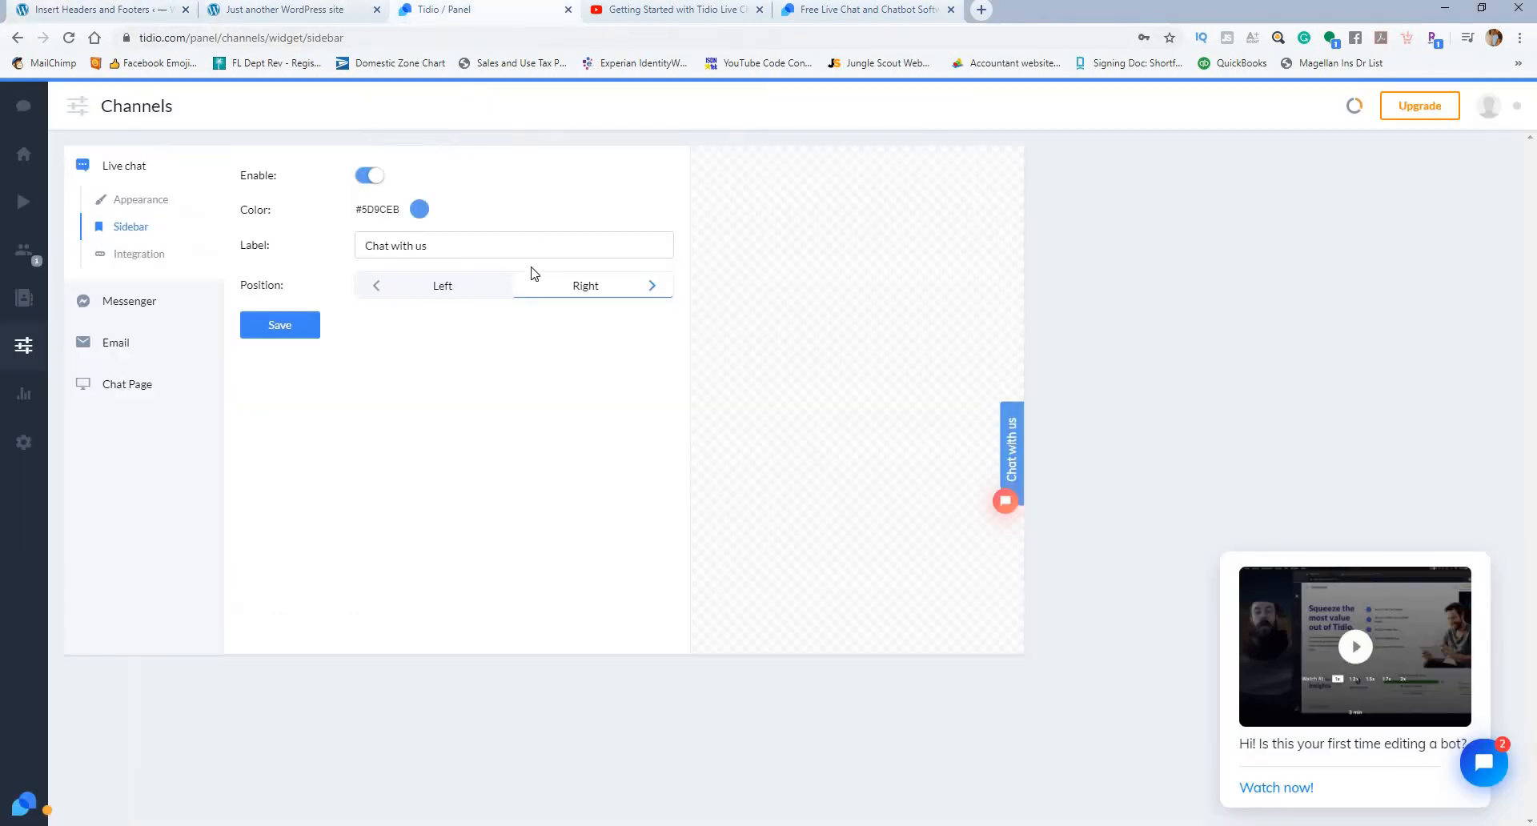
click(367, 175)
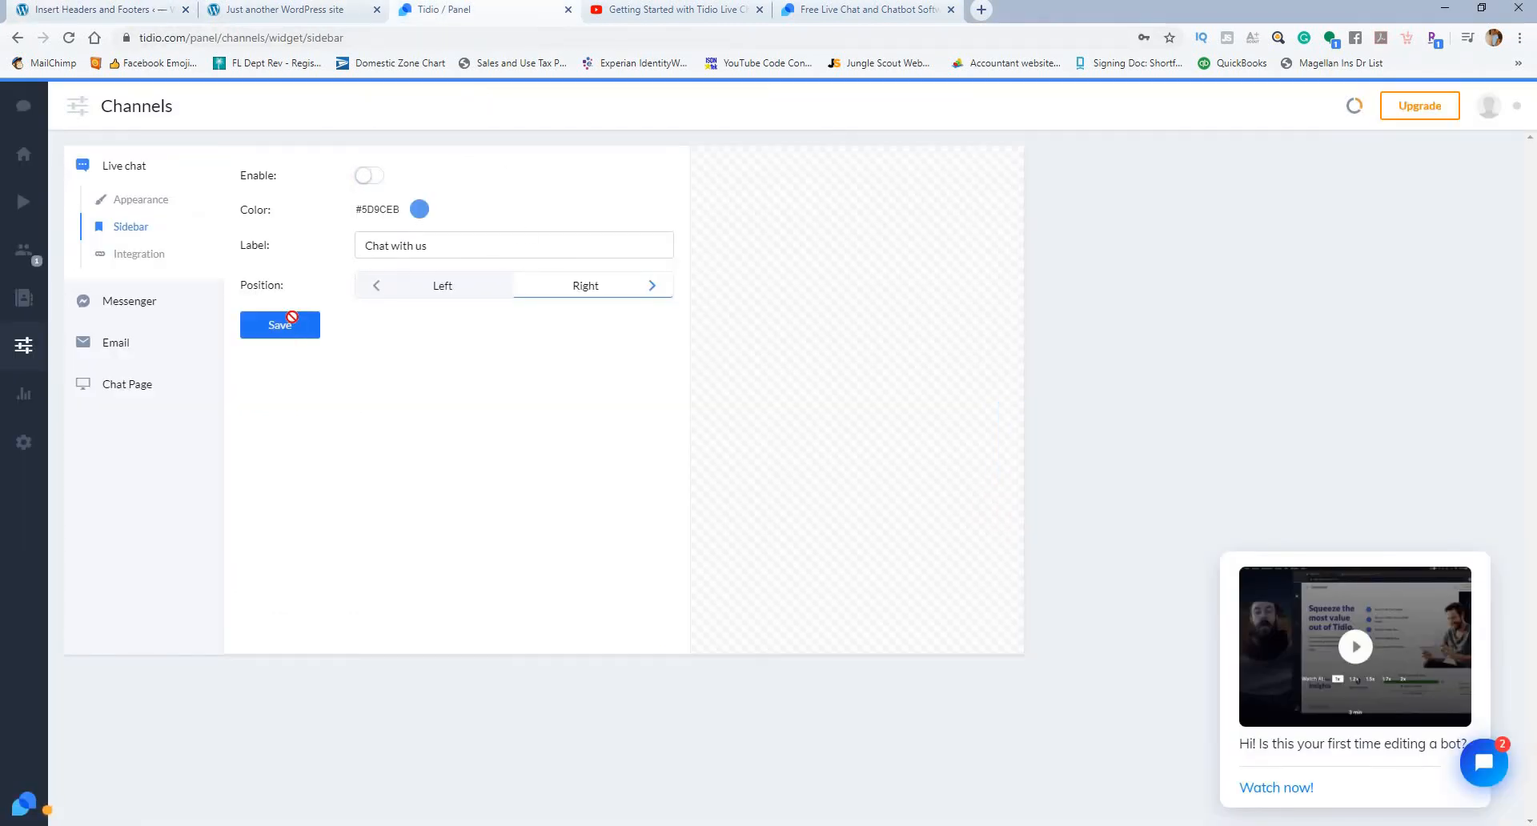
click(292, 327)
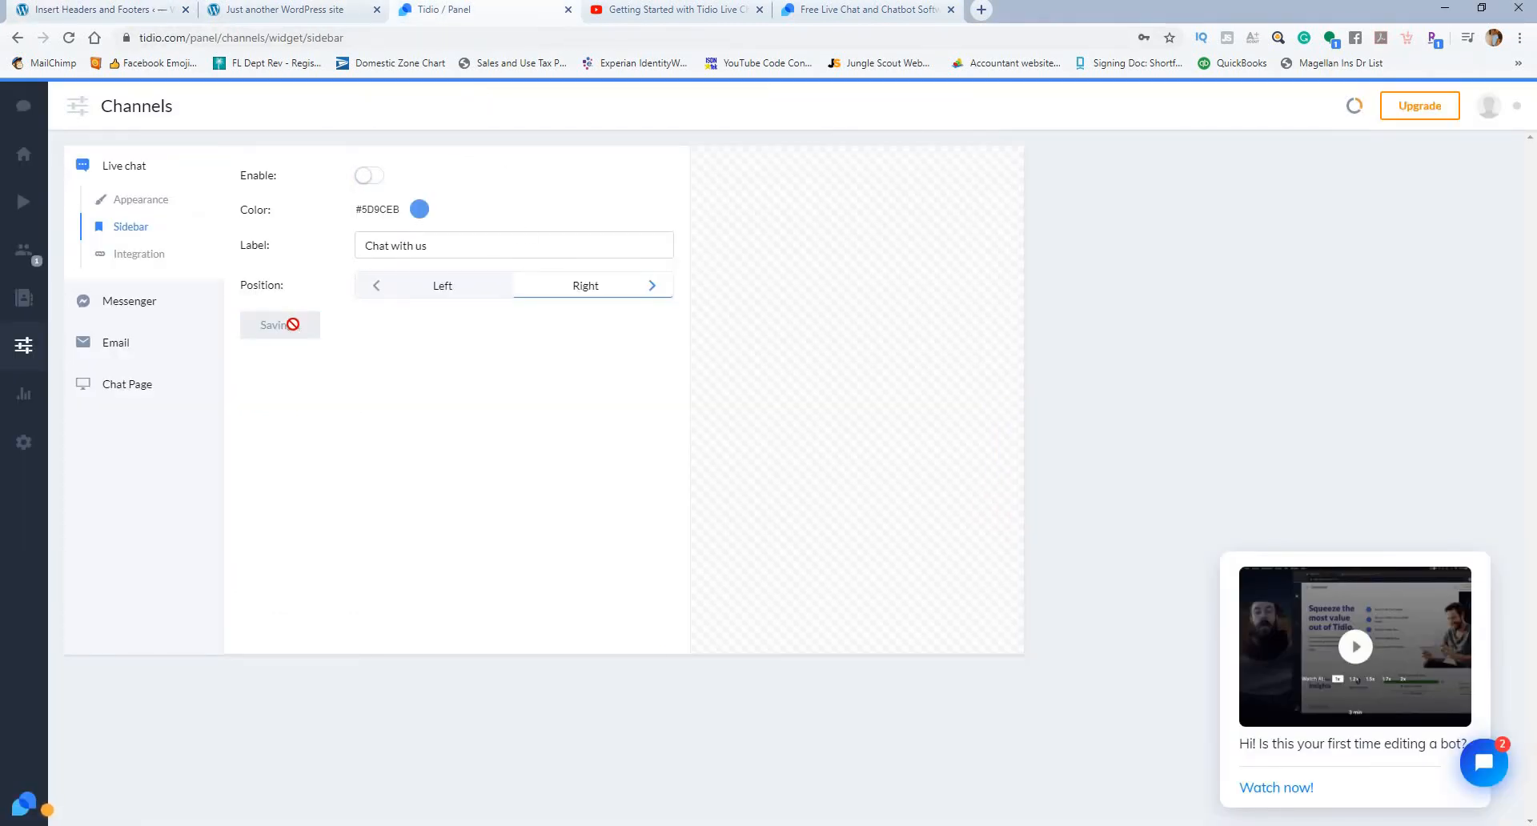
Step: Examine the Messenger and Email channels, and the Chat Page's appearance, URL and search engine optimization settings
click(157, 302)
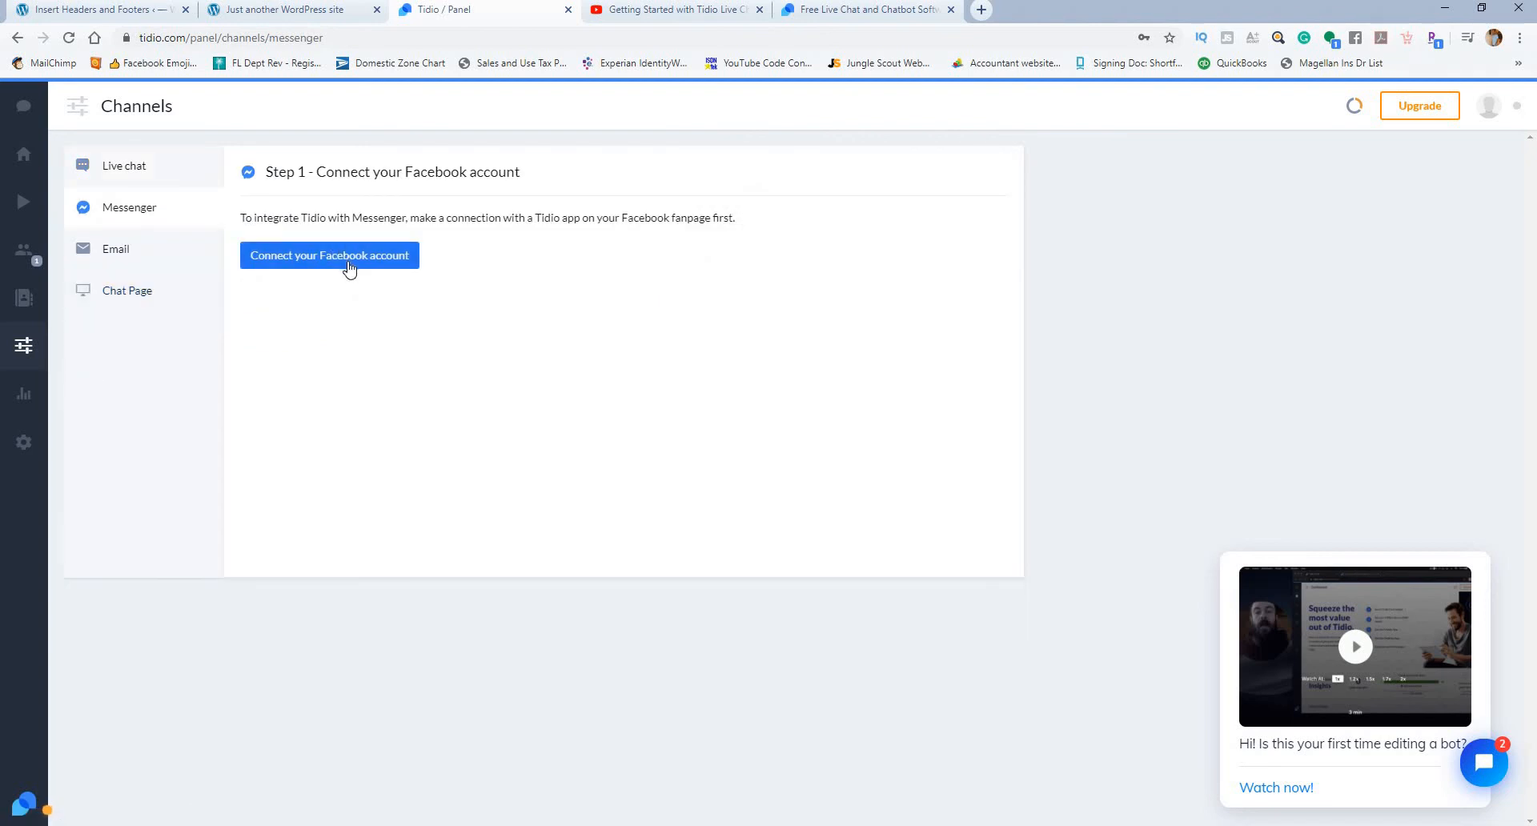
click(165, 250)
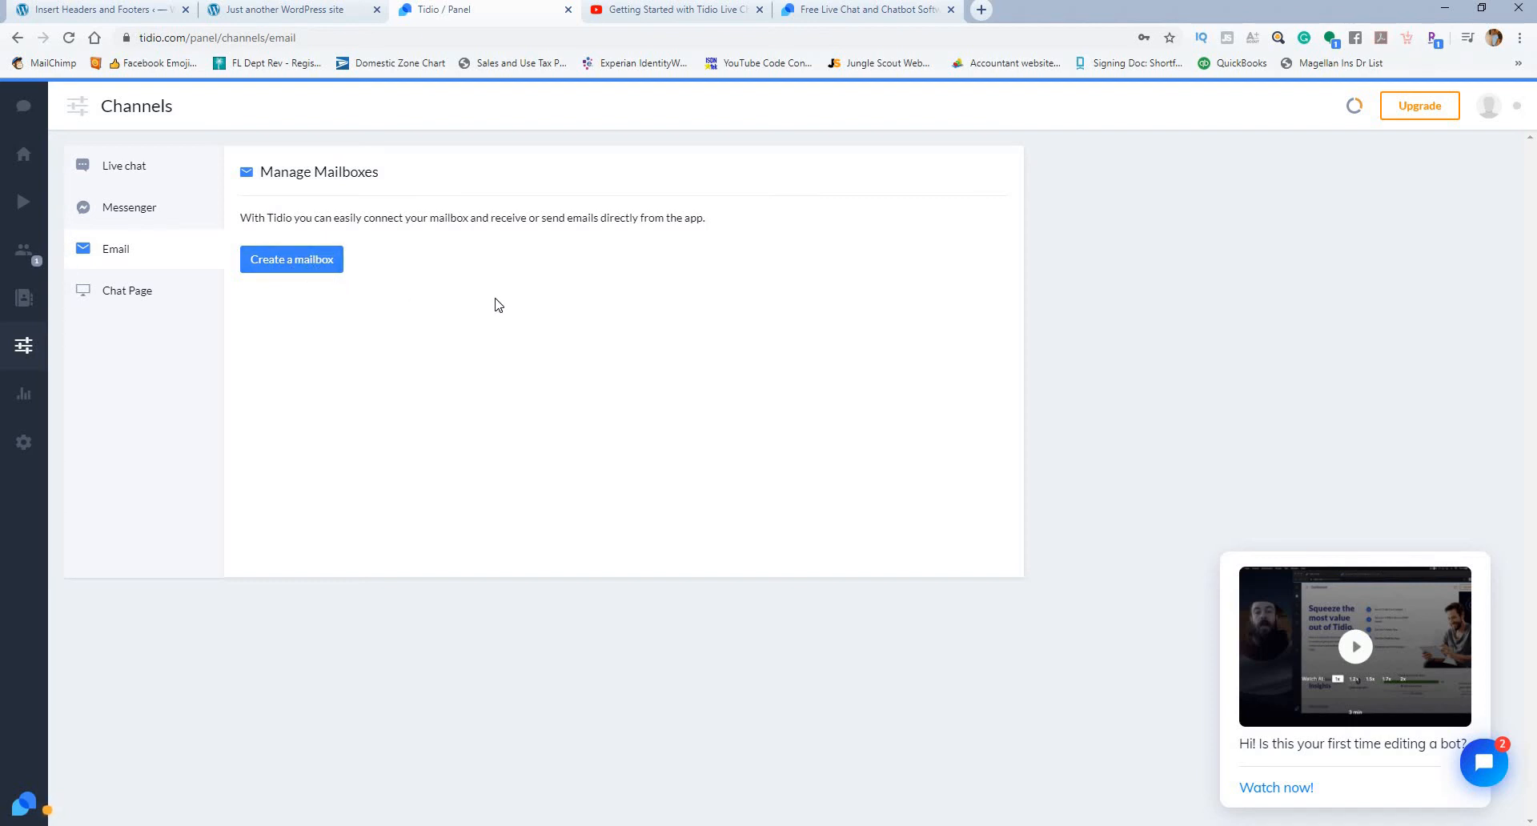
click(136, 292)
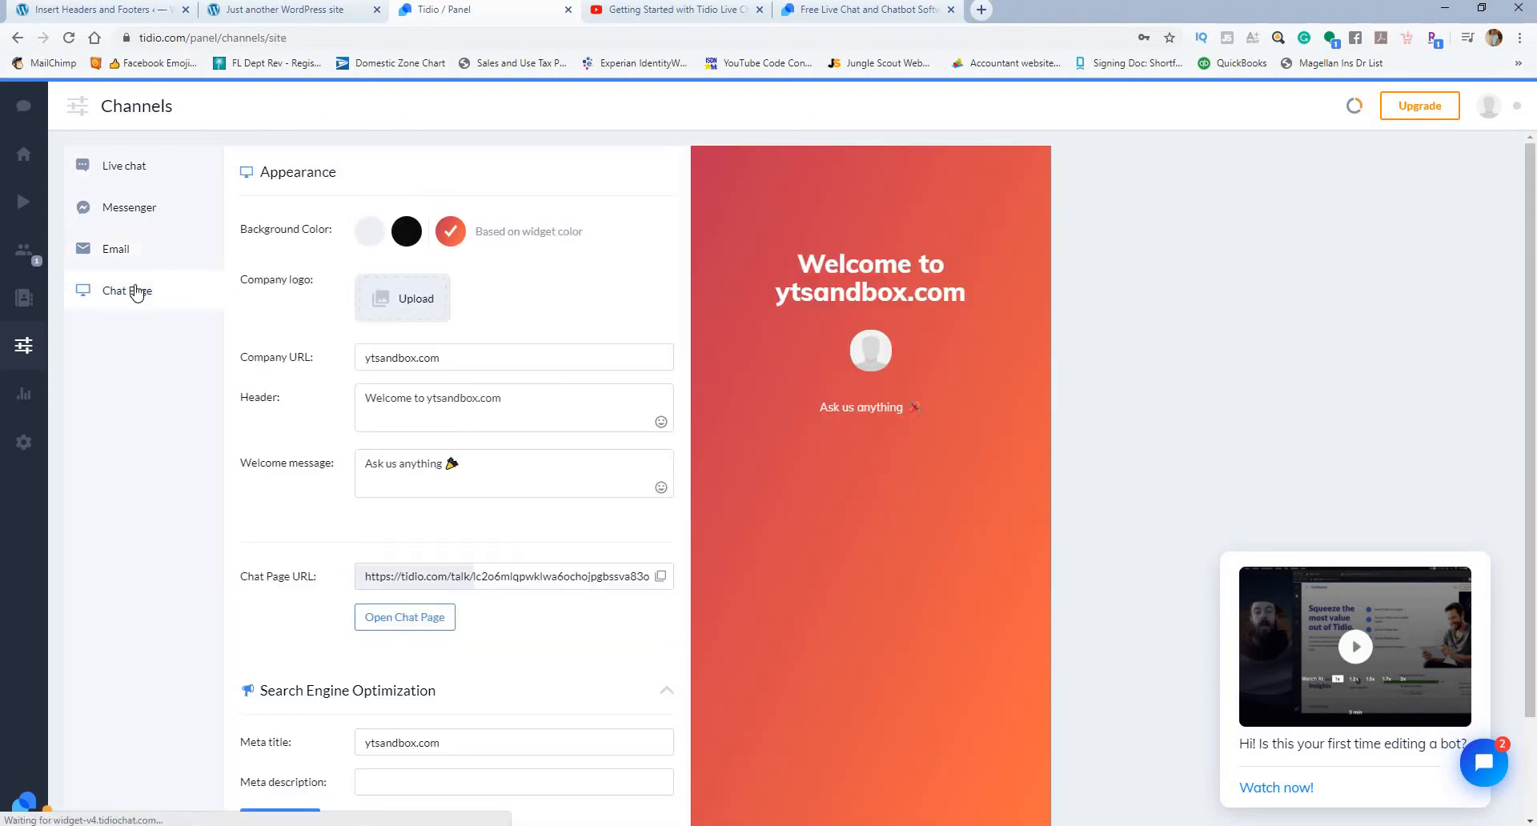
scroll(677, 318, down, 2)
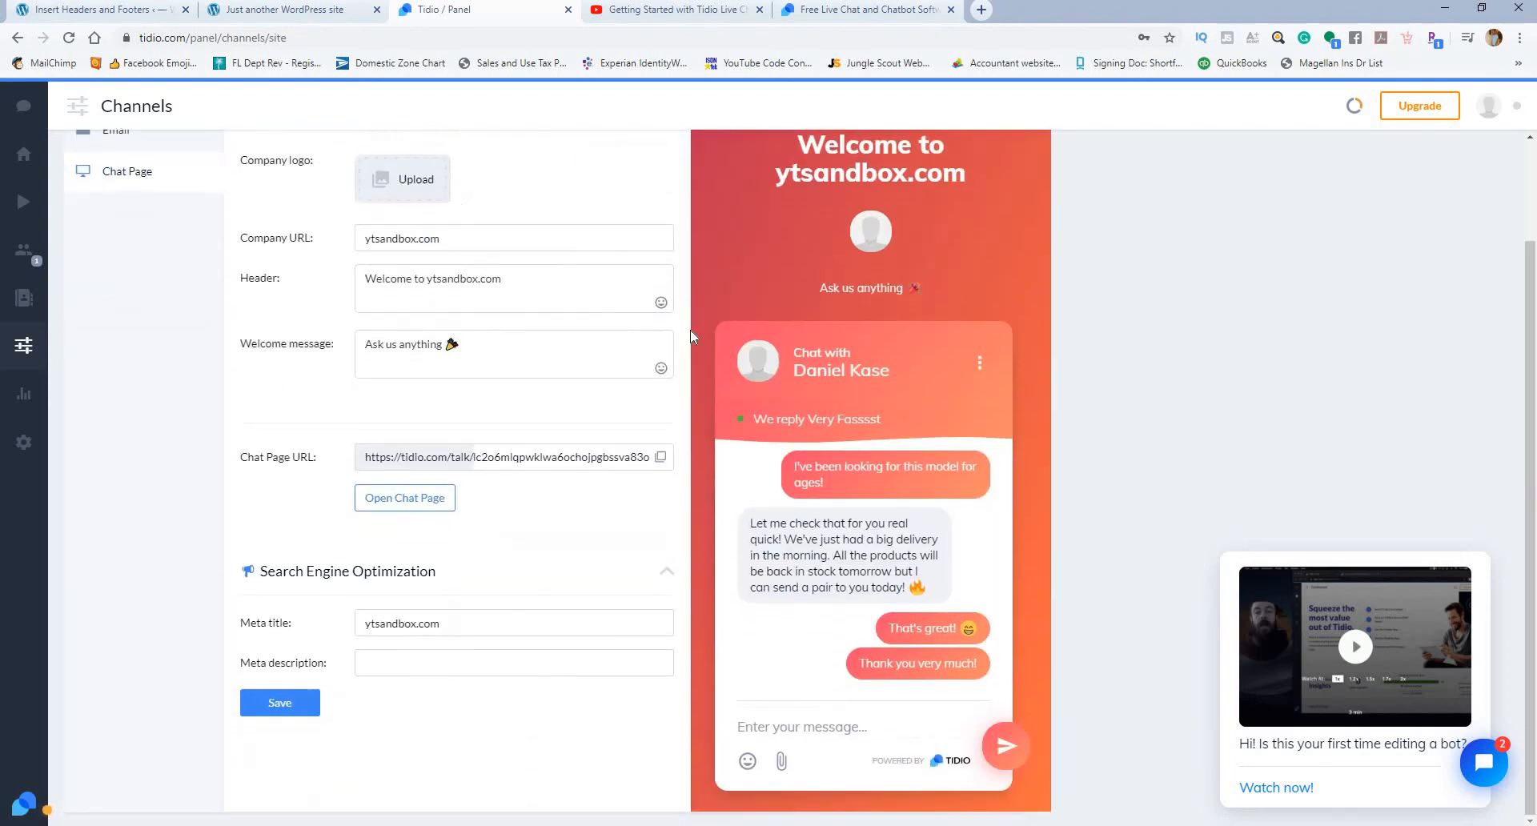
scroll(640, 340, up, 2)
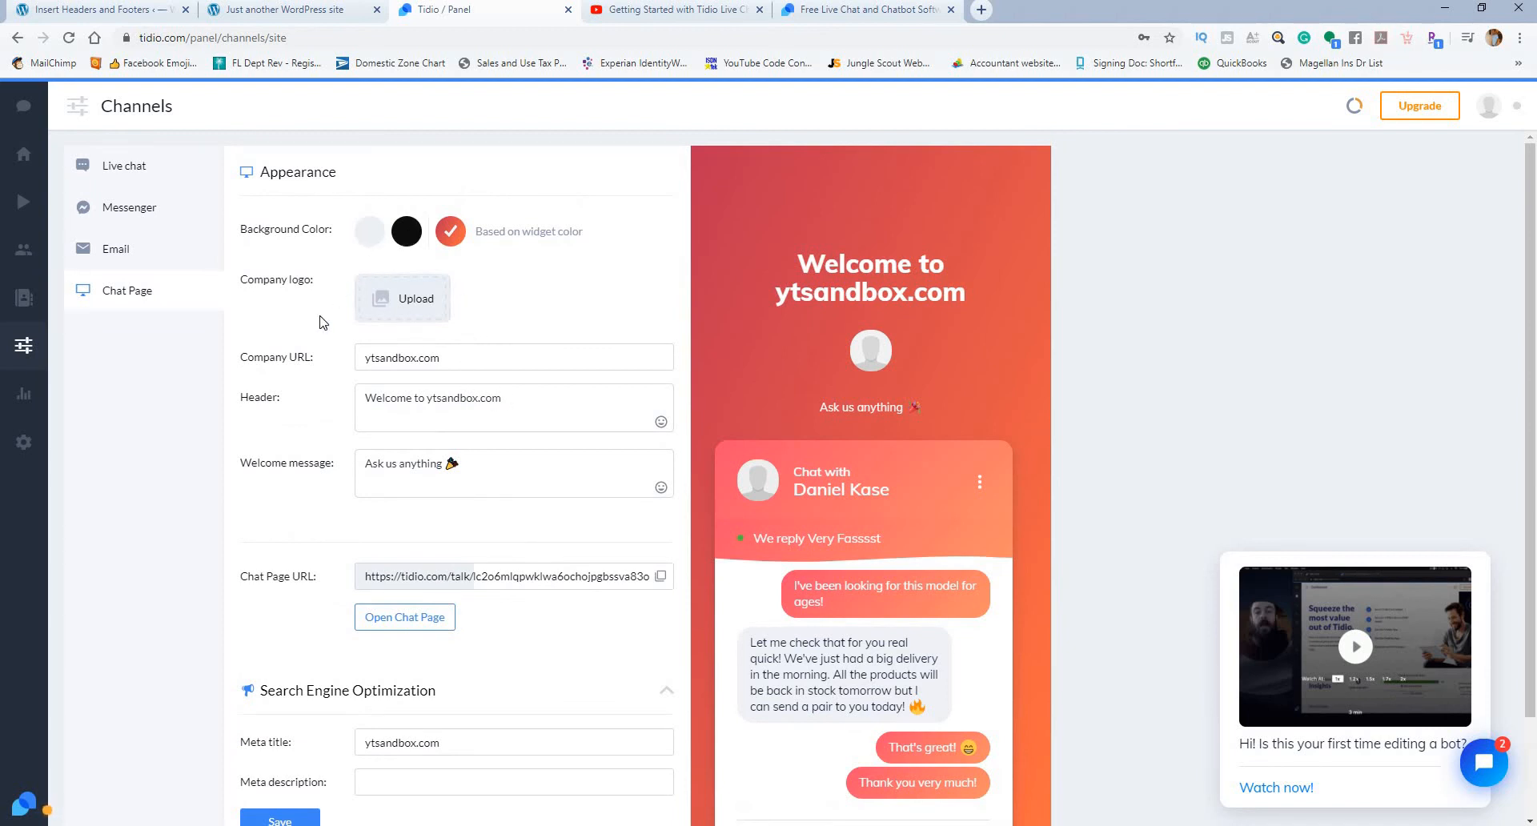
scroll(323, 322, down, 2)
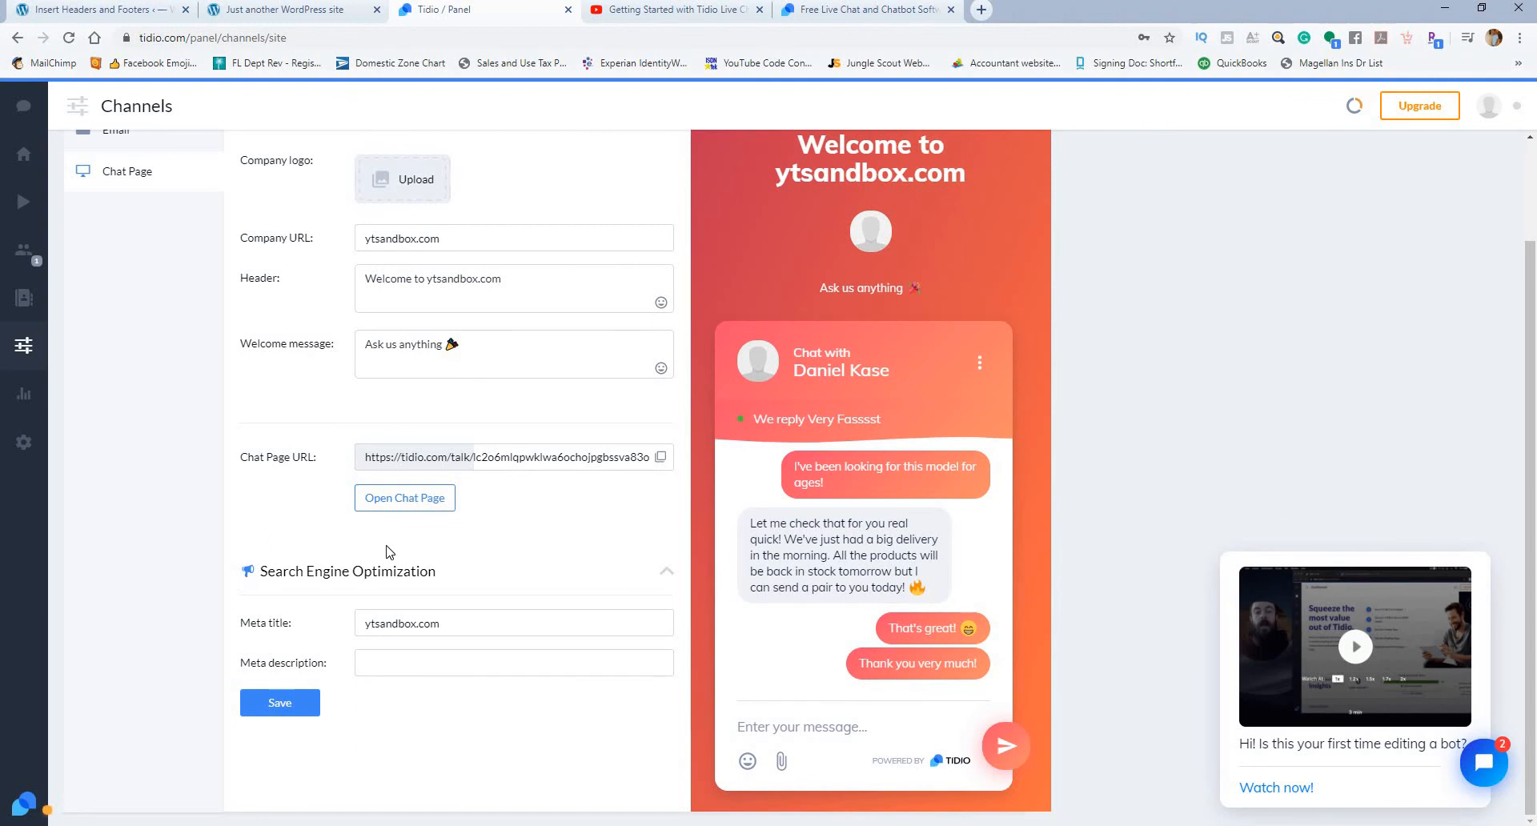
Step: Open the hosted Chat Page to examine how its welcome text and chat window look, and close it again
click(405, 499)
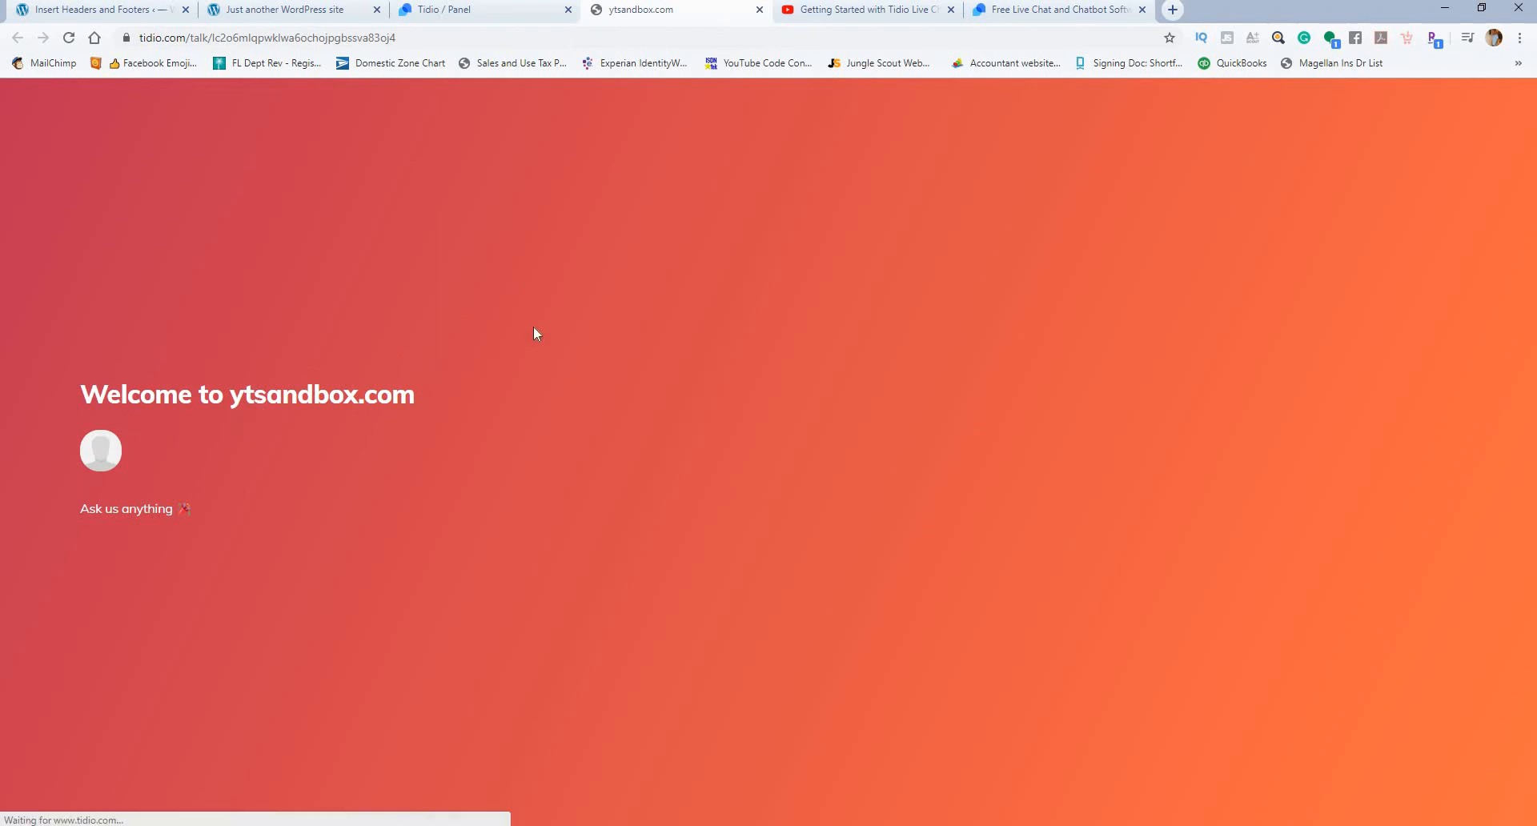
click(794, 498)
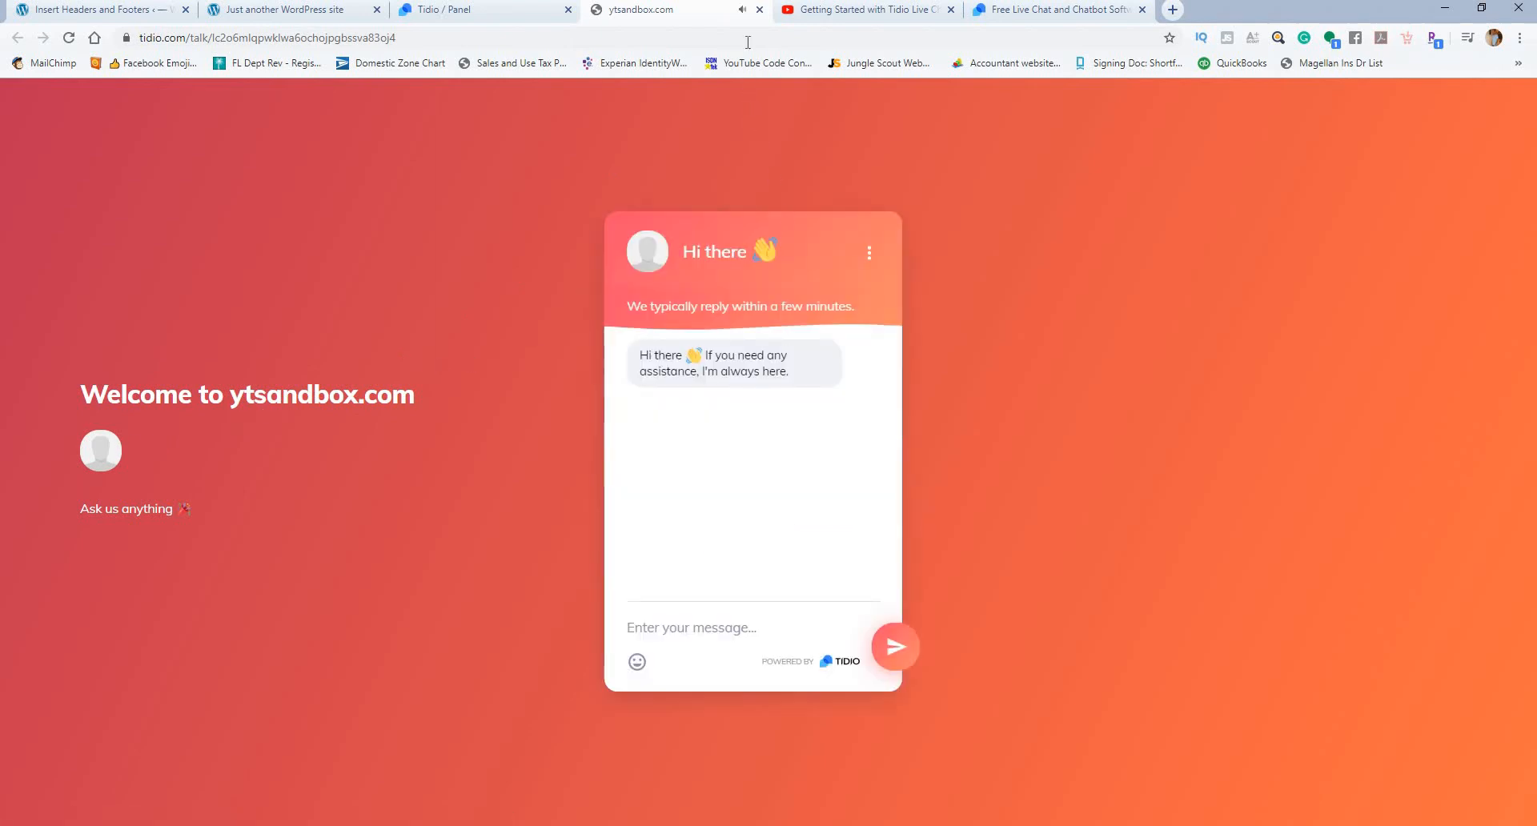
click(760, 9)
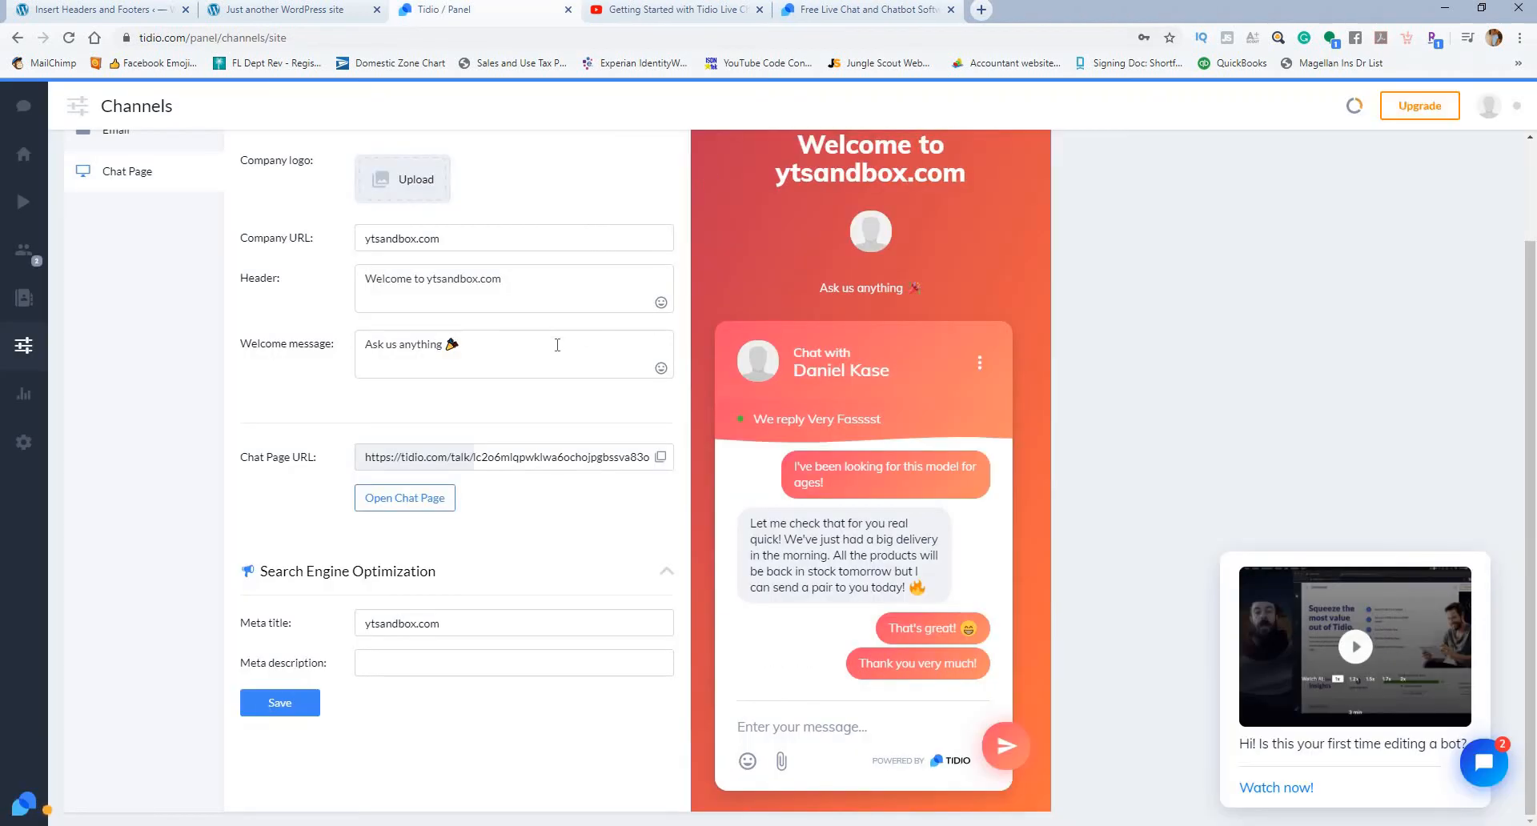
scroll(561, 345, up, 1)
scroll(570, 346, down, 1)
scroll(576, 340, up, 1)
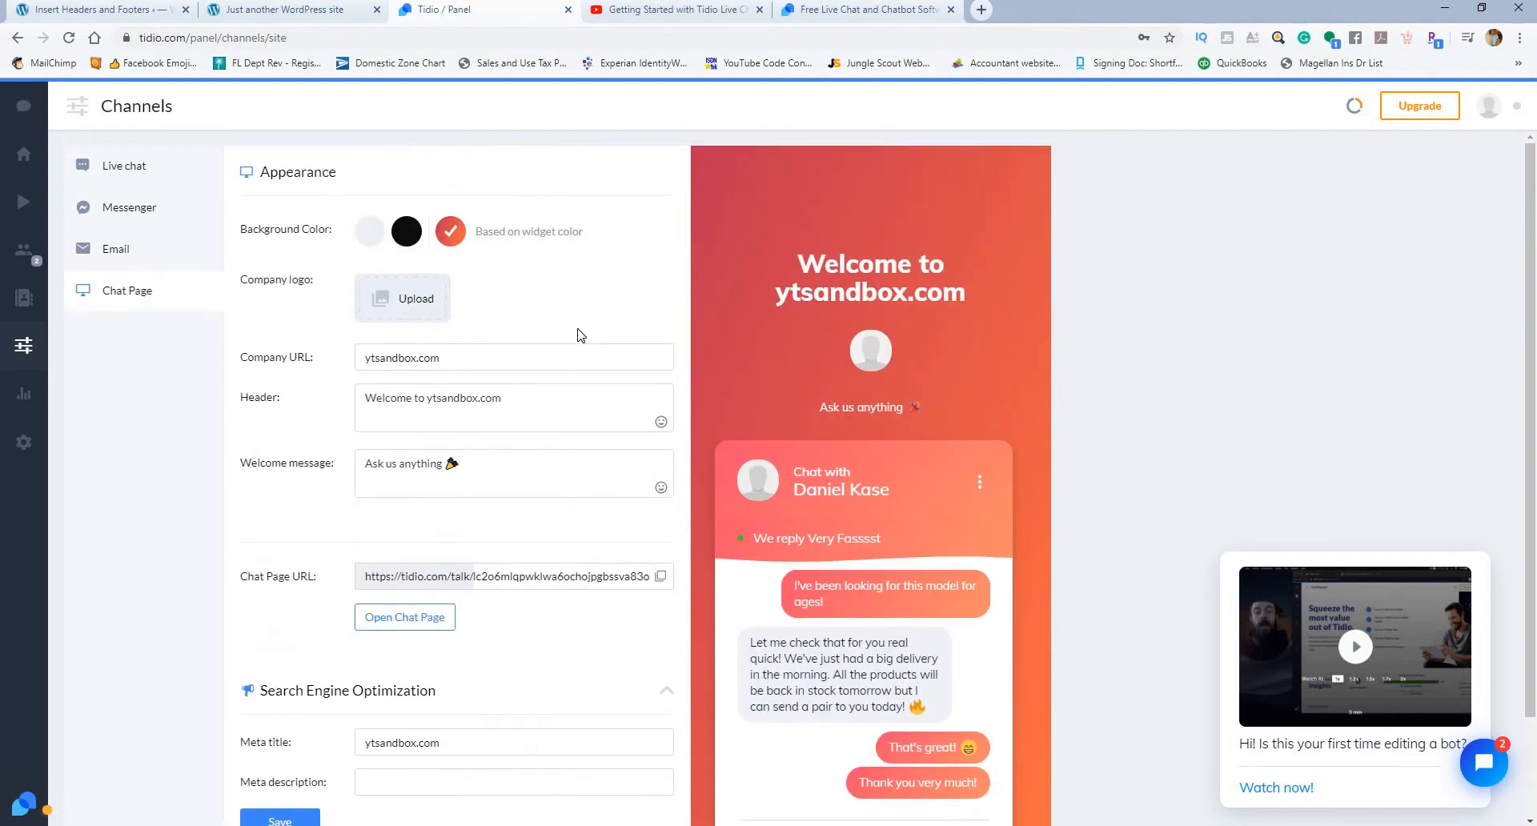
scroll(580, 332, down, 2)
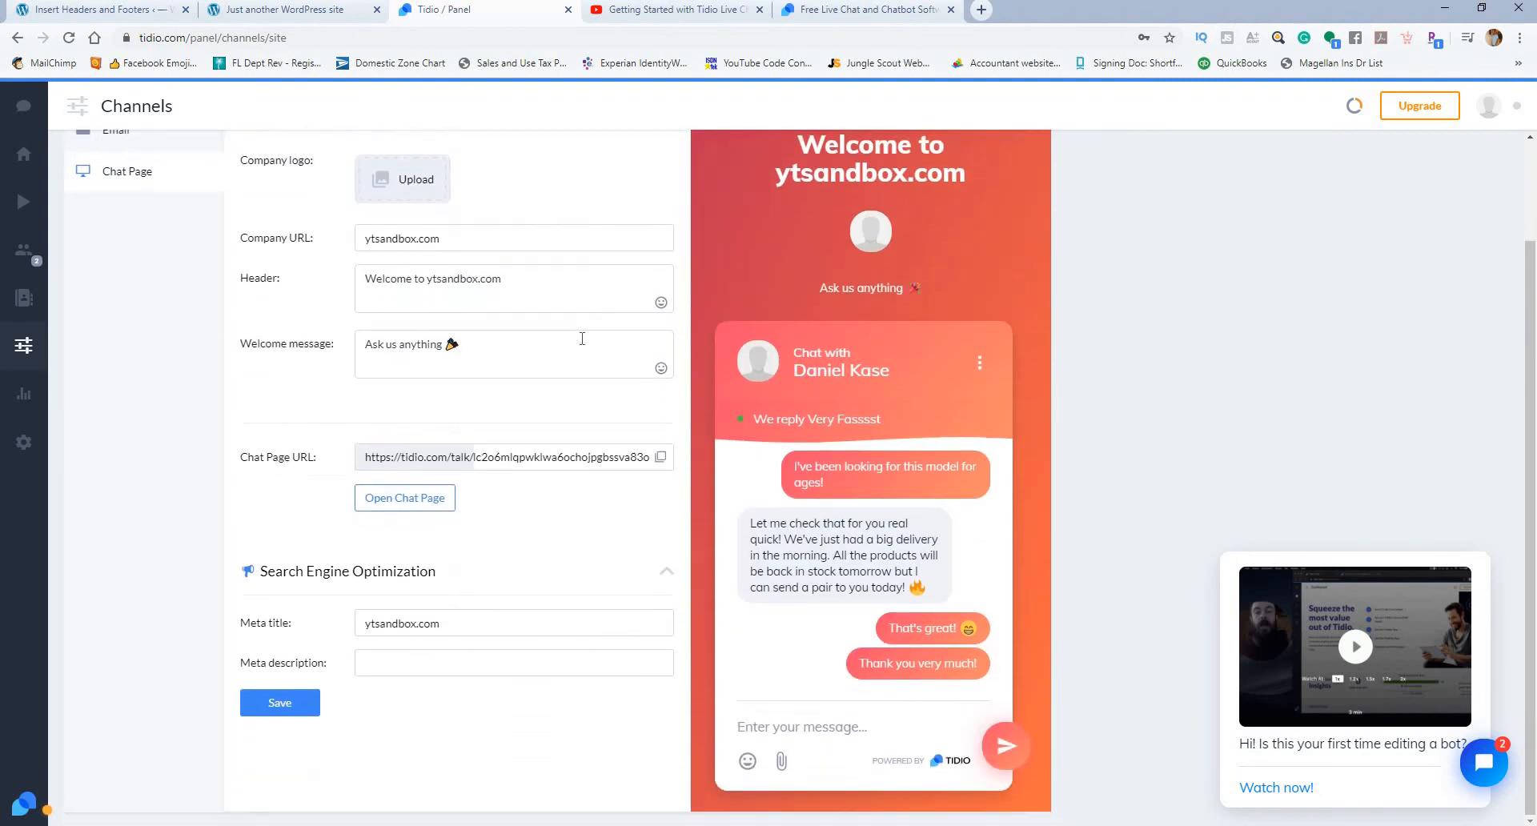
scroll(580, 336, up, 2)
scroll(721, 352, down, 1)
scroll(771, 357, down, 1)
scroll(805, 431, up, 2)
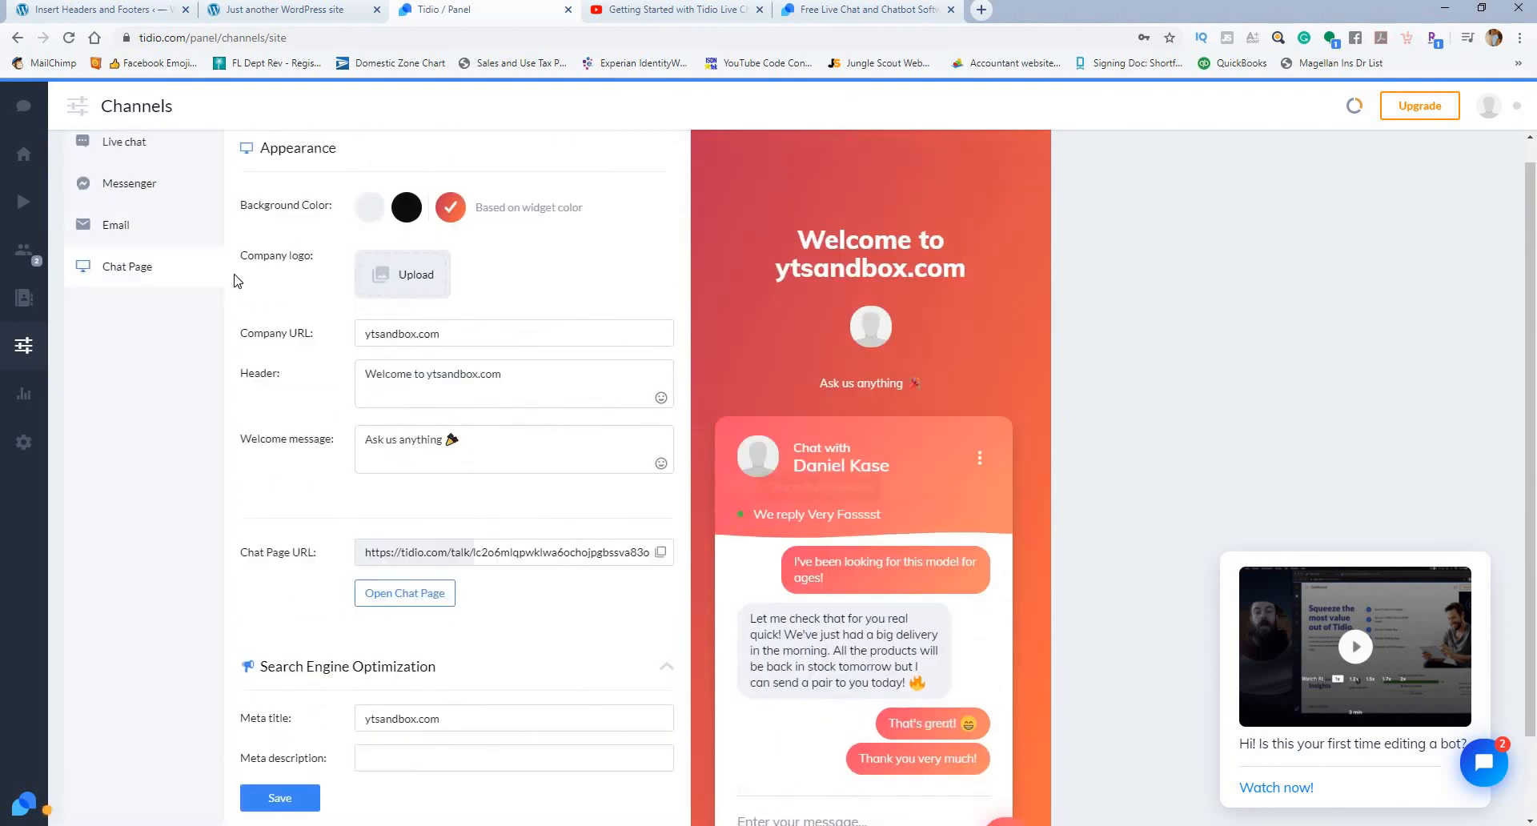
click(119, 252)
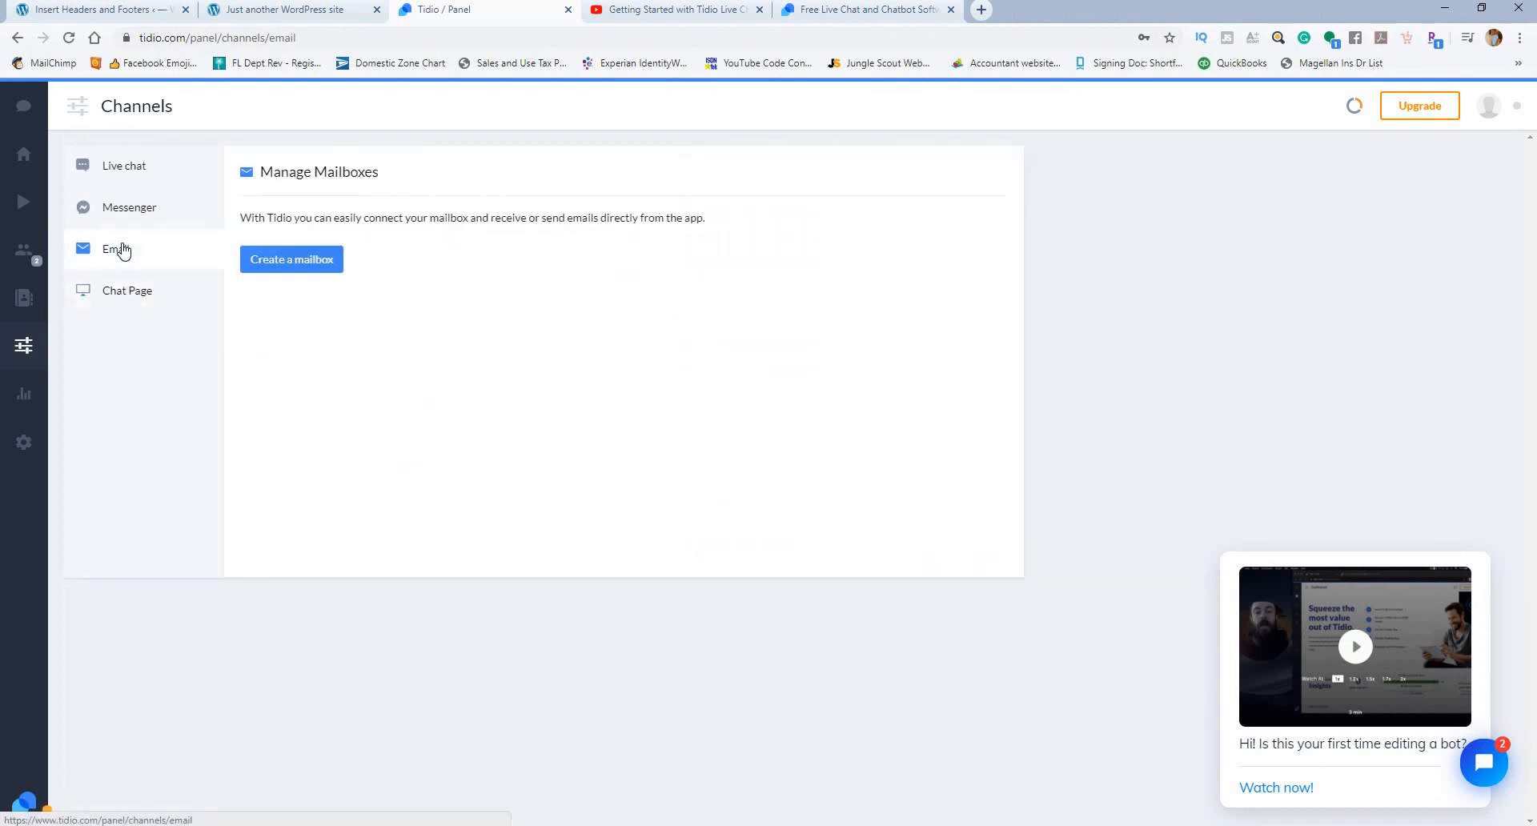
Step: Examine the Analytics statistics for Operators and Chats
click(24, 397)
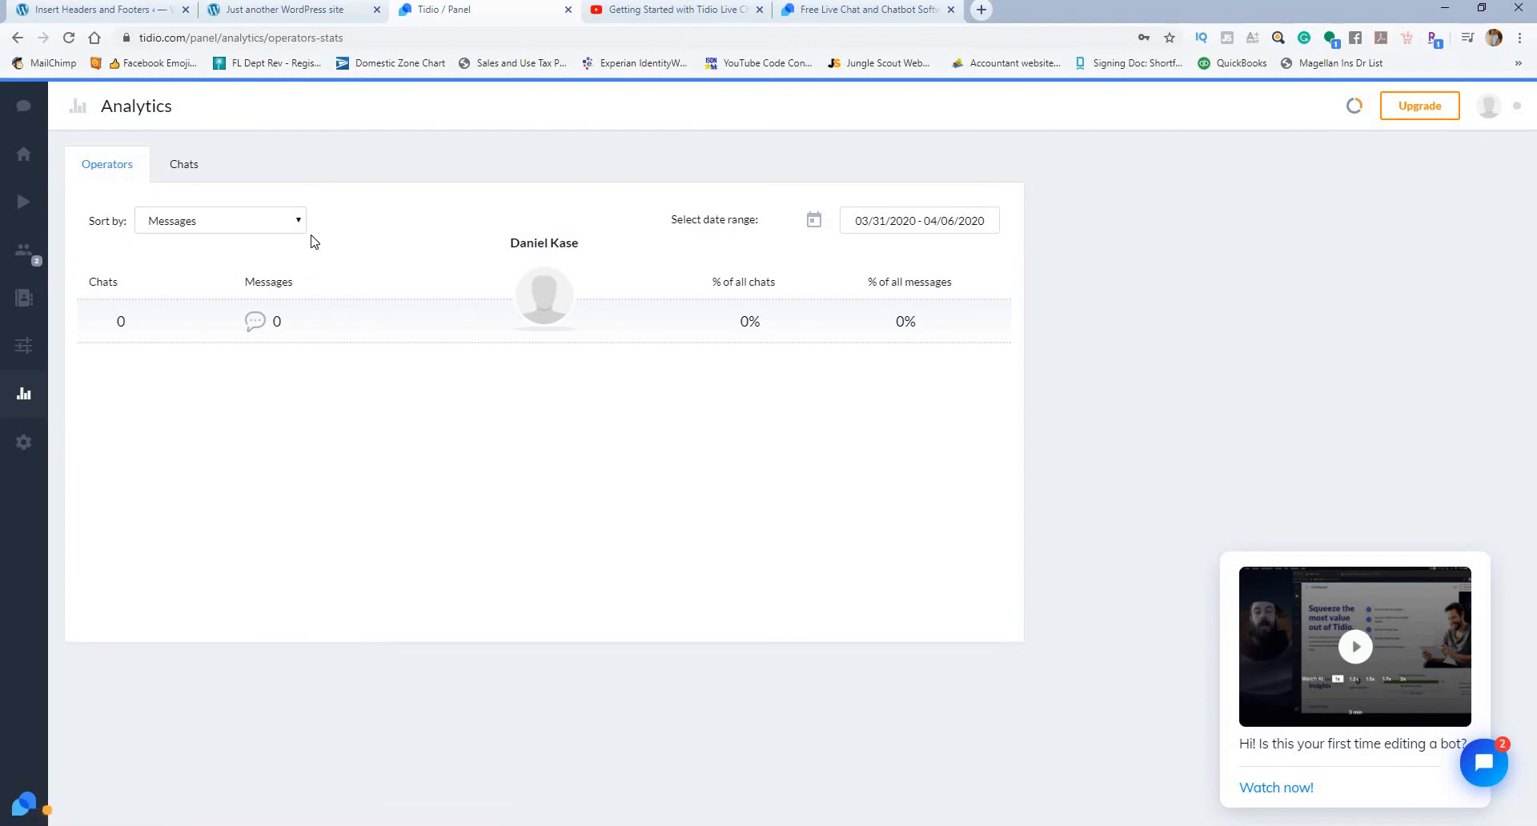
click(184, 163)
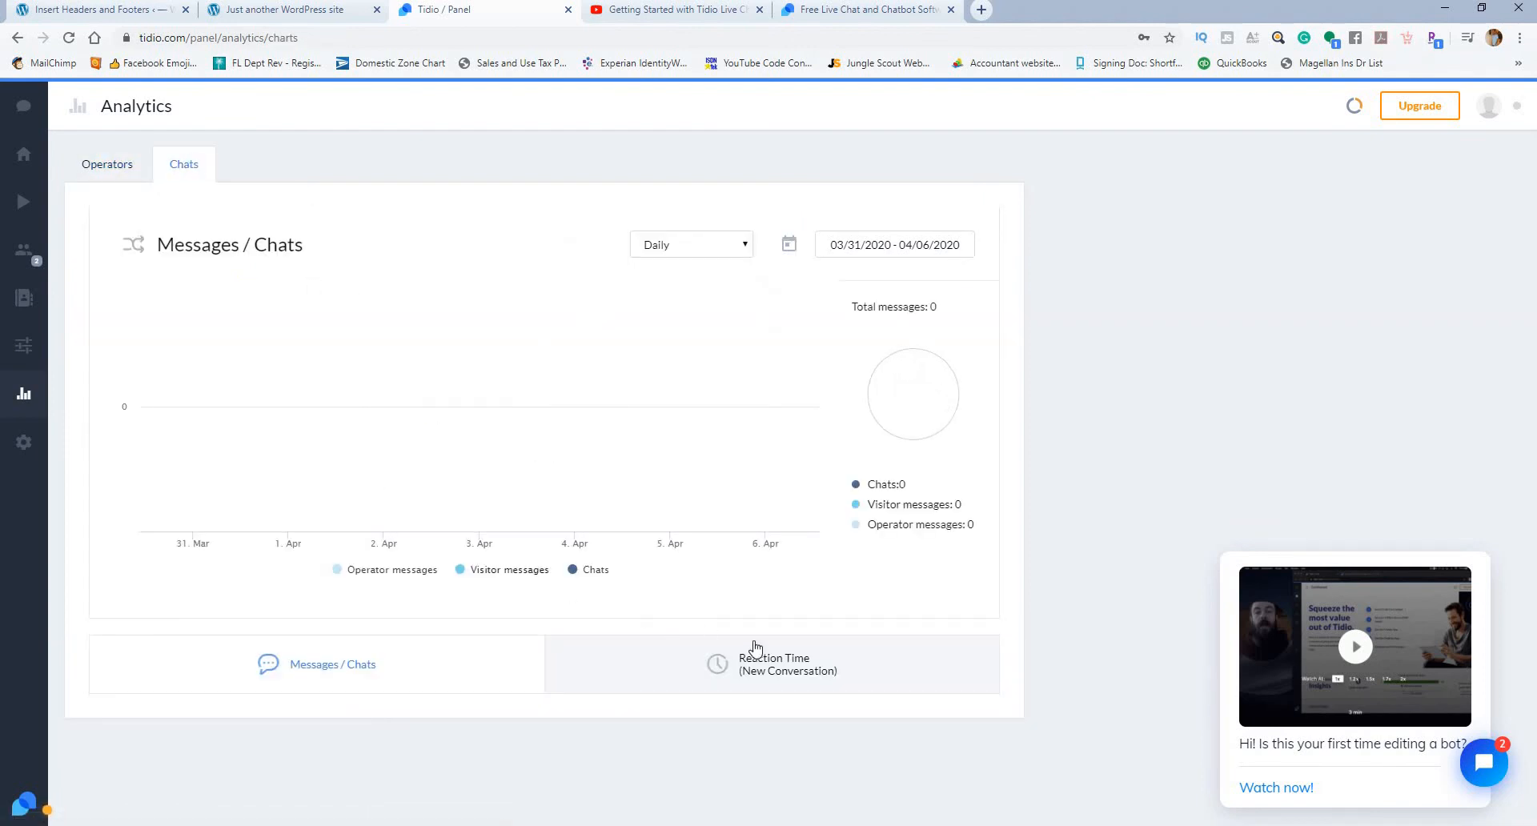
click(117, 163)
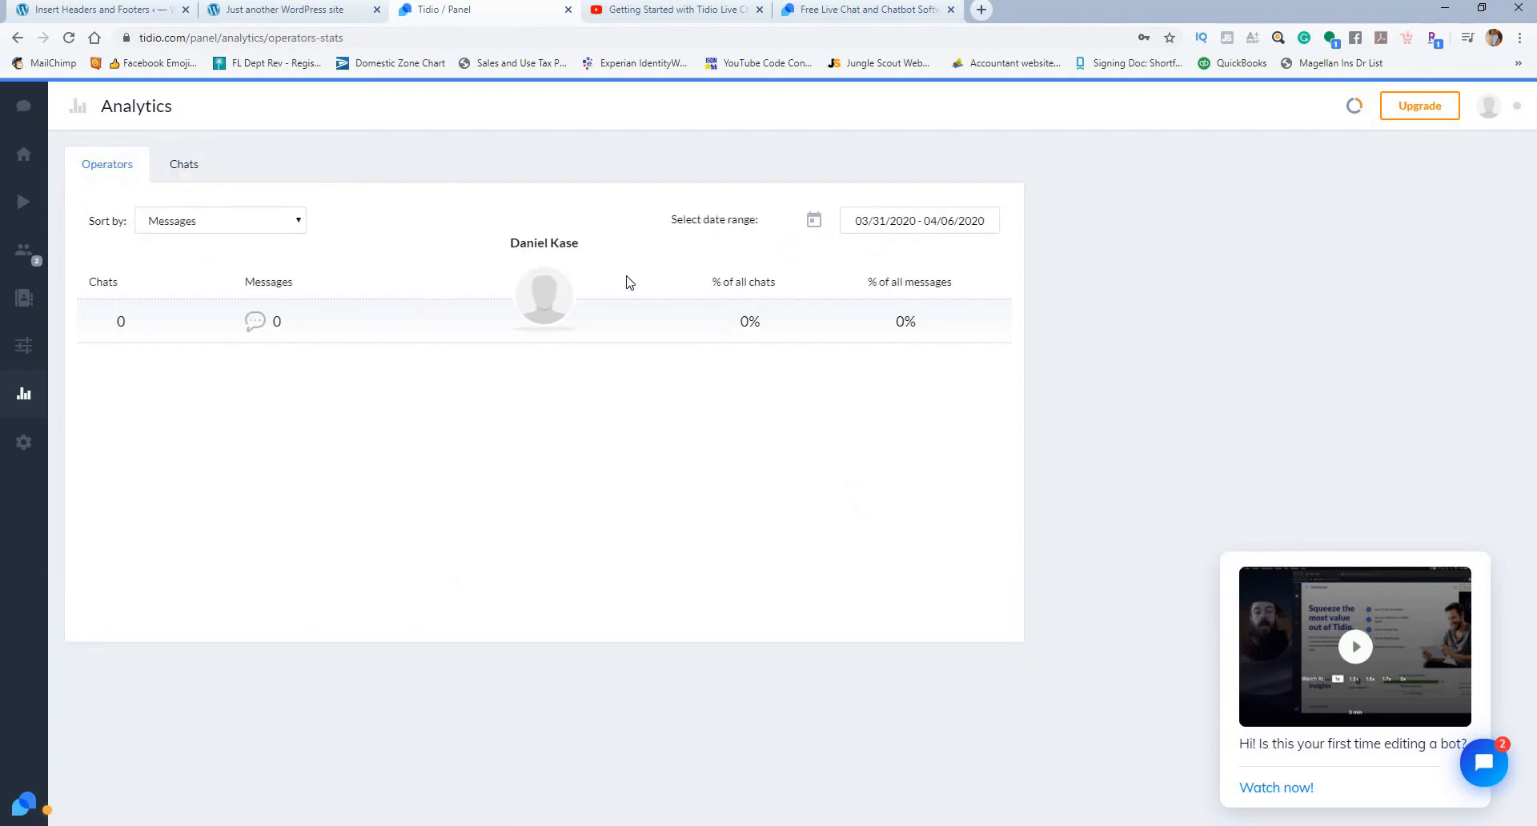
Step: Examine the Preferences settings and the Details, Address and Billing pages of the Account settings
click(28, 453)
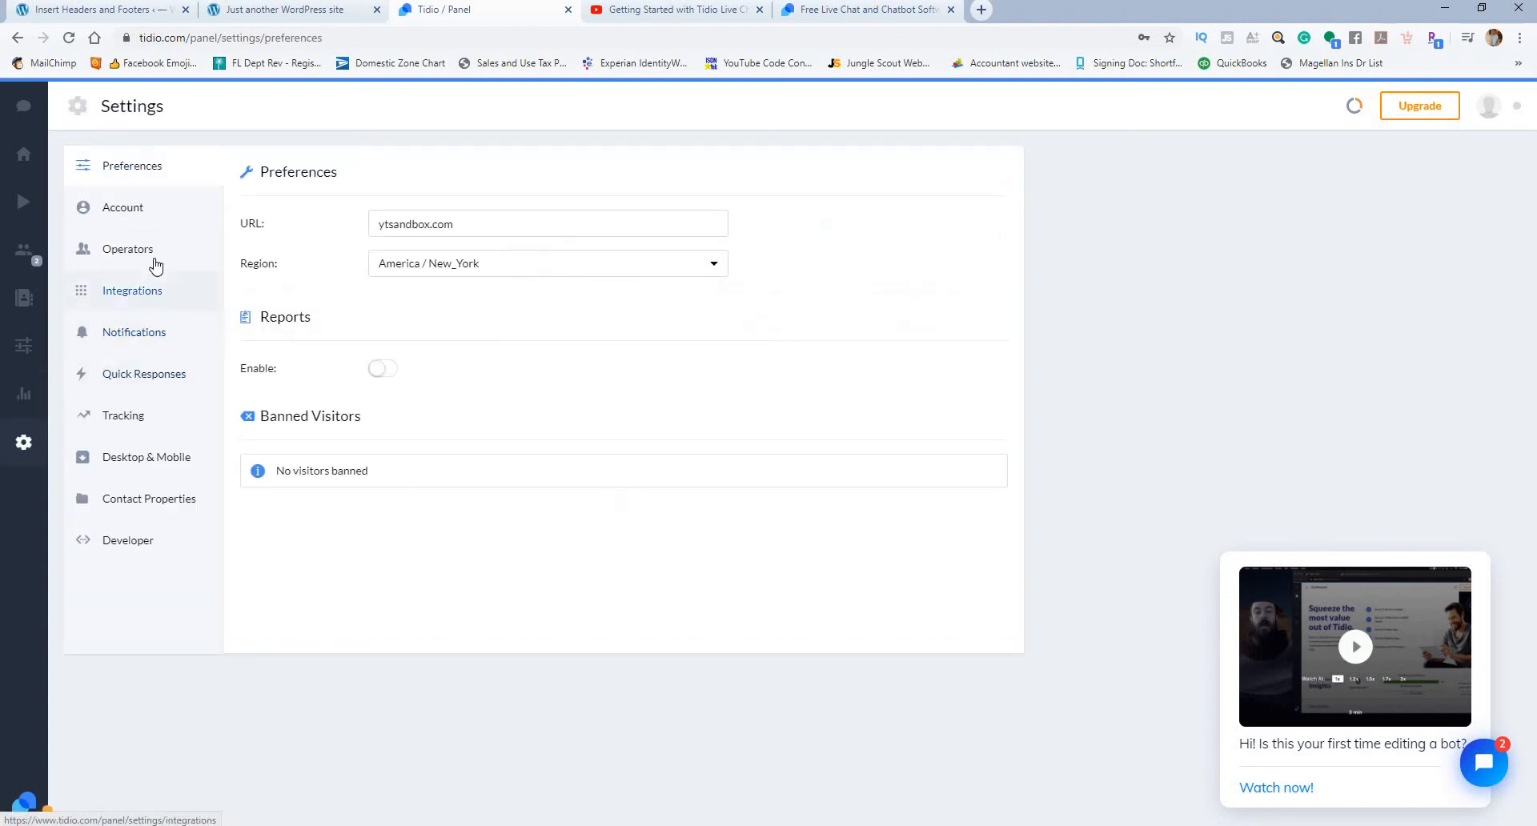
click(141, 211)
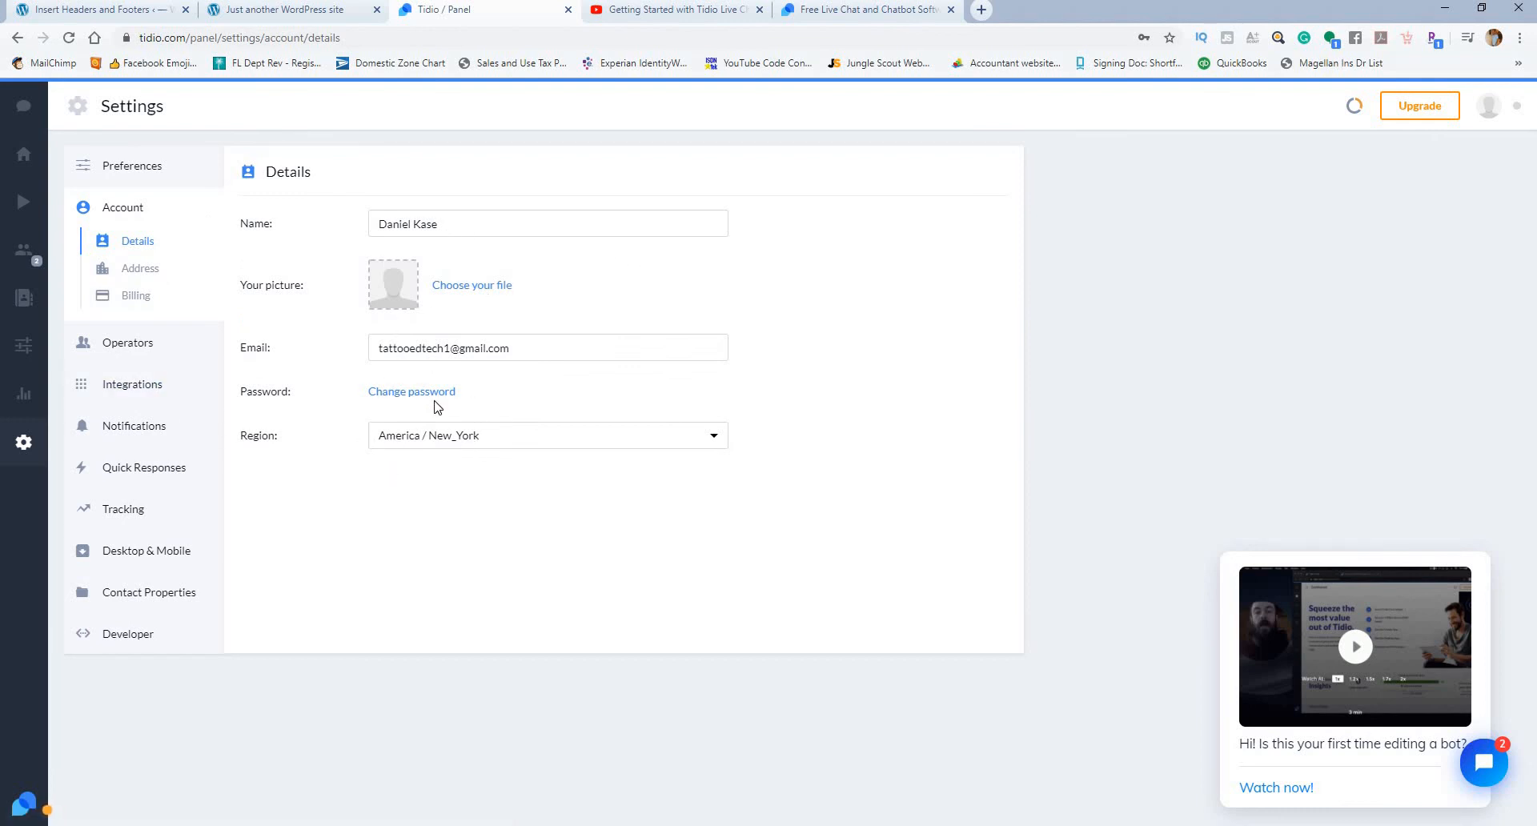
click(144, 271)
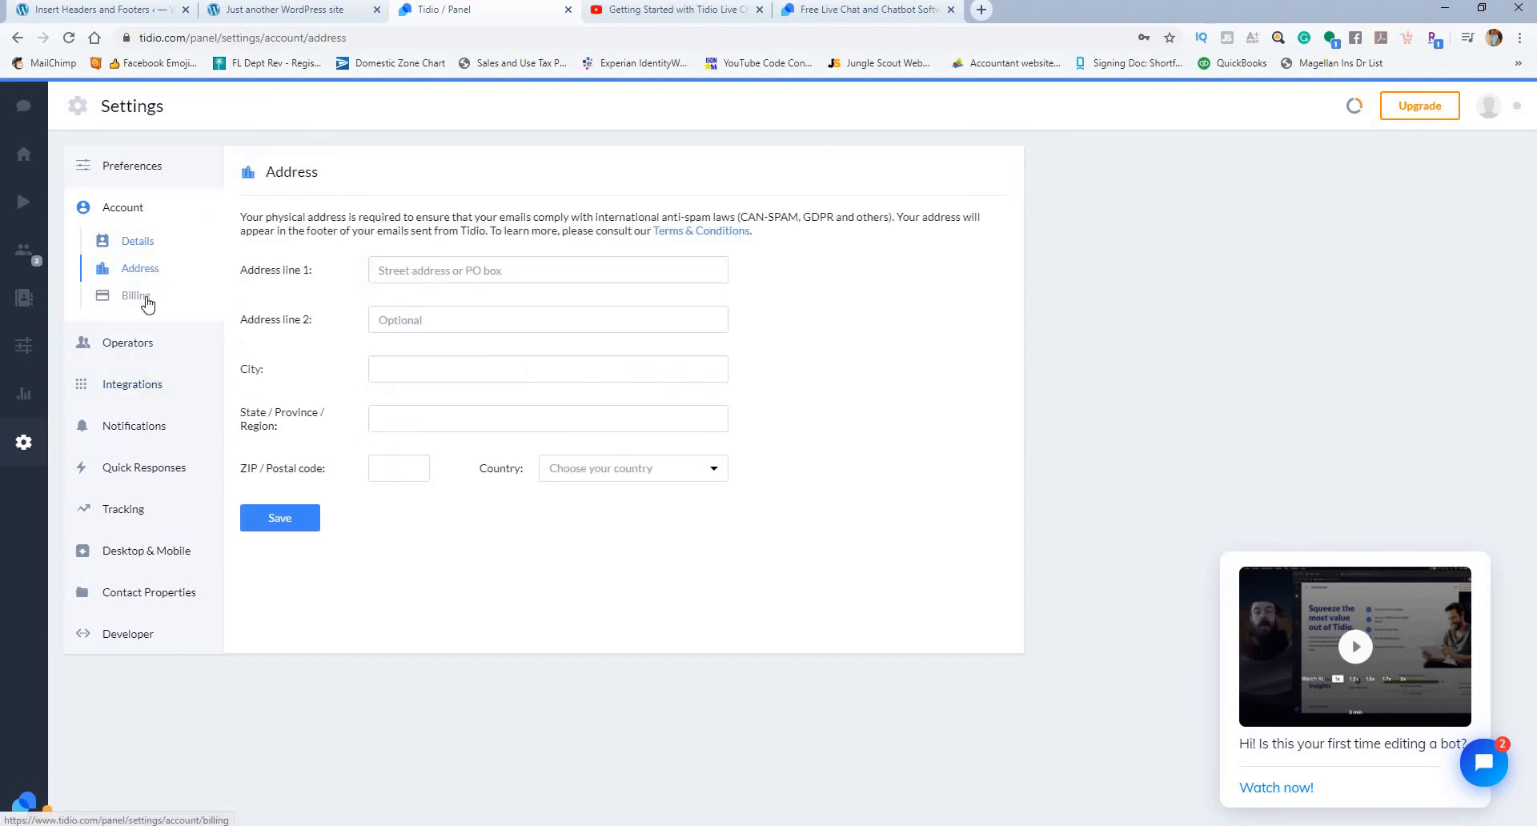
click(147, 302)
Step: Examine the Operators settings and the Add an Operator form, close the form without adding anyone, and open the Integrations settings
click(149, 354)
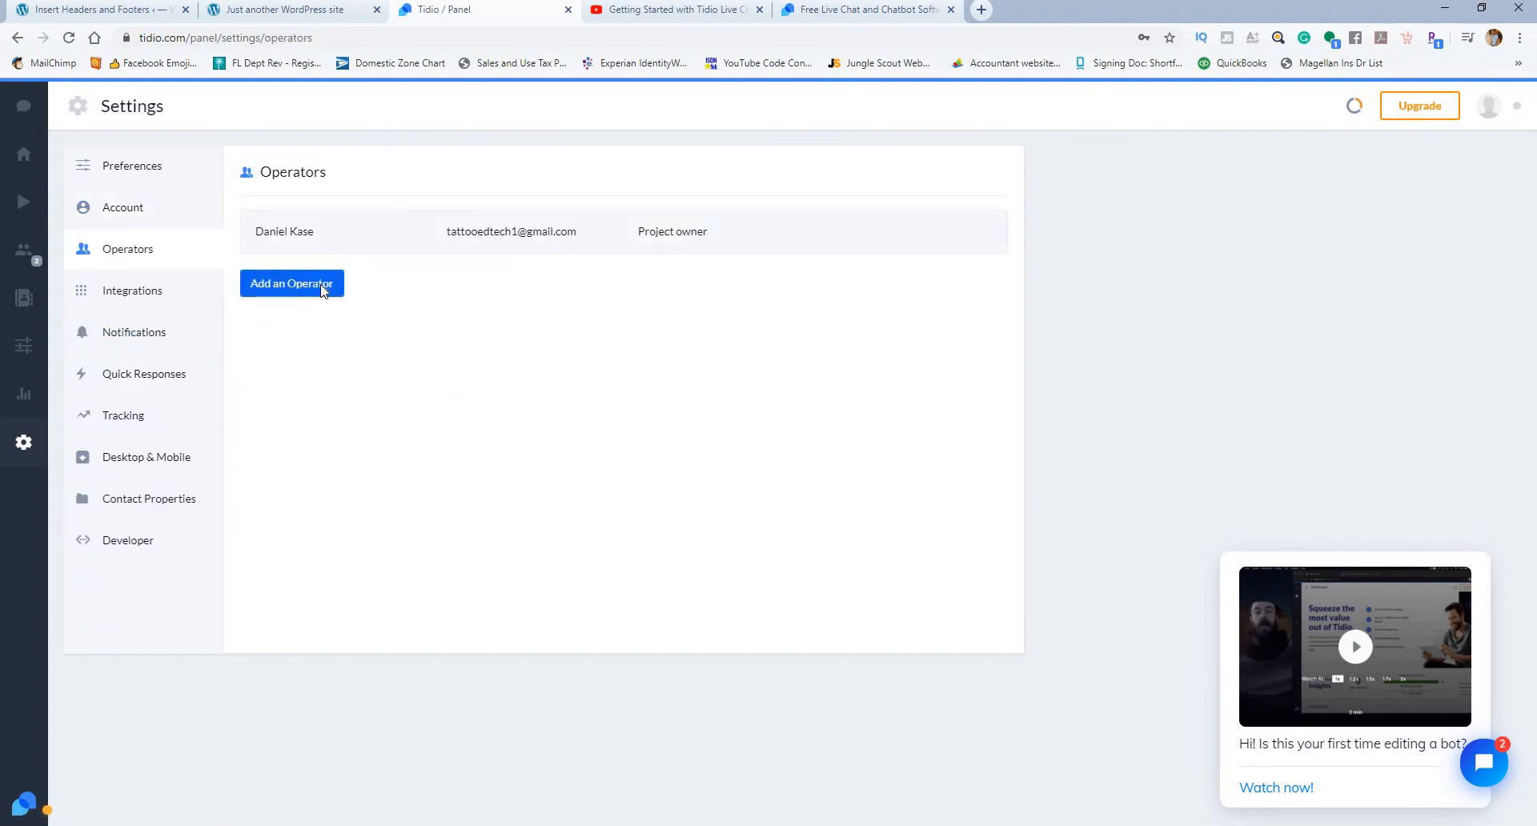
click(323, 290)
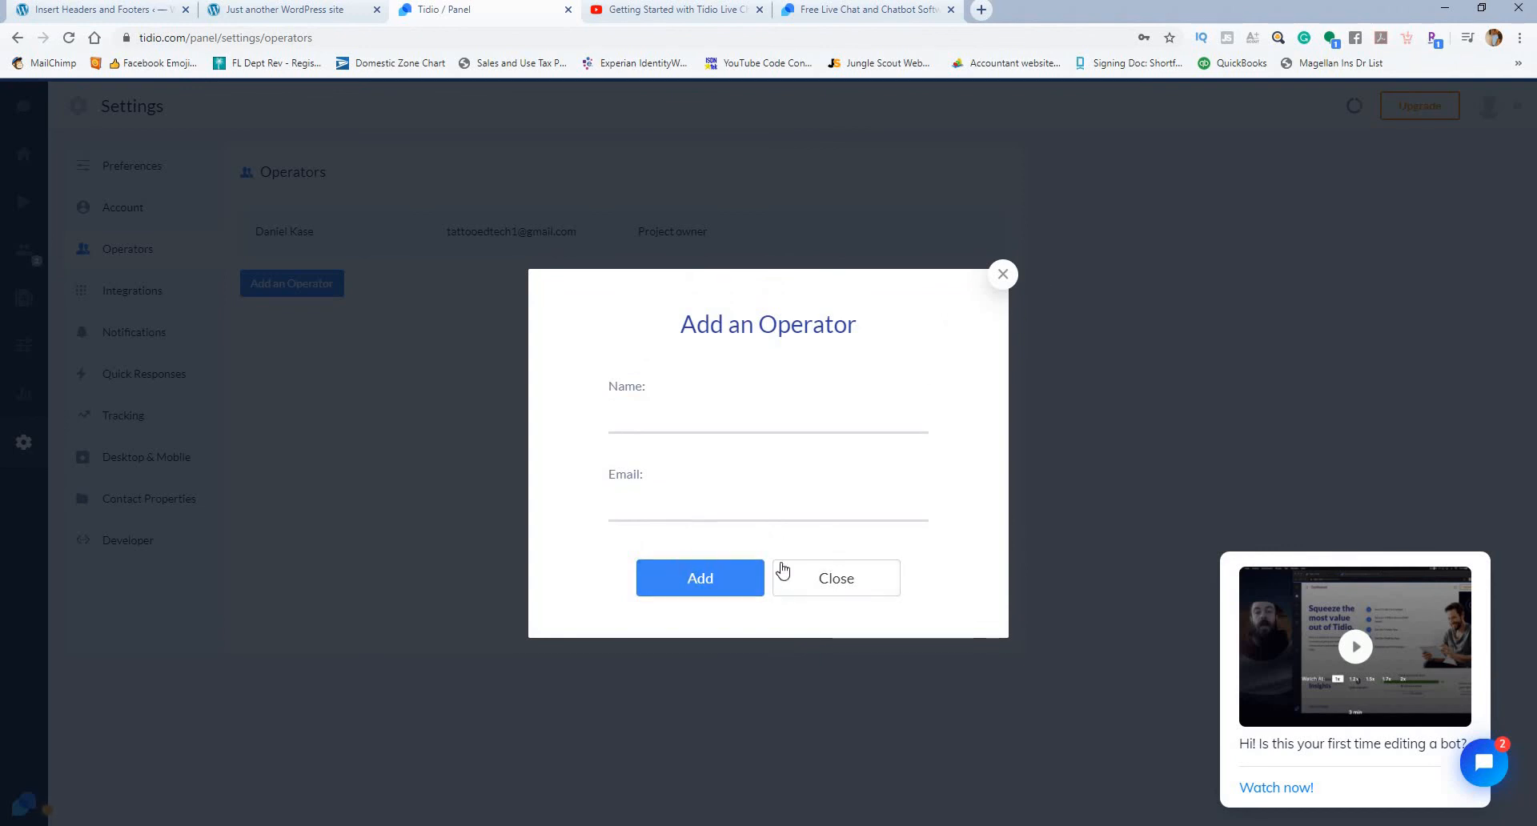
click(1005, 276)
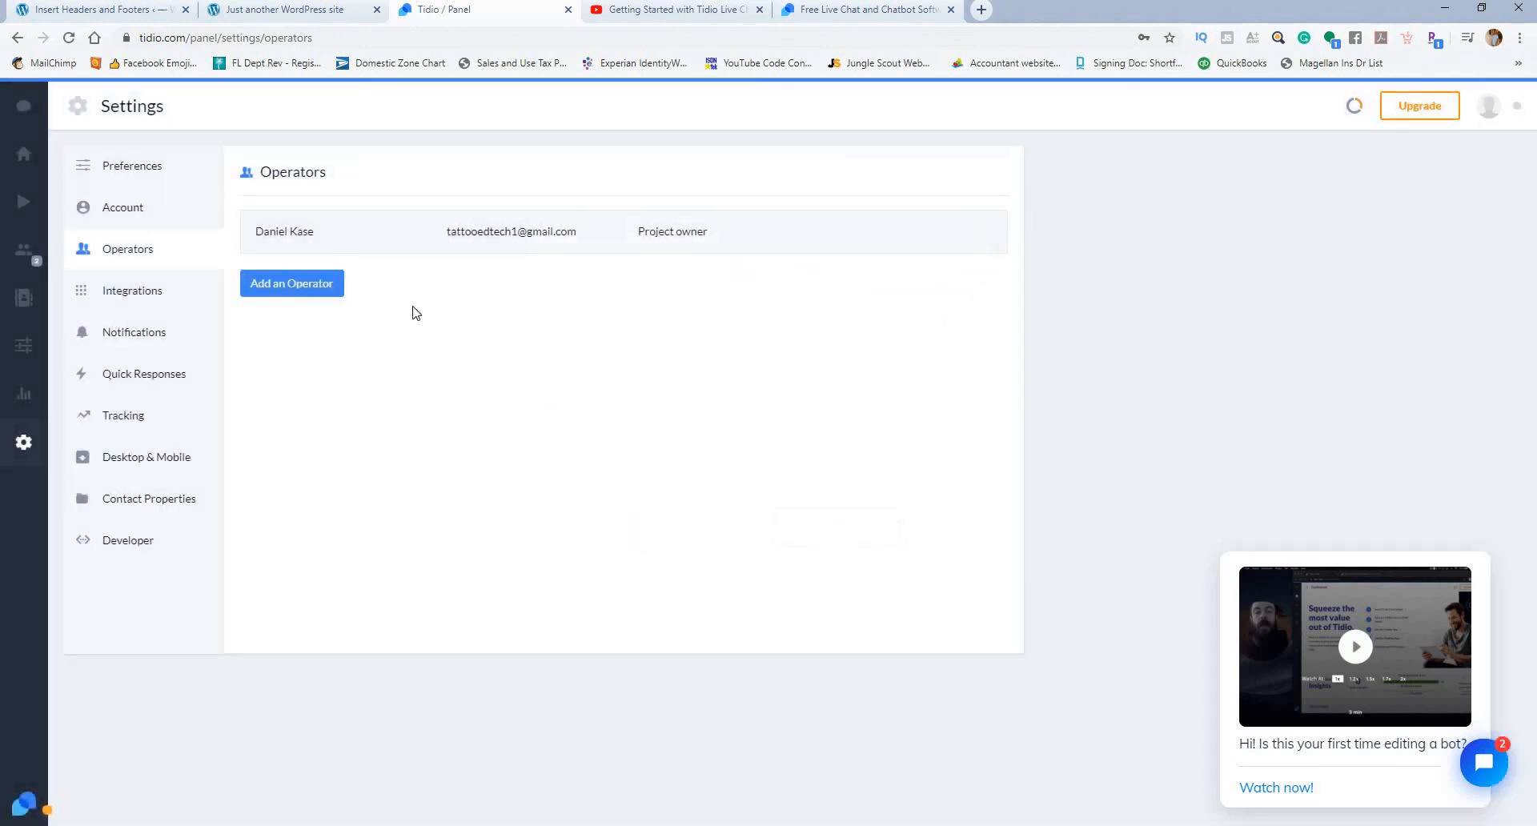
click(136, 296)
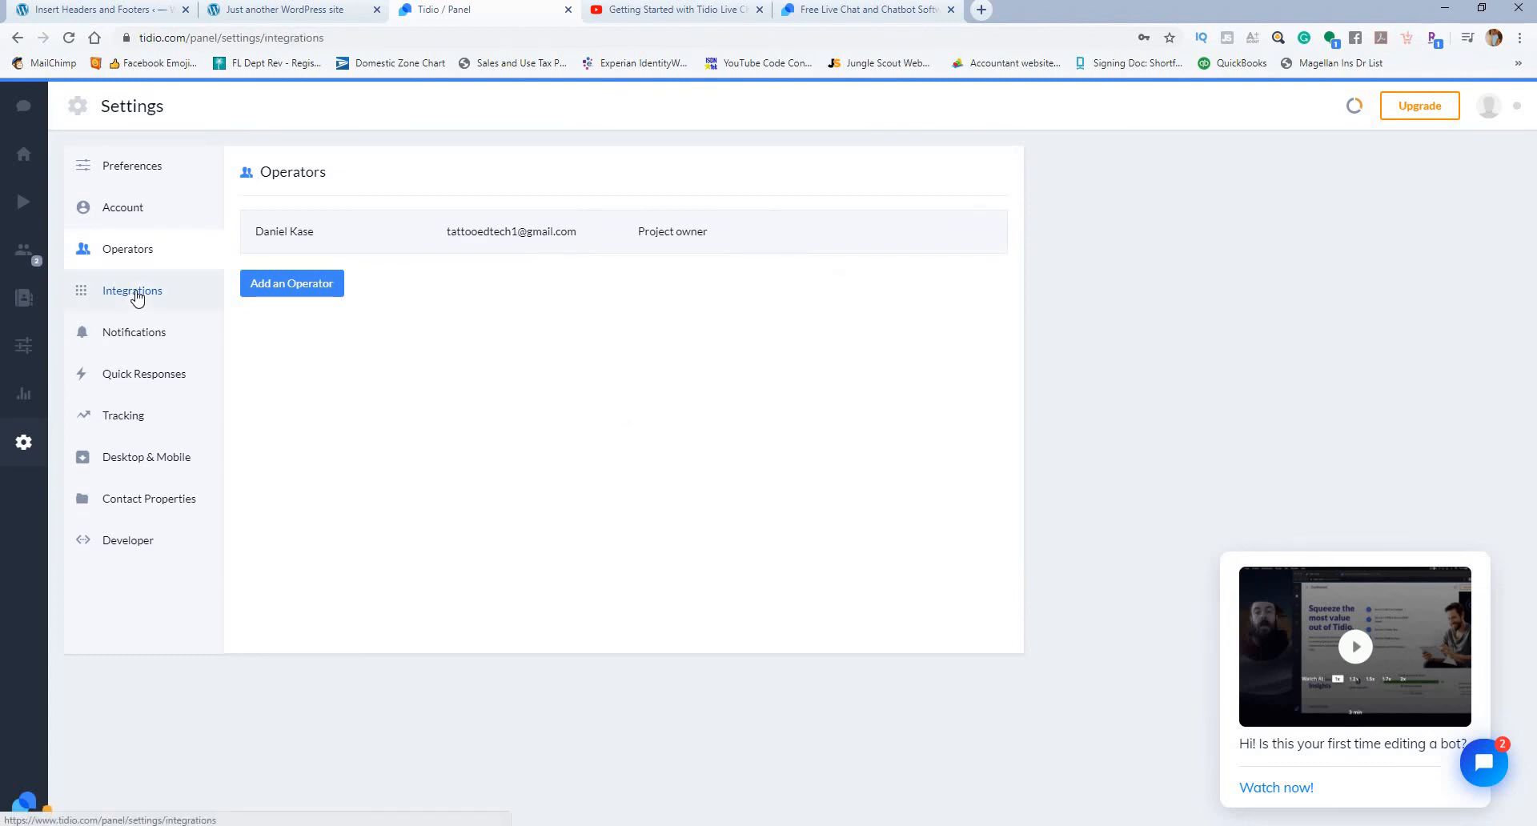
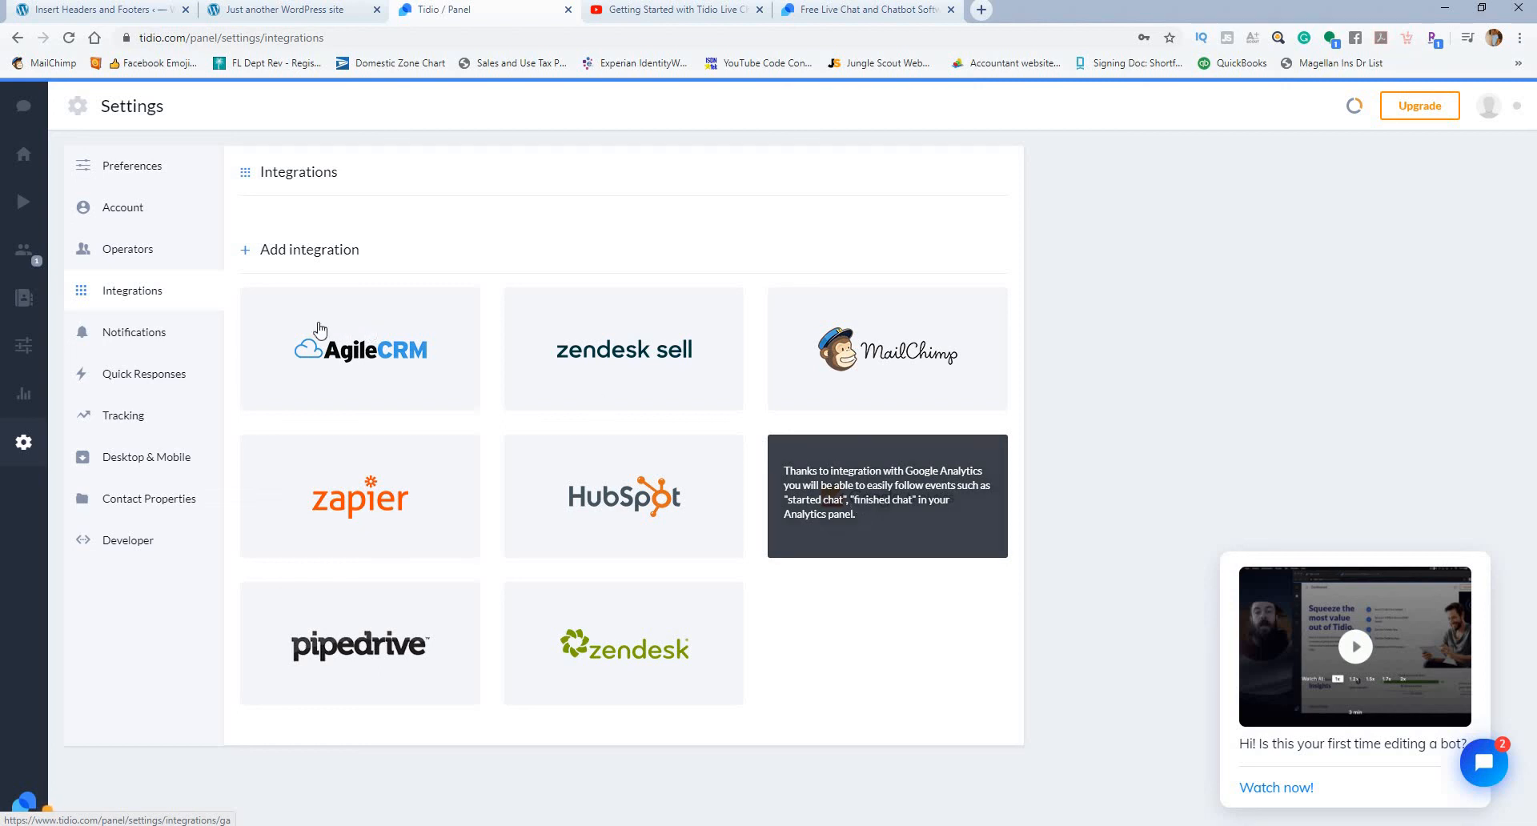
Step: Examine the Notifications settings for sounds, email notifications and Do Not Disturb offline hours
click(152, 340)
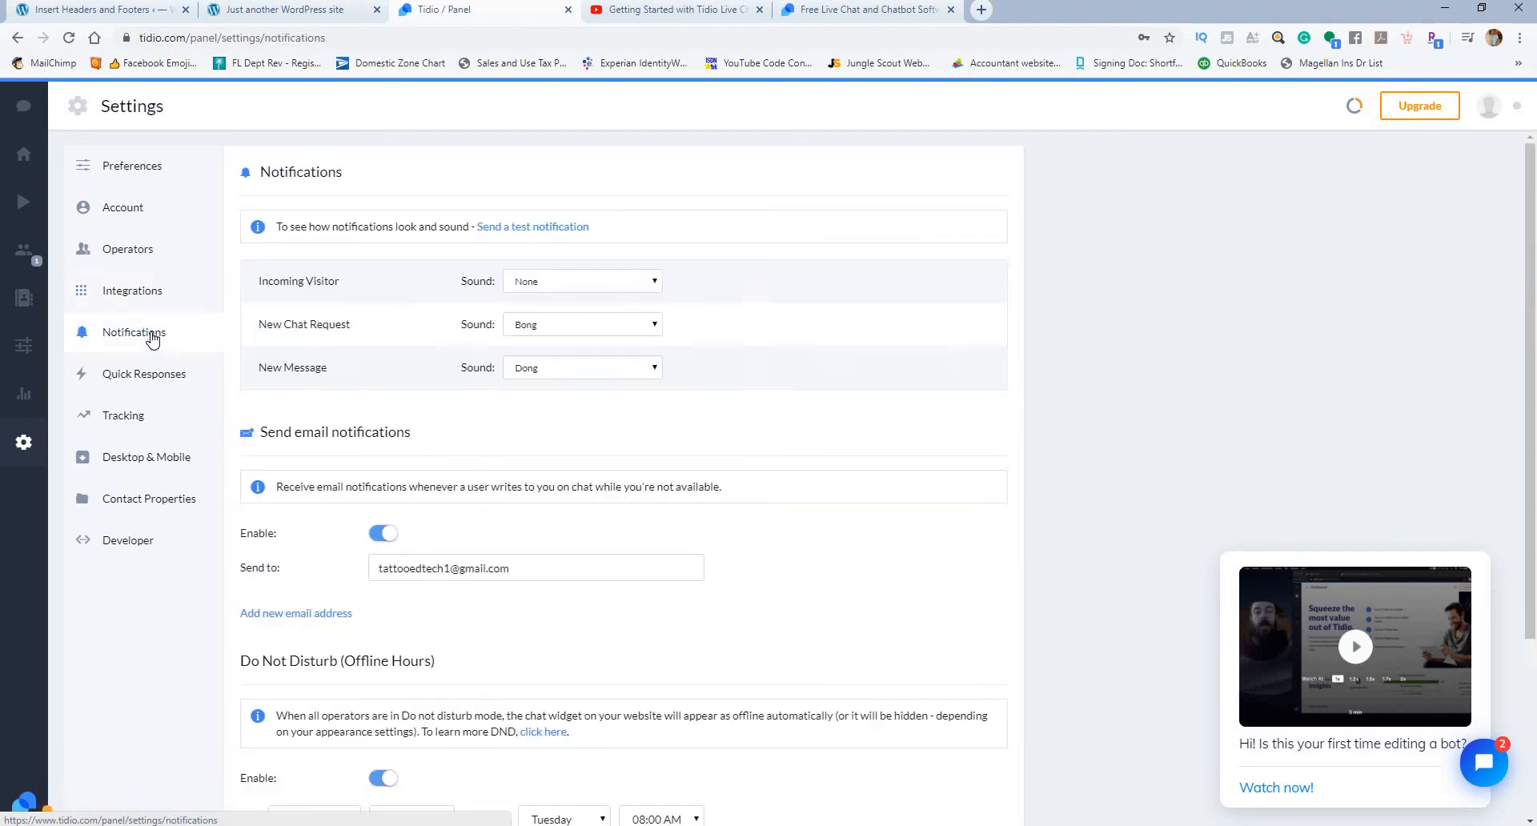
scroll(829, 432, down, 3)
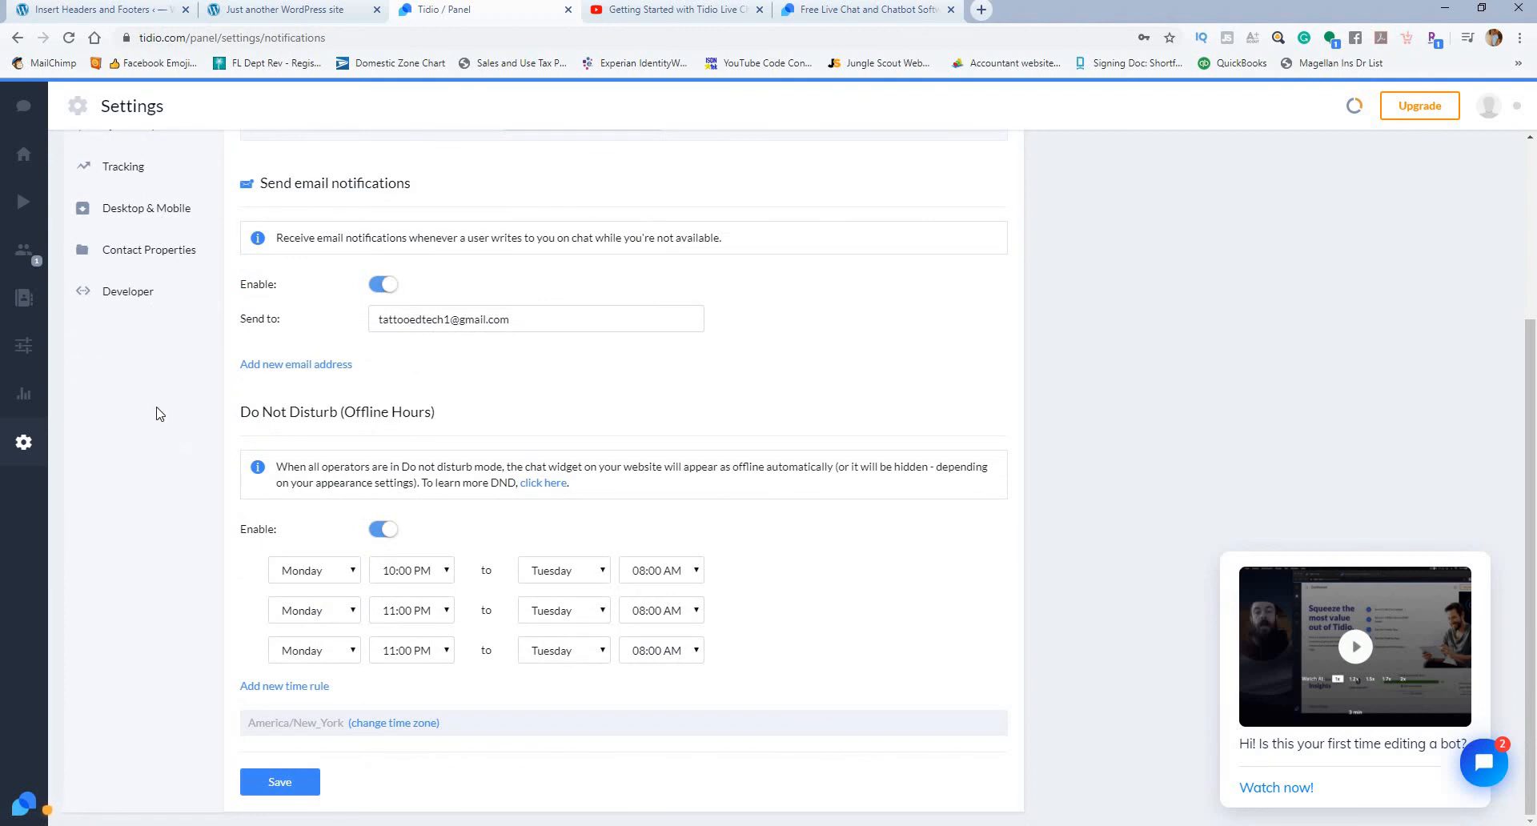
scroll(156, 400, up, 3)
Step: Add a new quick response with the message "Yes, absolutely." in the Quick Responses settings
click(158, 381)
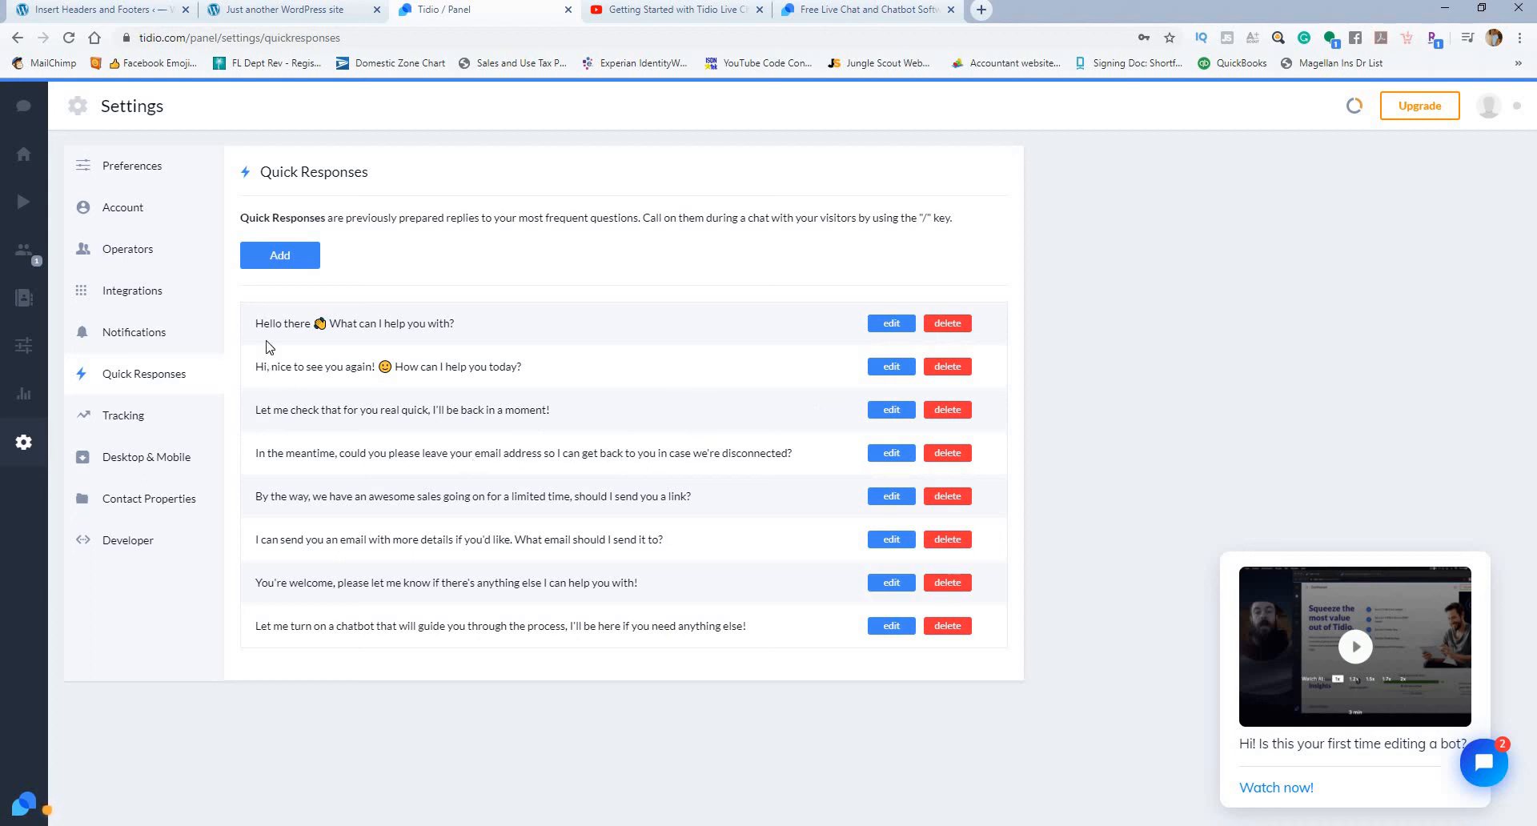
click(298, 255)
click(715, 498)
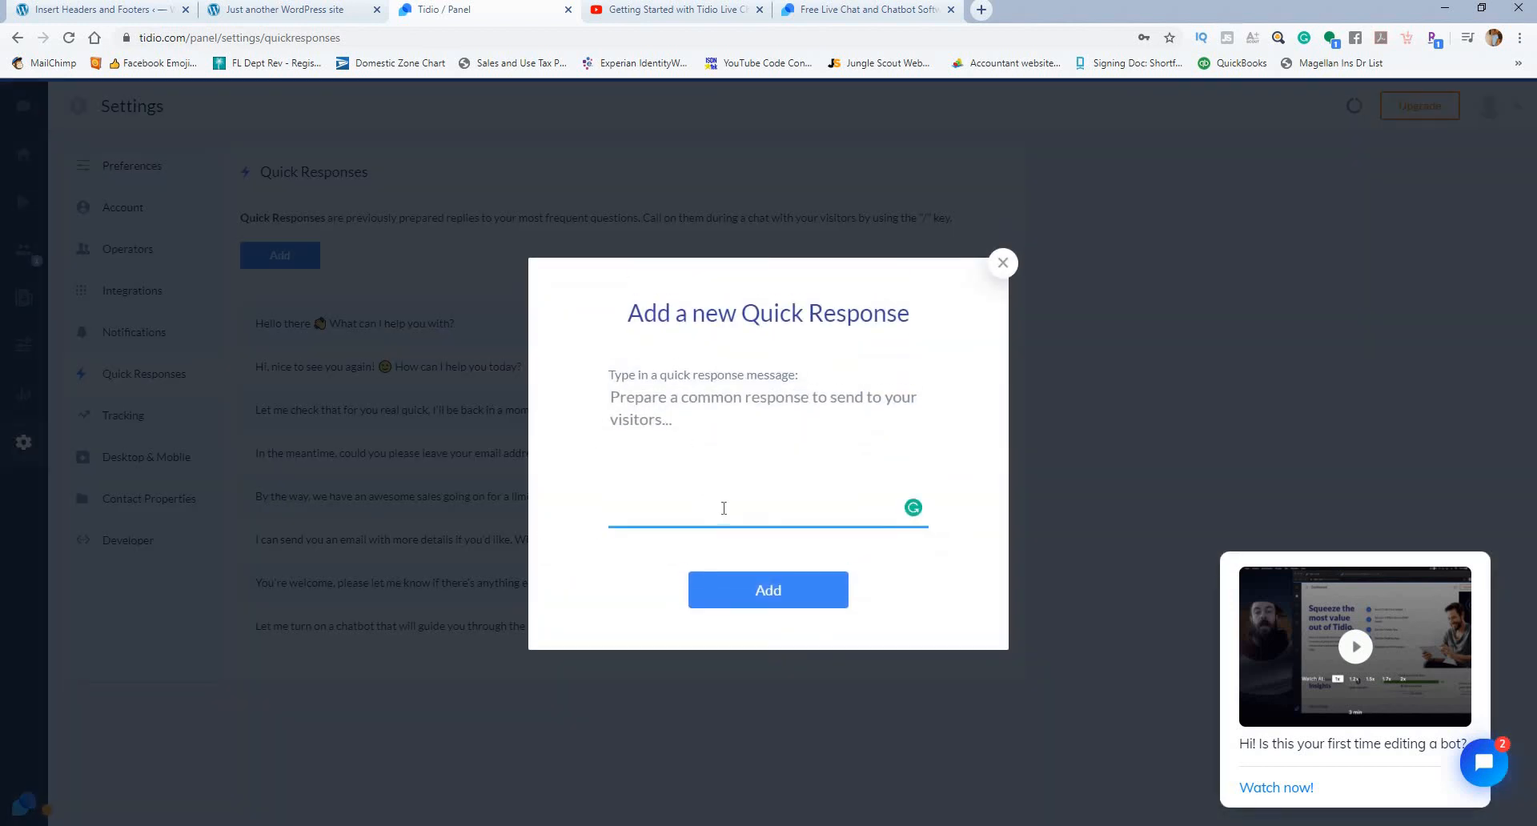
text(Yes, absolu)
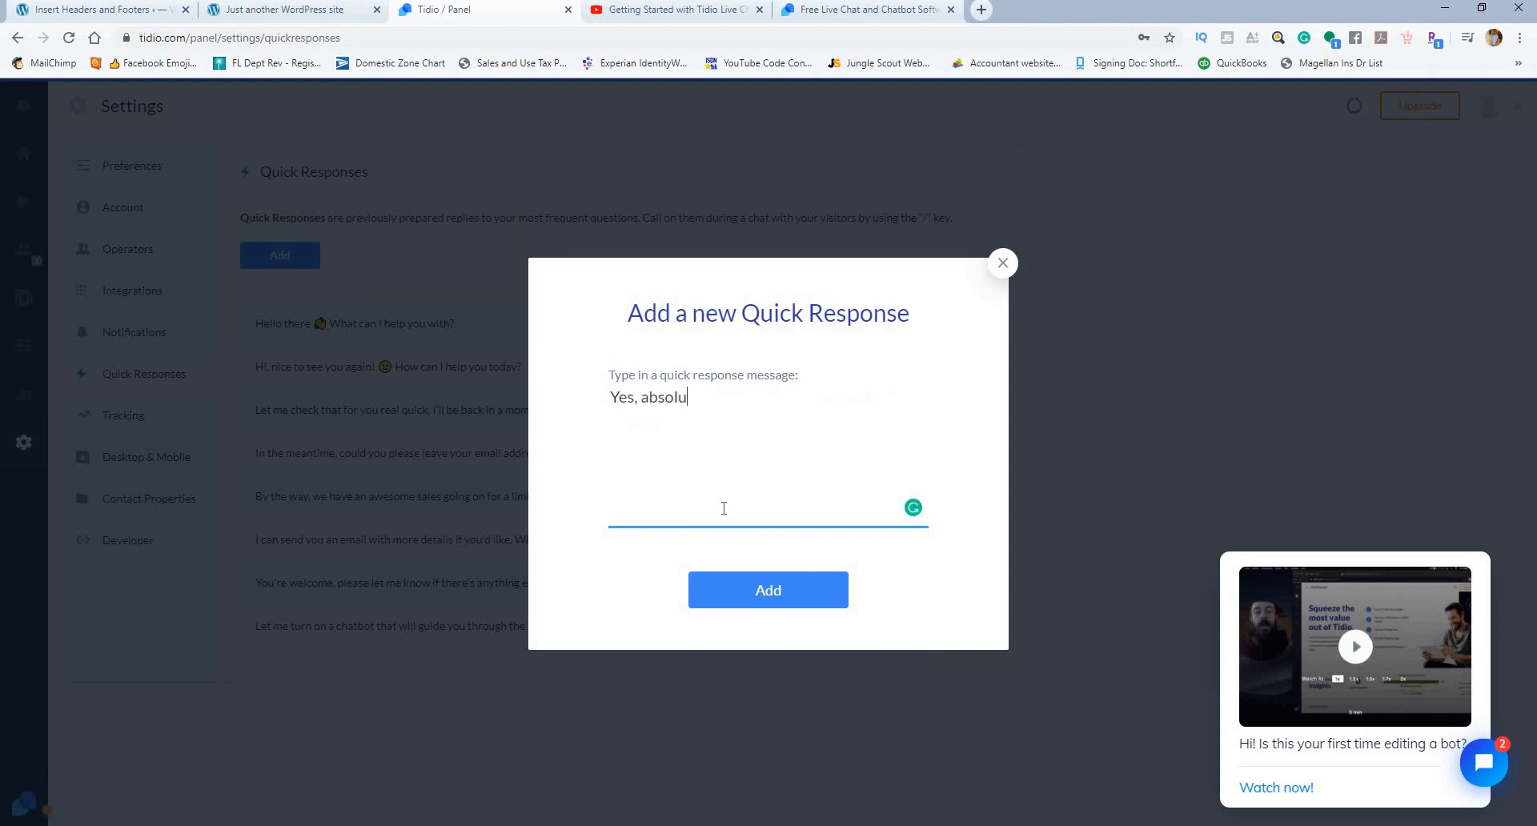
text(teluy)
key(BackSpace)
key(BackSpace)
text(y.)
click(766, 591)
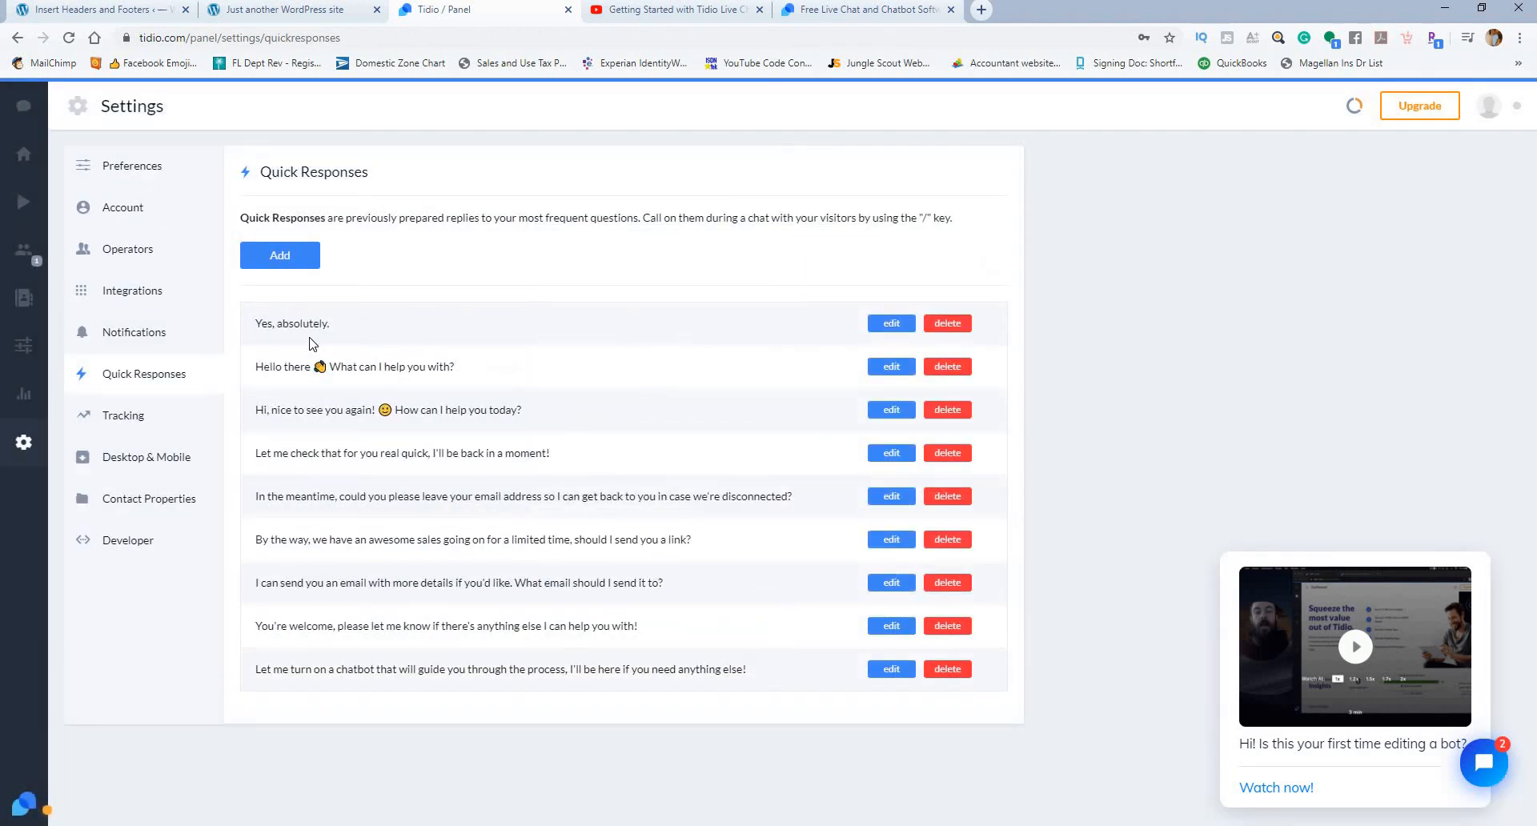
Step: Reload the WordPress site's front page and open the Tidio chat widget on it to examine the visitor's conversation
click(303, 9)
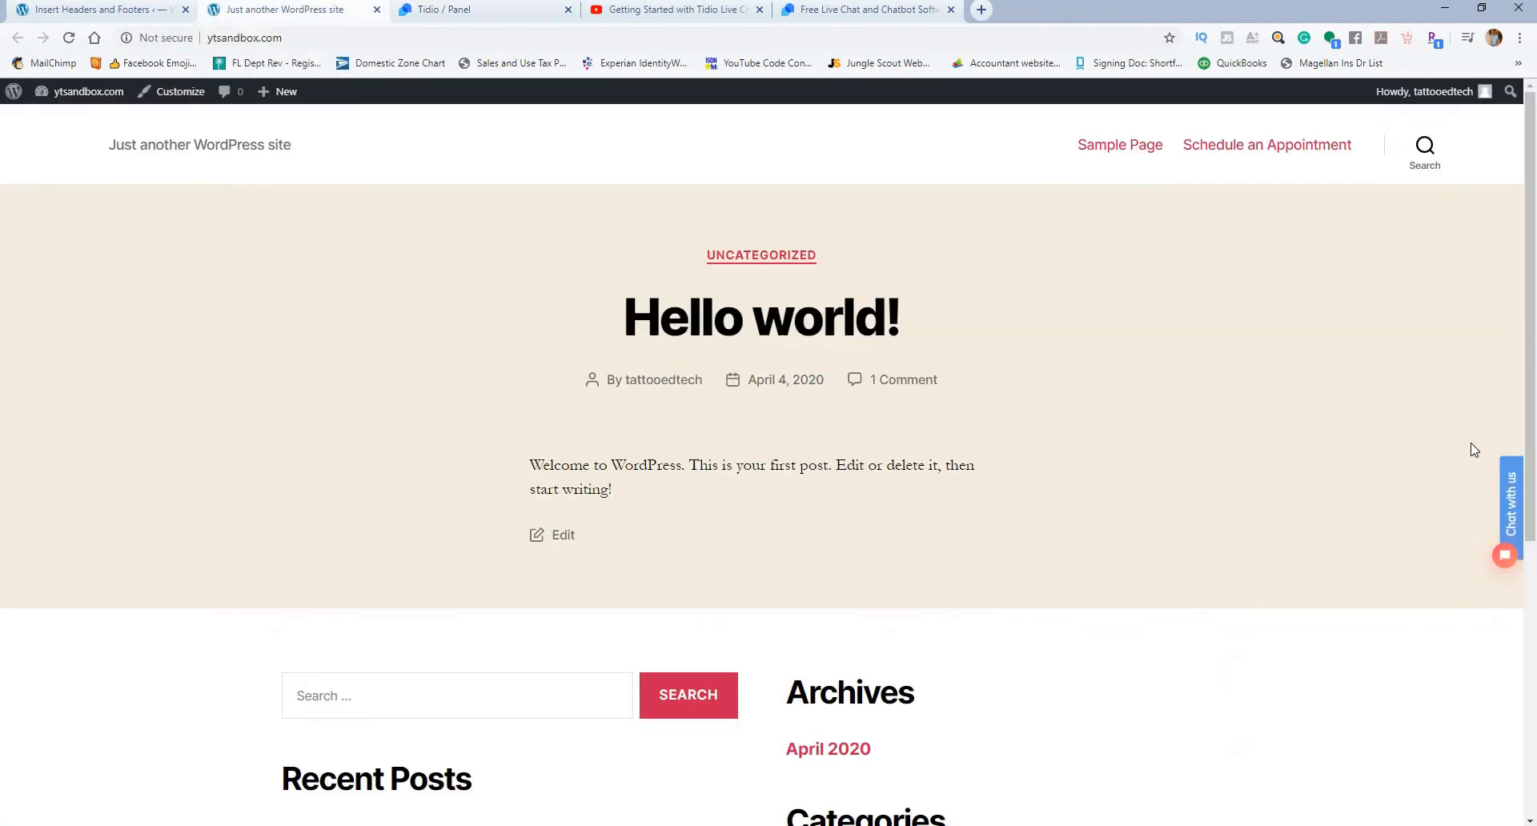
click(69, 38)
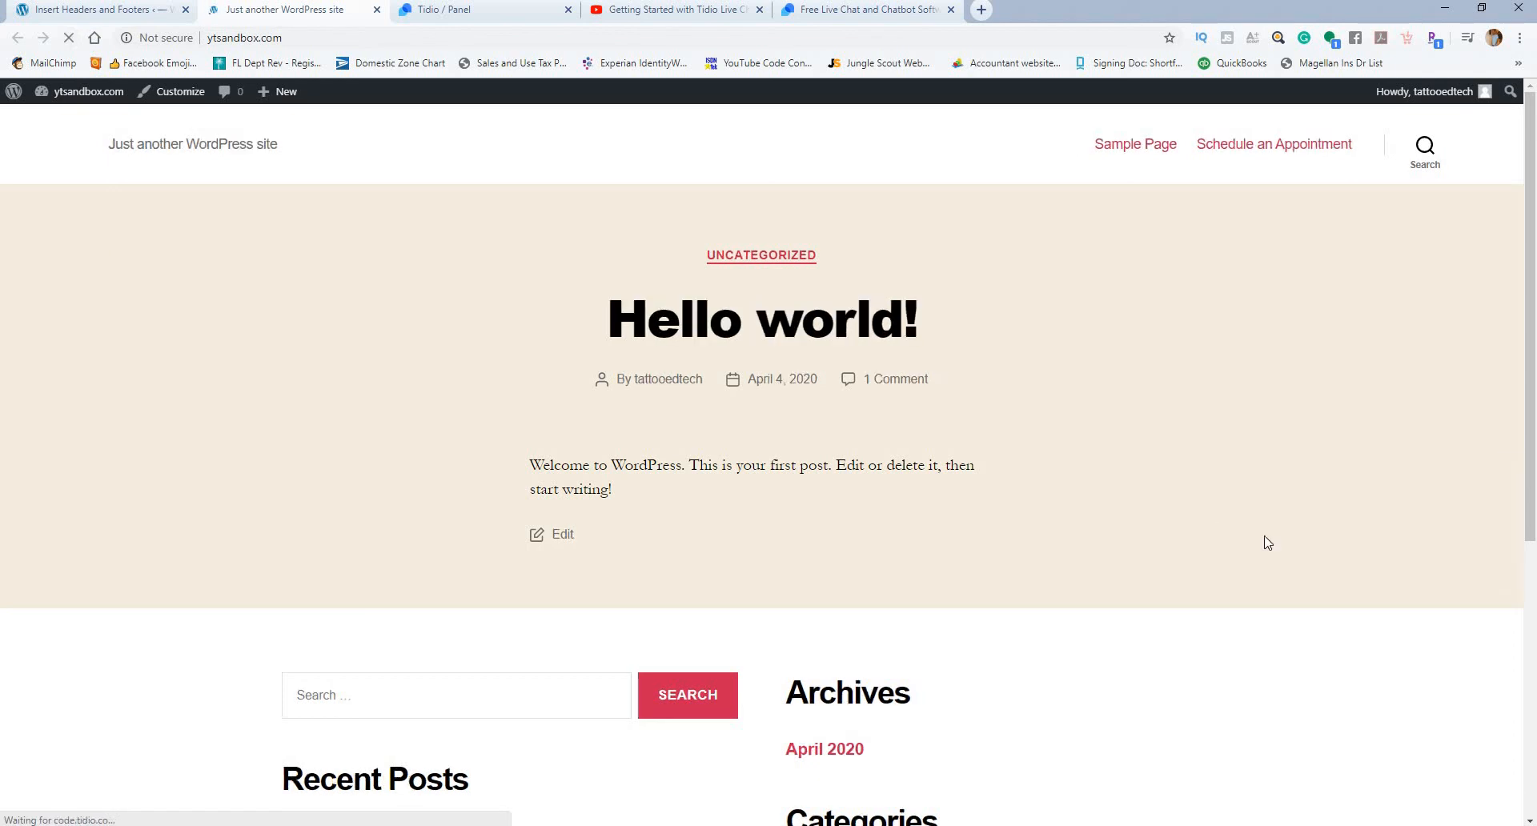
scroll(1324, 546, down, 4)
scroll(1326, 546, up, 3)
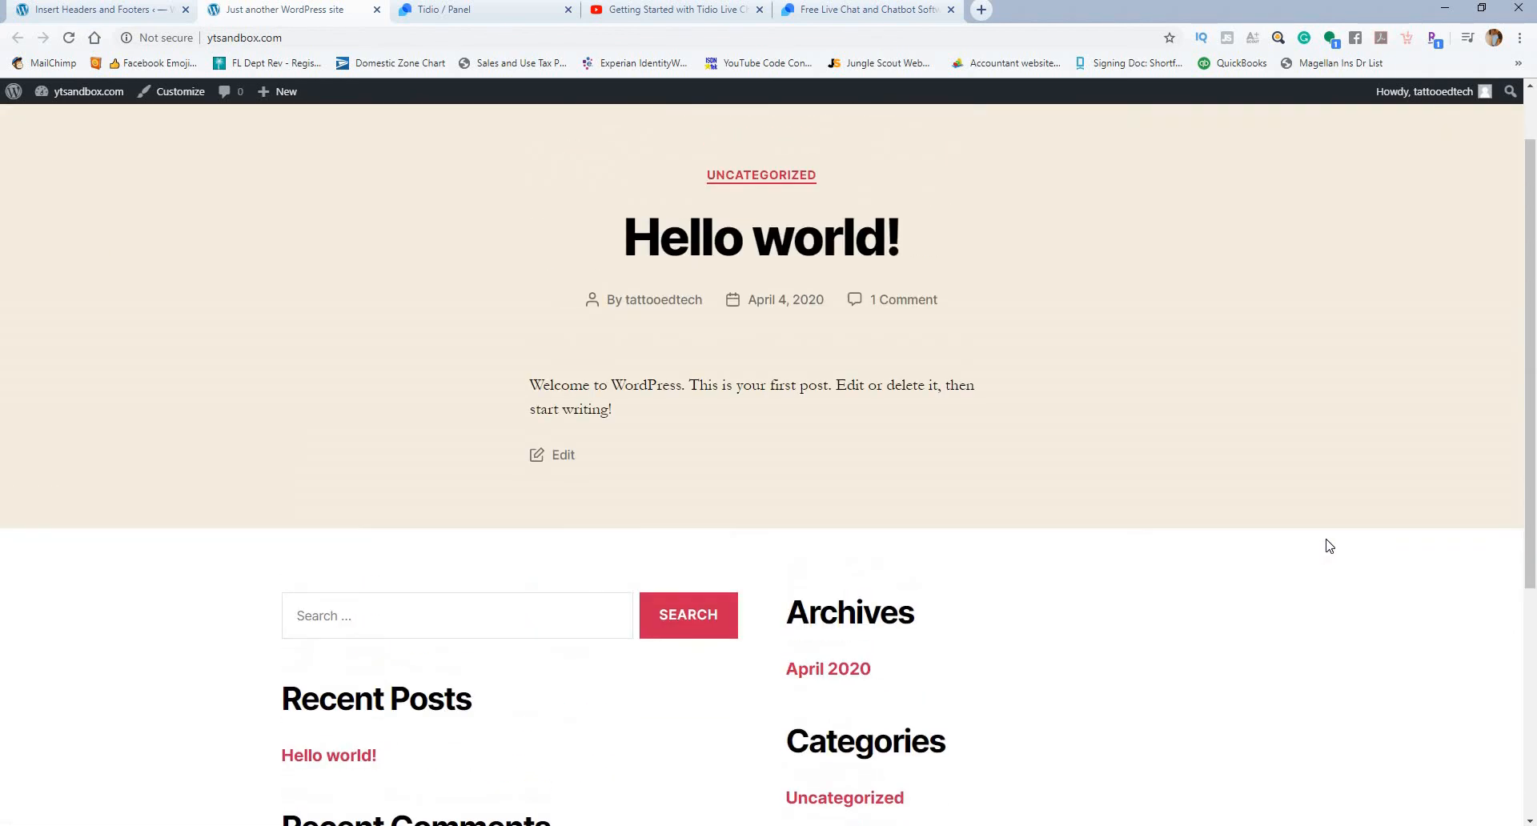
scroll(1329, 554, up, 1)
scroll(1333, 559, down, 2)
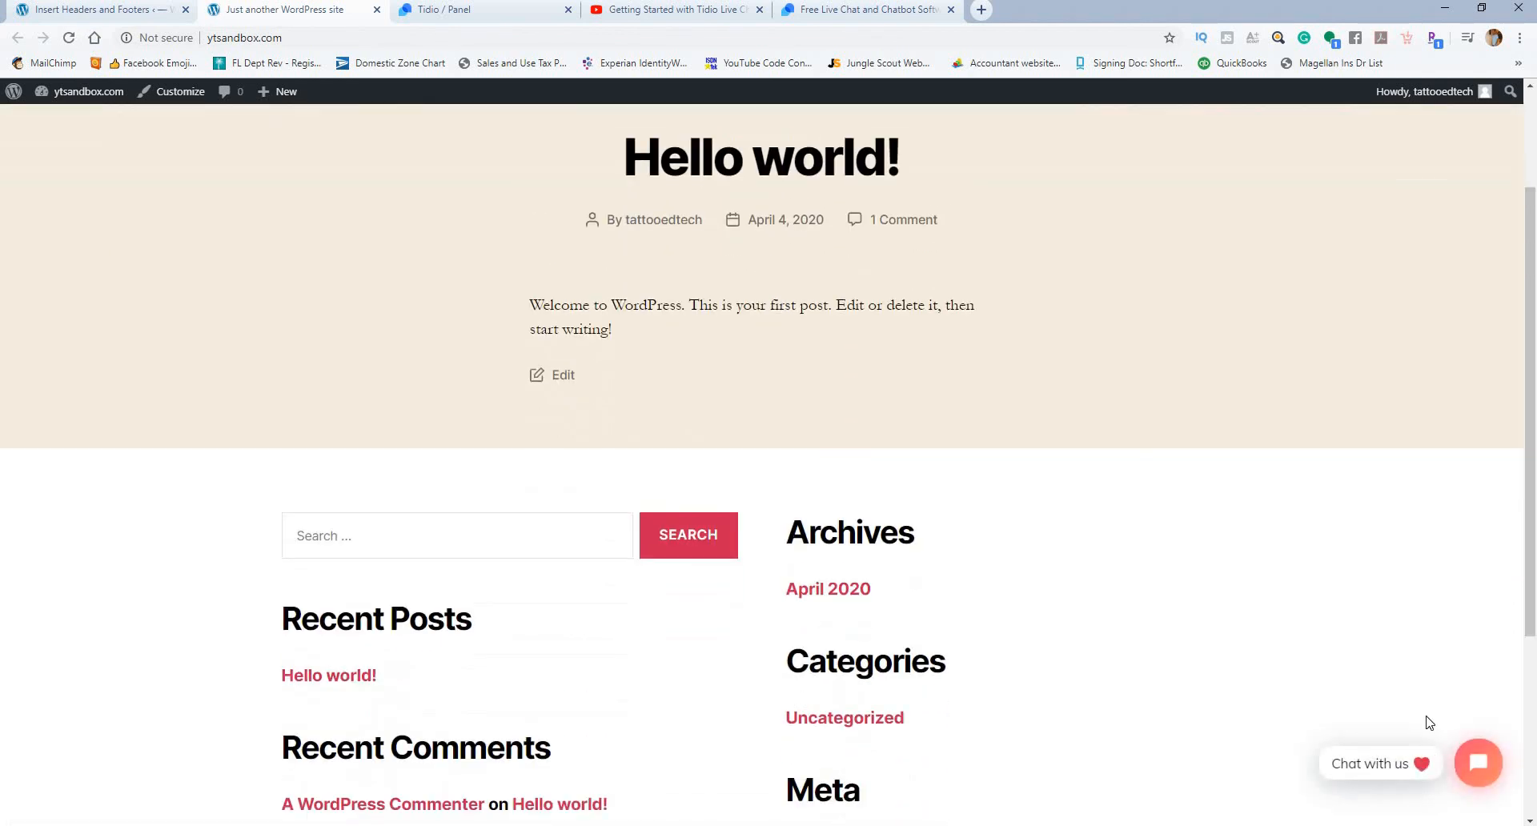
click(1391, 765)
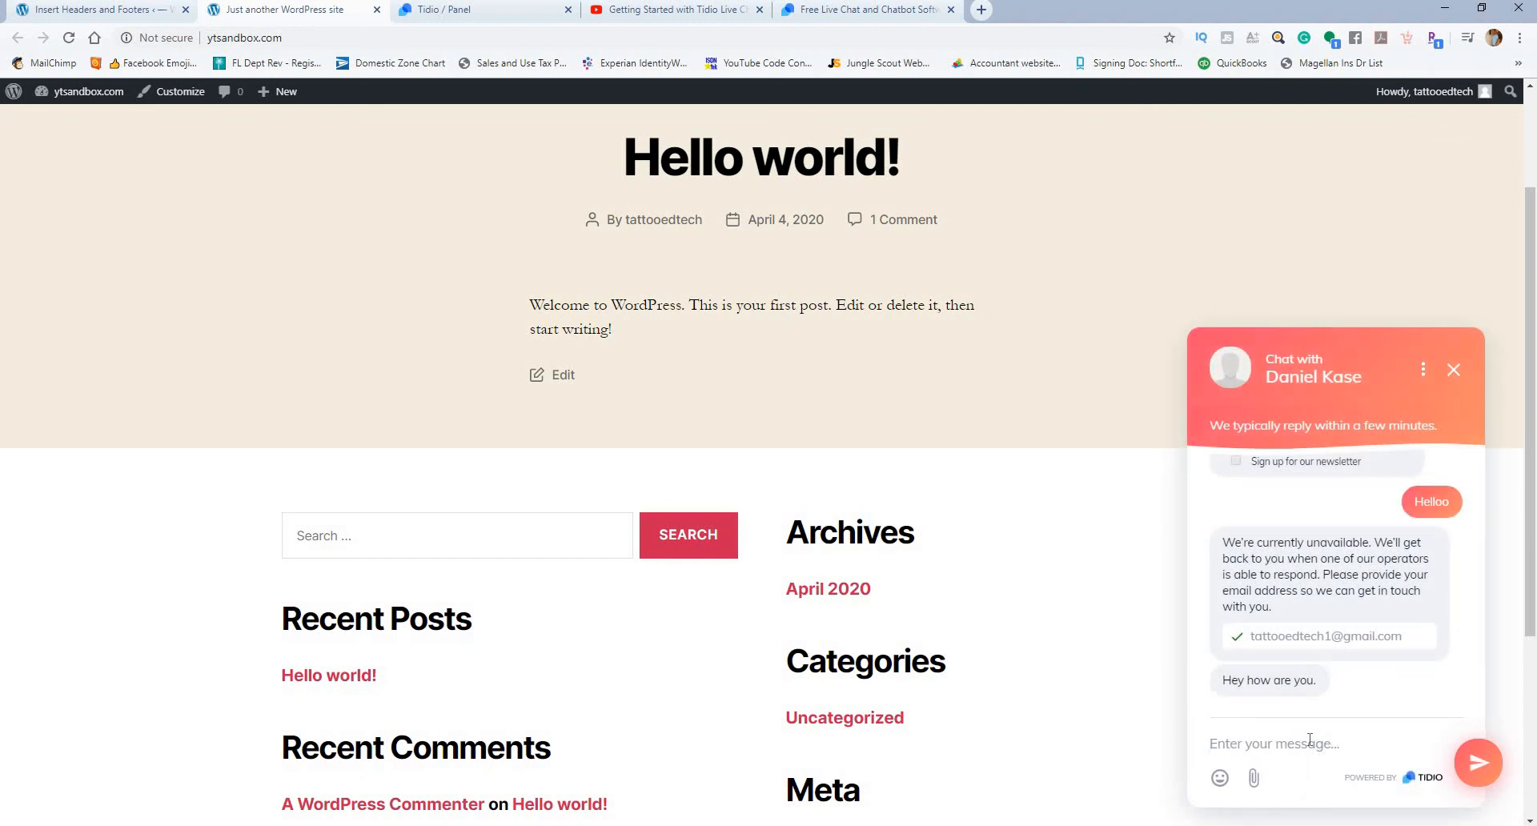
click(1310, 740)
key(BackSpace)
Step: Return to the Tidio panel and send the visitor the quick response "Let me check that for you real quick, I'll be back in a moment!" twice
click(487, 10)
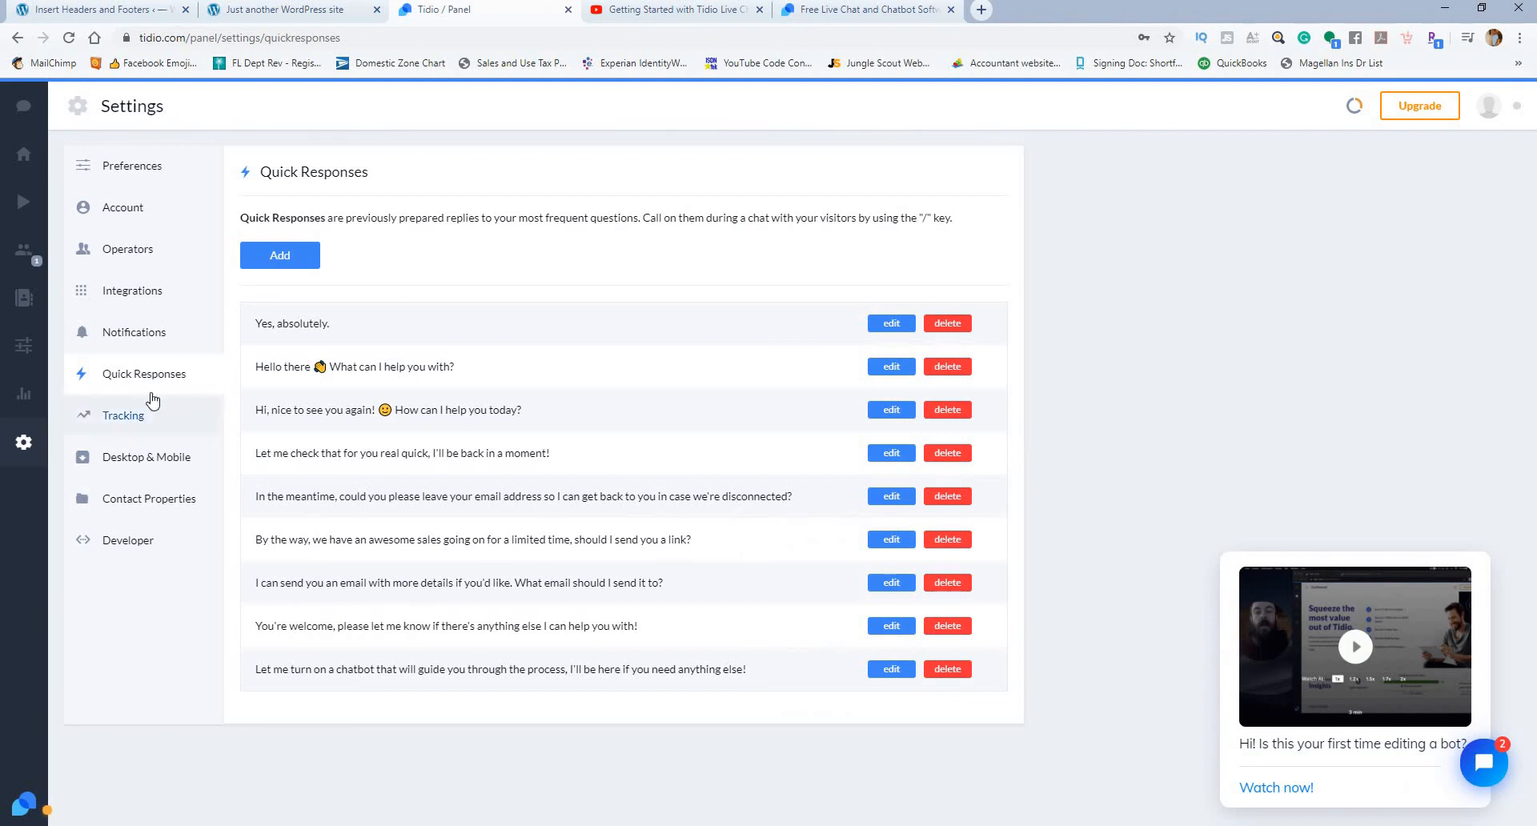
click(157, 348)
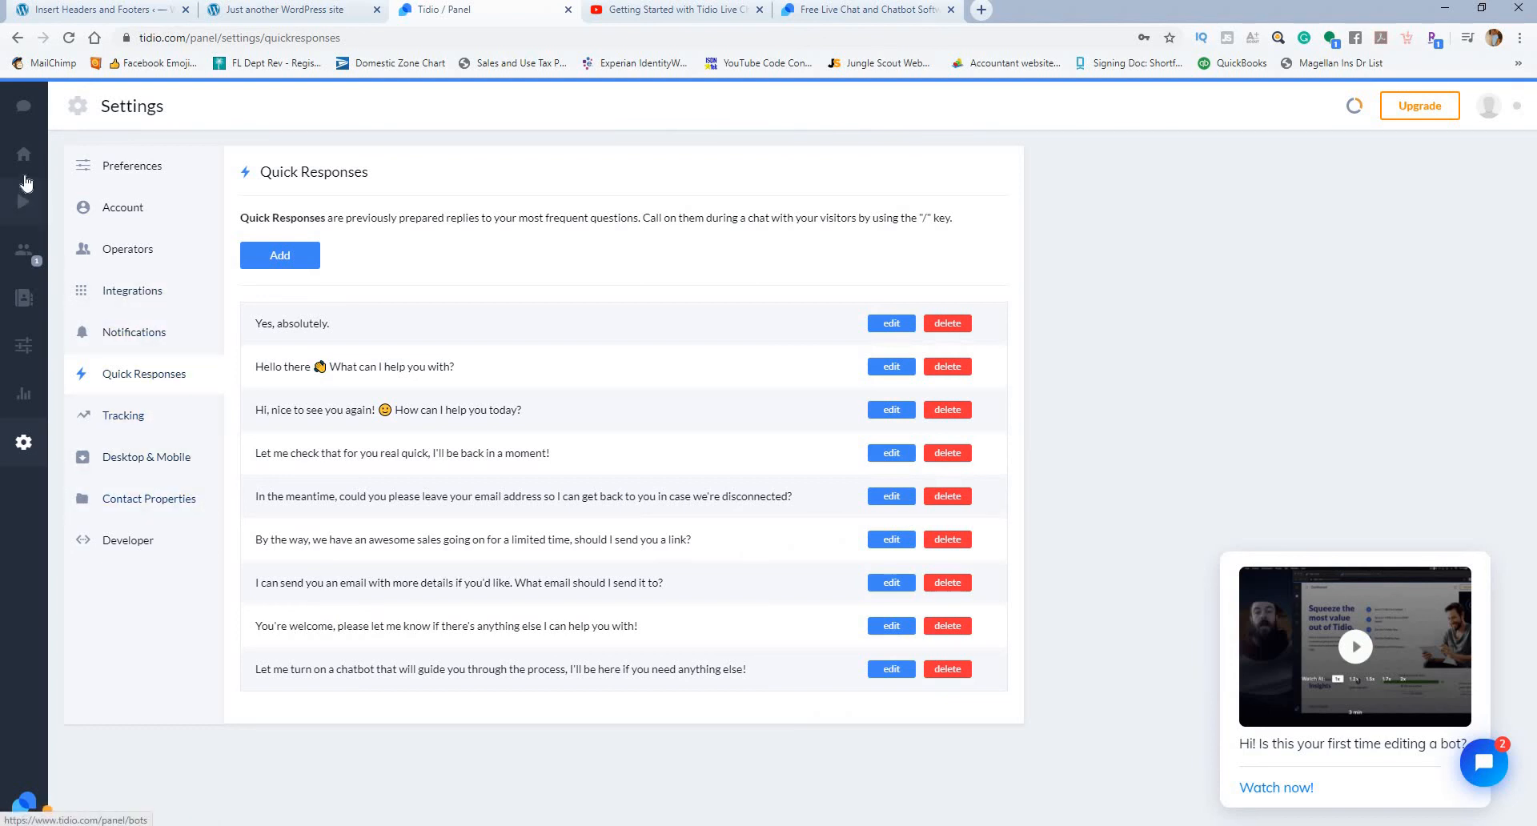
click(24, 110)
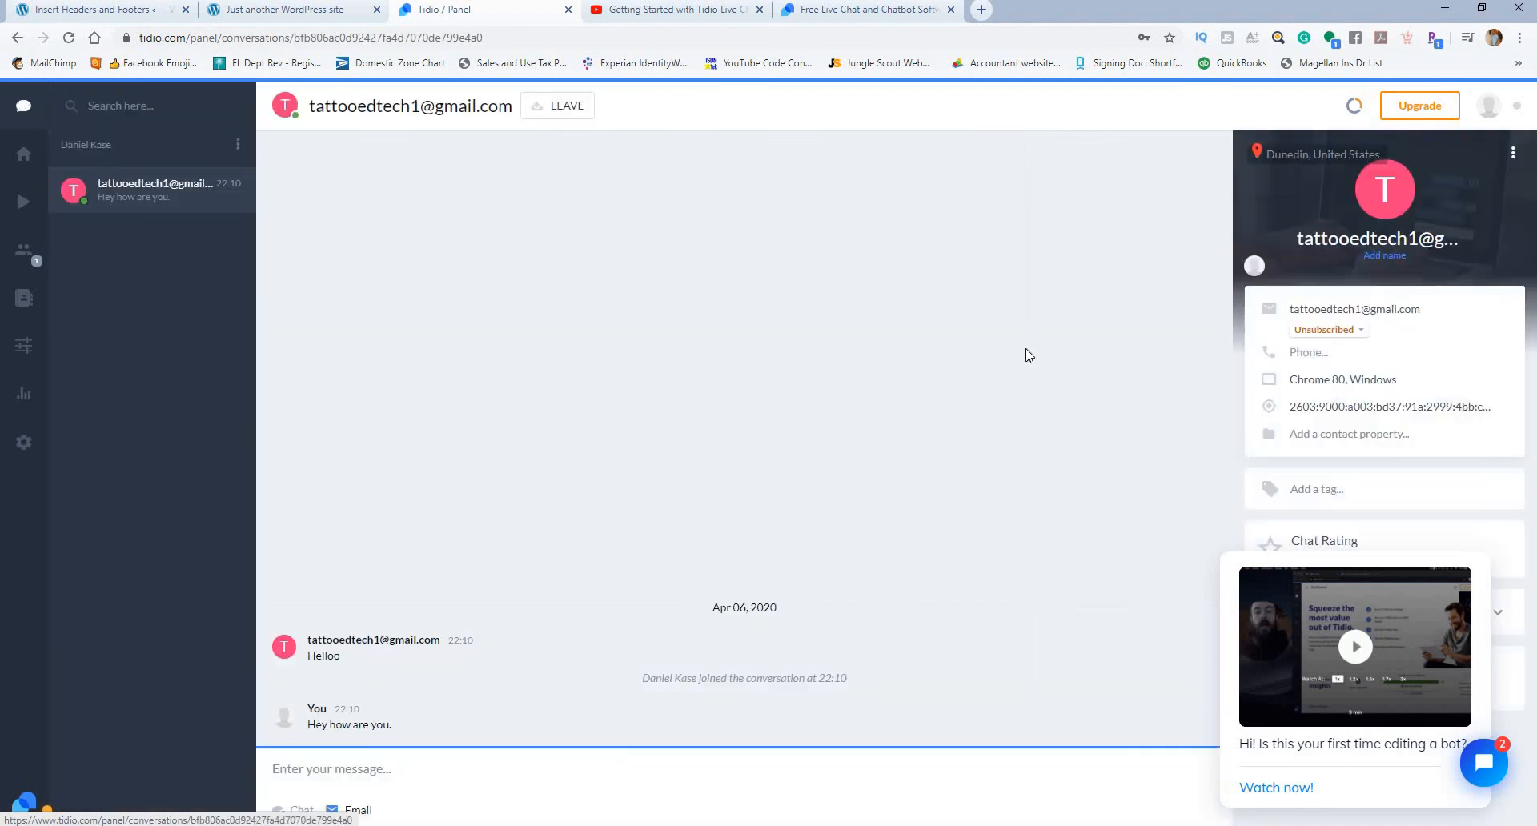
click(414, 760)
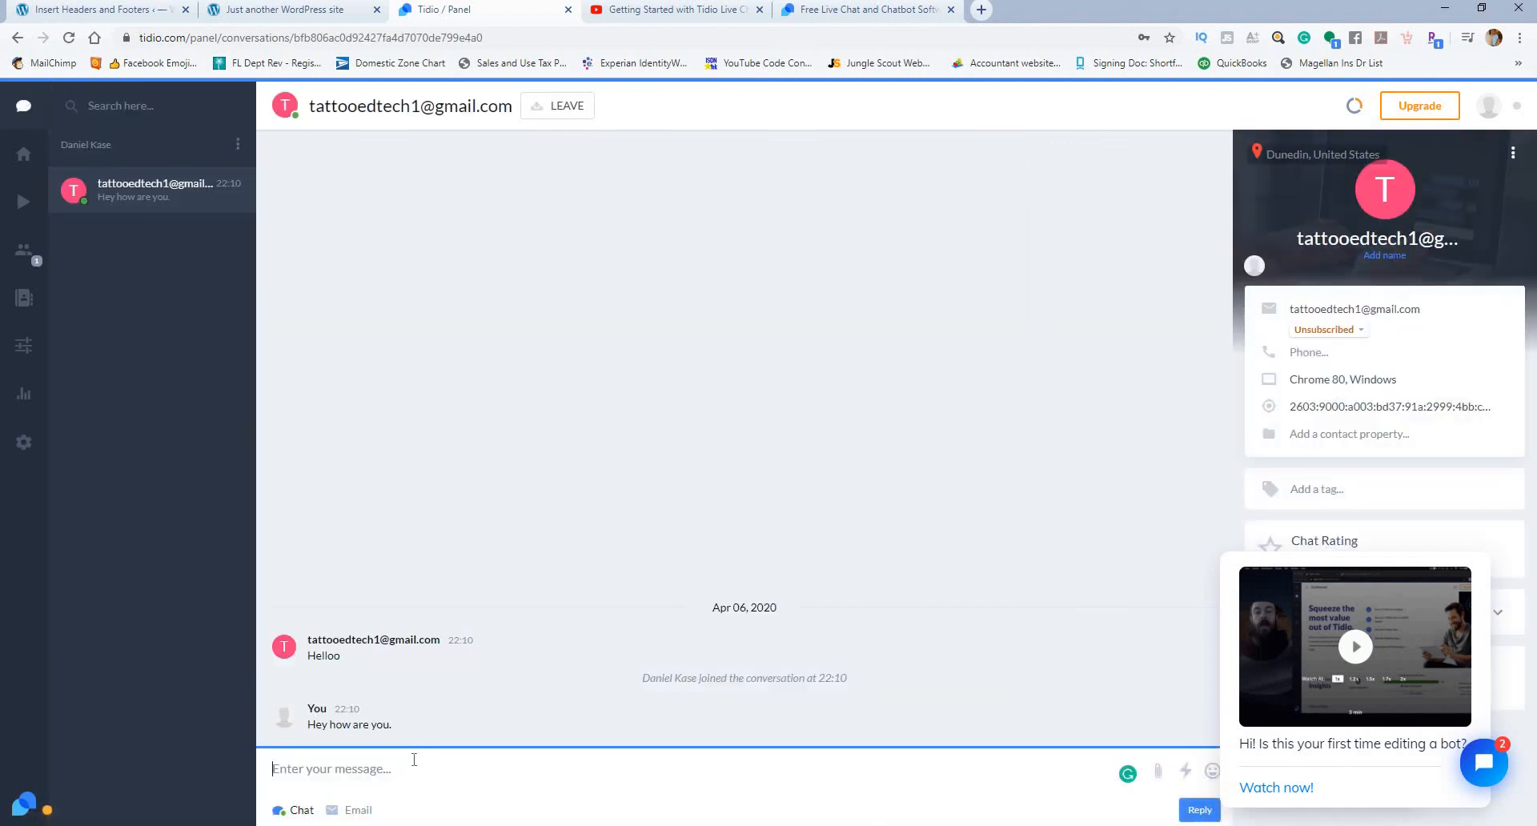
text(/)
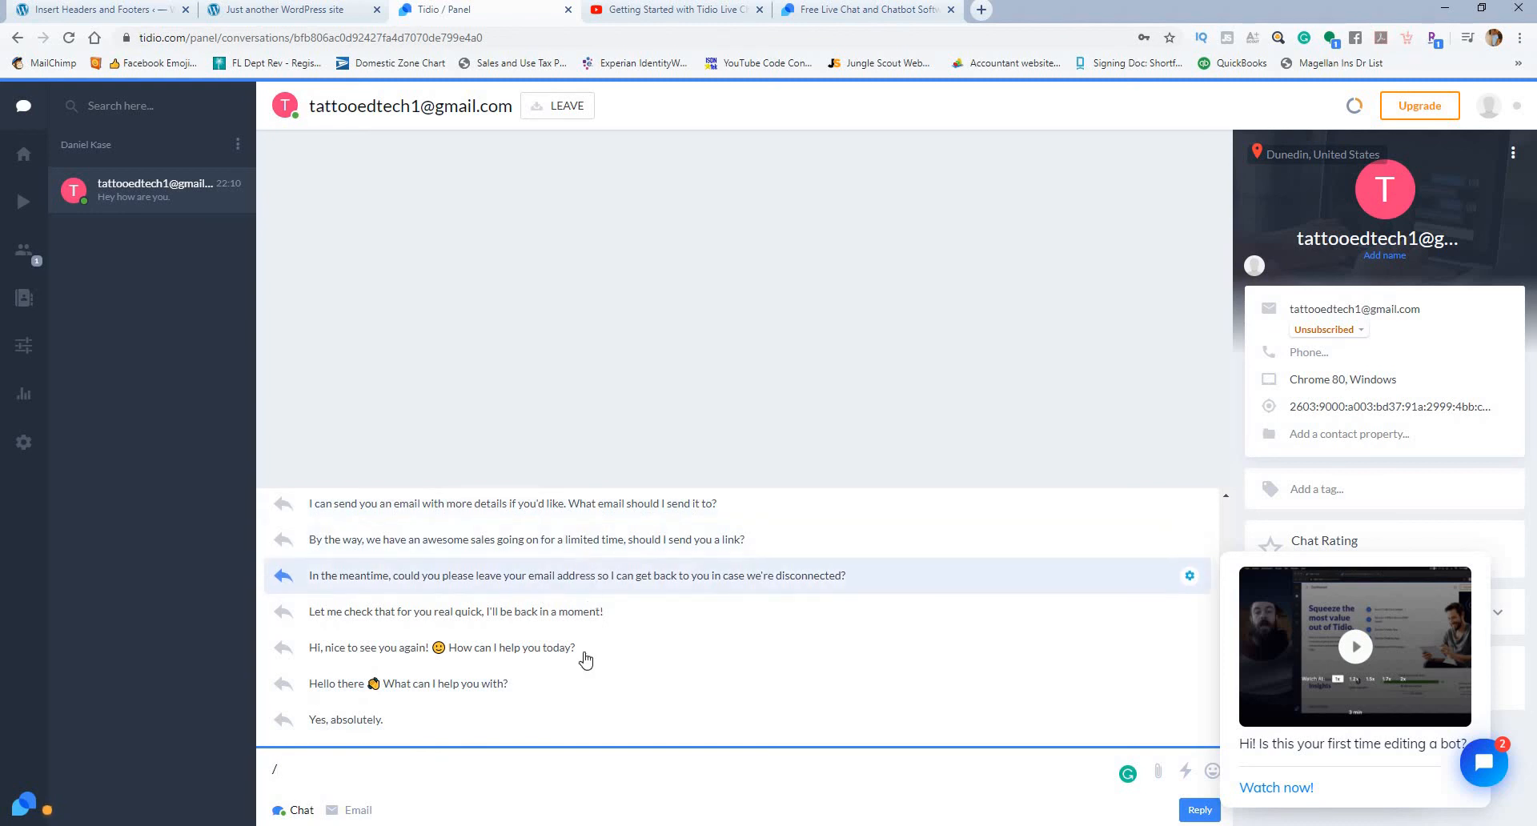
click(542, 608)
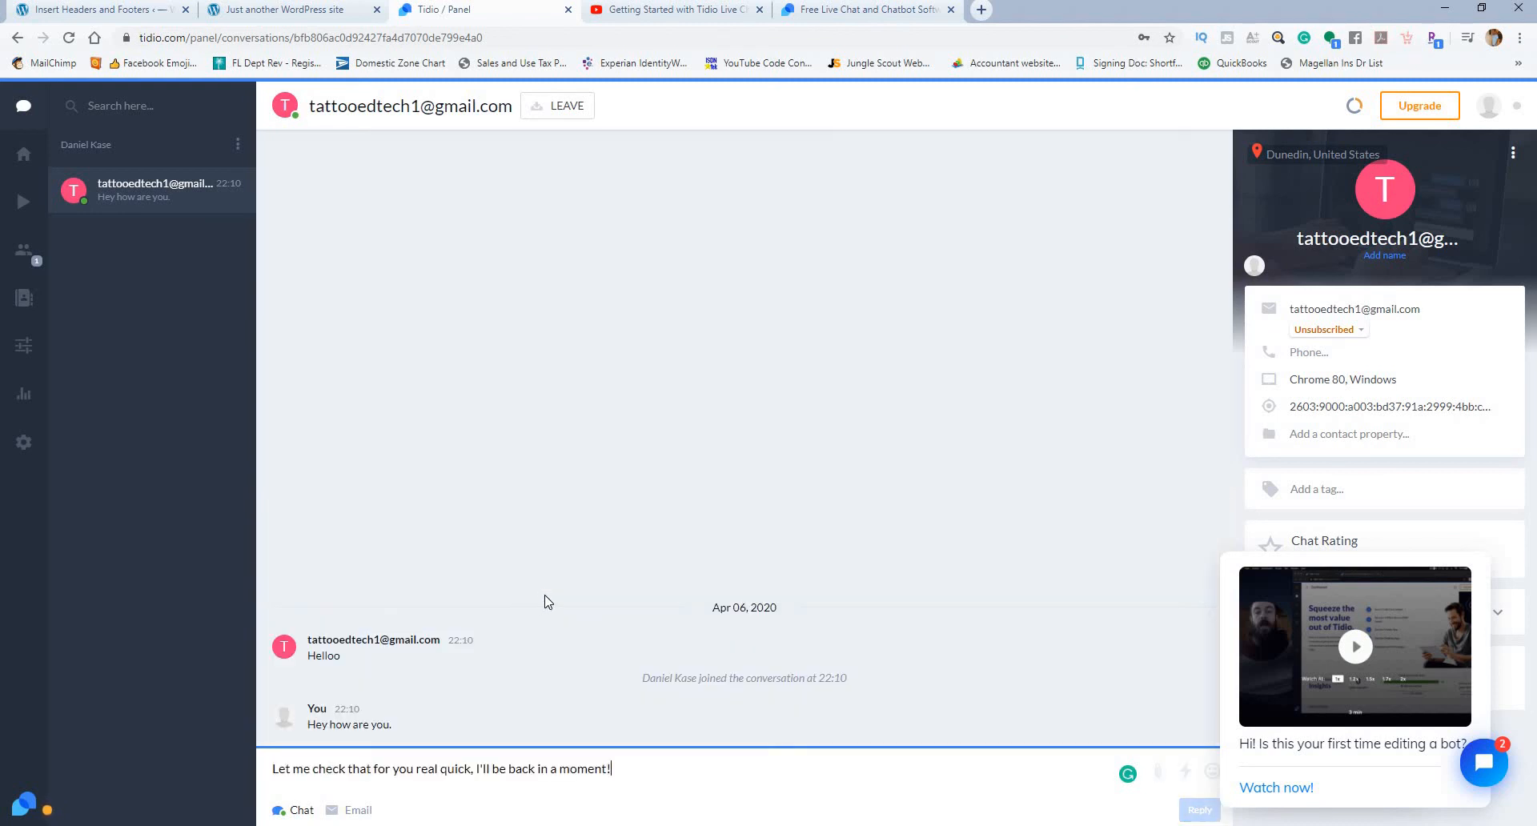
key(Return)
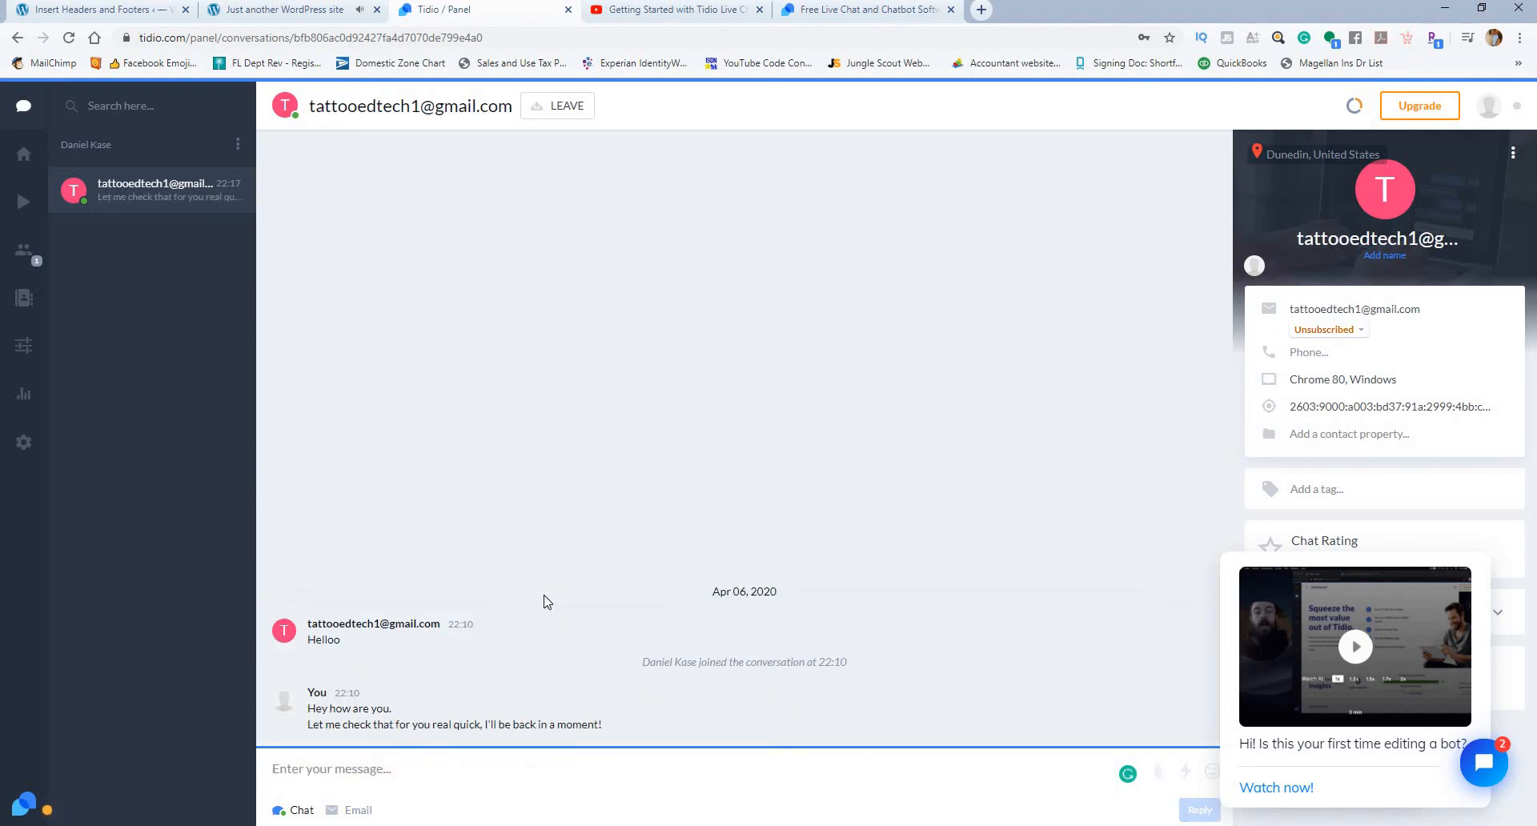
text(/)
click(552, 612)
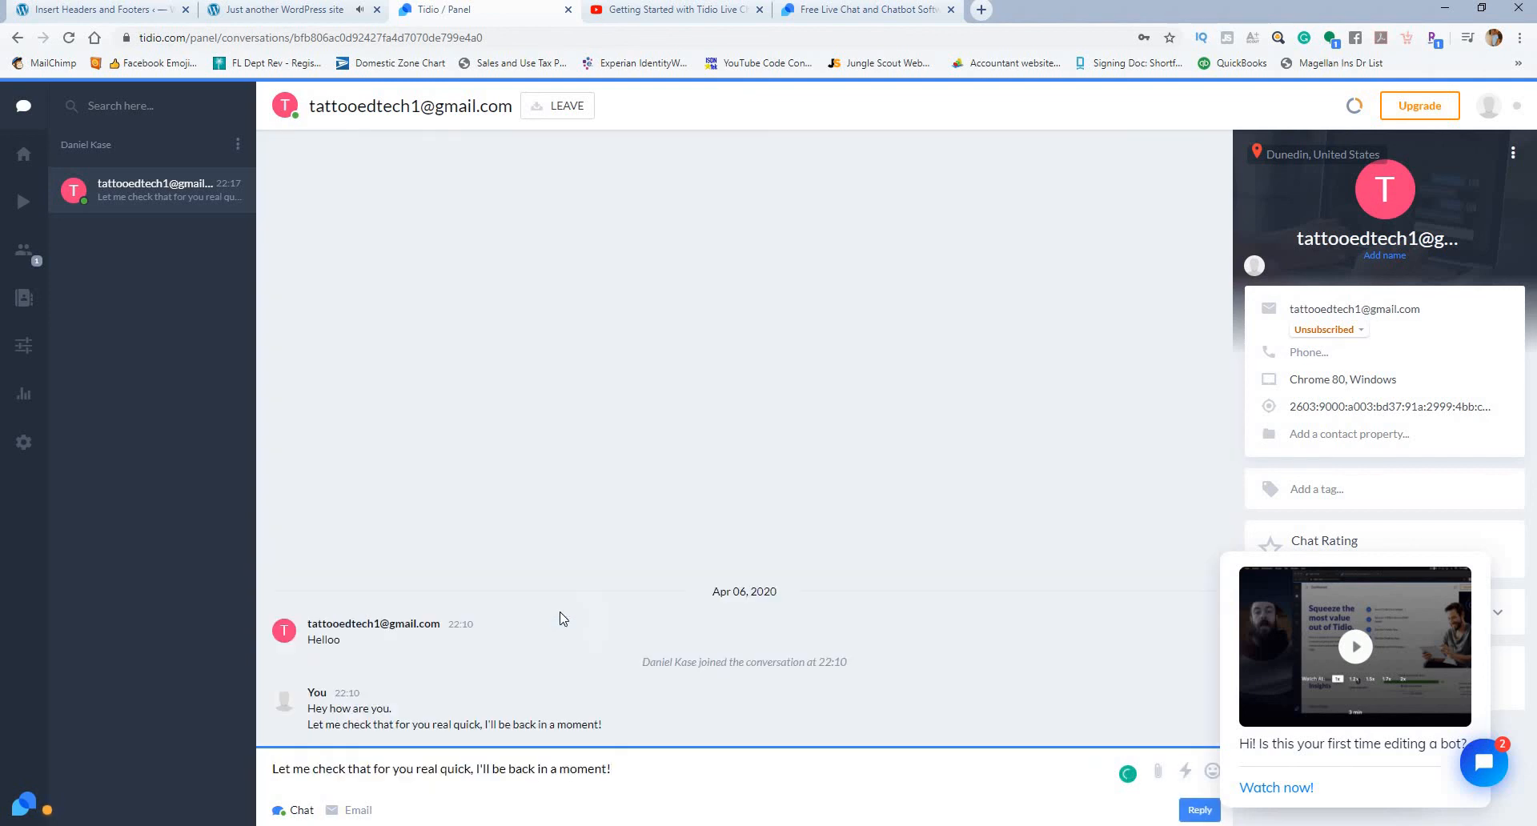
key(Return)
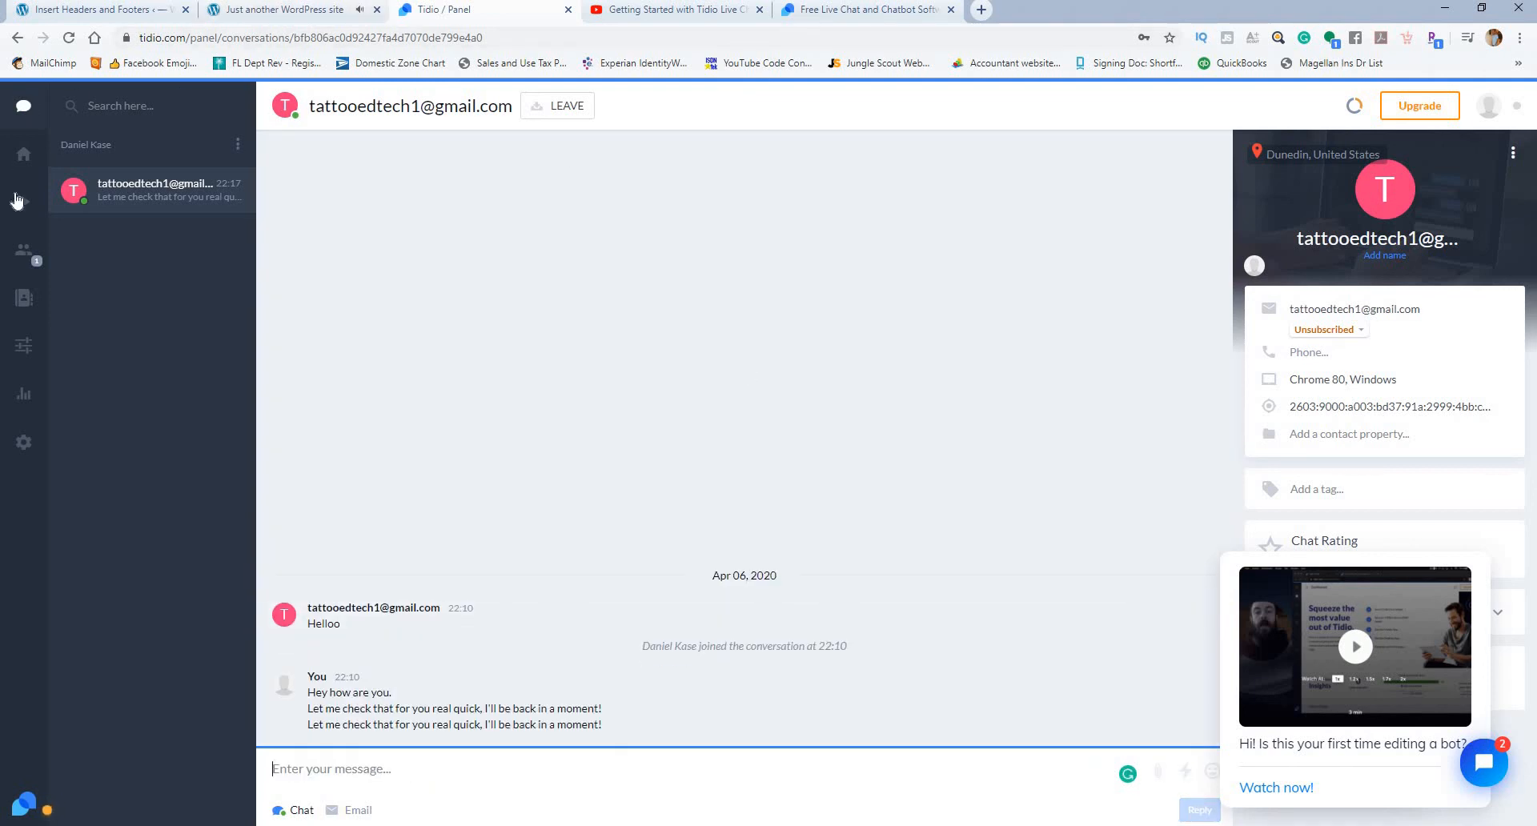
Step: Enable Reports in the Preferences settings to examine the frequency choices and recipient field, and disable Reports again
click(25, 392)
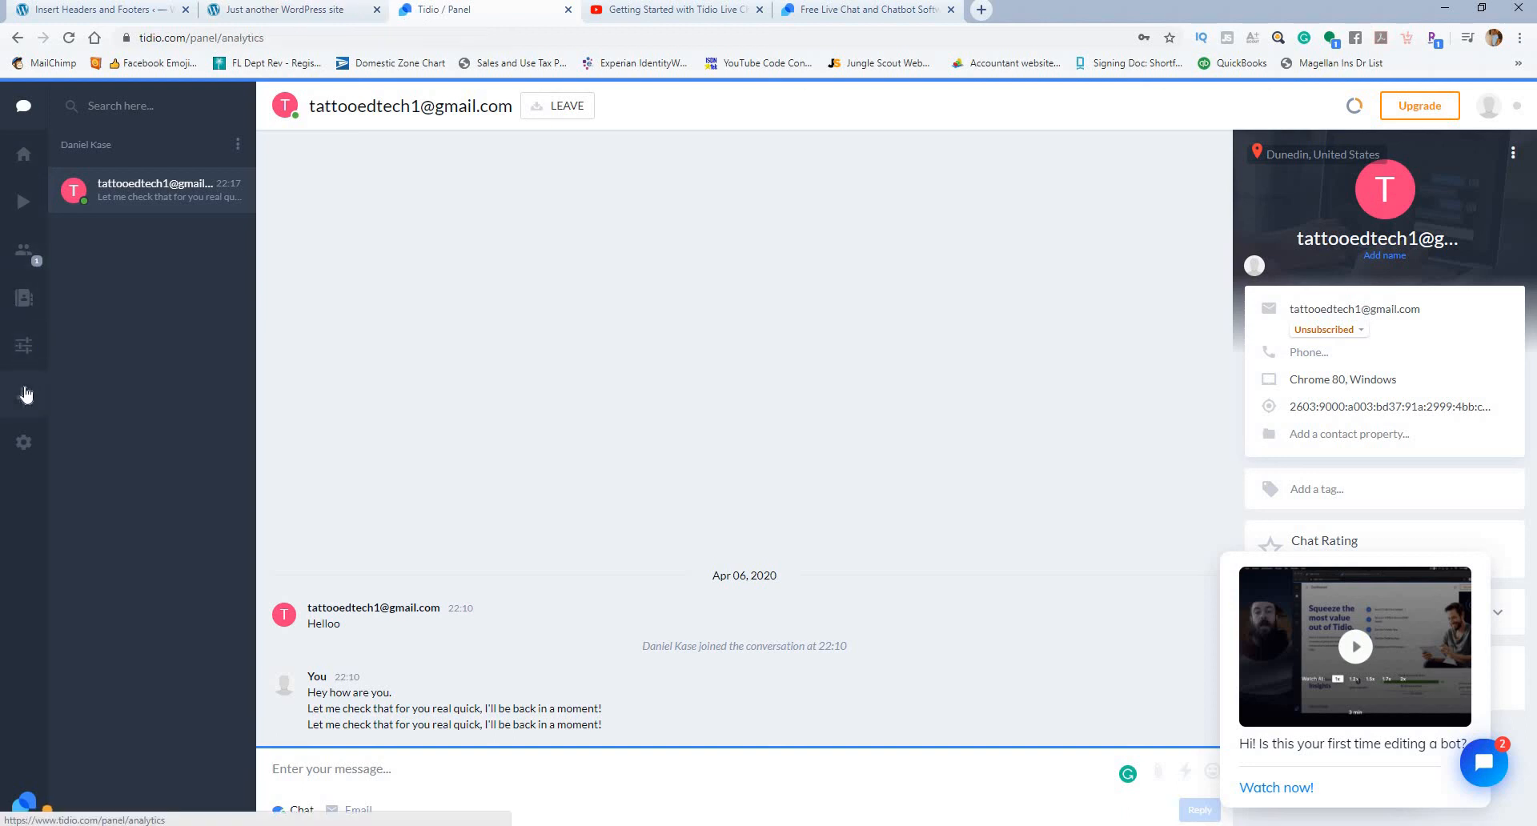
click(24, 442)
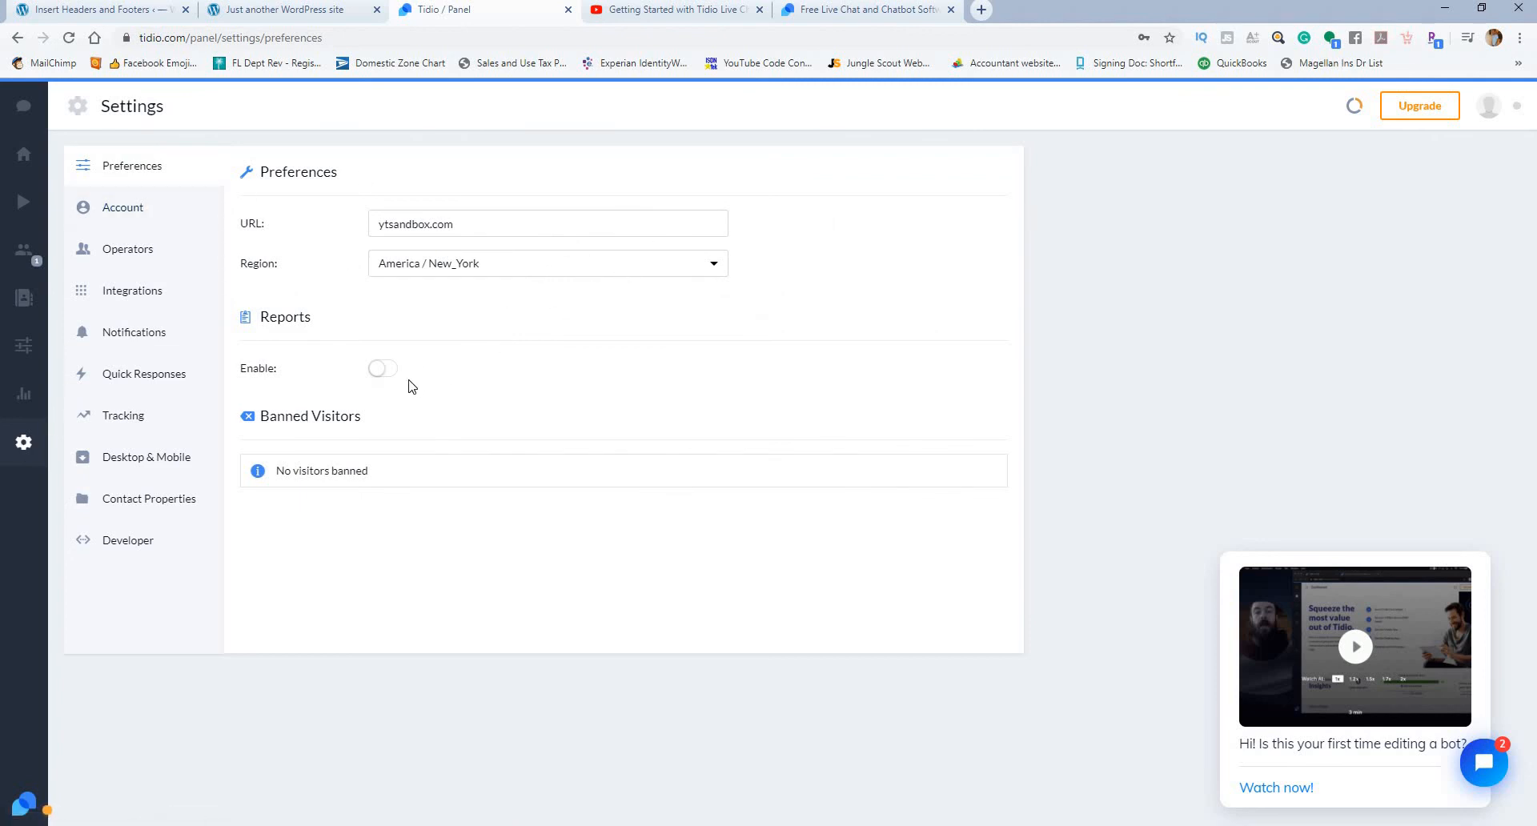
click(384, 370)
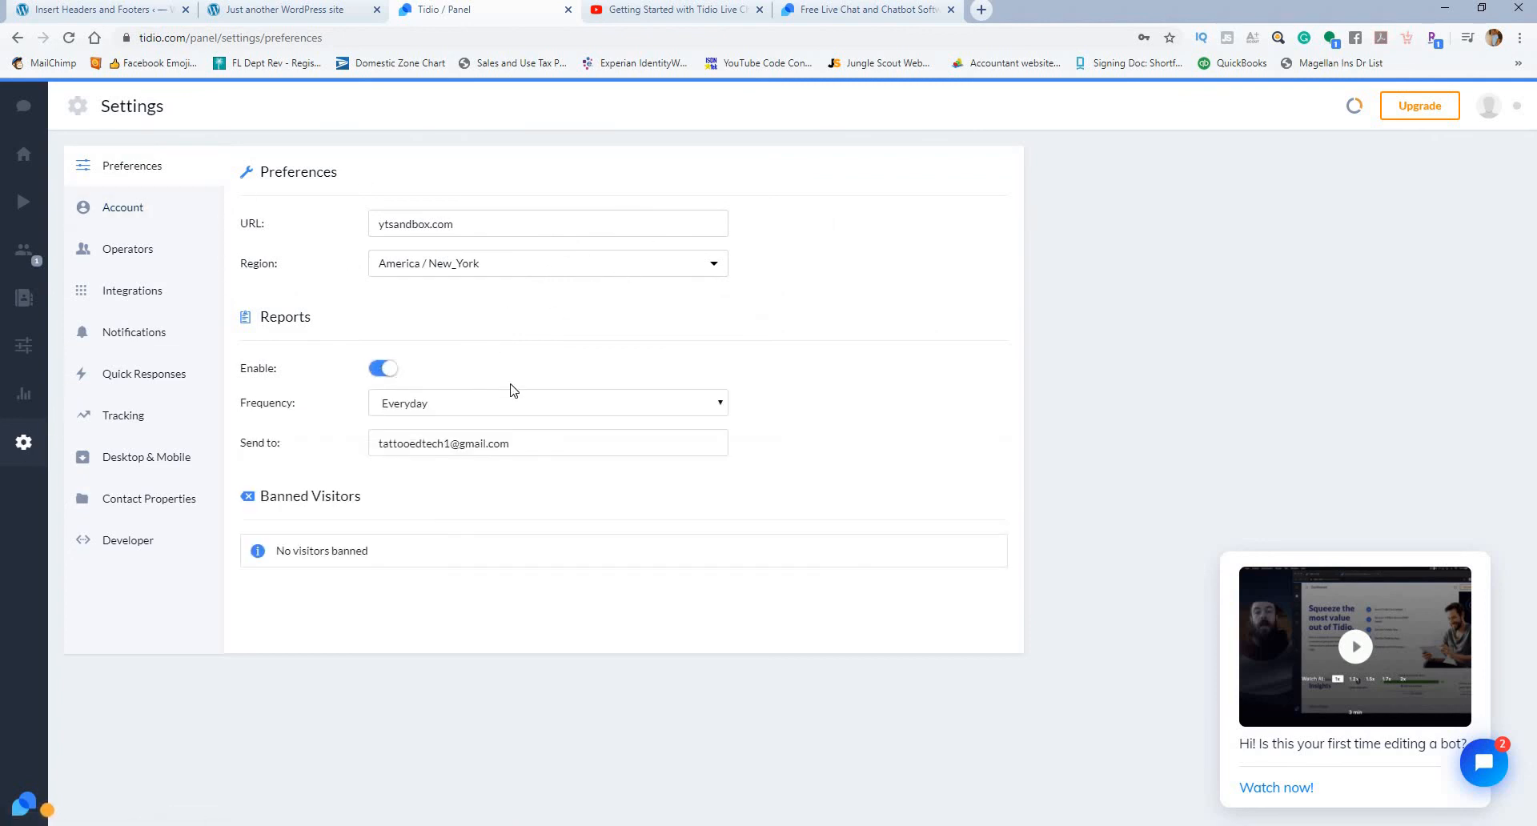
click(549, 406)
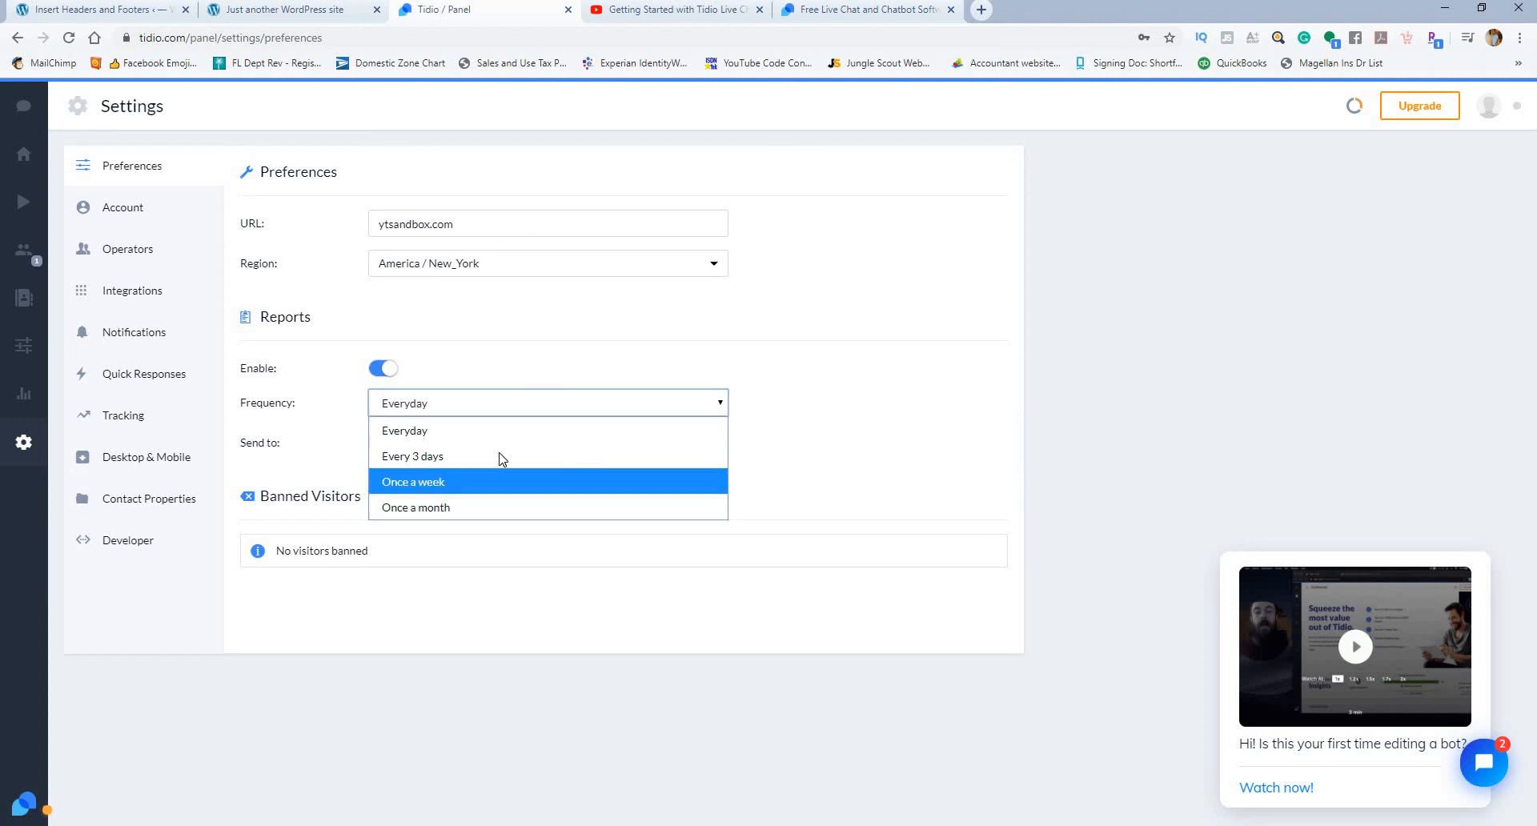
click(840, 395)
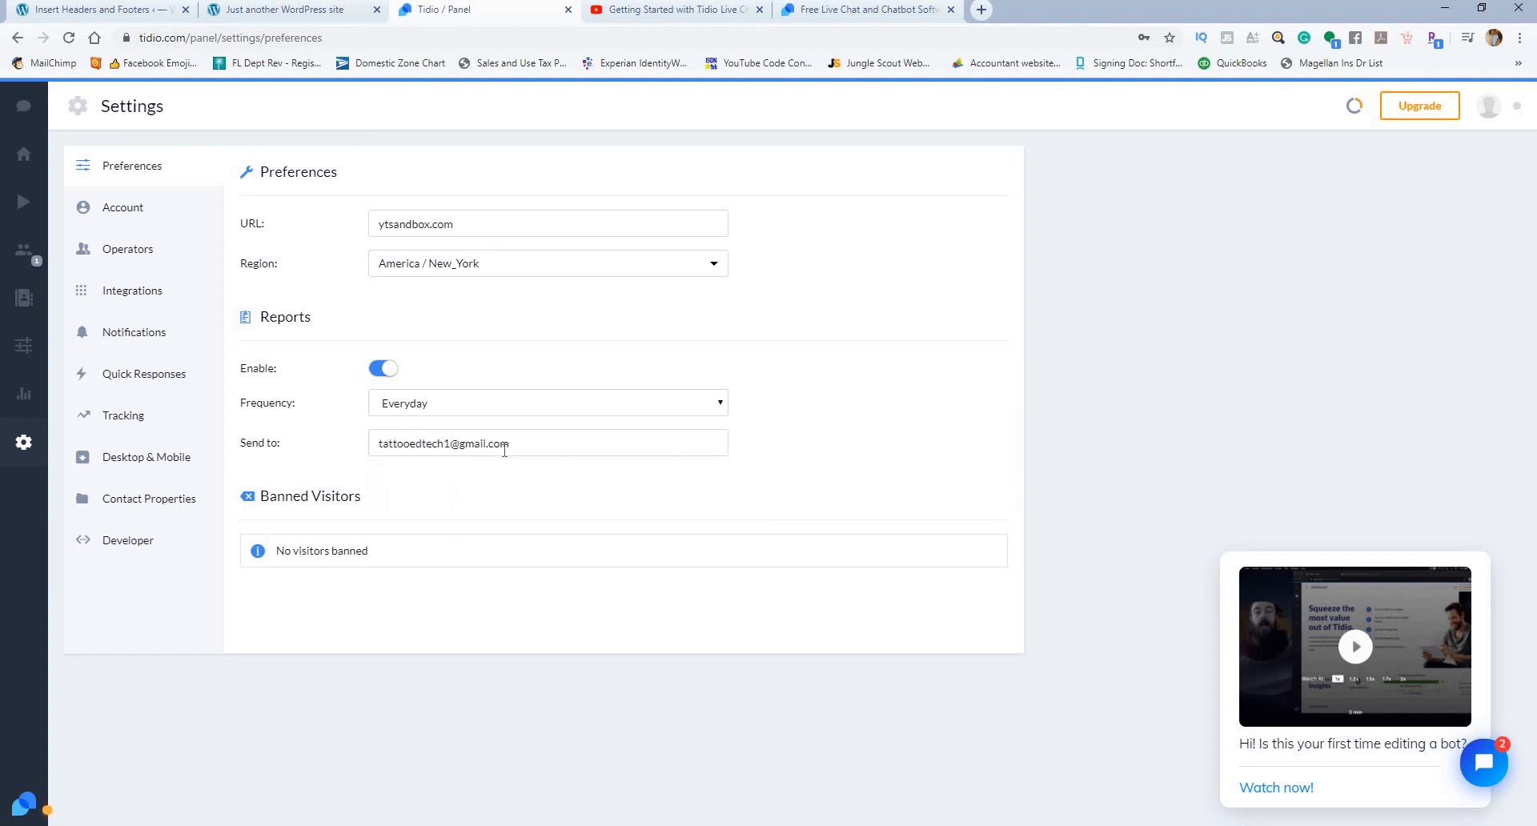
click(380, 369)
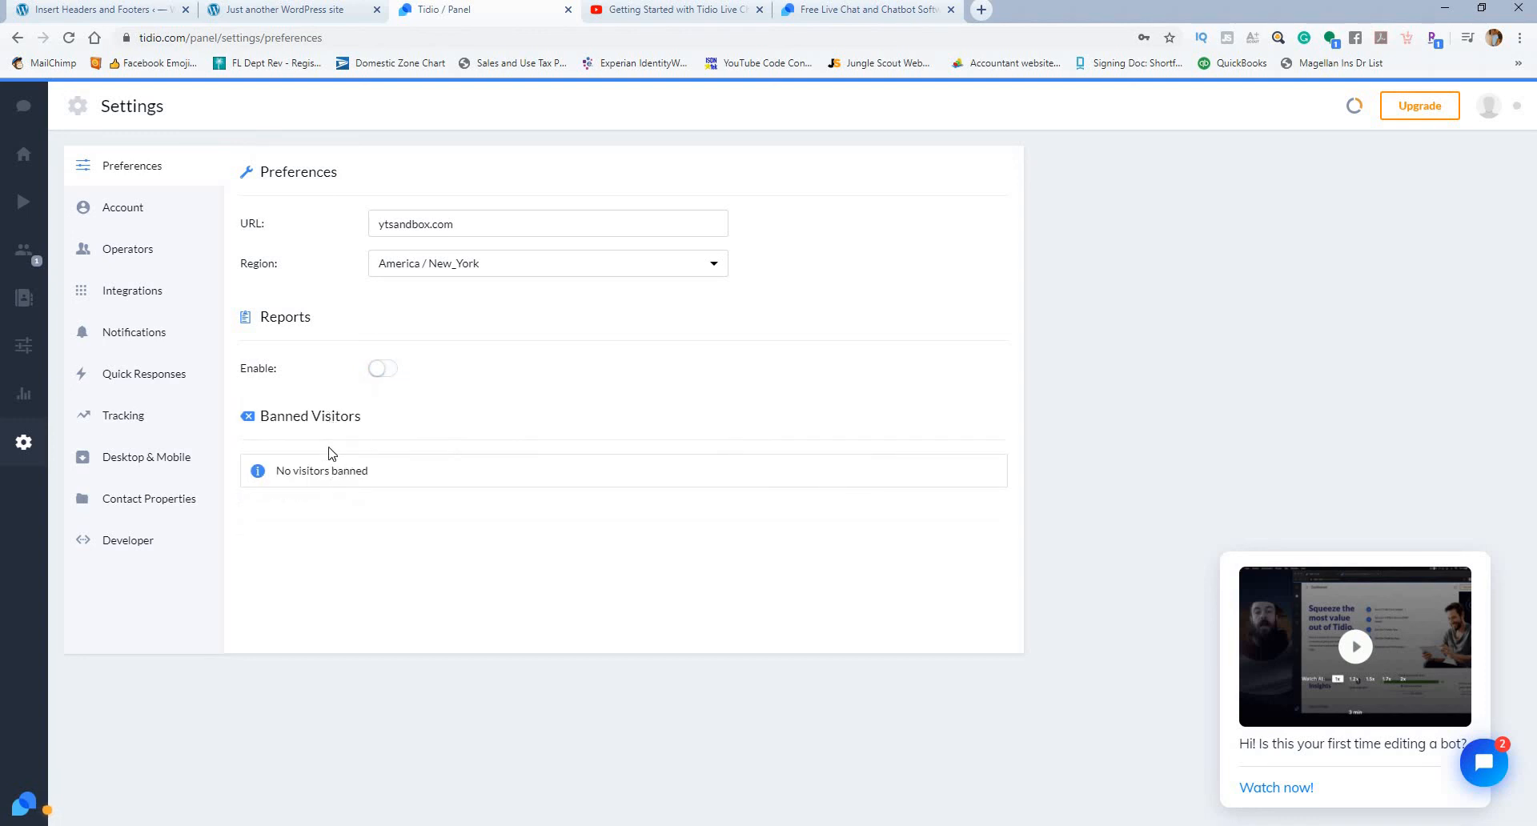
click(384, 370)
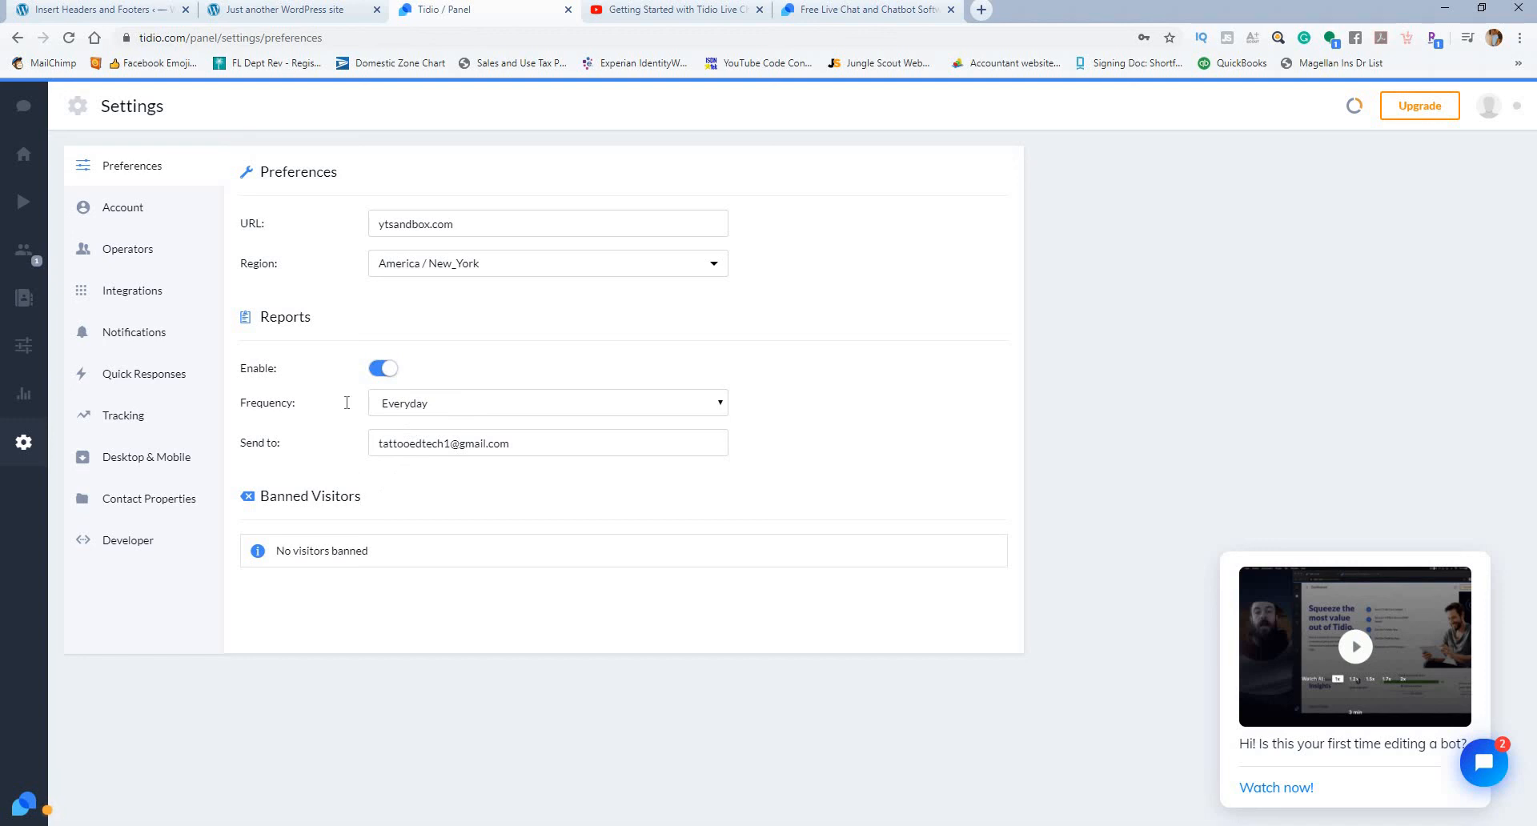
click(381, 371)
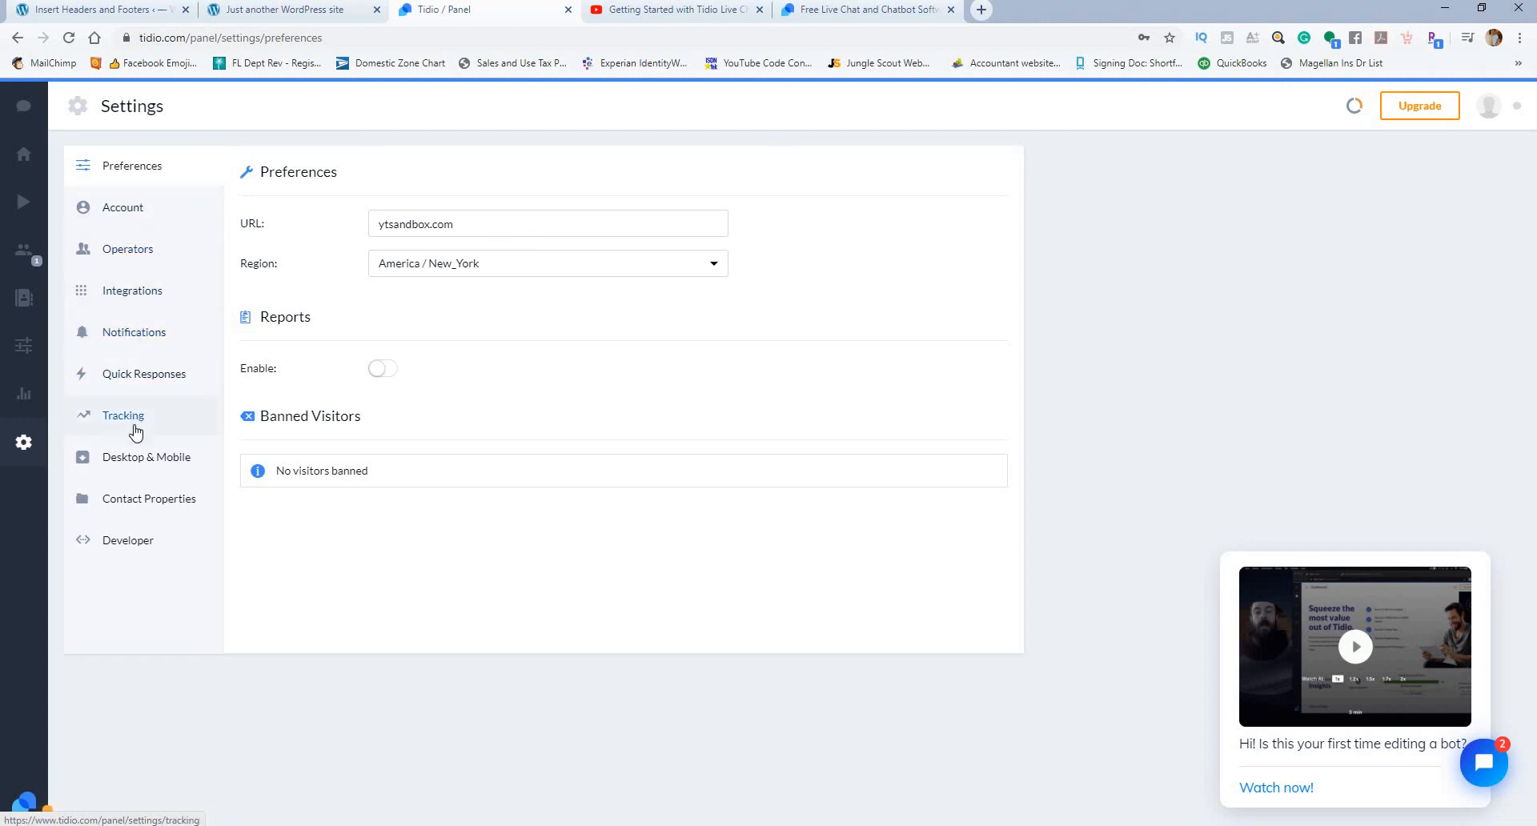
Step: Examine the Desktop & Mobile, Contact Properties, Developer and Account pages of the settings
click(140, 459)
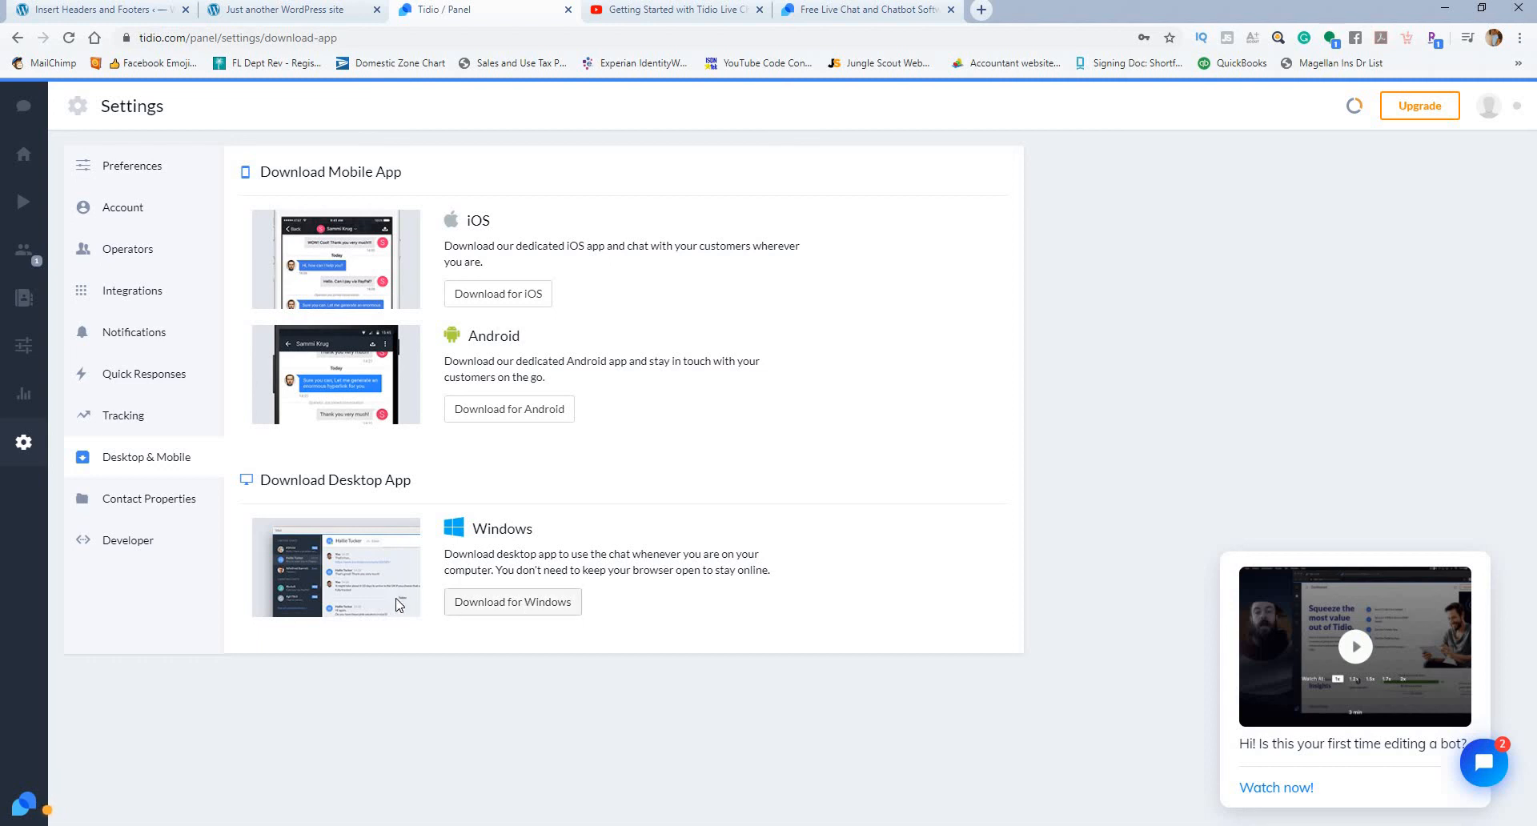
click(155, 501)
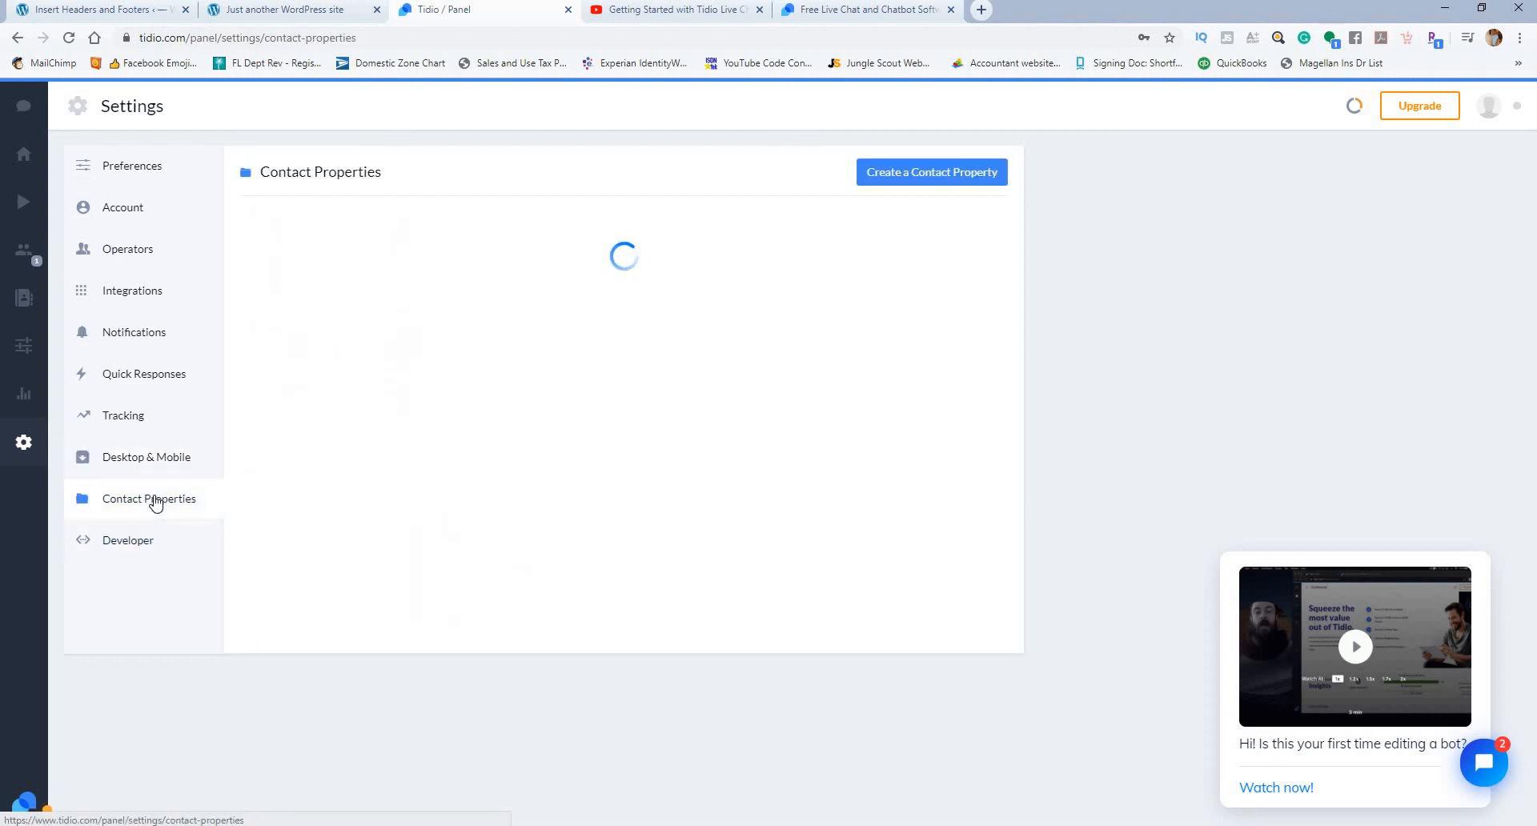
click(142, 541)
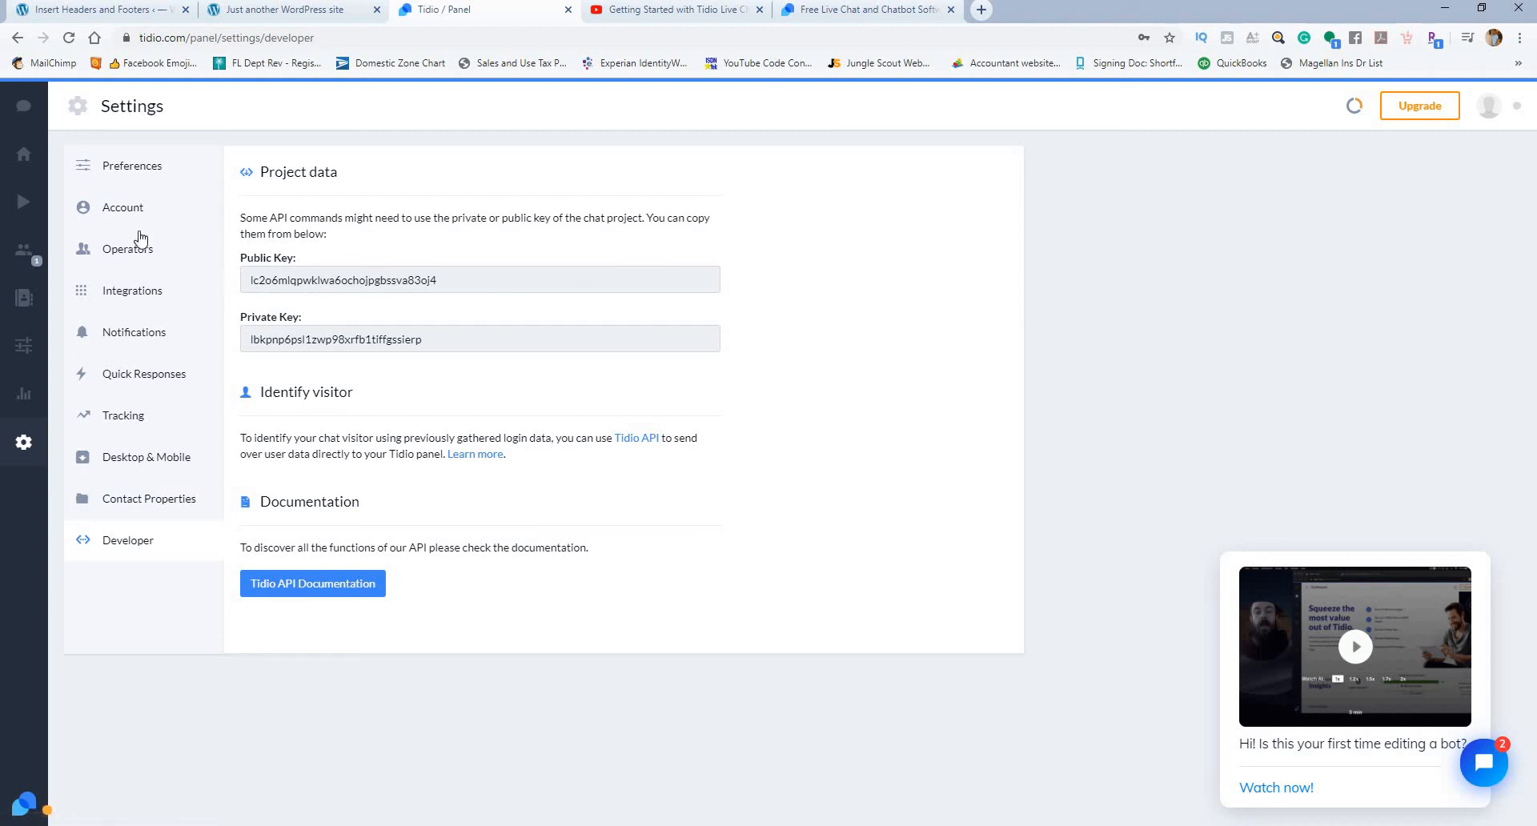
click(124, 210)
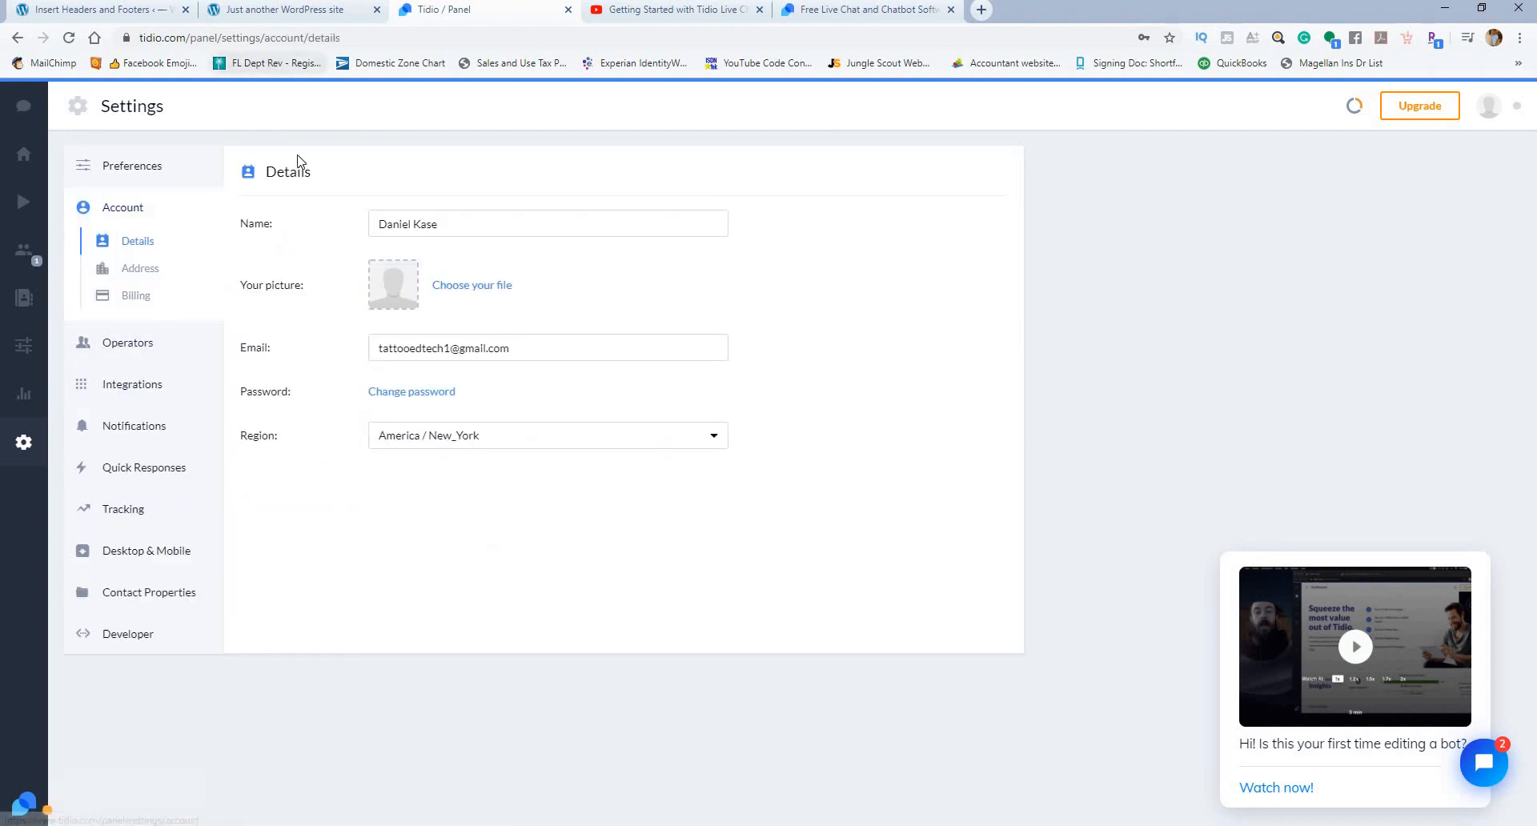
Step: Open the Dashboard and examine its Insights and News Feed sections
click(34, 401)
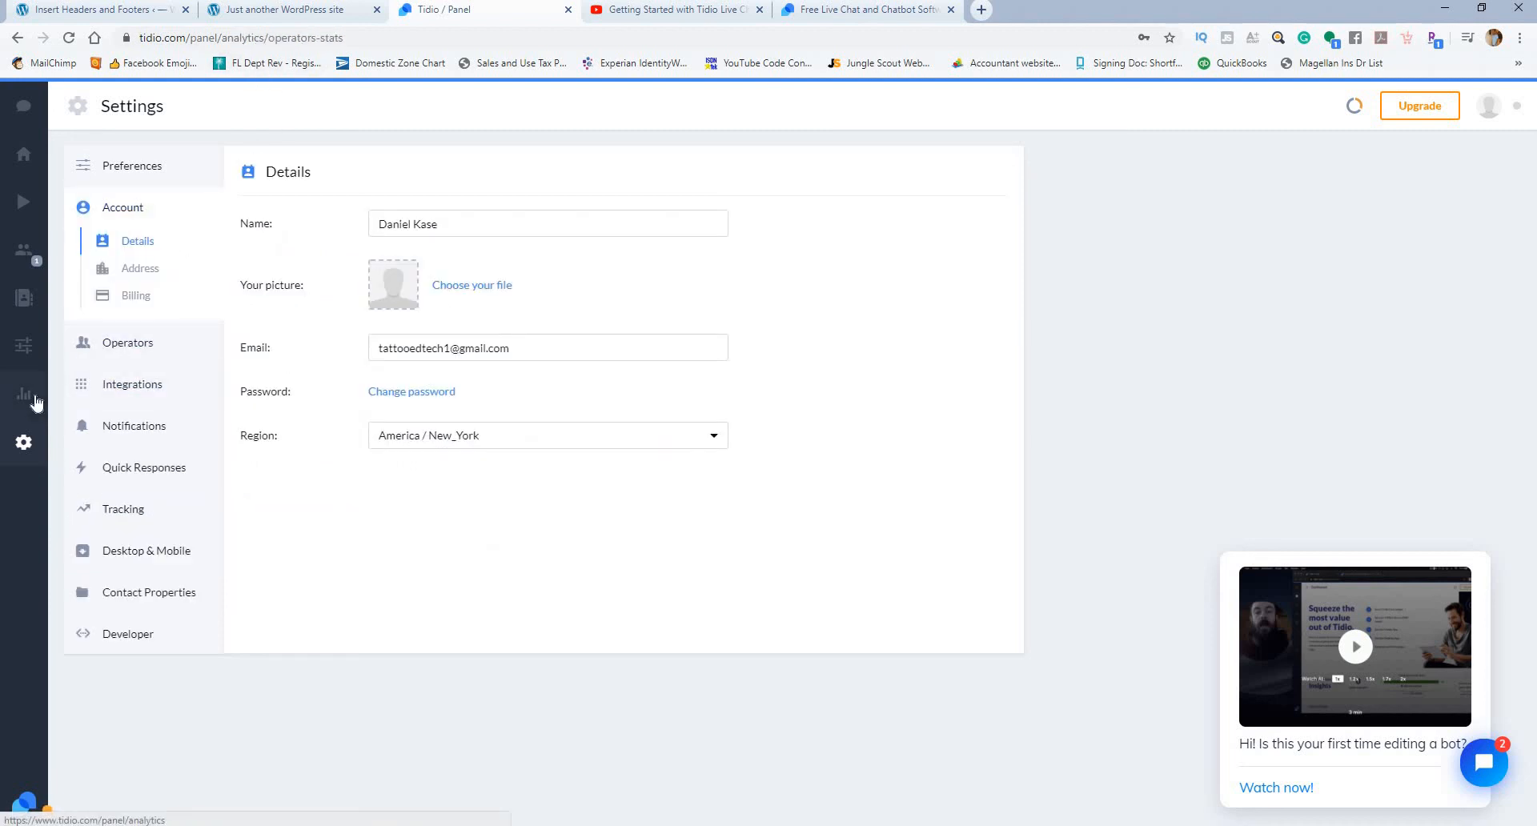
click(23, 157)
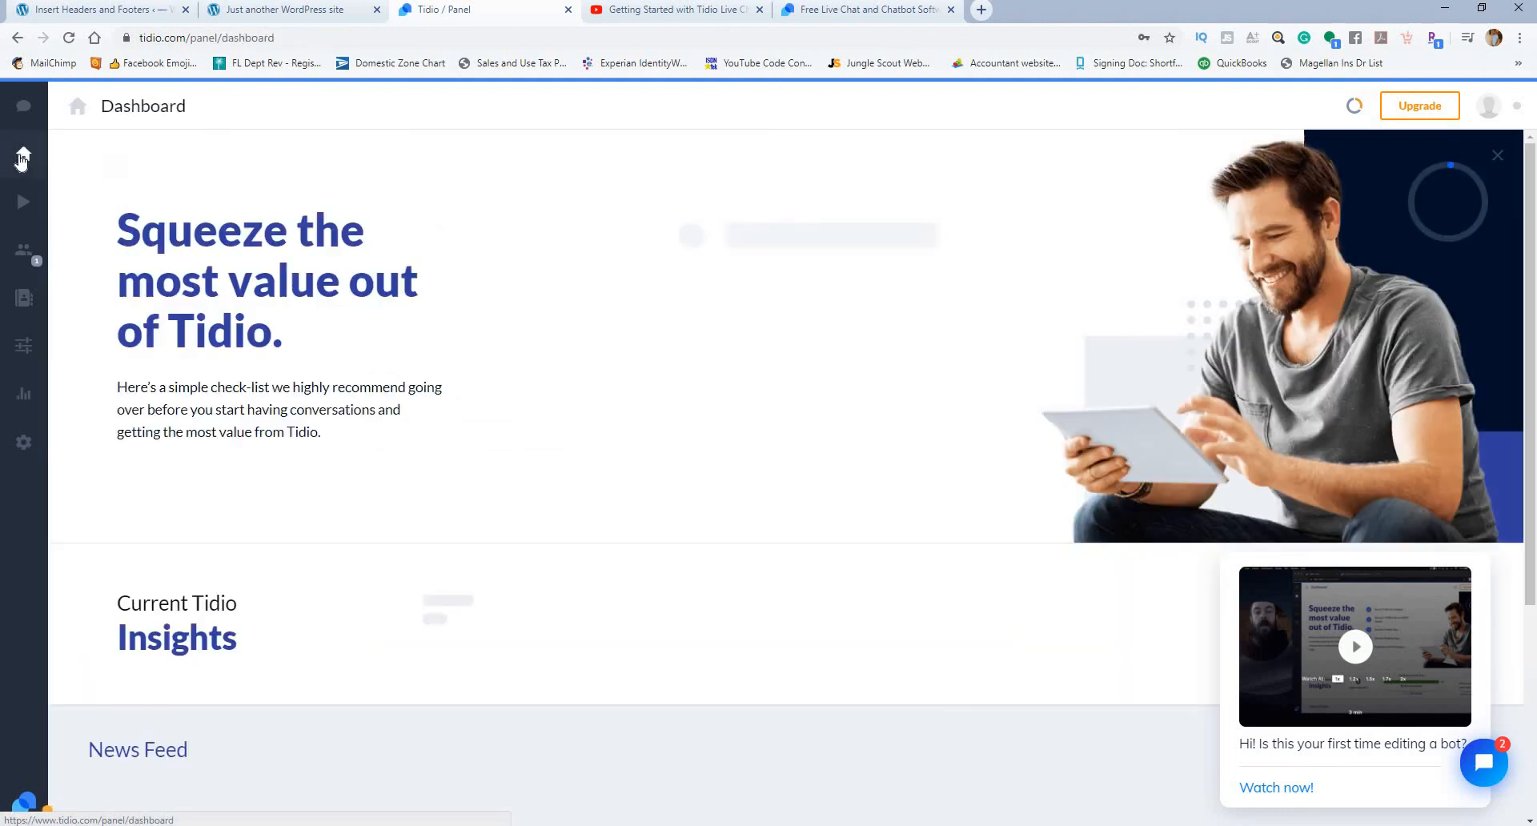
scroll(610, 377, down, 3)
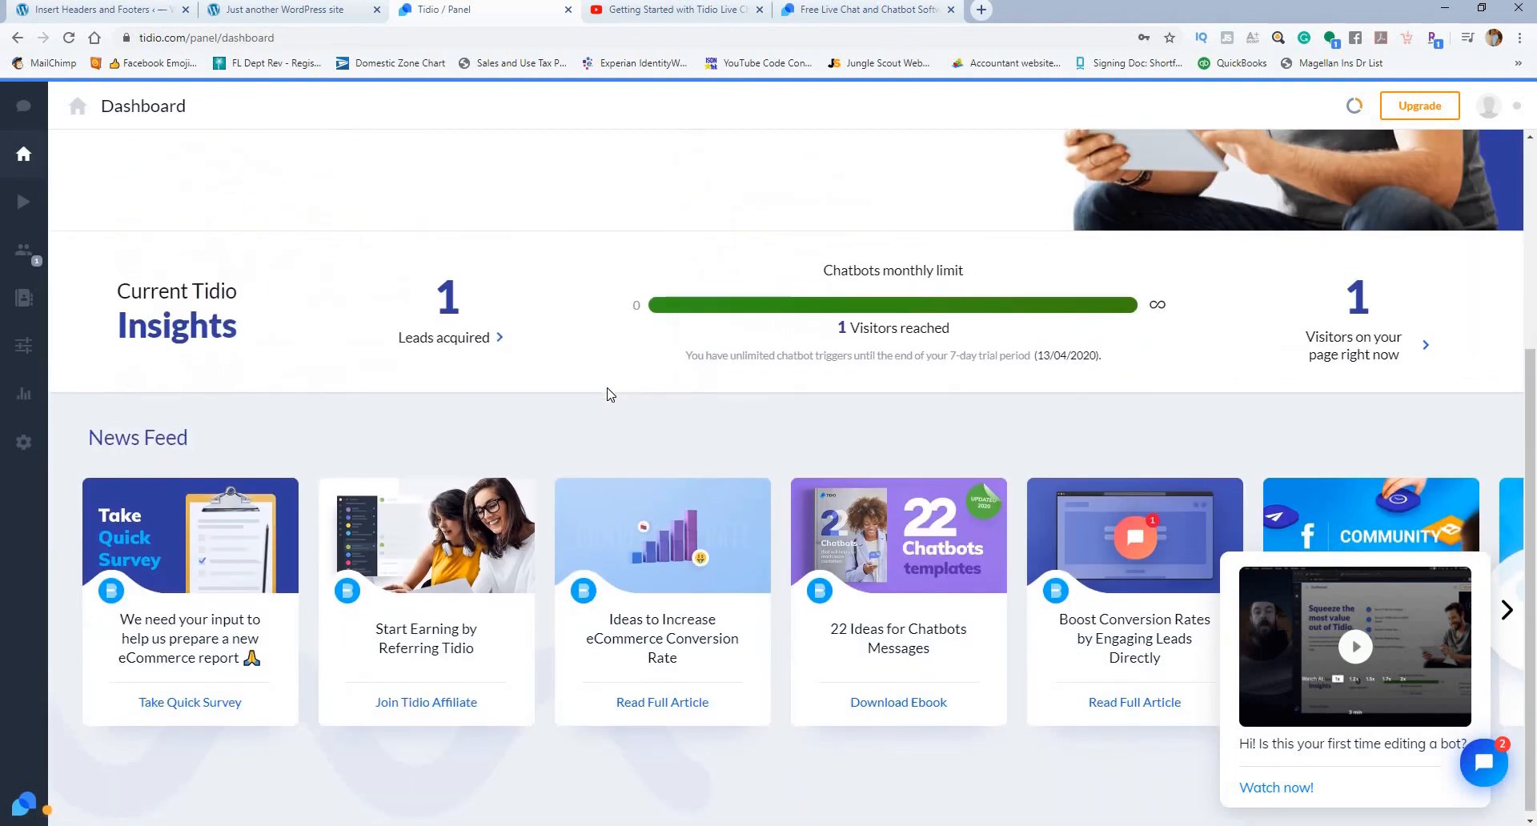
Step: Switch to the YouTube video "Getting Started with Tidio Live Chat", raise the speaker volume, and watch its Troubleshooting section
scroll(632, 367, up, 3)
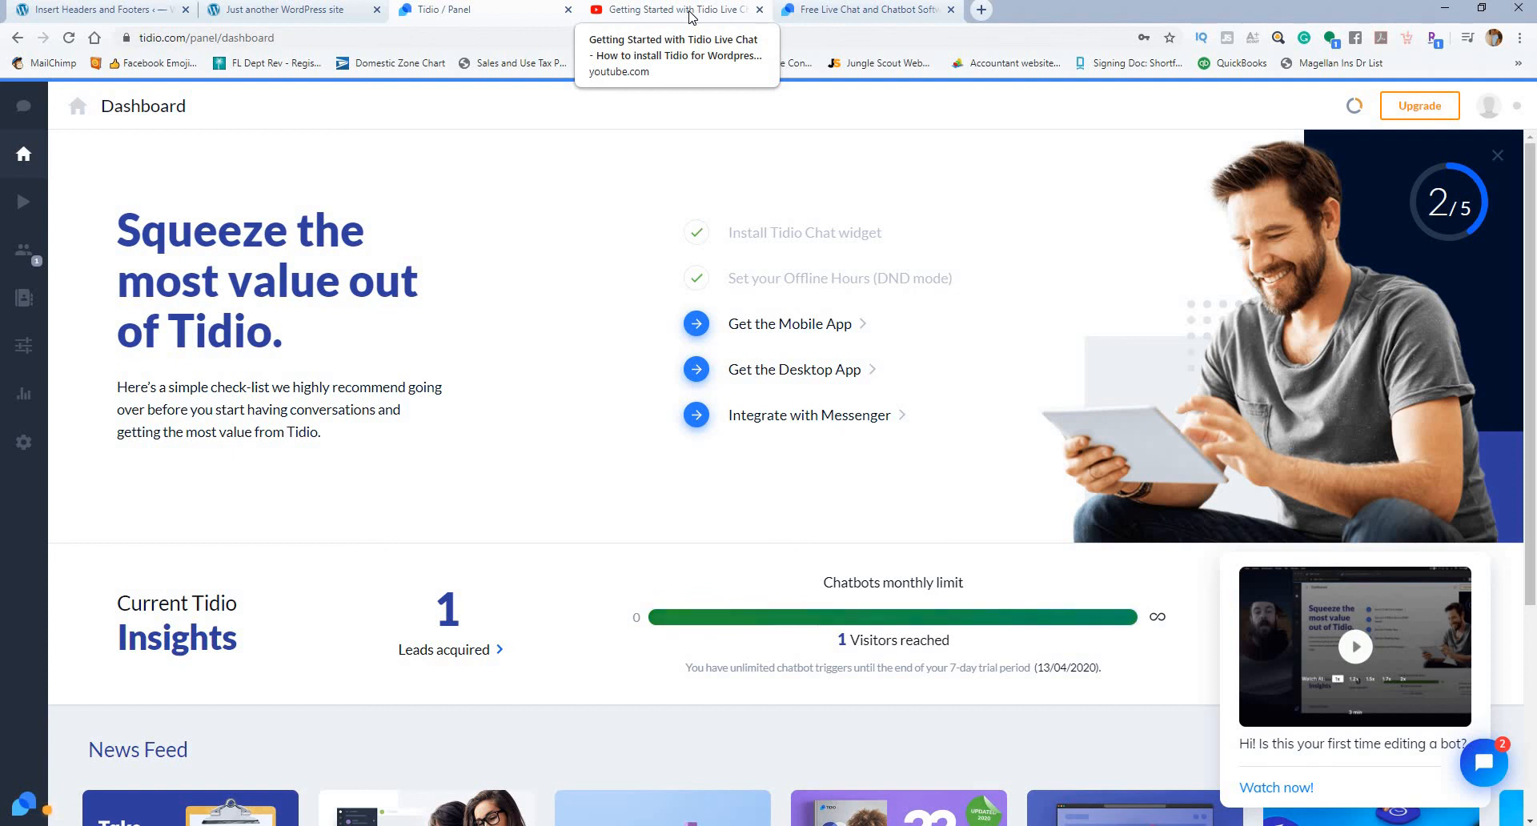
click(690, 16)
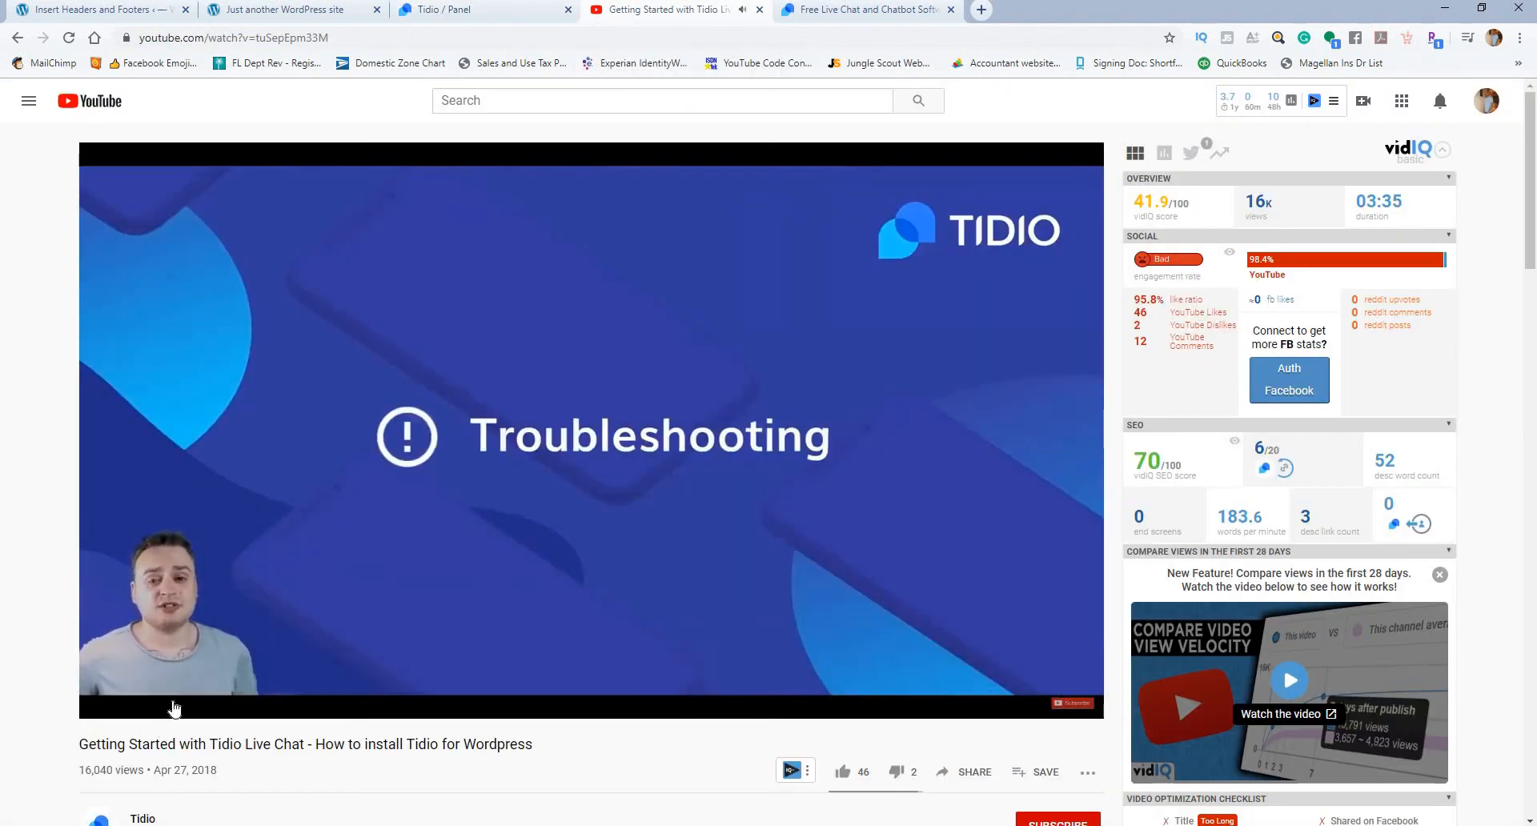
mouse_move(170, 706)
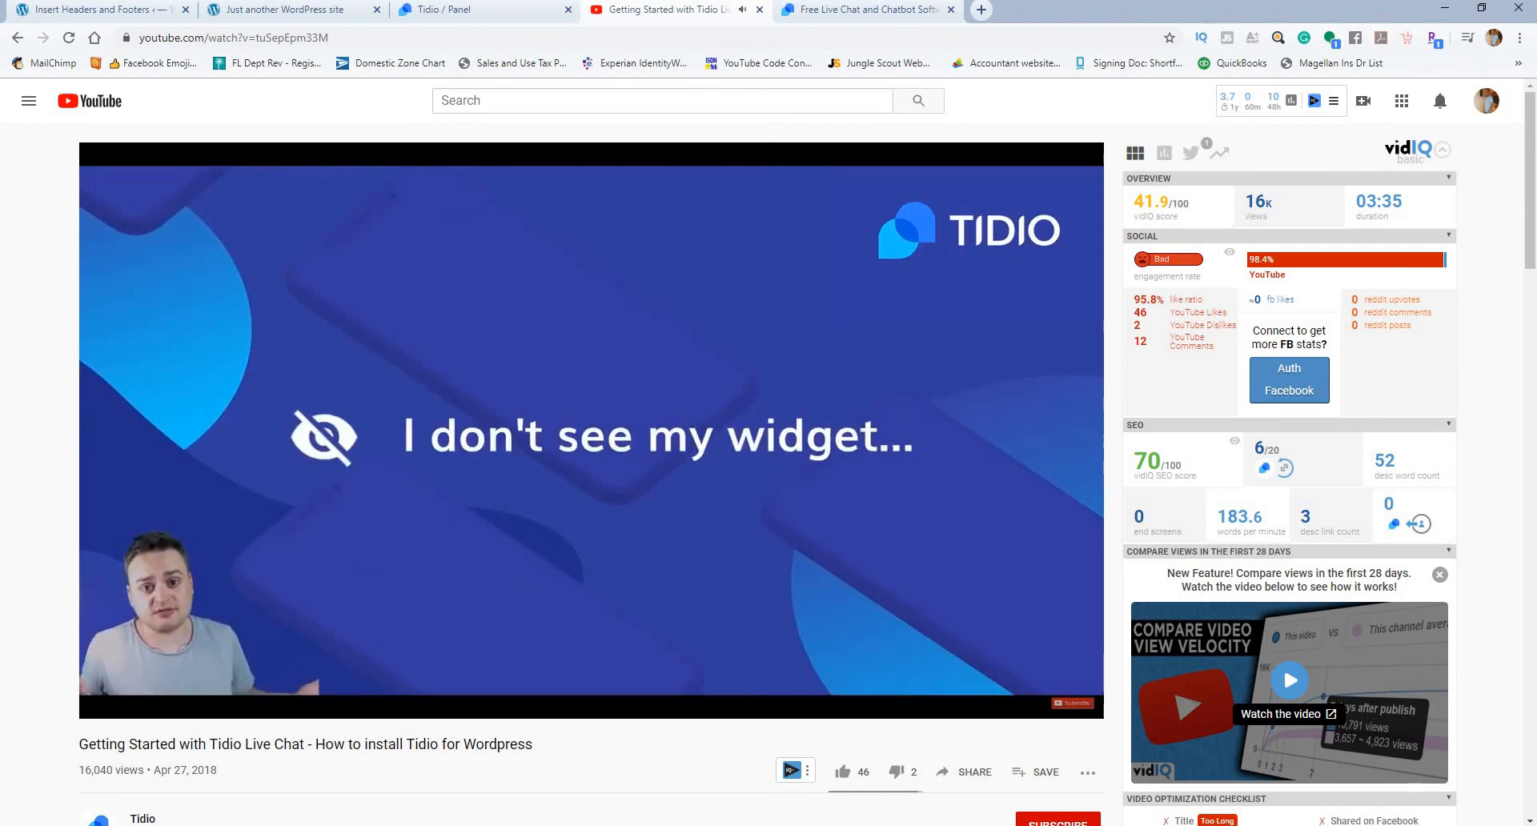
click(1425, 825)
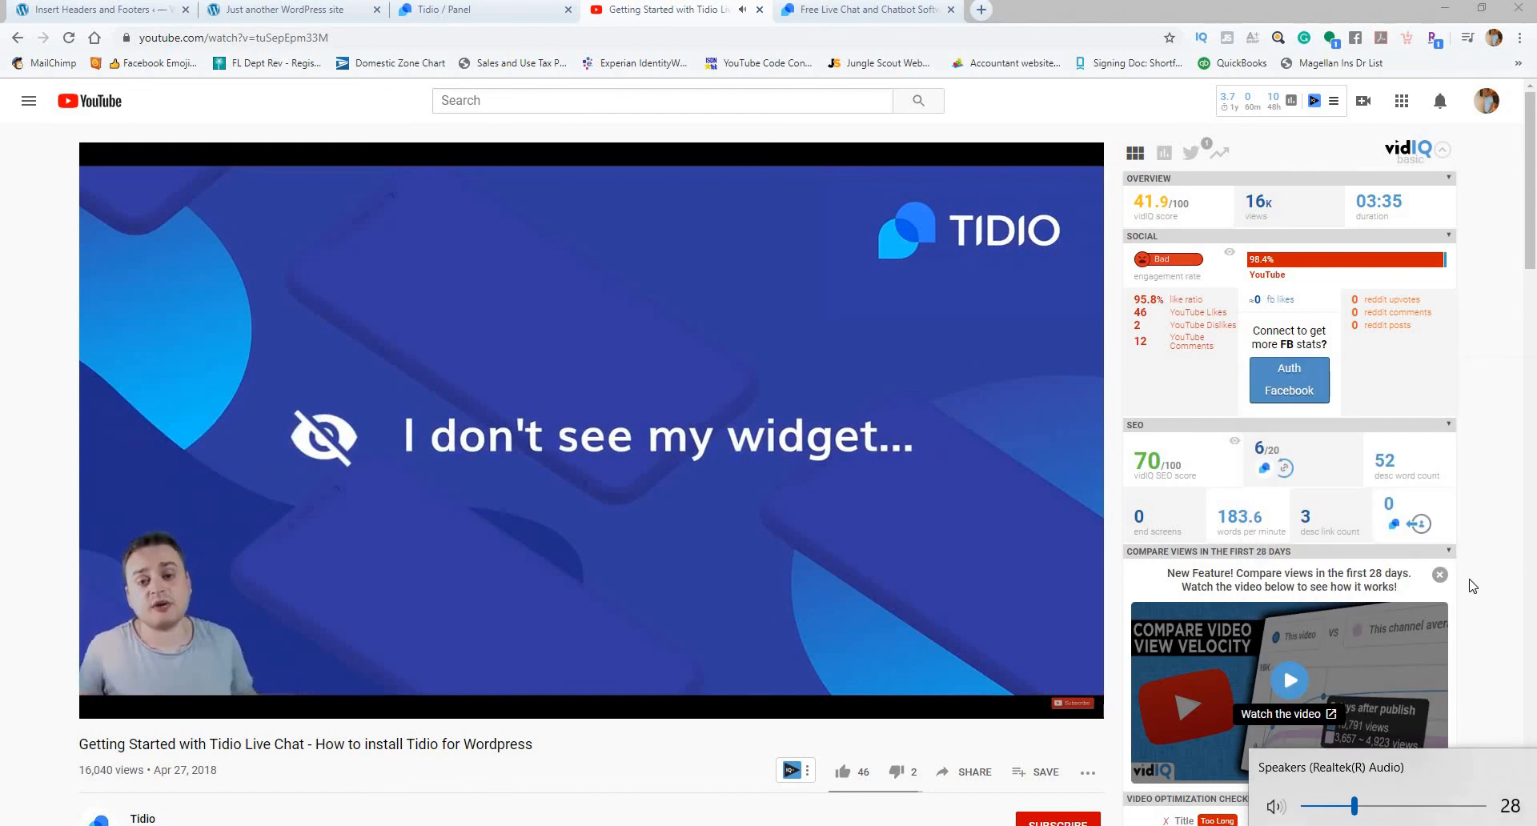
scroll(1474, 583, up, 15)
scroll(1489, 559, up, 9)
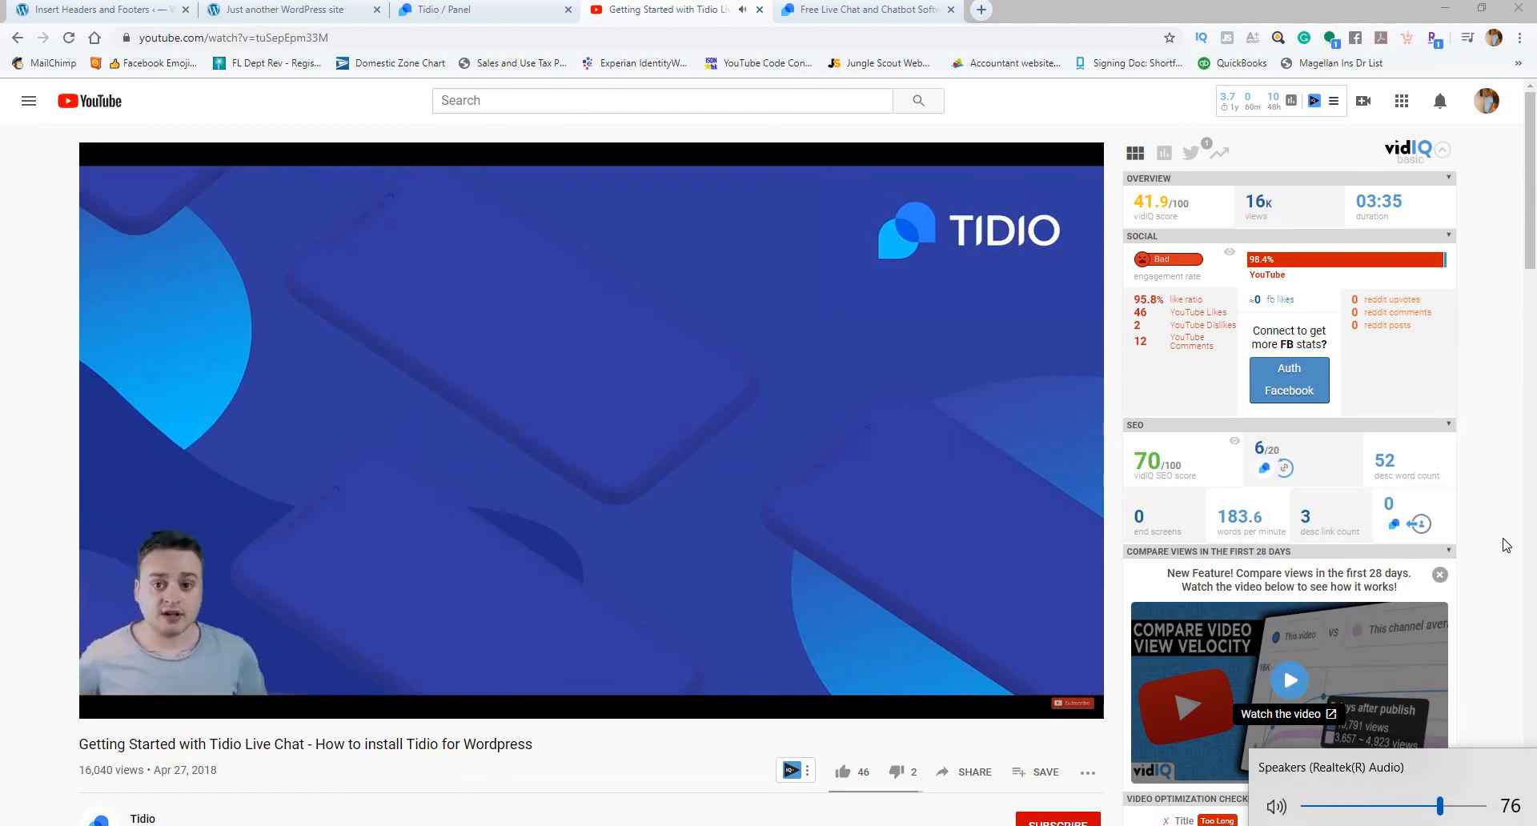
scroll(1505, 542, up, 1)
click(1503, 535)
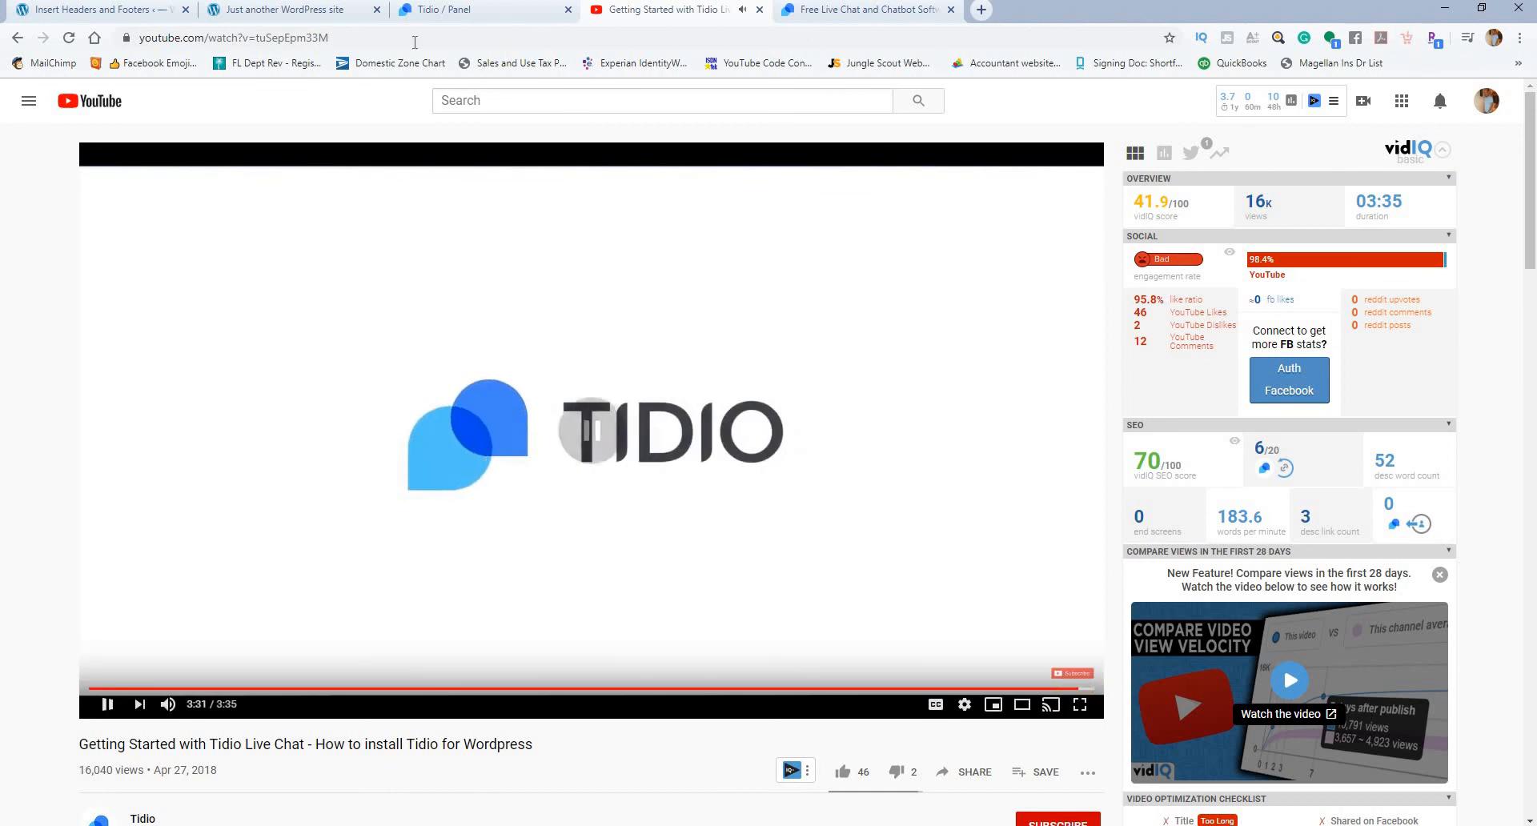
Step: Return to the Tidio panel and look over the Dashboard's checklist, Insights and News Feed once more
click(423, 9)
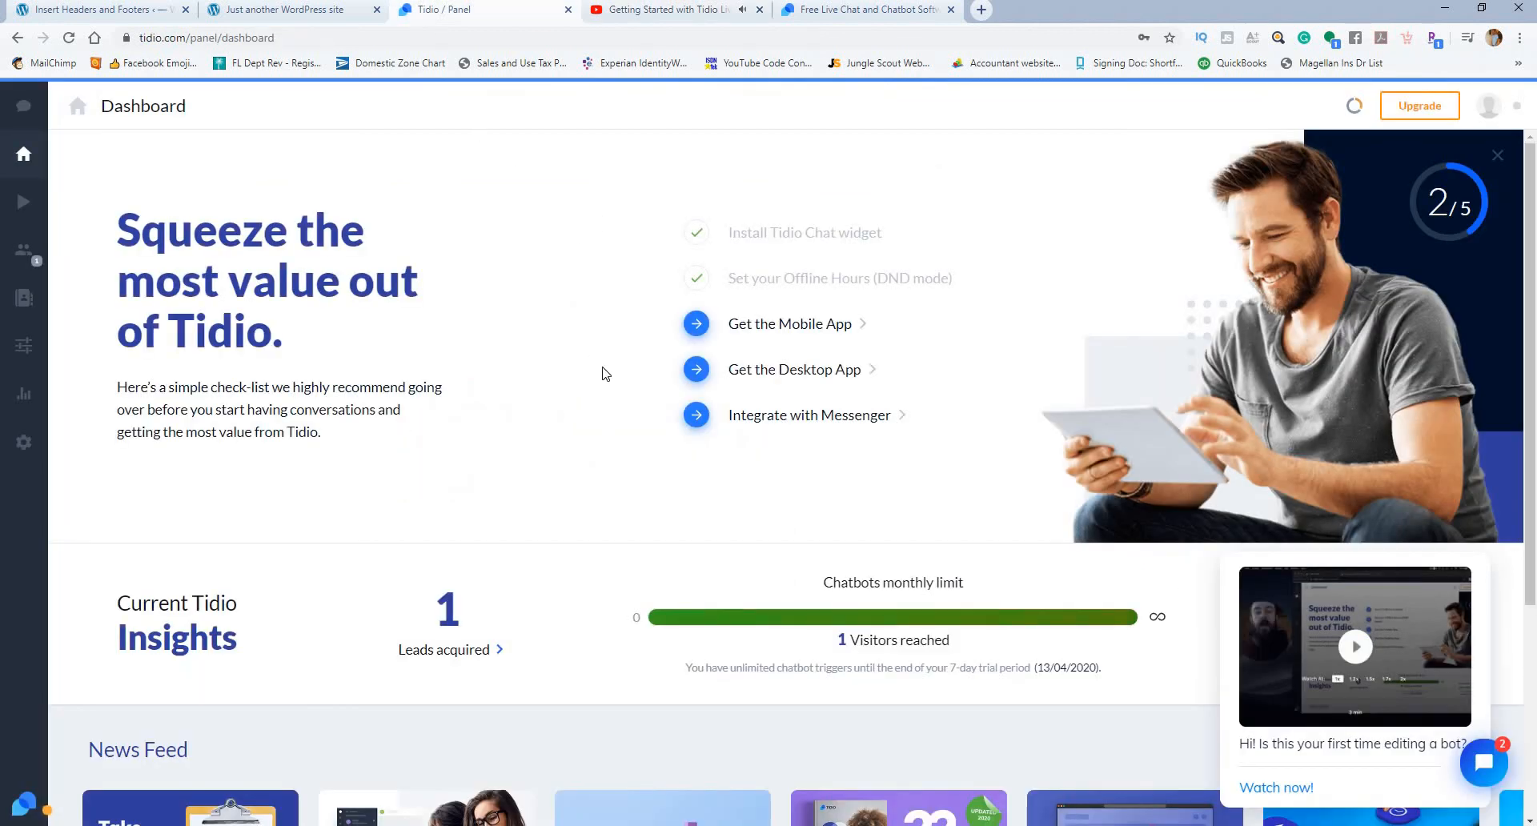
scroll(617, 380, down, 4)
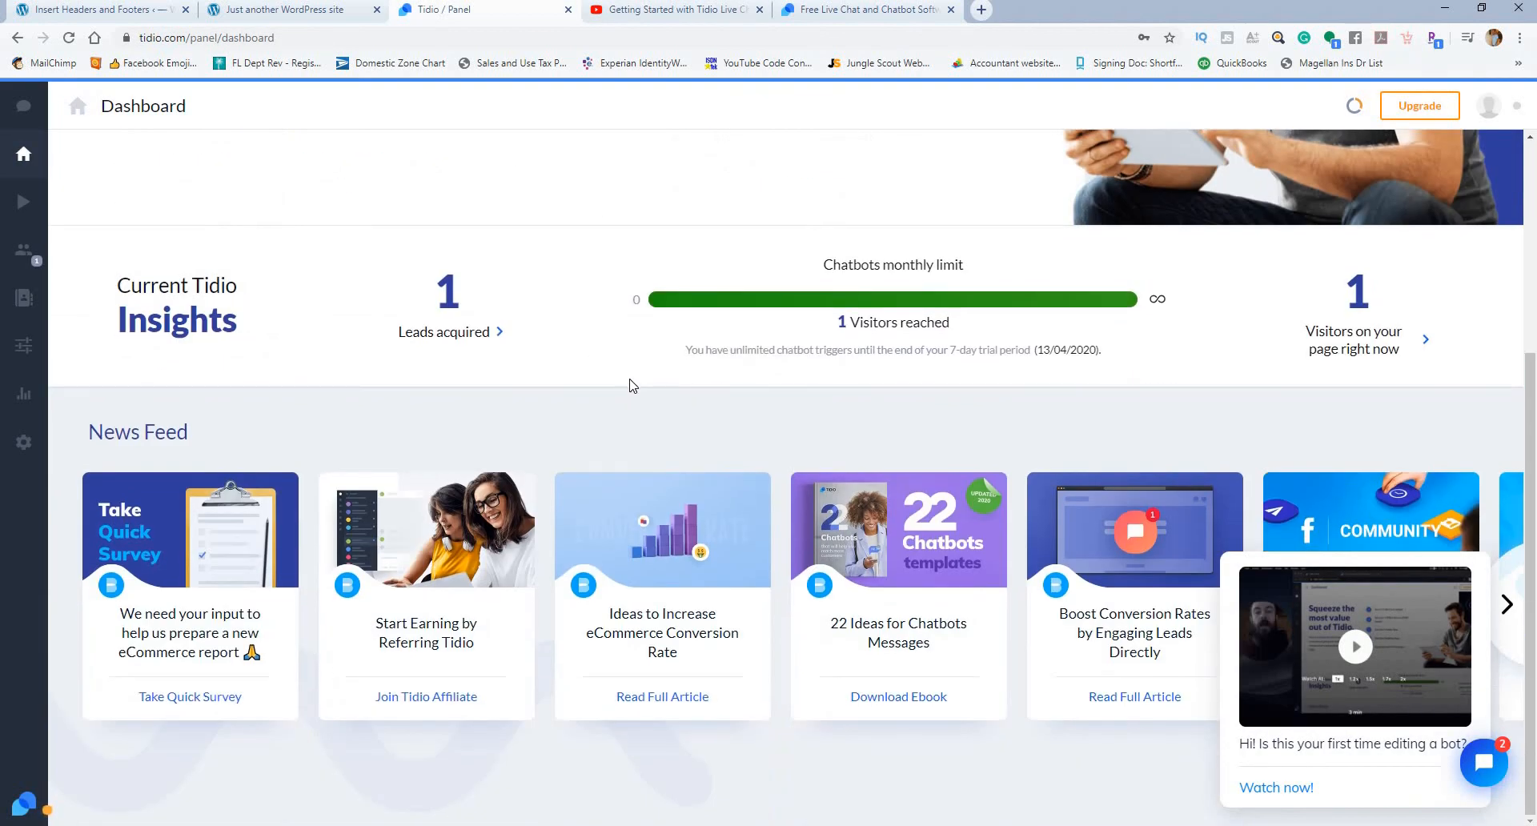
scroll(633, 385, up, 4)
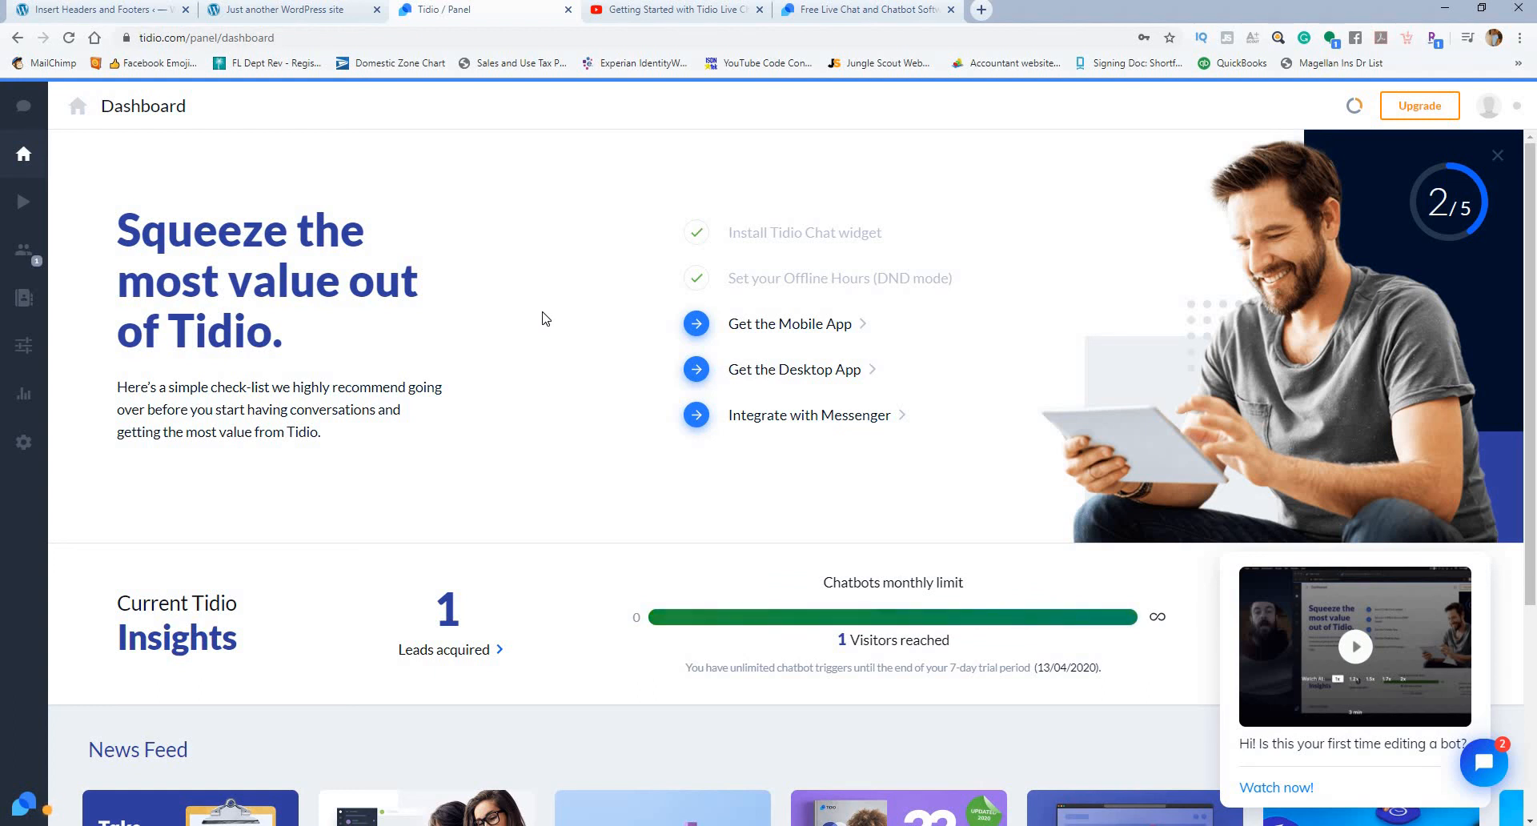
Step: Switch to the Tidio pricing page and examine the Free, Chatbots, Communicator and Individual plans and their included features
click(832, 14)
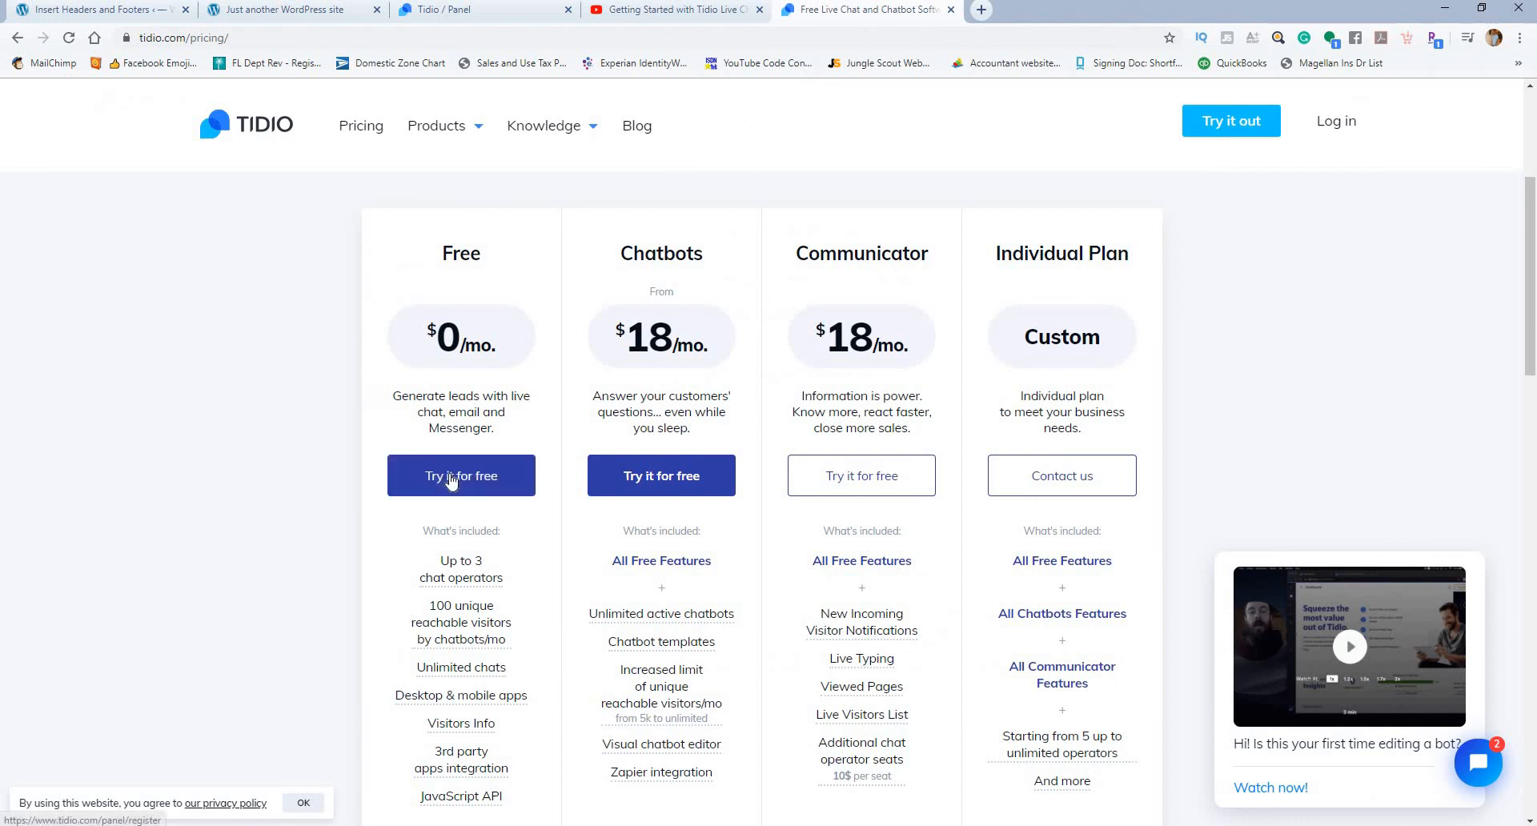
scroll(453, 476, down, 2)
scroll(473, 480, up, 2)
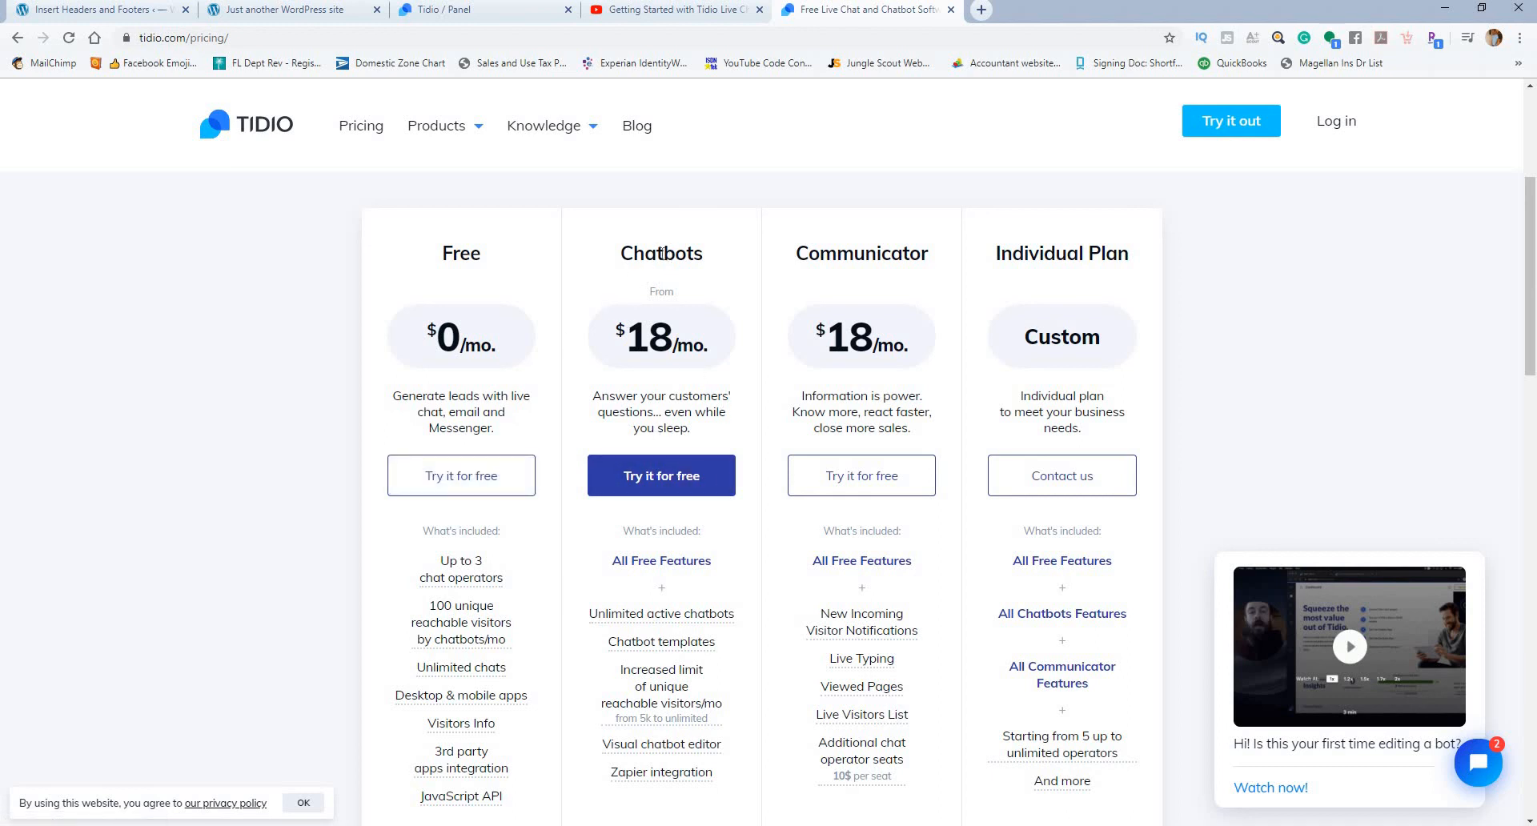
drag(661, 254, 711, 257)
click(731, 295)
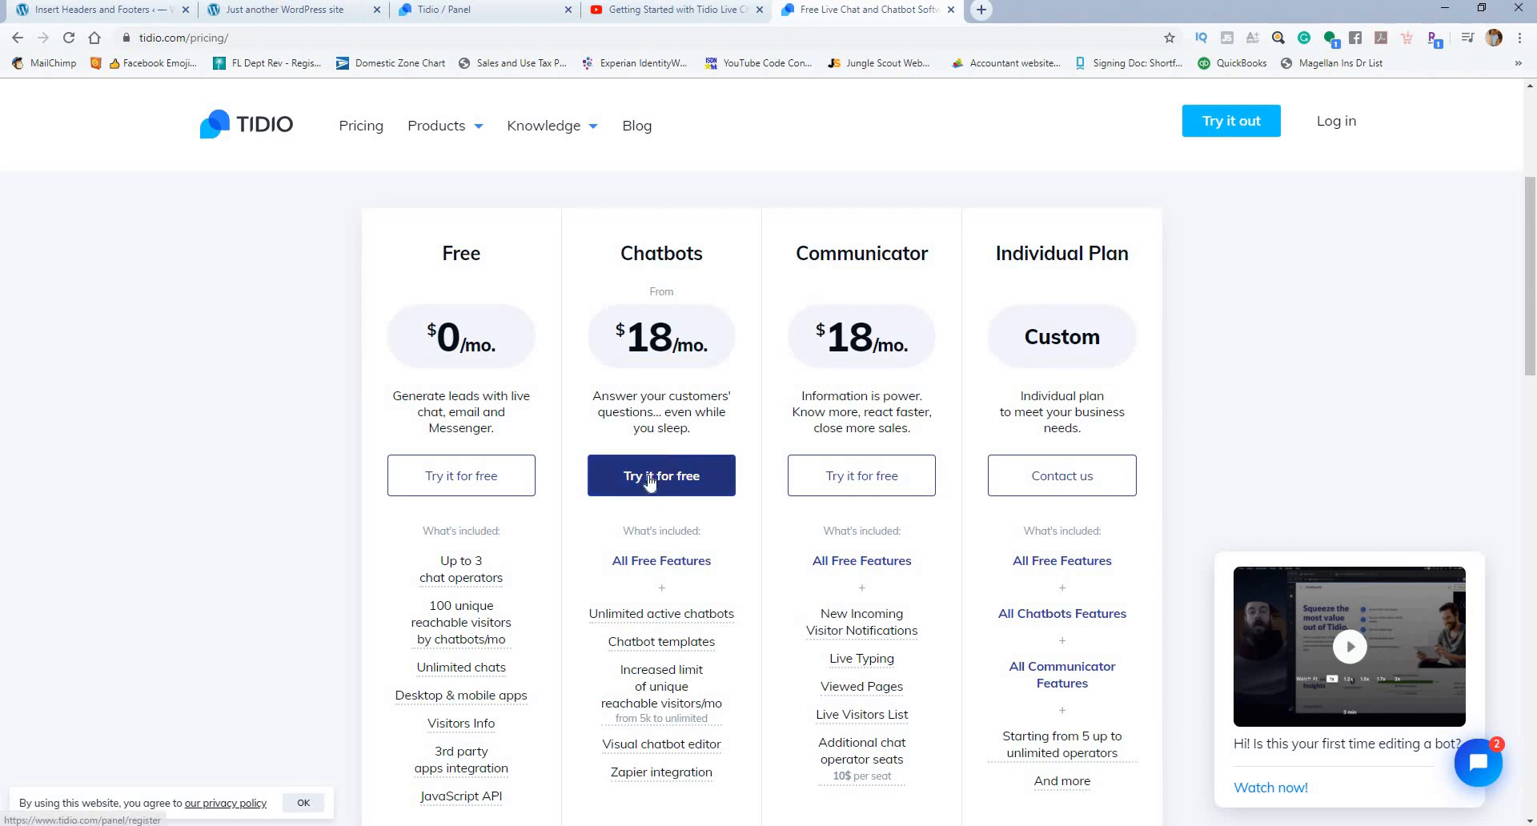
scroll(559, 427, down, 4)
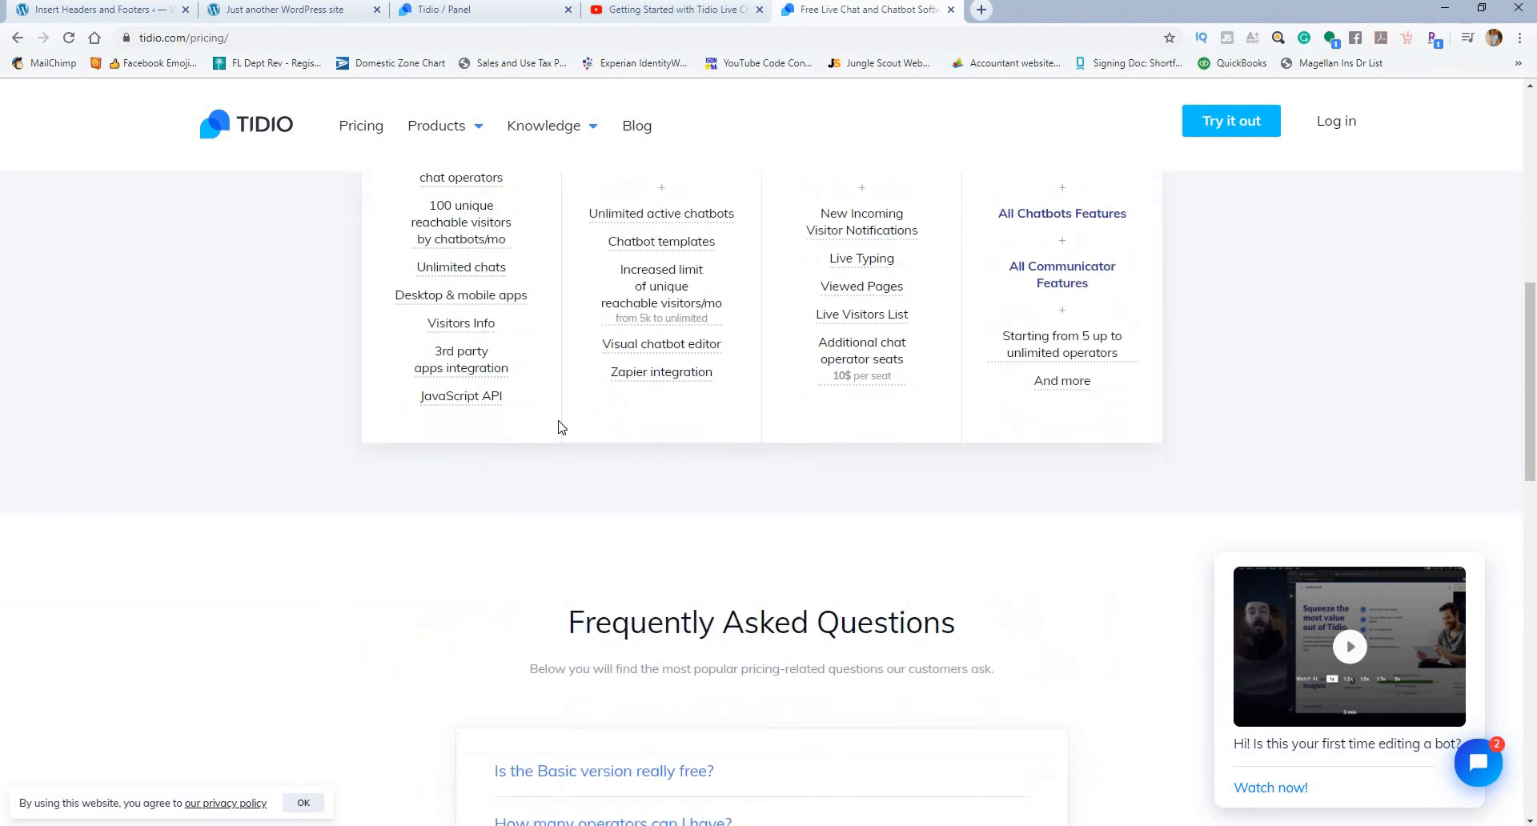
scroll(582, 425, down, 3)
scroll(640, 417, up, 5)
scroll(689, 401, up, 7)
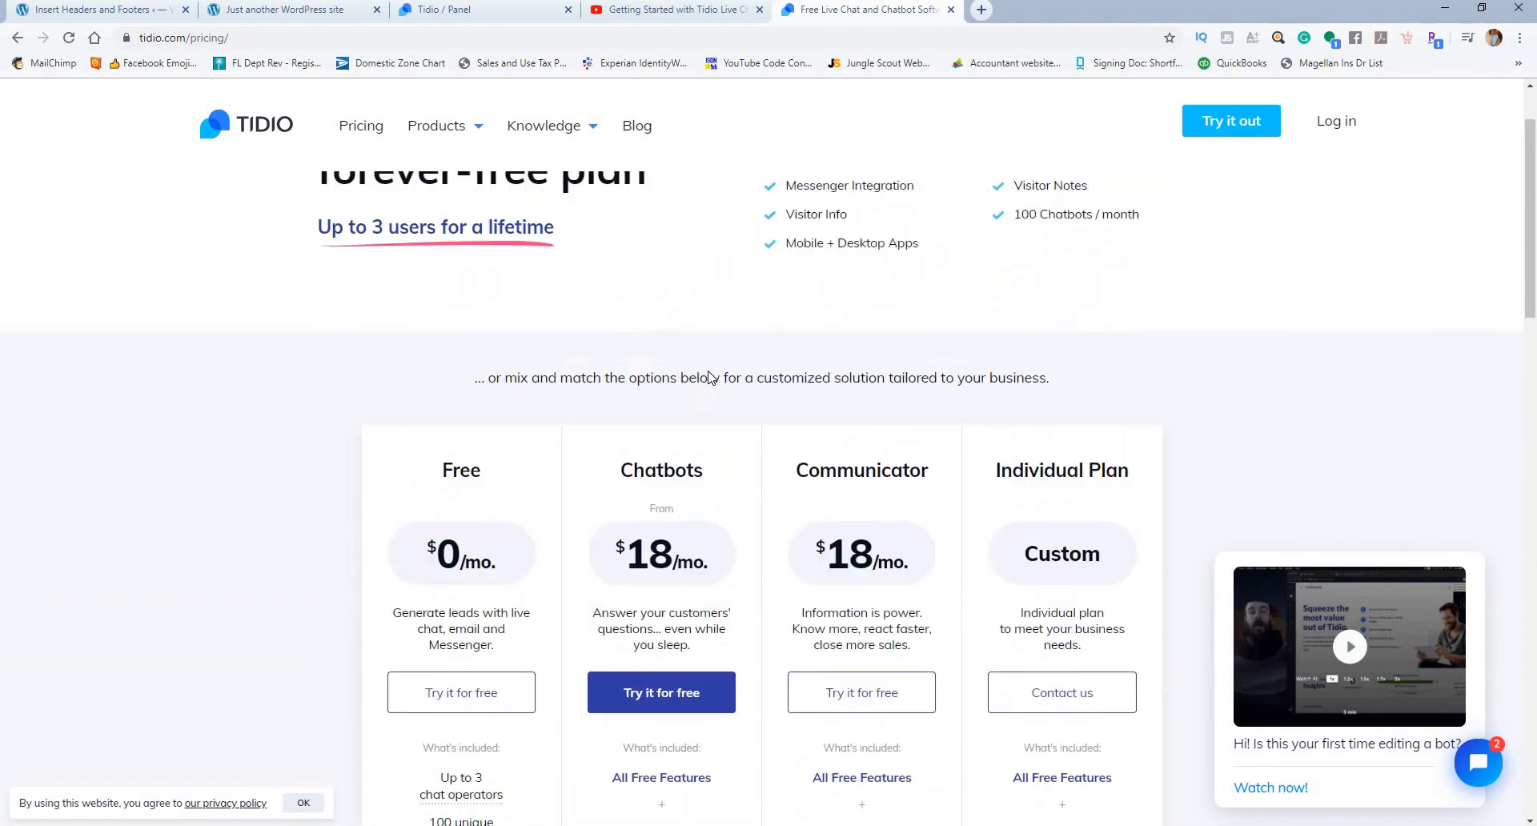